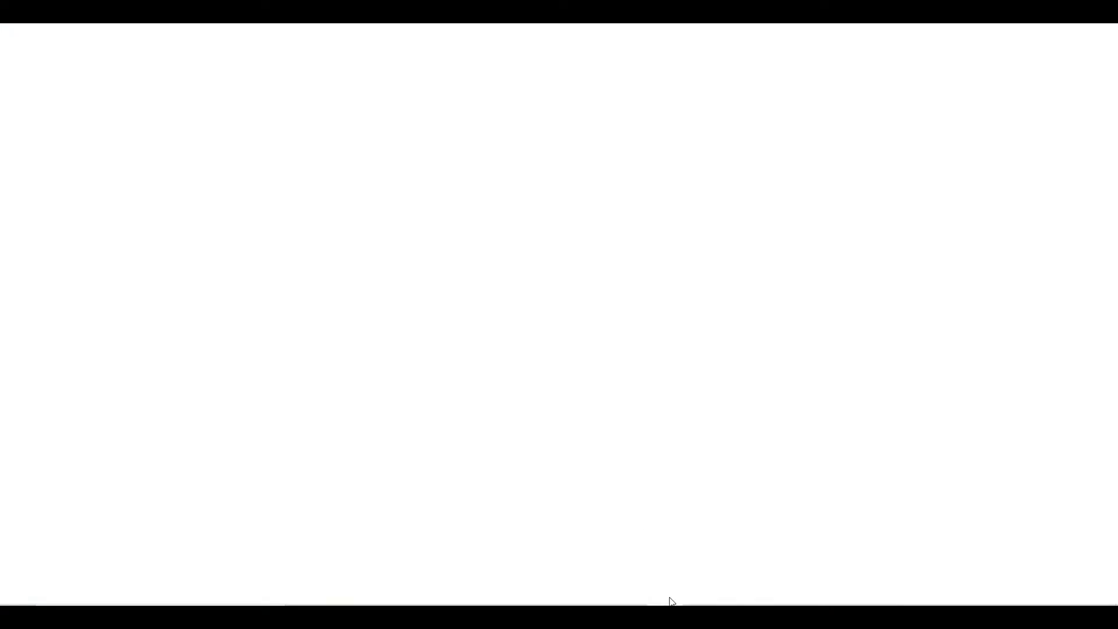
# - Review the inventory table rows and the DEMO main title, leaving the title unchanged
pyautogui.scroll(-3, 727, 419)
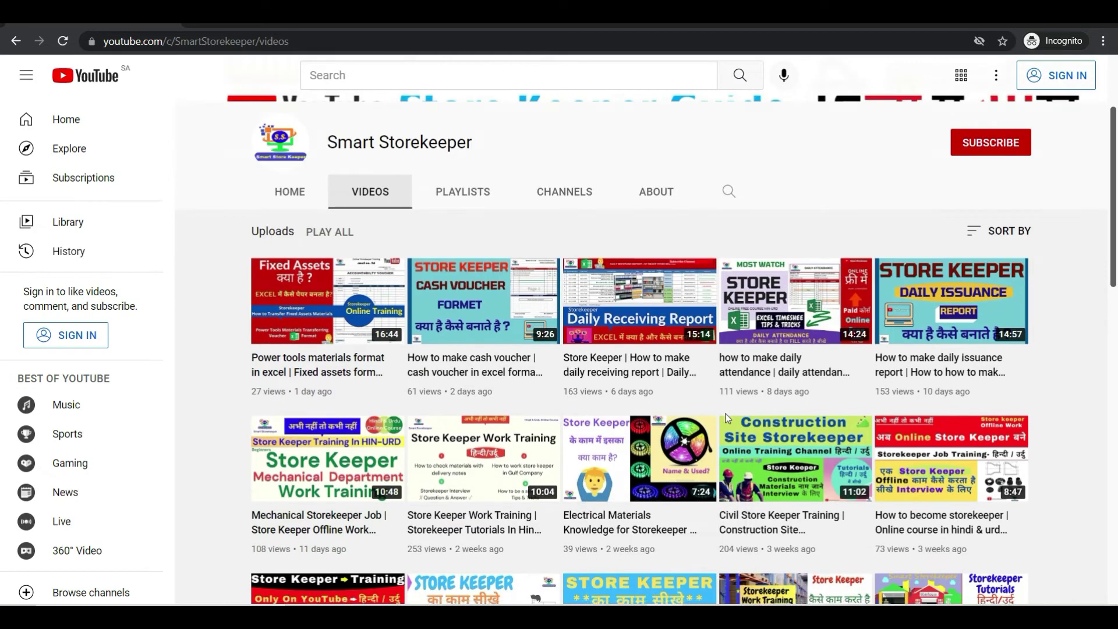
pyautogui.scroll(-3, 726, 419)
pyautogui.scroll(-3, 726, 420)
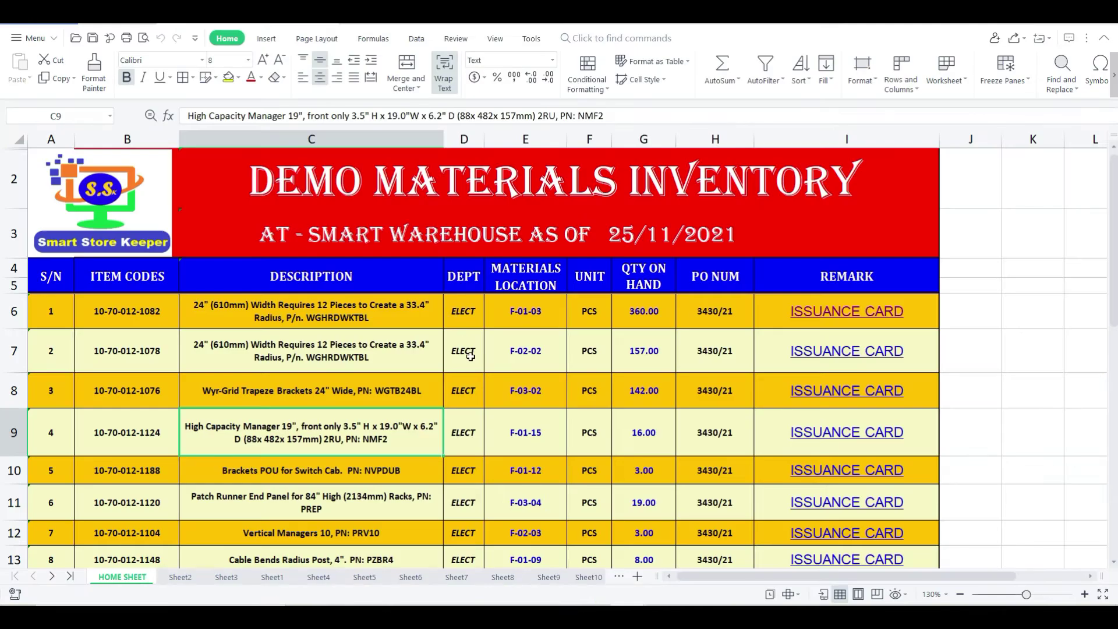
pyautogui.click(474, 365)
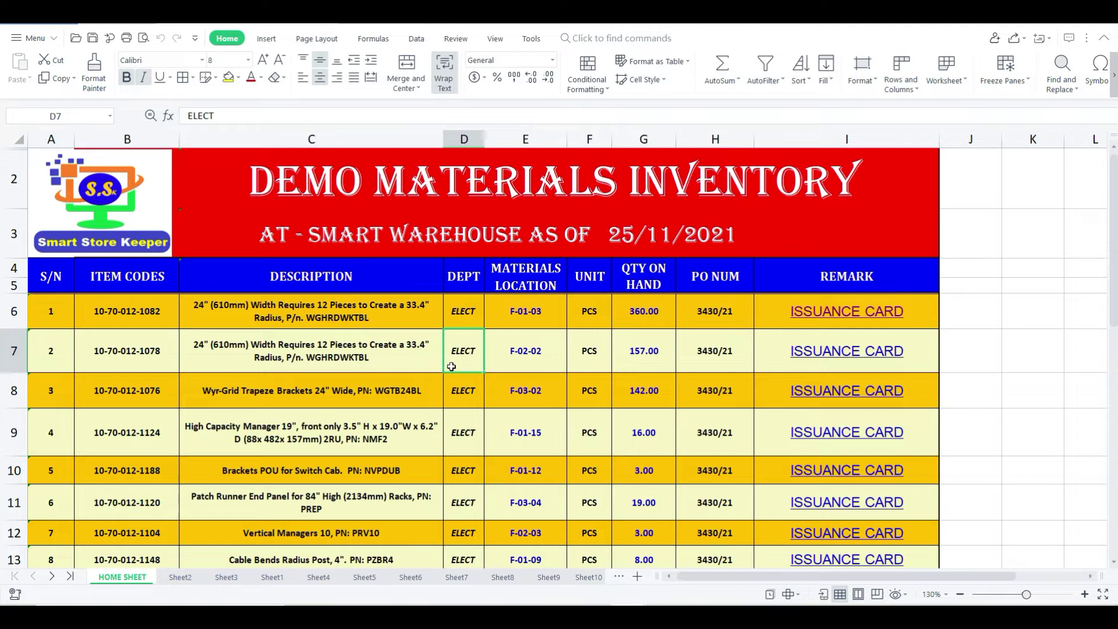
pyautogui.moveTo(52, 314); pyautogui.dragTo(694, 437)
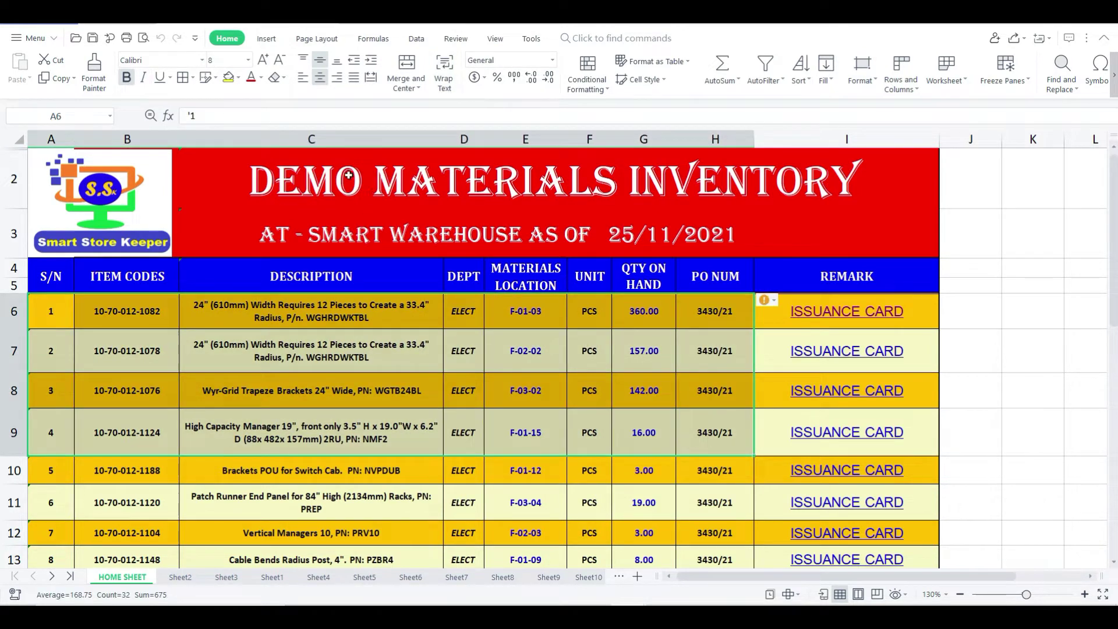
pyautogui.click(377, 196)
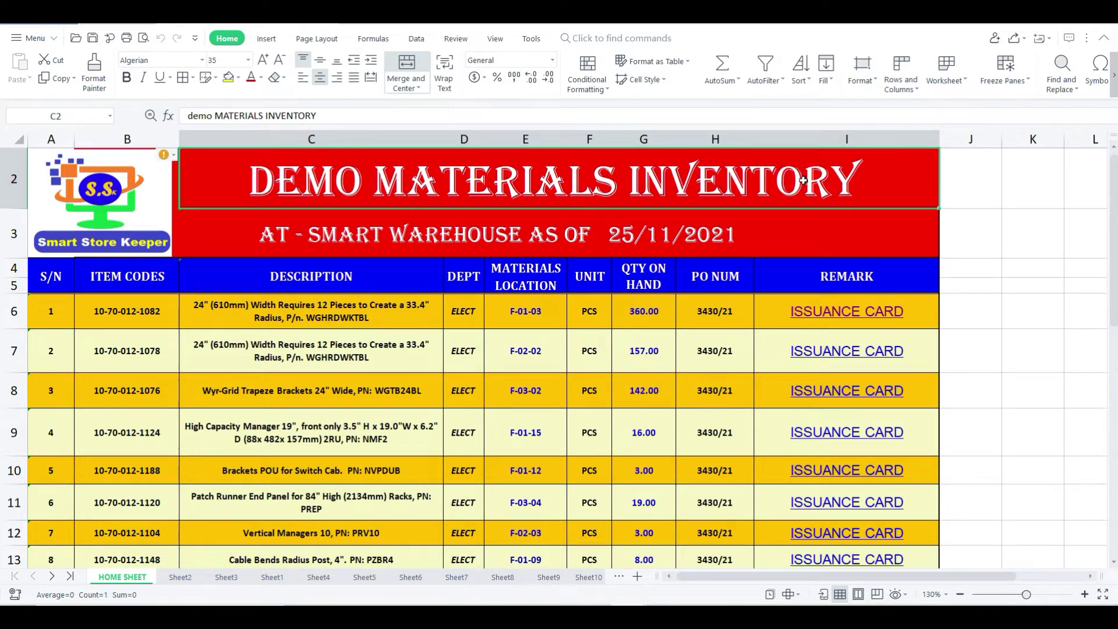
pyautogui.doubleClick(351, 187)
pyautogui.doubleClick(352, 187)
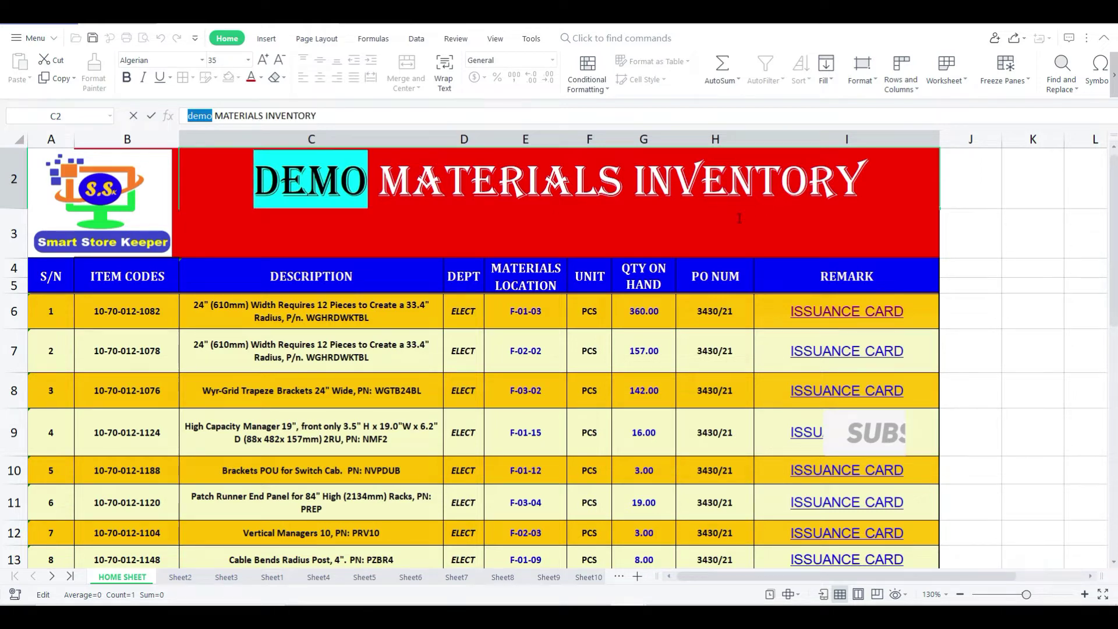
pyautogui.click(552, 341)
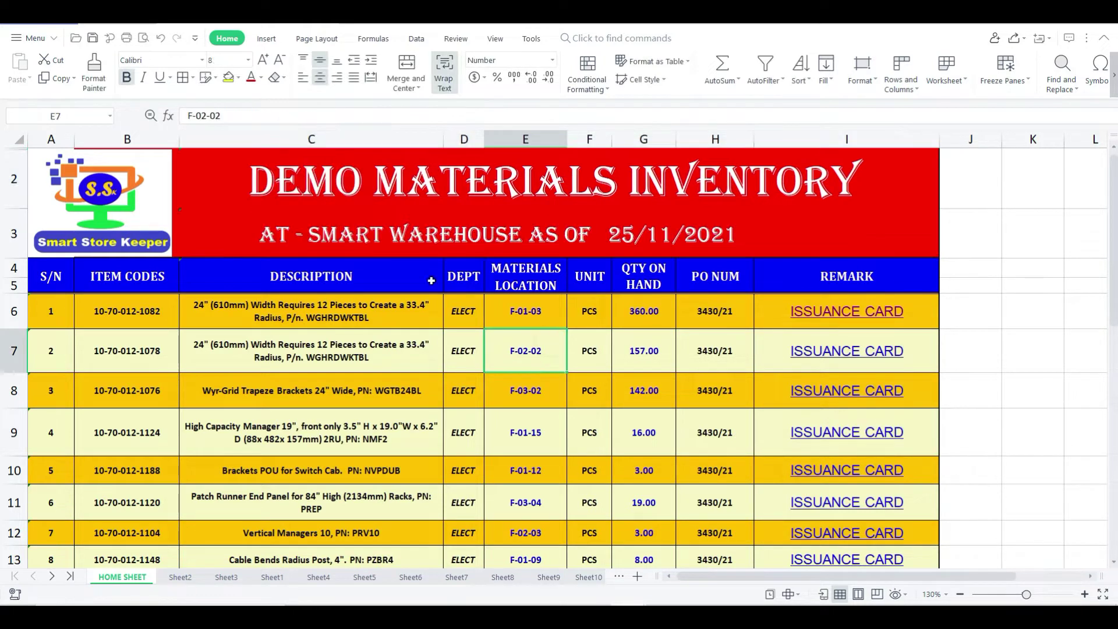
# - Replace day 25 with 26 in the warehouse subtitle so it reads 26/11/2021
pyautogui.click(324, 236)
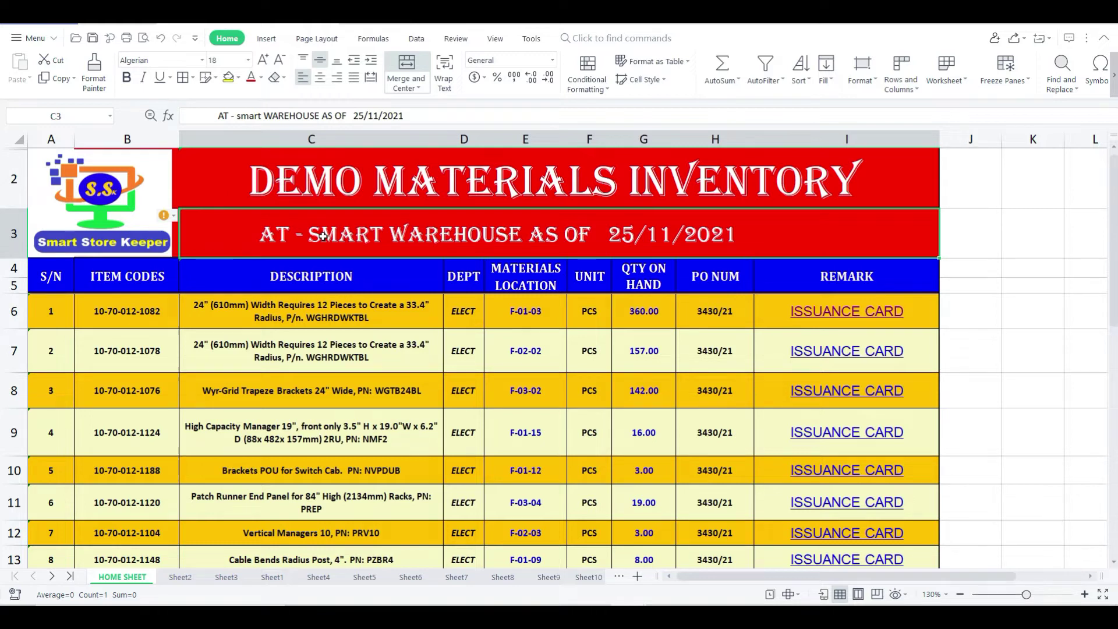
pyautogui.doubleClick(621, 234)
pyautogui.doubleClick(621, 234)
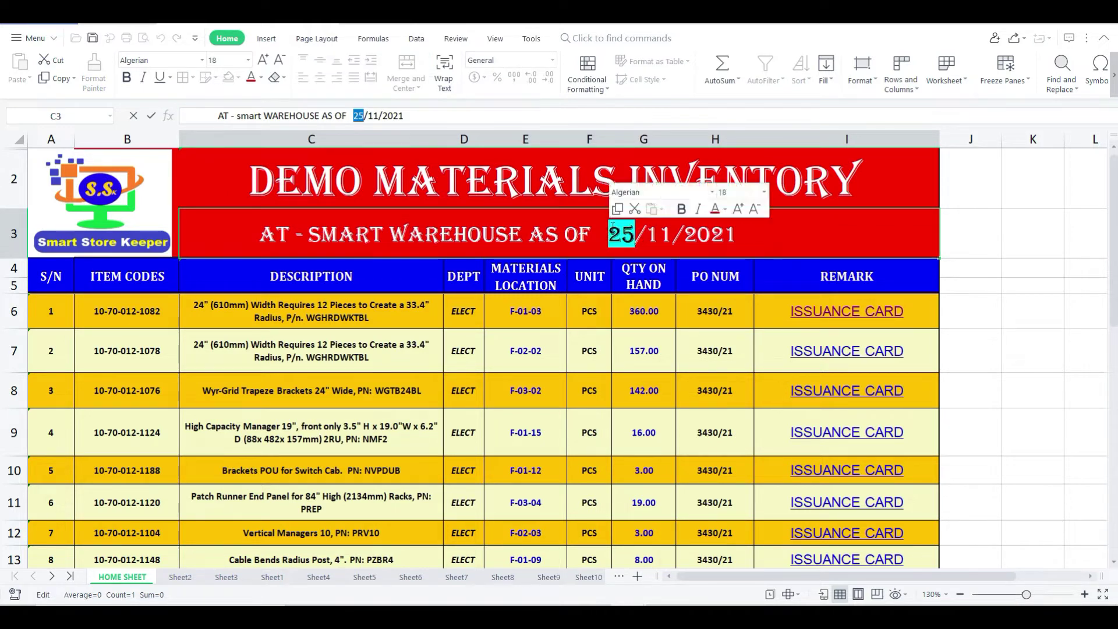
pyautogui.write('26')
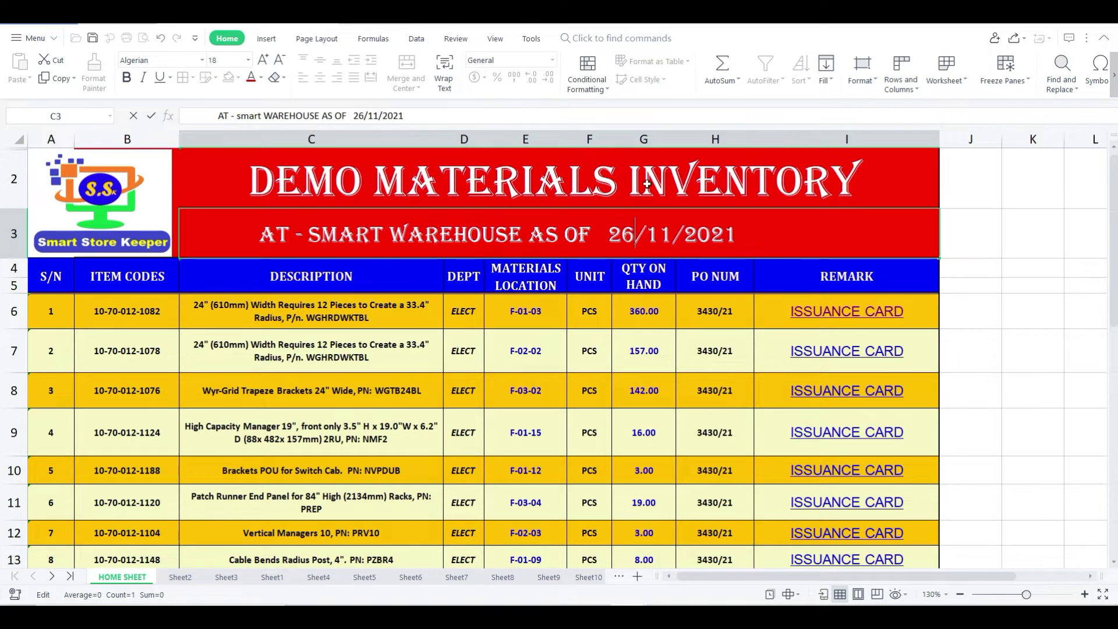
pyautogui.click(732, 313)
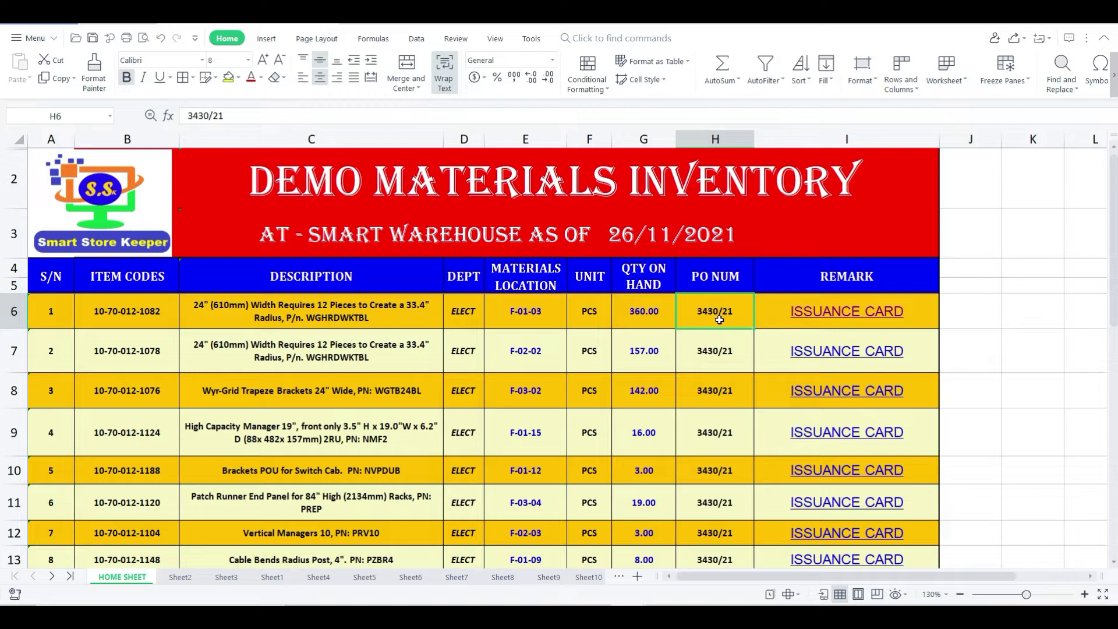
pyautogui.click(664, 231)
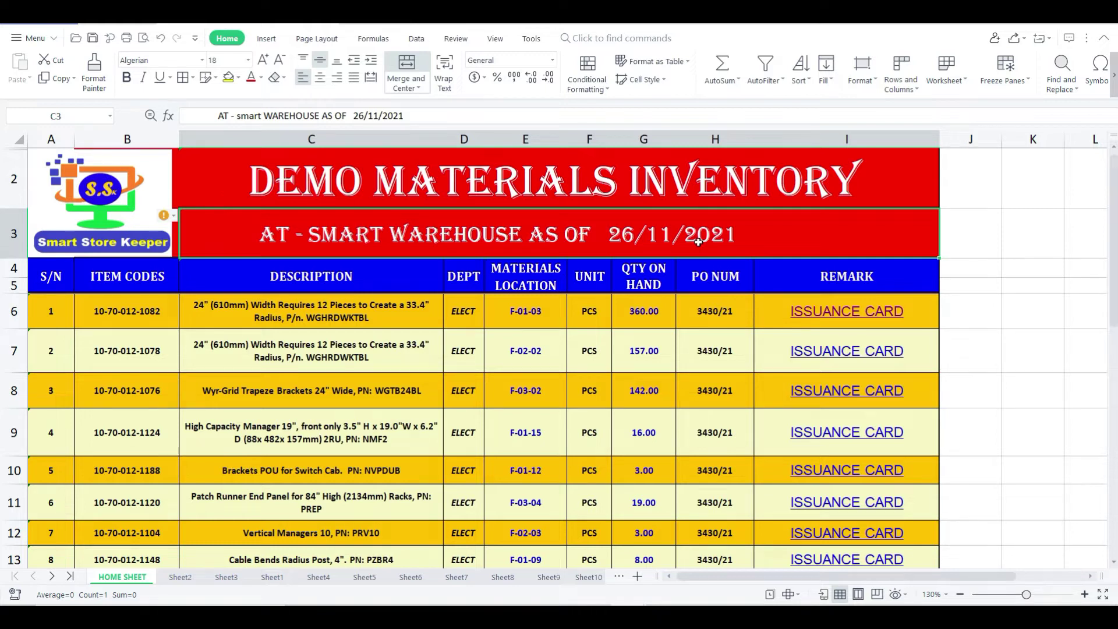
pyautogui.click(145, 217)
pyautogui.click(295, 326)
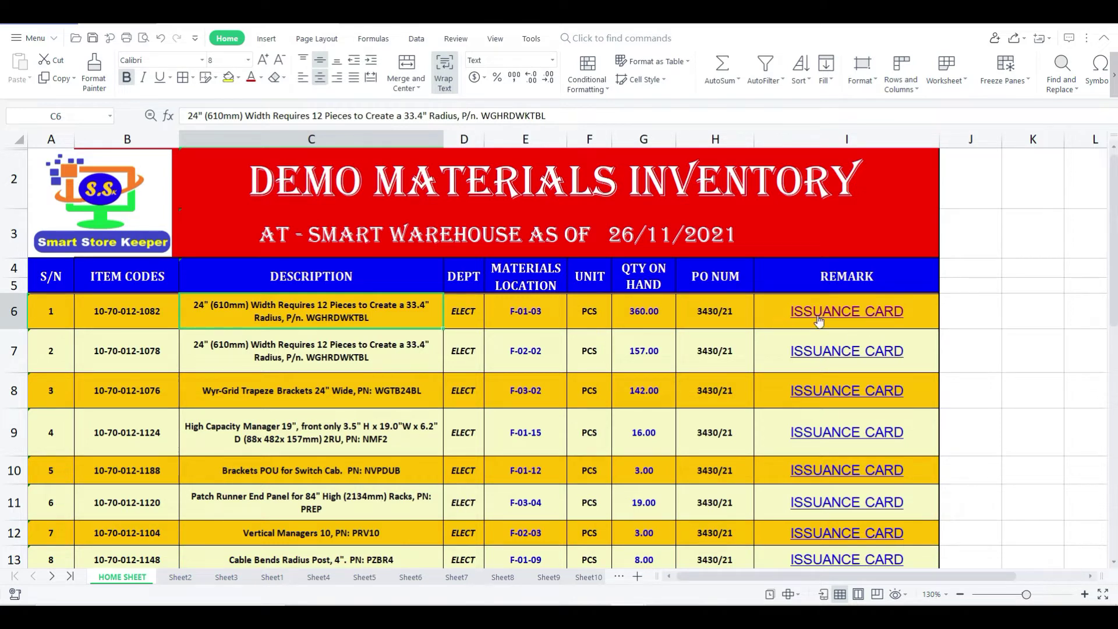
pyautogui.click(861, 319)
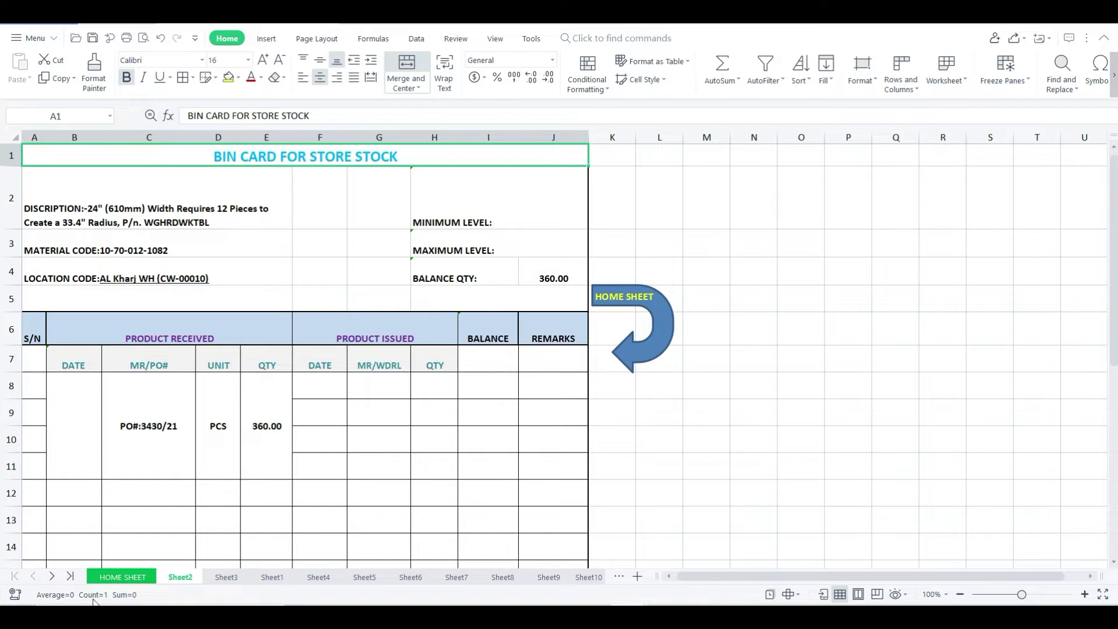
pyautogui.click(122, 577)
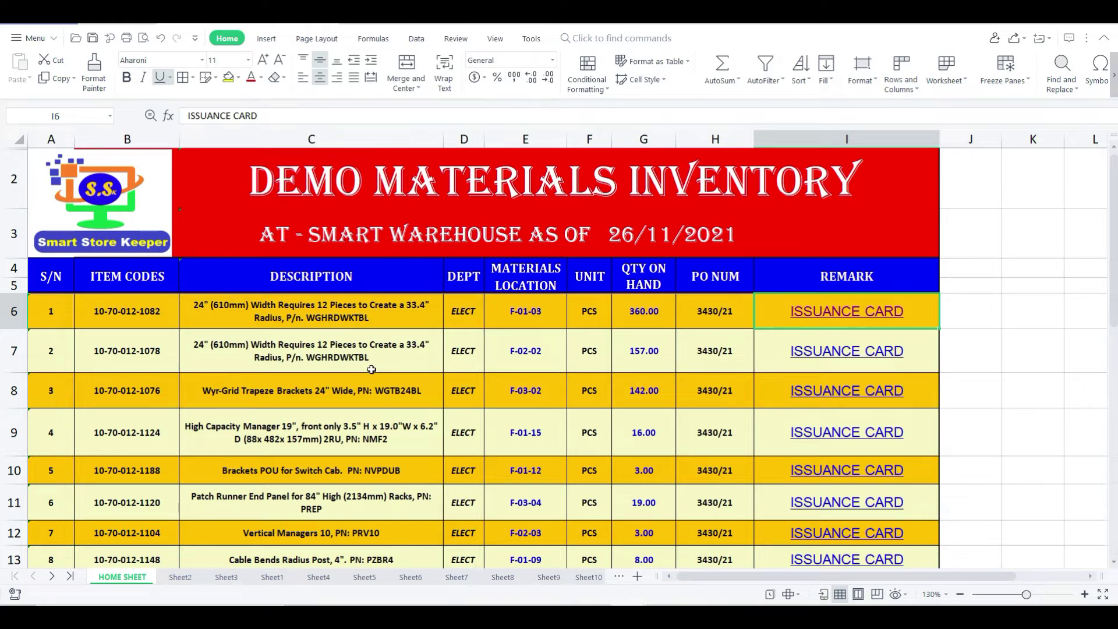
pyautogui.moveTo(117, 314)
pyautogui.mouseDown()
pyautogui.moveTo(722, 341)
pyautogui.moveTo(732, 317)
pyautogui.mouseUp()
pyautogui.click(827, 315)
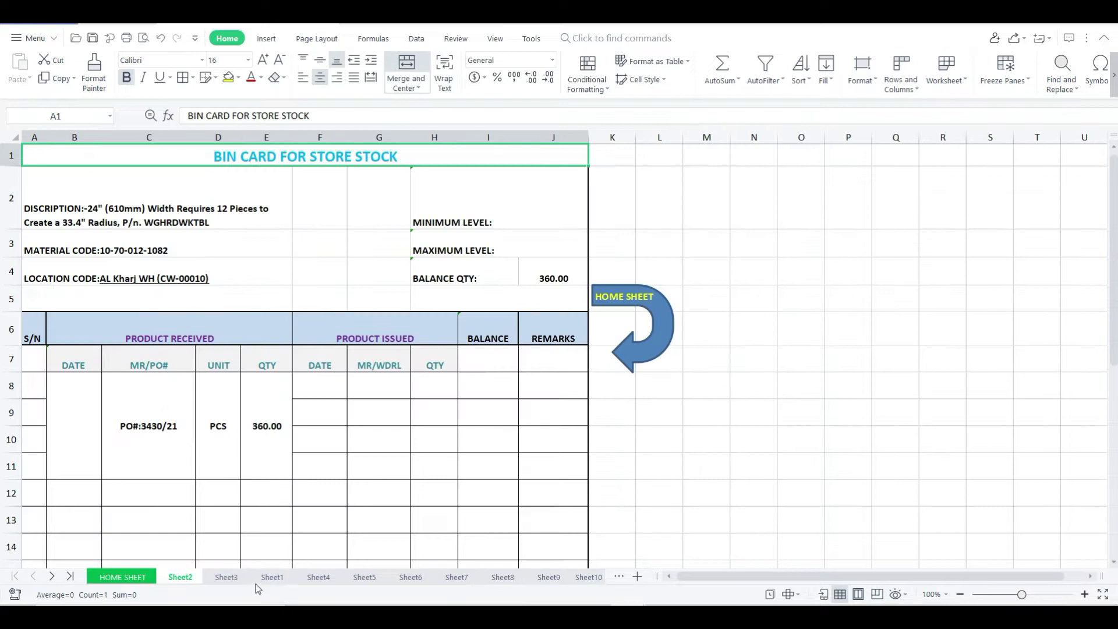
pyautogui.click(125, 578)
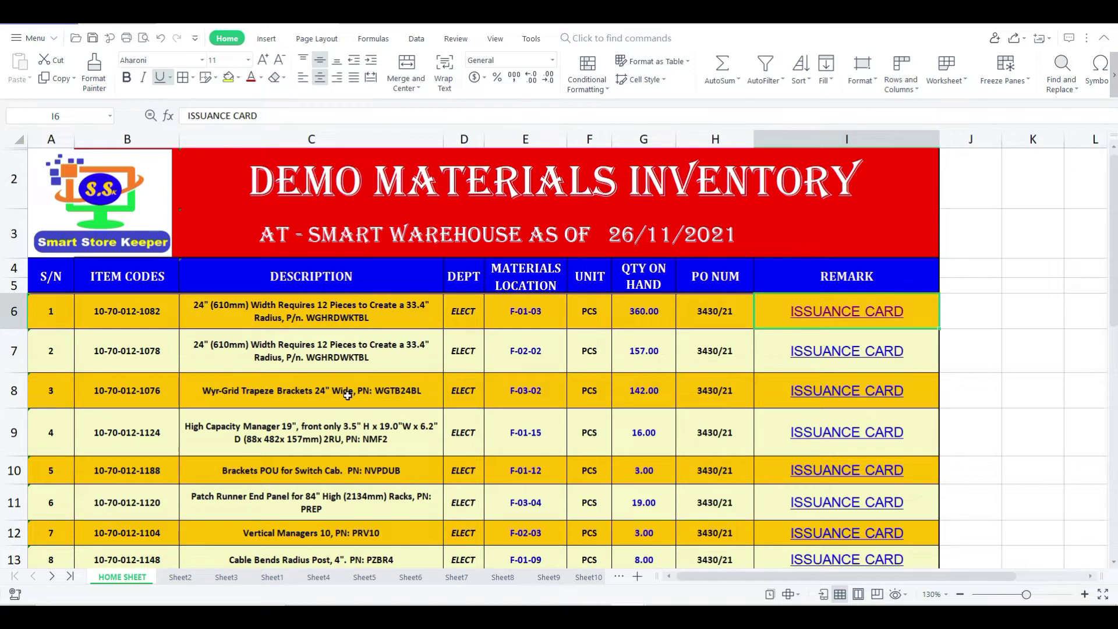
pyautogui.click(57, 284)
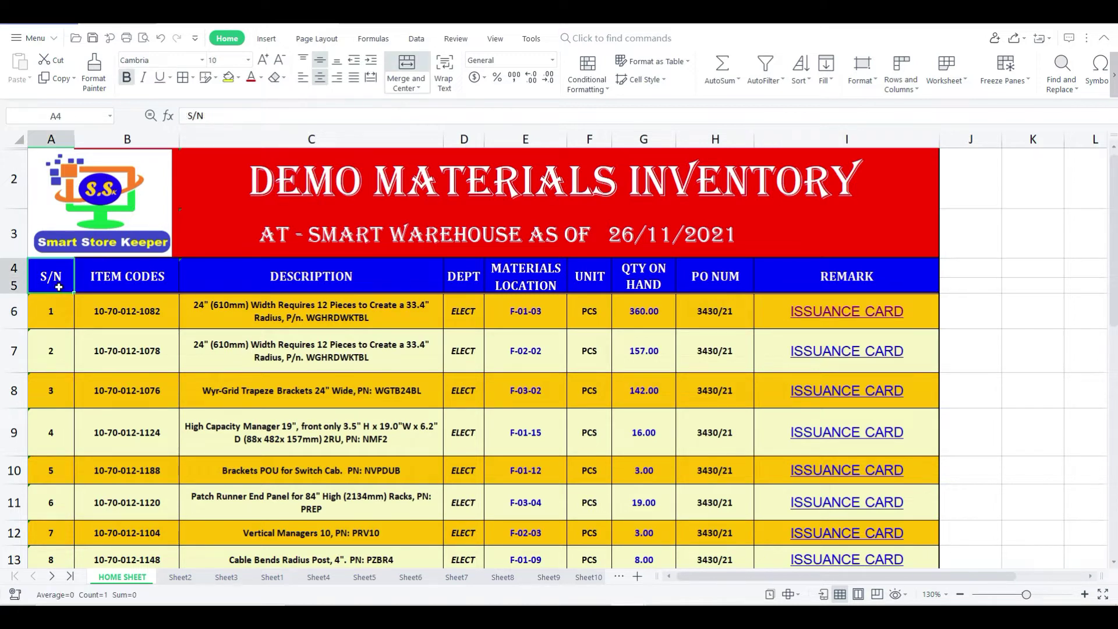
pyautogui.click(107, 286)
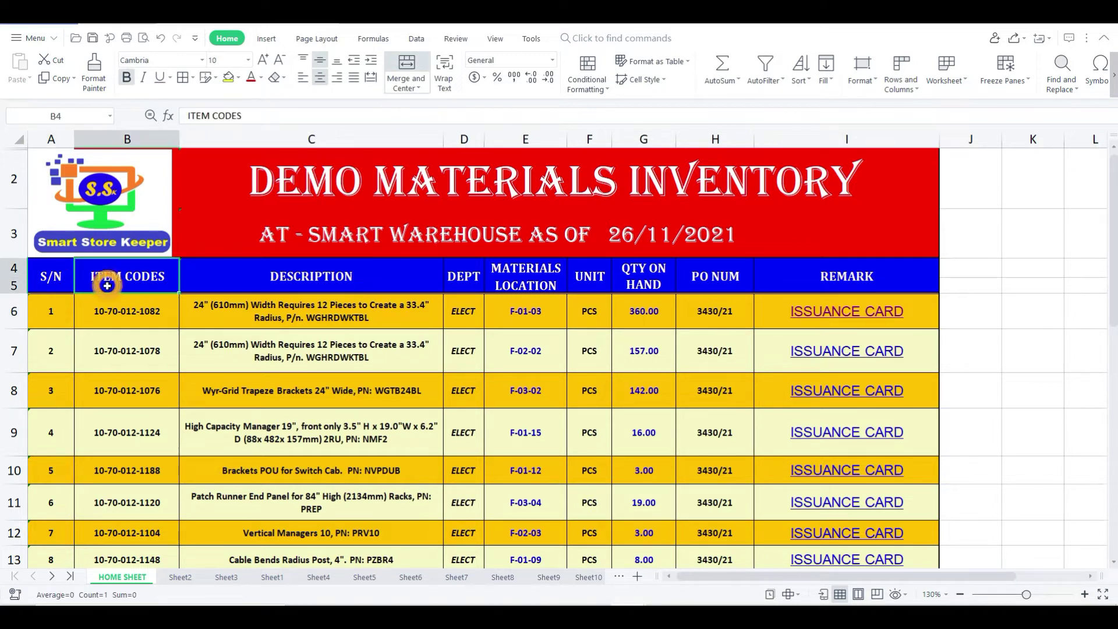
pyautogui.click(314, 283)
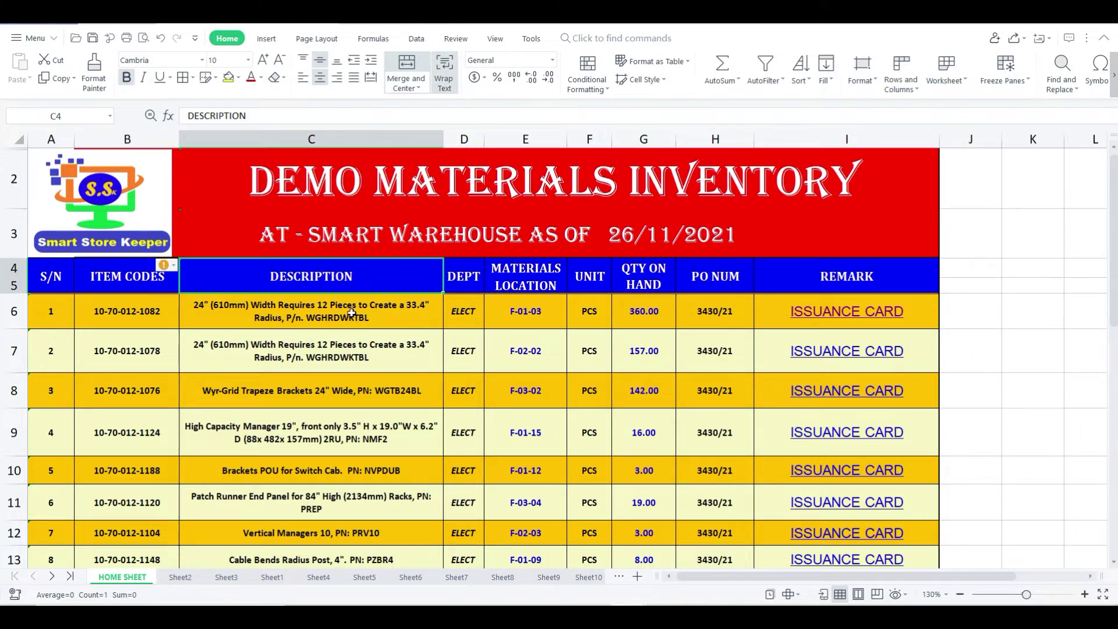
pyautogui.click(352, 313)
pyautogui.click(340, 278)
pyautogui.click(458, 278)
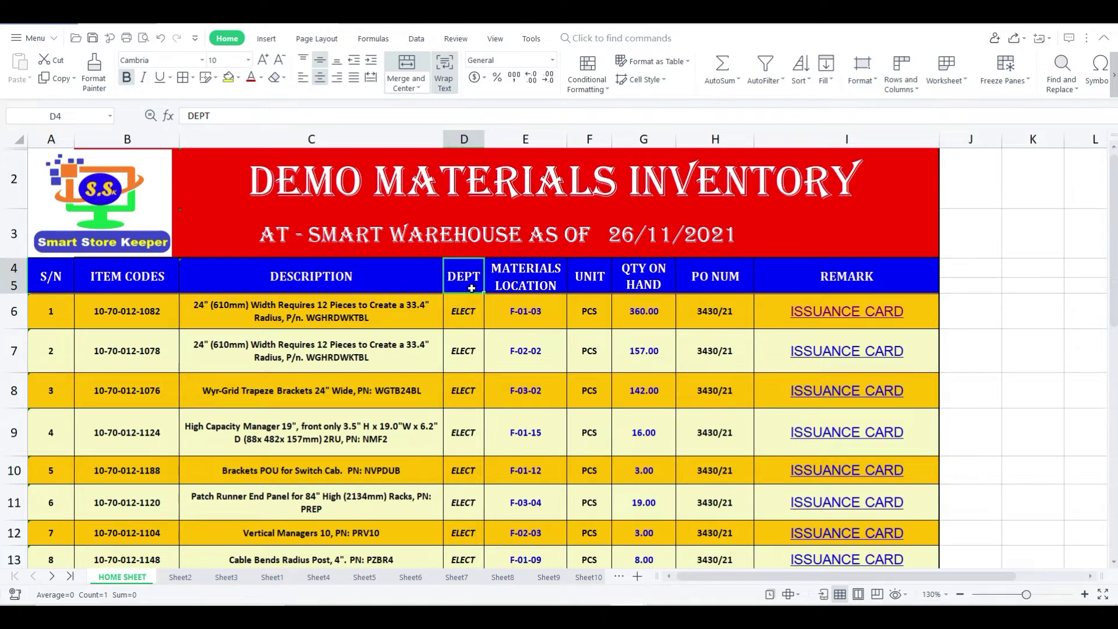
pyautogui.click(474, 313)
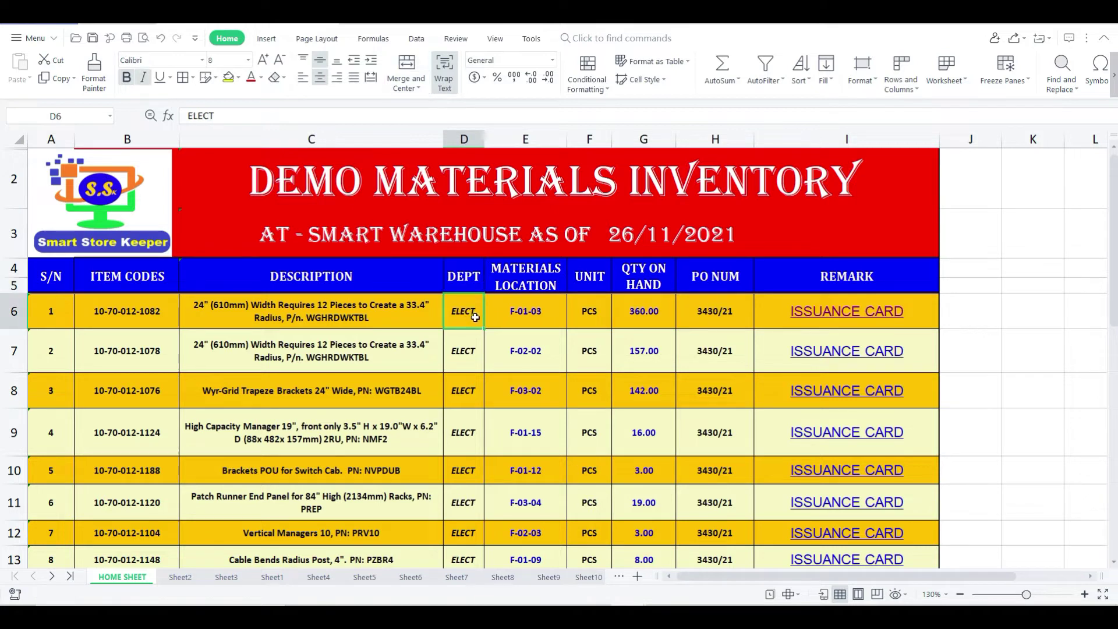
pyautogui.moveTo(475, 317); pyautogui.dragTo(464, 487)
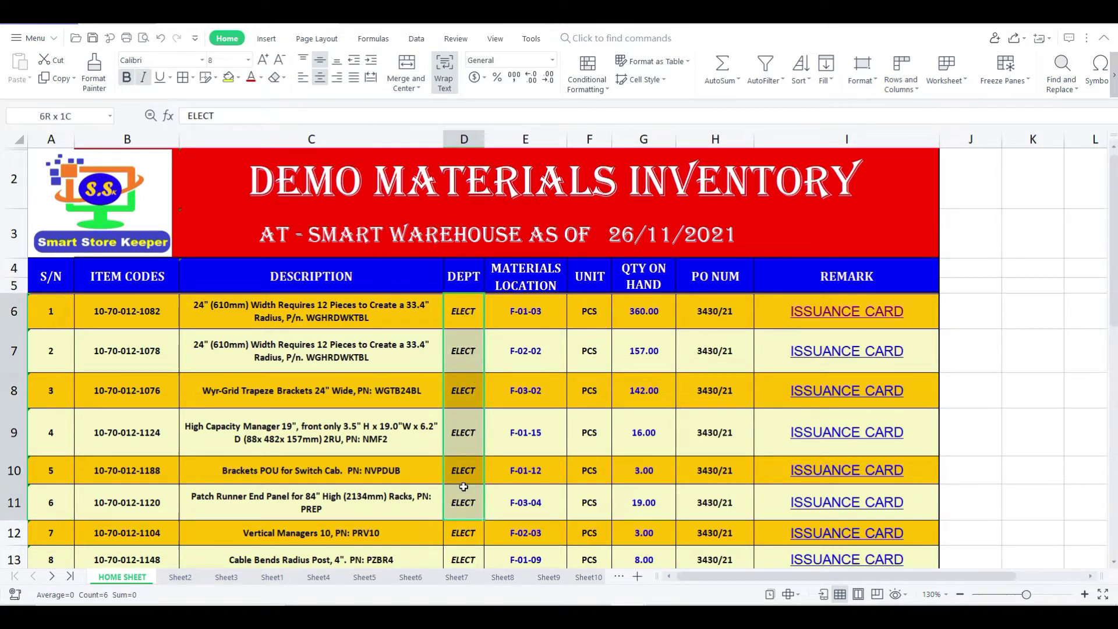
pyautogui.click(461, 278)
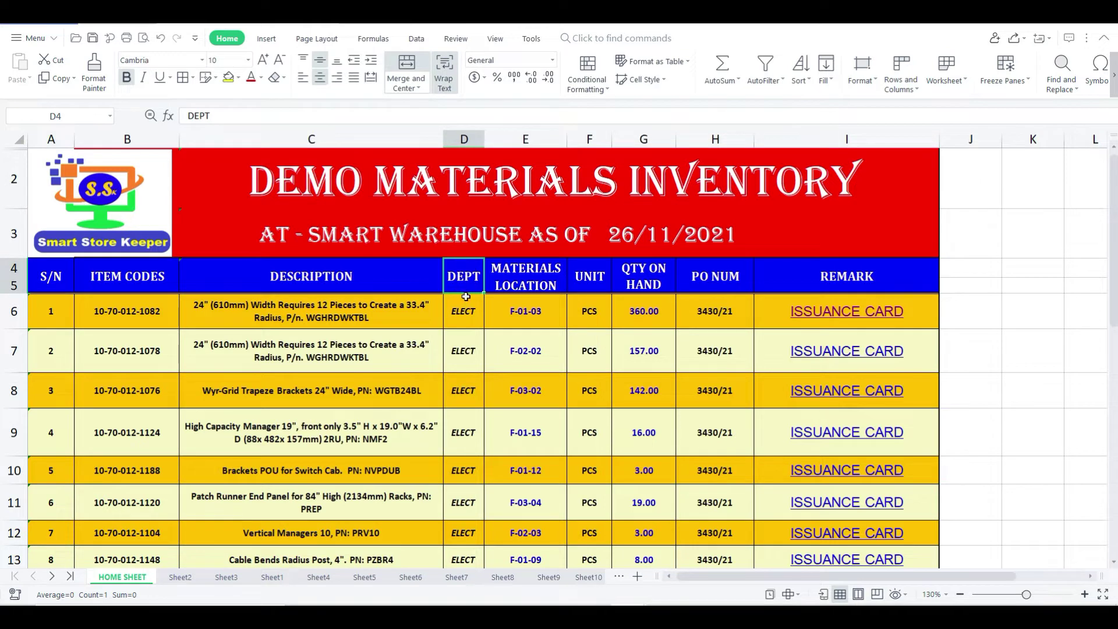
pyautogui.click(461, 431)
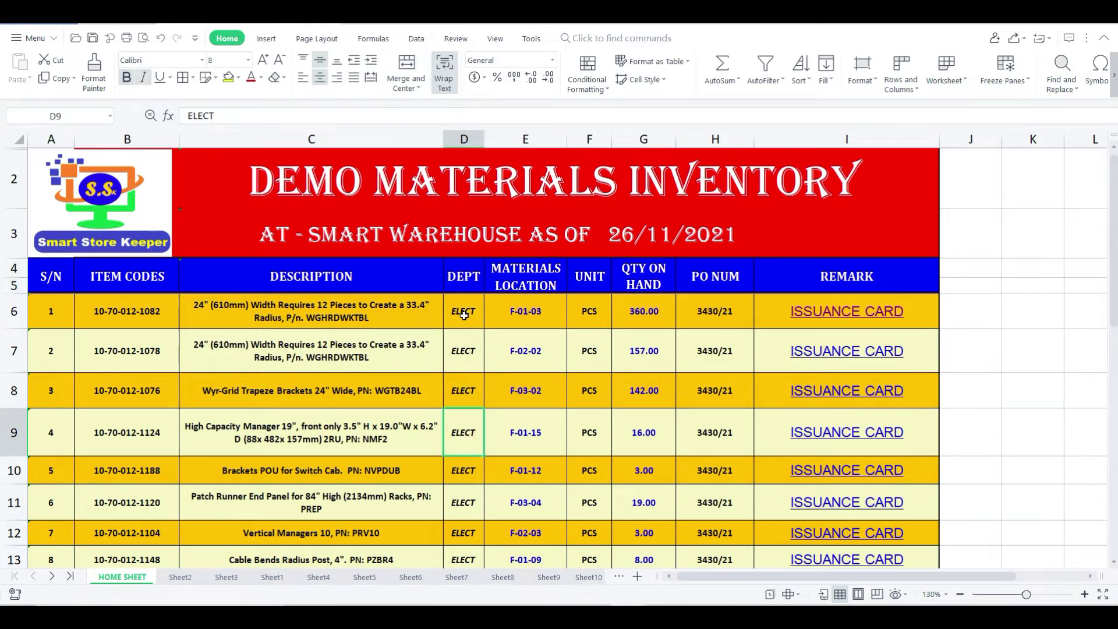
pyautogui.click(540, 272)
pyautogui.click(540, 288)
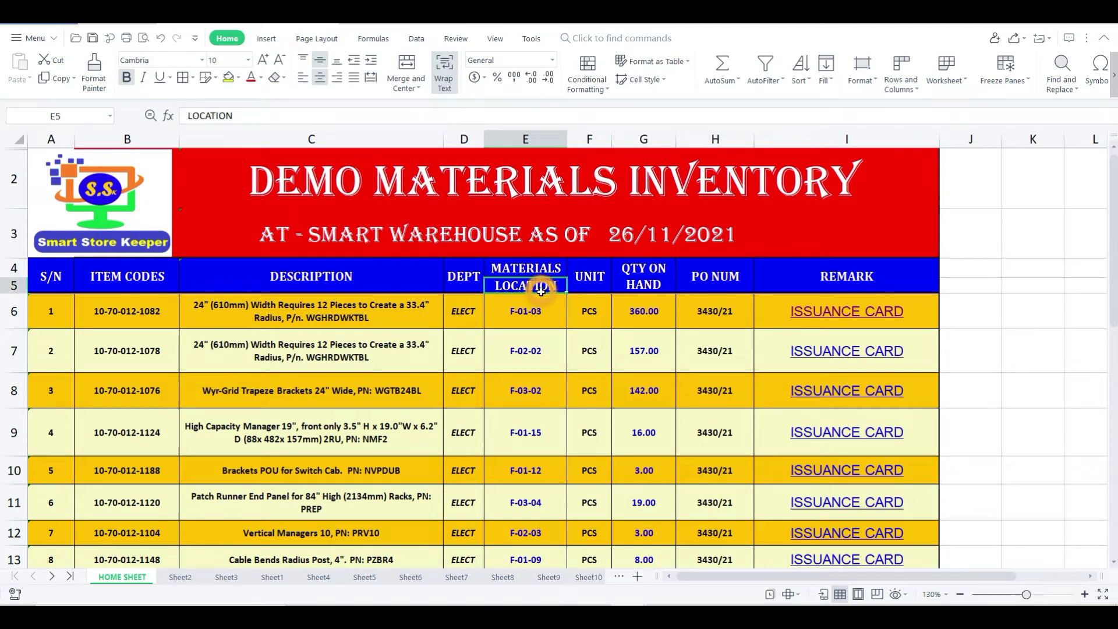
pyautogui.click(538, 314)
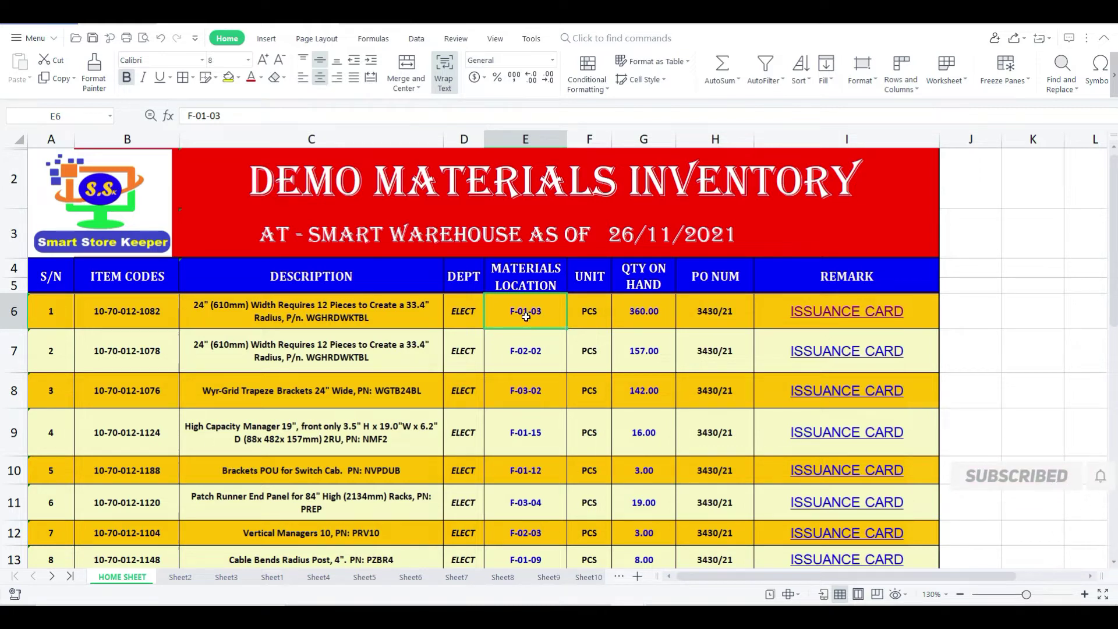
# - Check item 1's description, location F-01-03, unit PCS and quantity 360.00
pyautogui.click(321, 308)
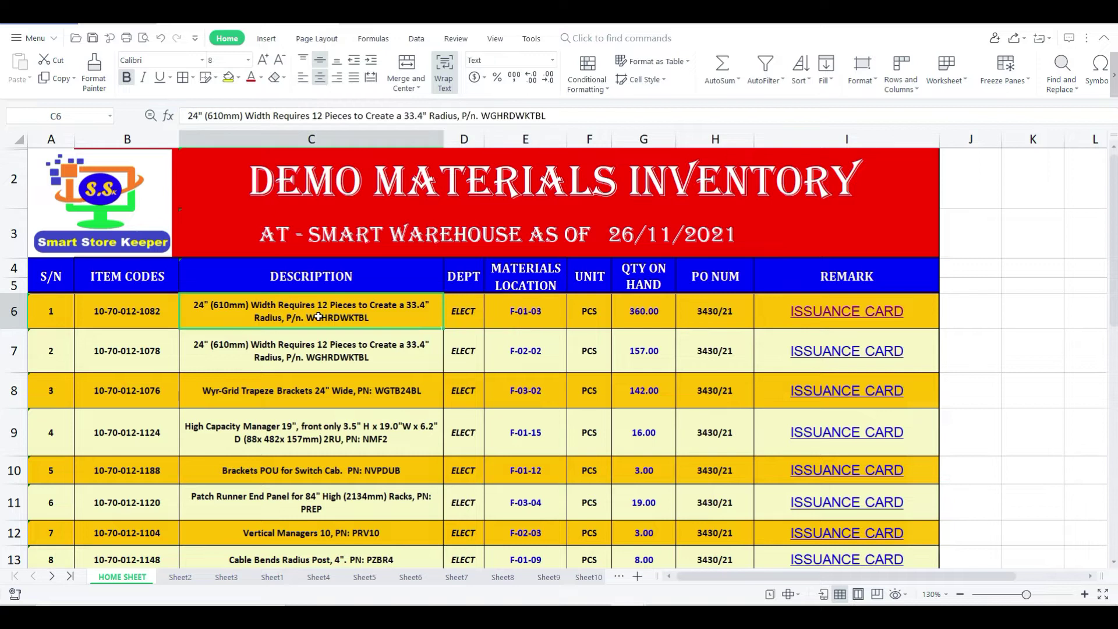
pyautogui.click(537, 314)
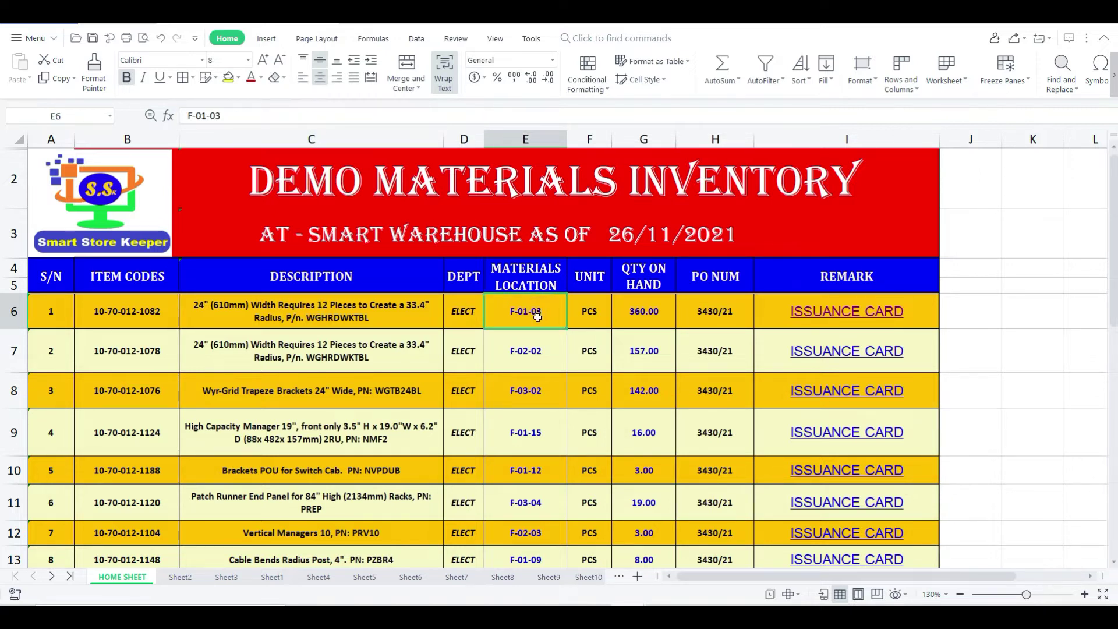
pyautogui.click(594, 278)
pyautogui.click(595, 314)
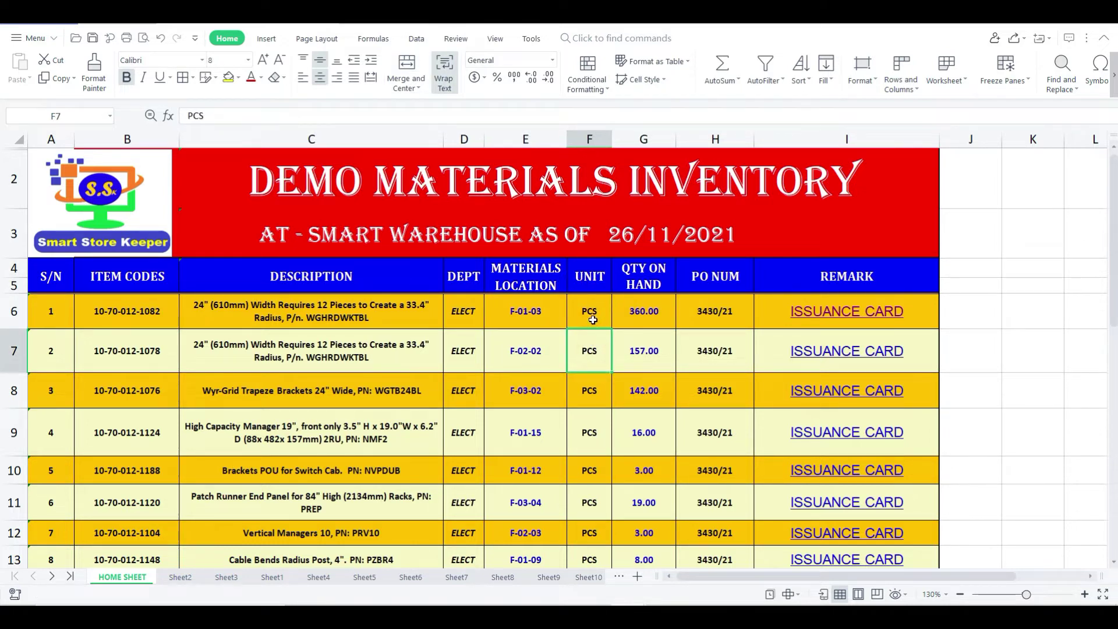
pyautogui.click(593, 311)
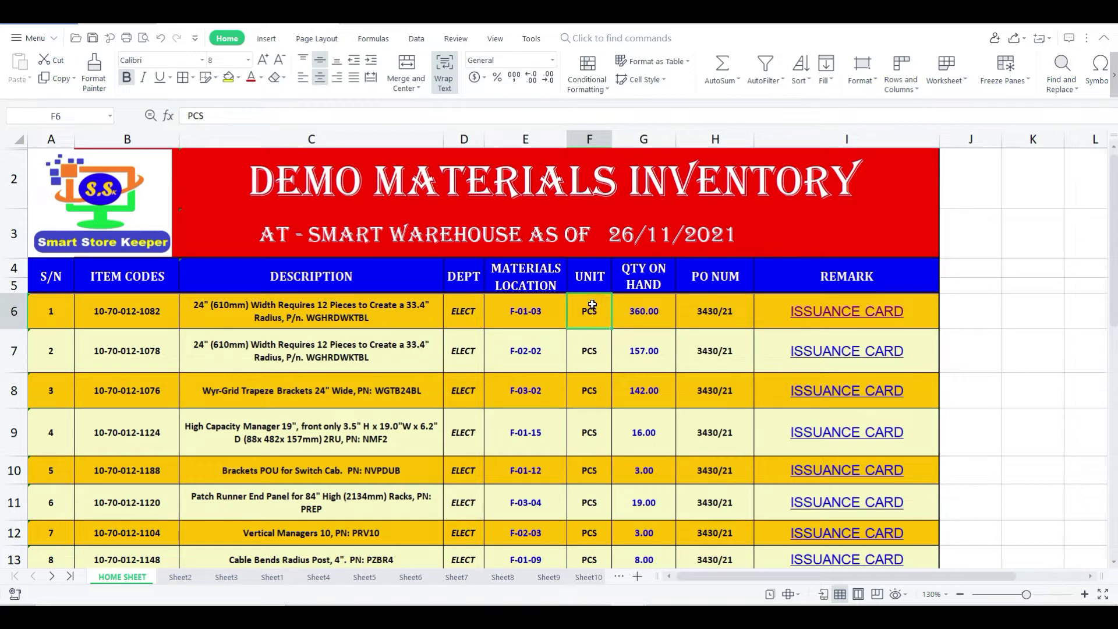
pyautogui.click(655, 283)
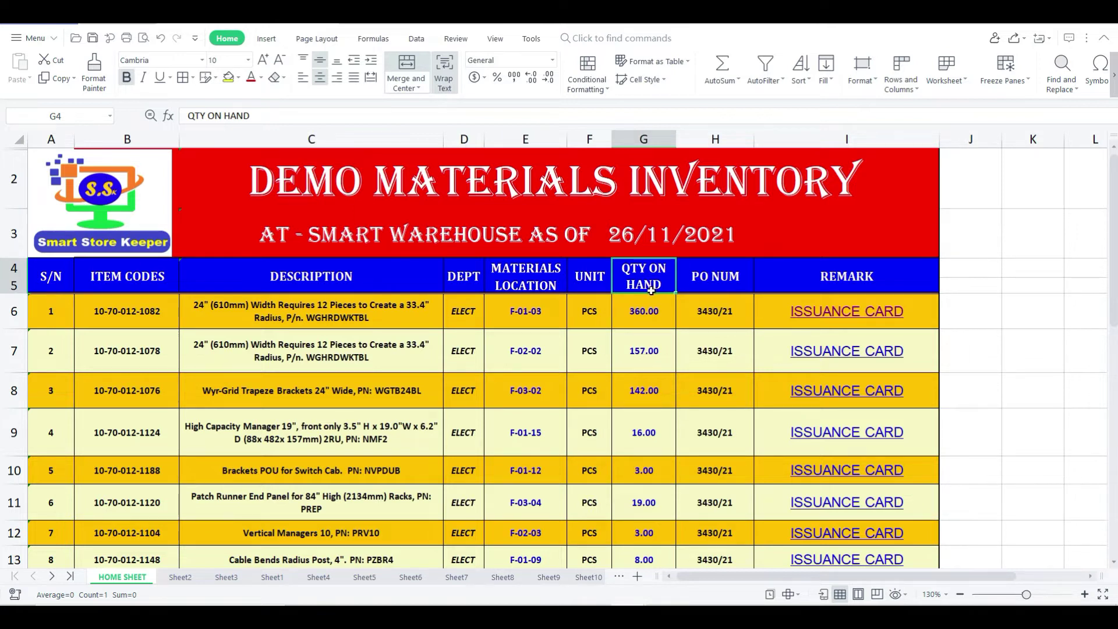
pyautogui.click(649, 314)
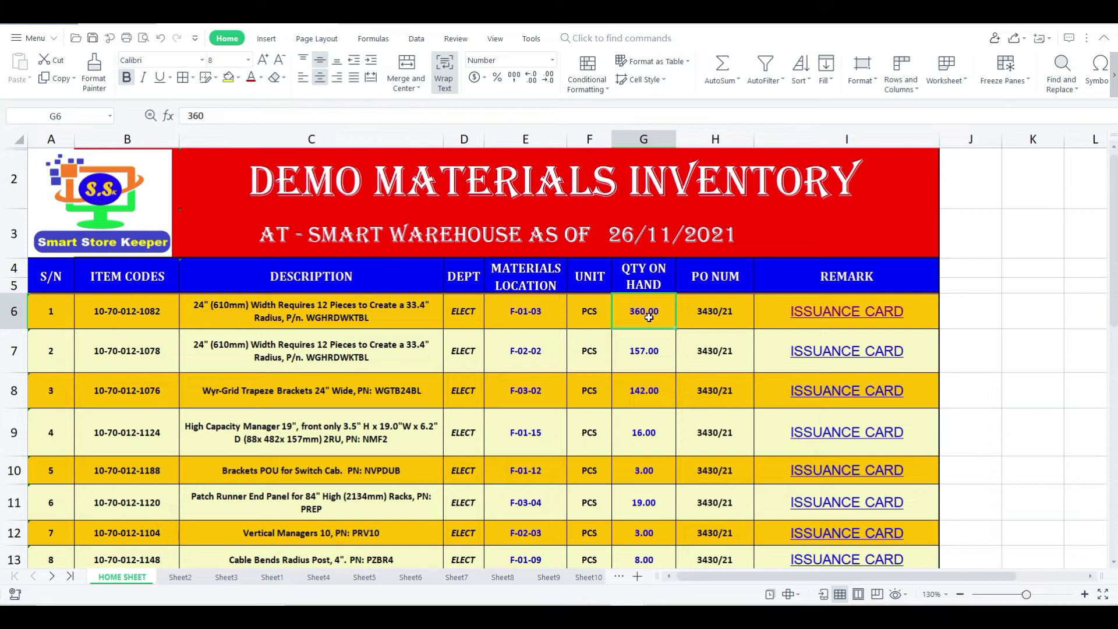
# - Check the PO number 3430/21 and REMARK column, then follow the ISSUANCE CARD link to Sheet3
pyautogui.click(721, 278)
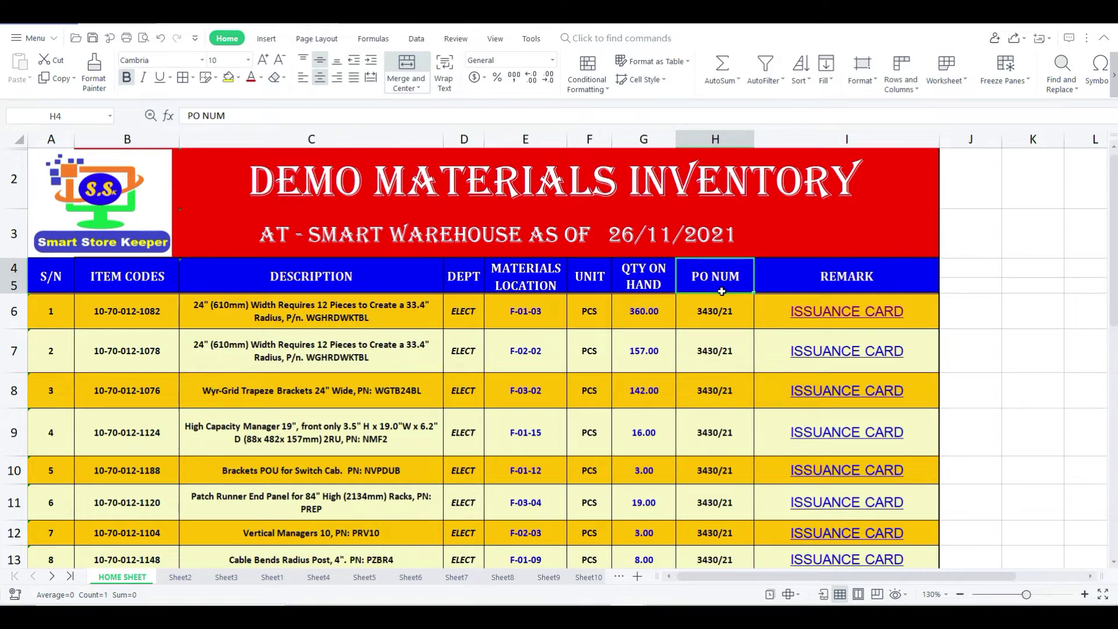
pyautogui.click(720, 308)
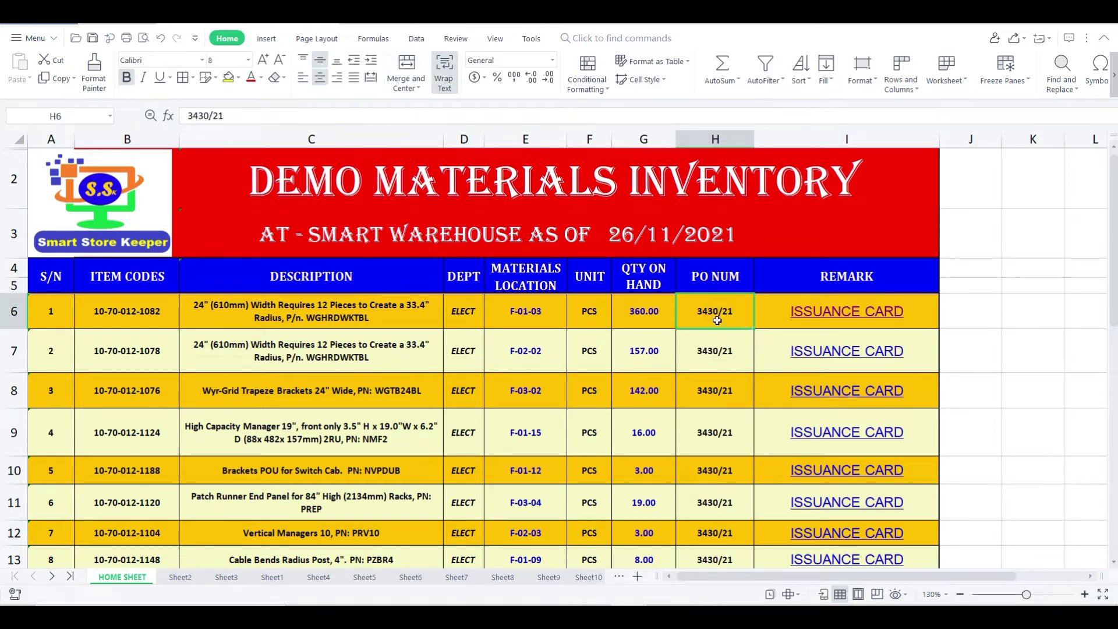
pyautogui.click(271, 303)
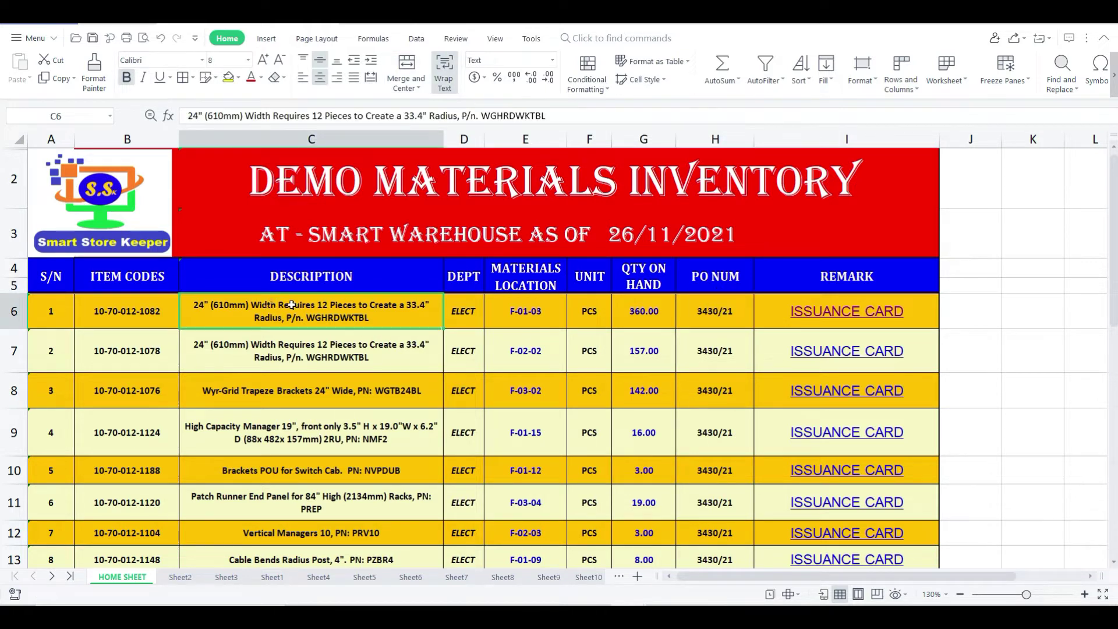
pyautogui.click(714, 307)
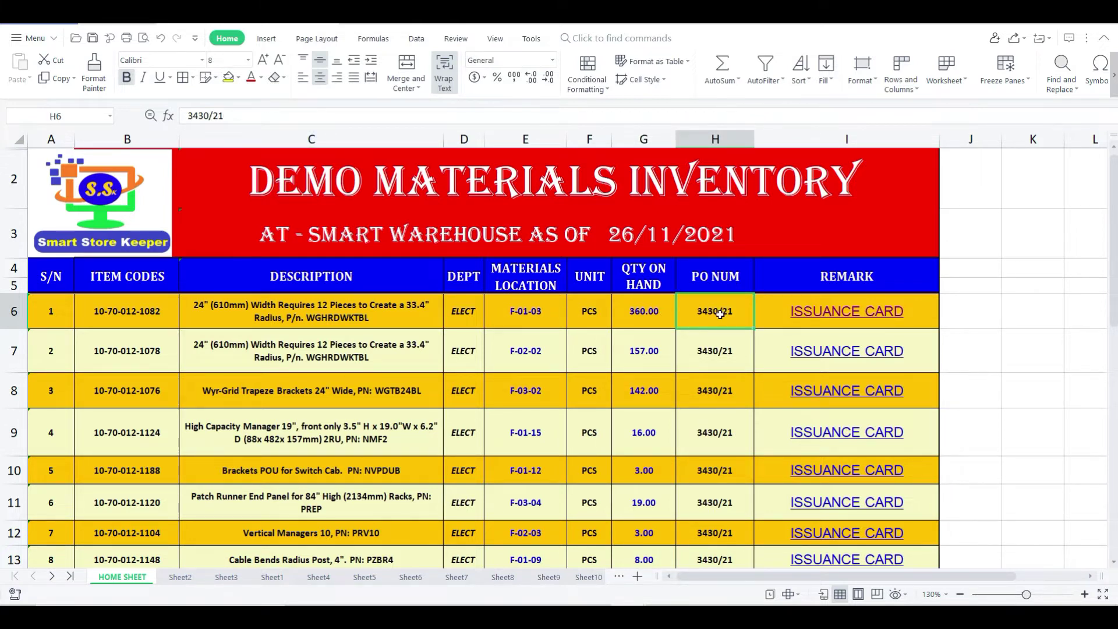
pyautogui.click(643, 315)
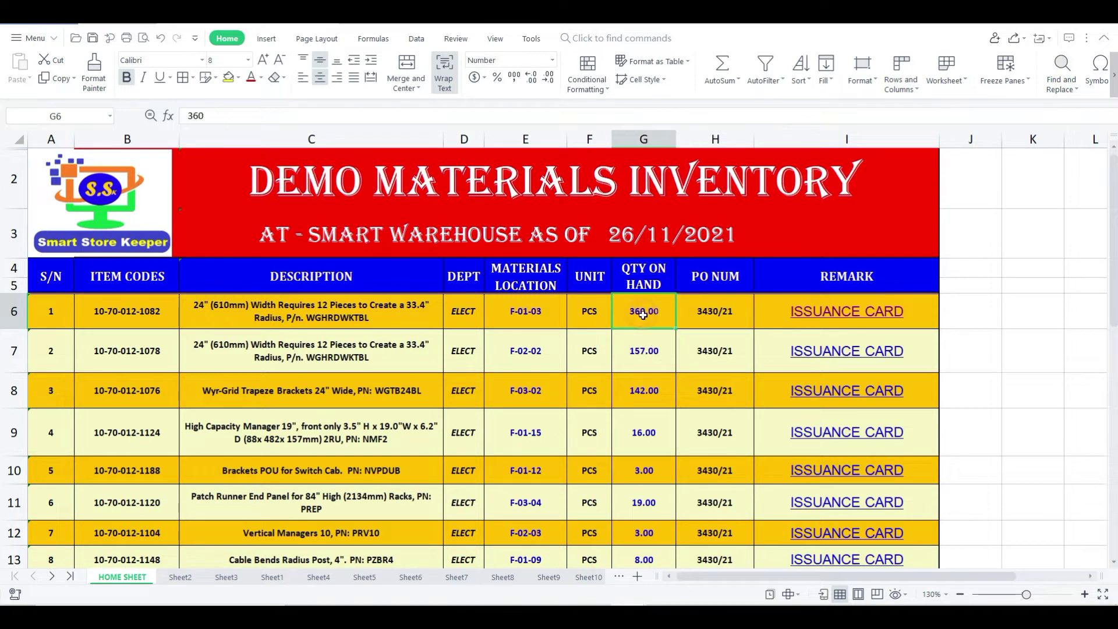
pyautogui.click(853, 268)
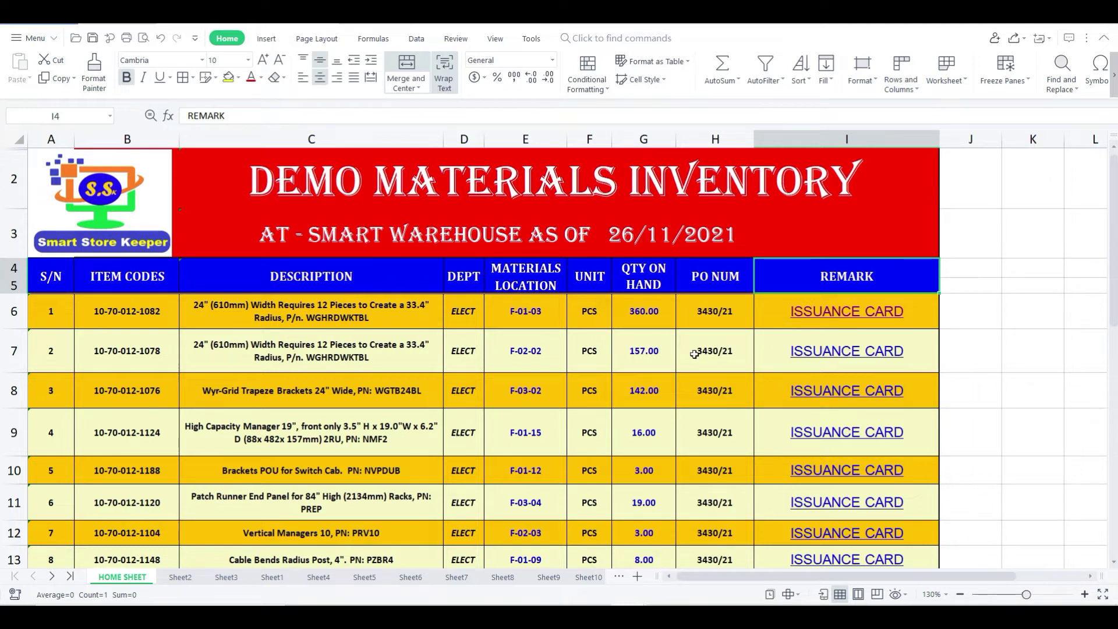
pyautogui.click(824, 354)
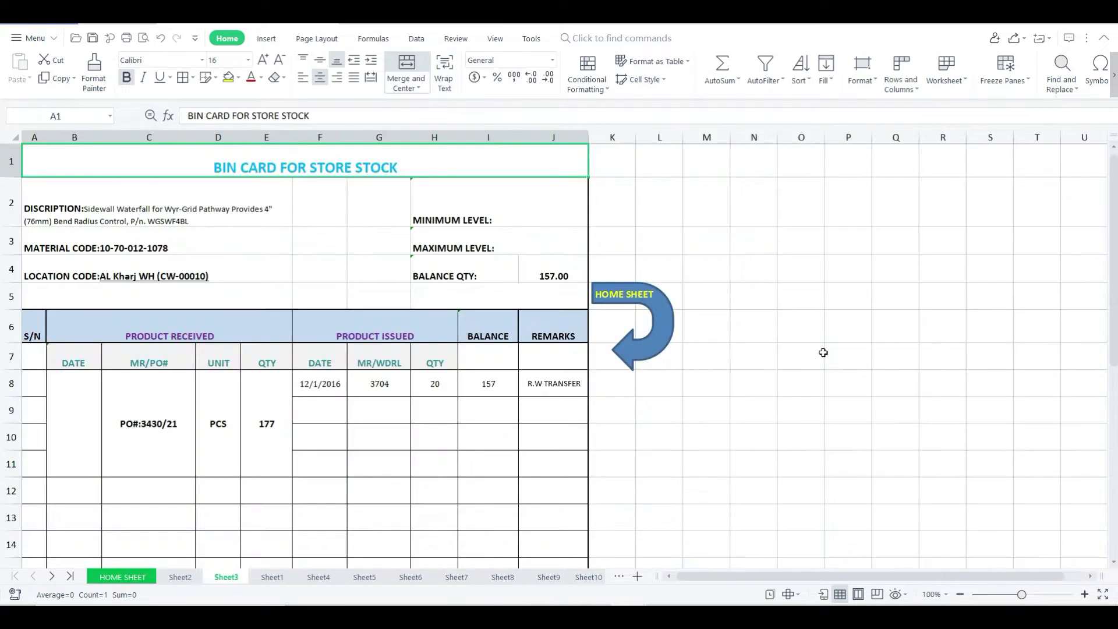
pyautogui.click(119, 577)
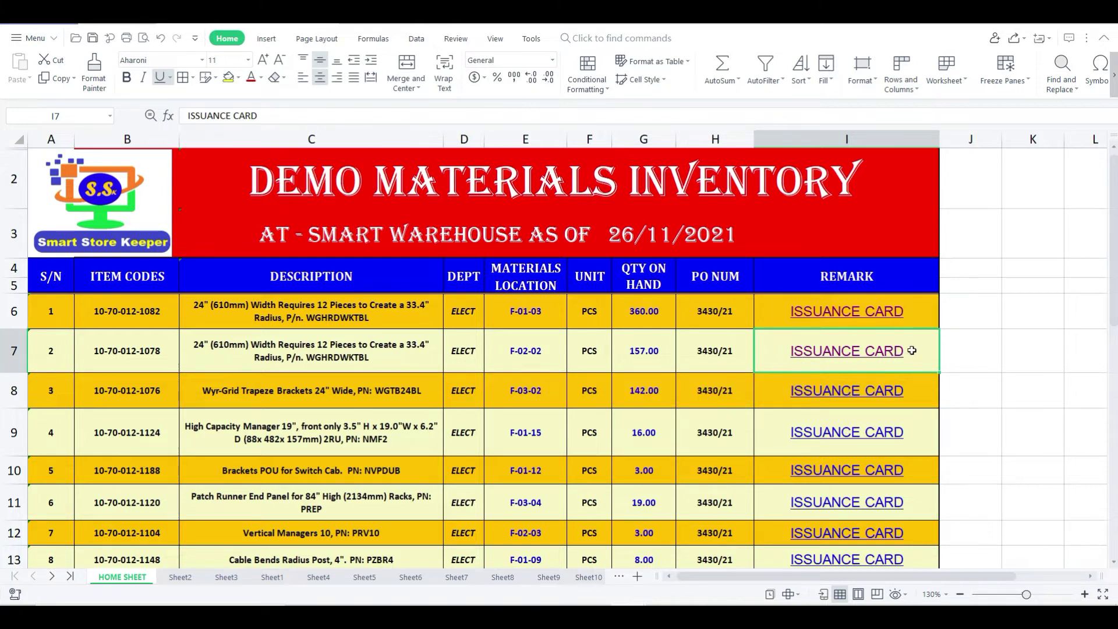
pyautogui.click(857, 389)
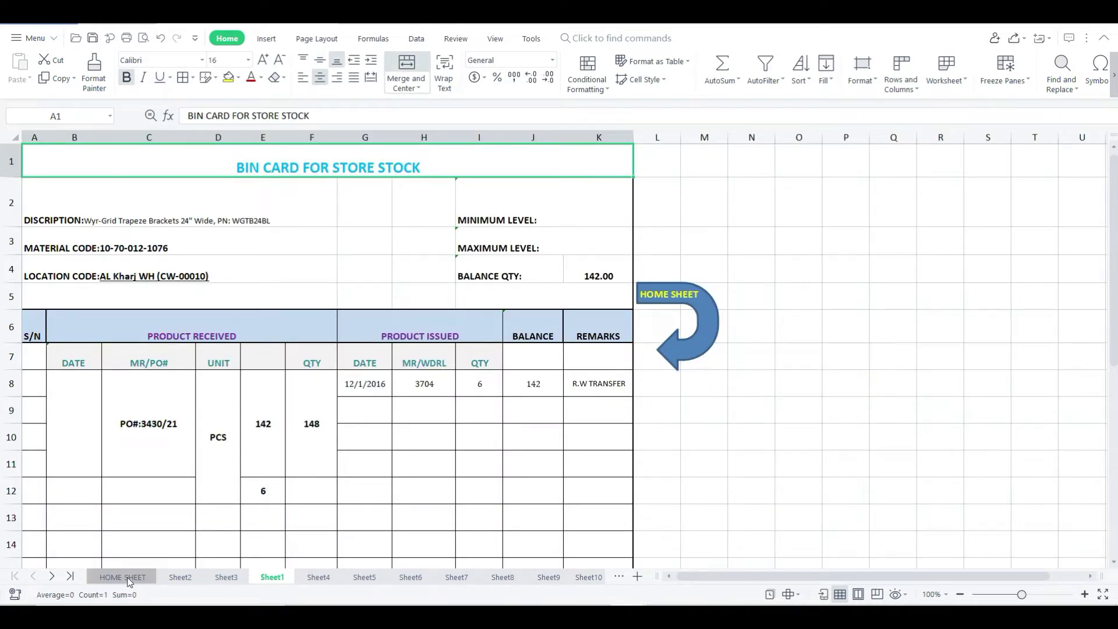
pyautogui.click(130, 577)
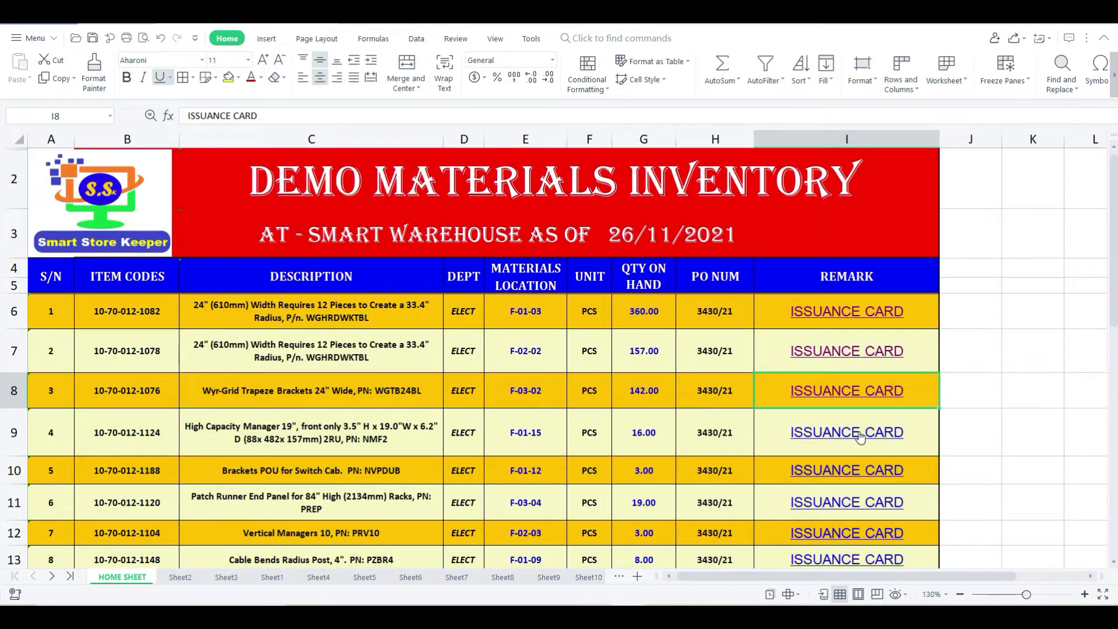
pyautogui.click(860, 435)
pyautogui.click(122, 578)
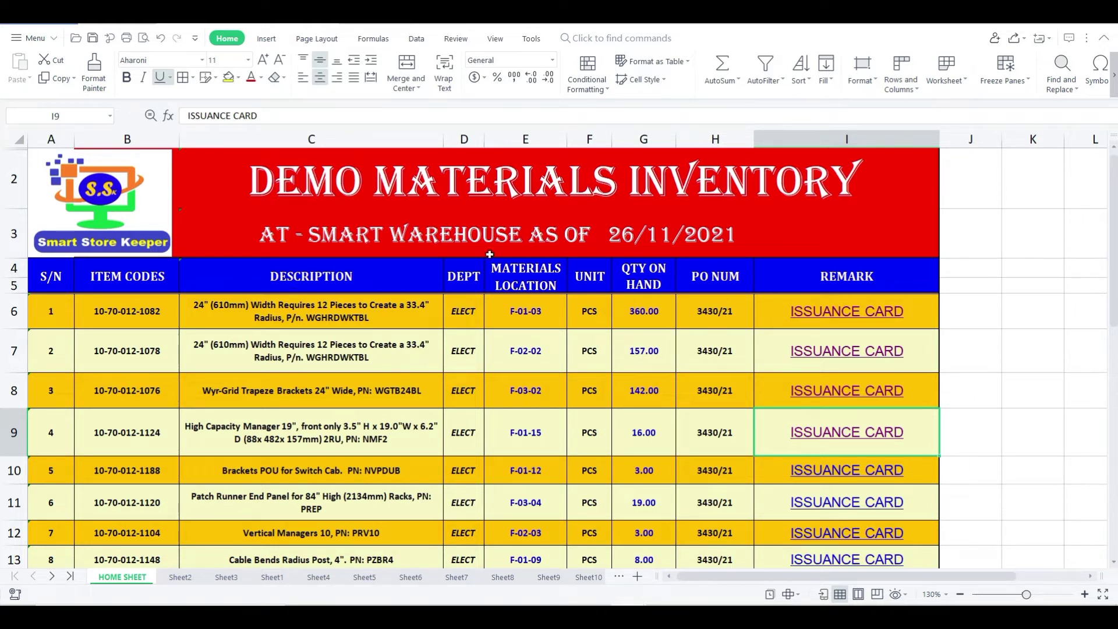
pyautogui.click(46, 269)
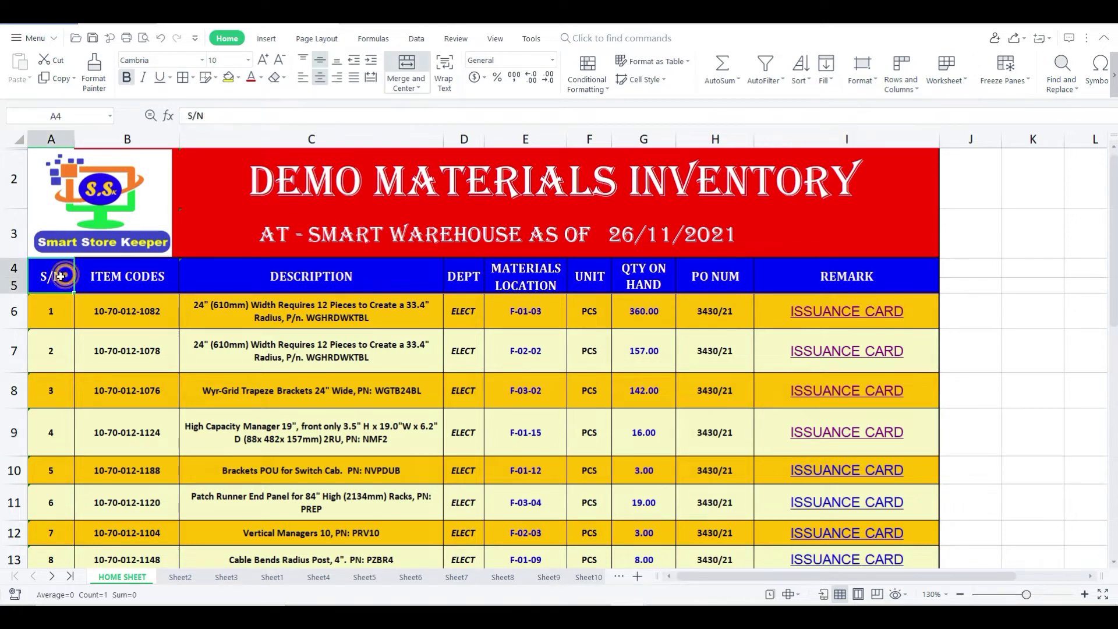
pyautogui.click(406, 71)
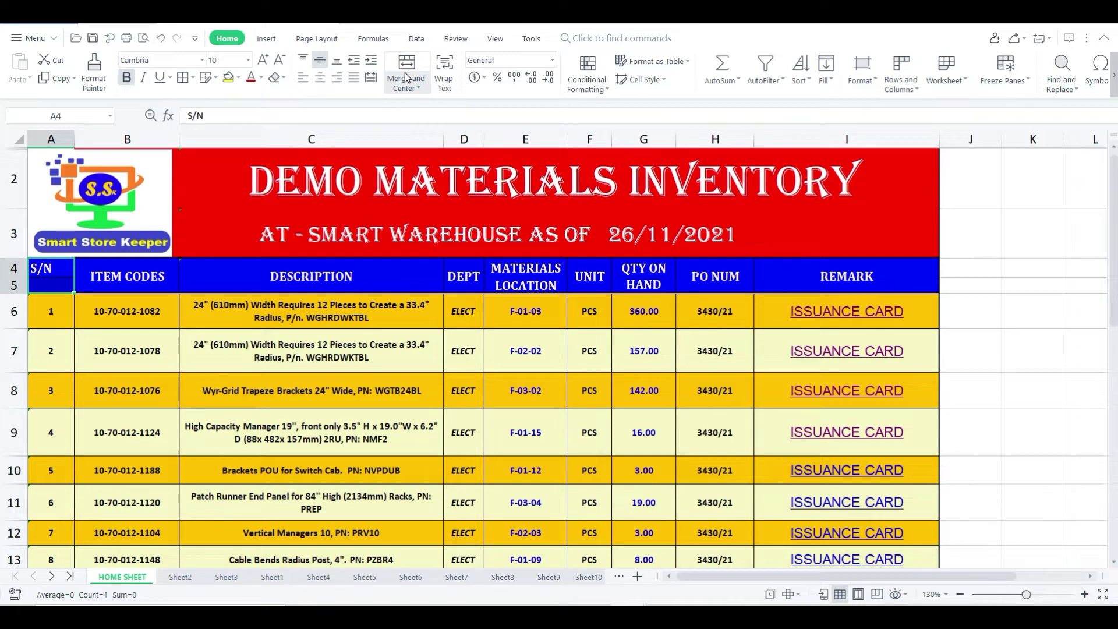
pyautogui.click(406, 76)
pyautogui.click(434, 120)
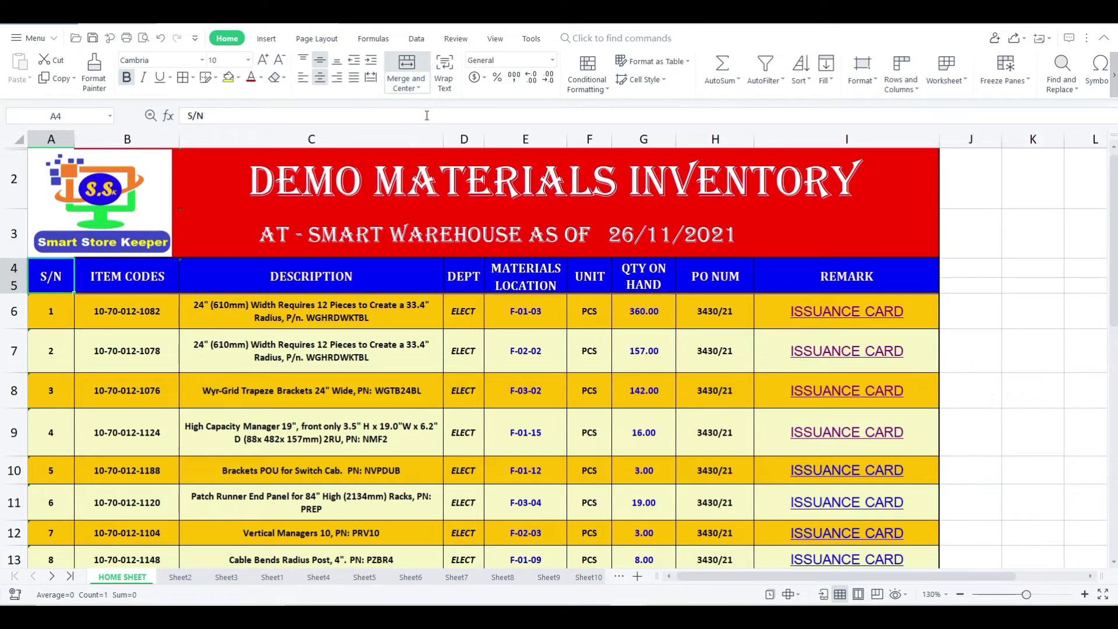
pyautogui.click(139, 346)
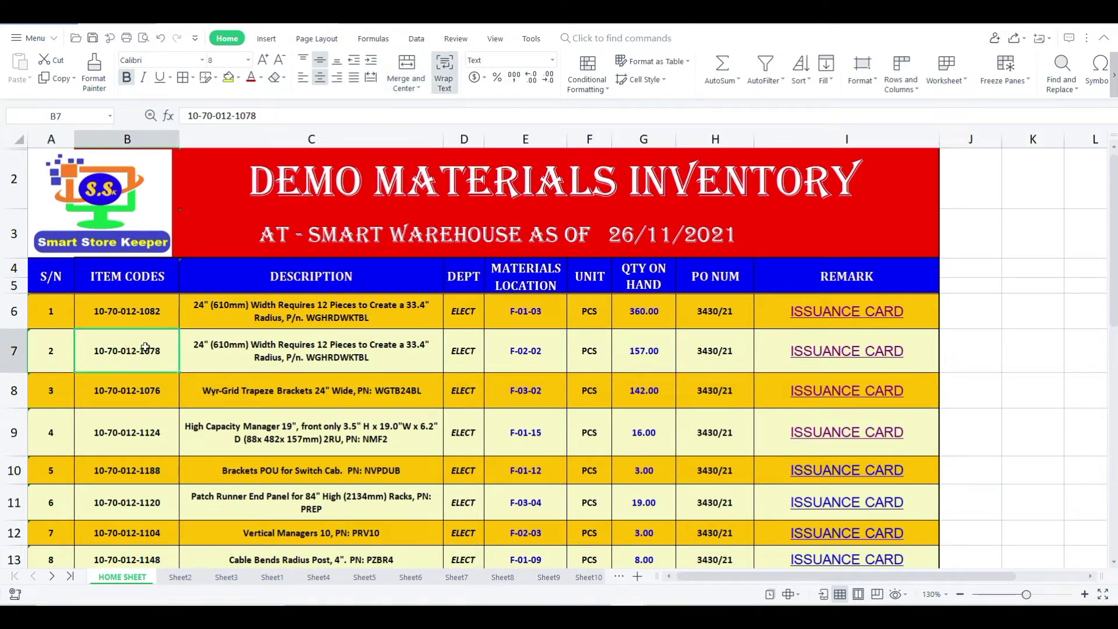
pyautogui.click(301, 283)
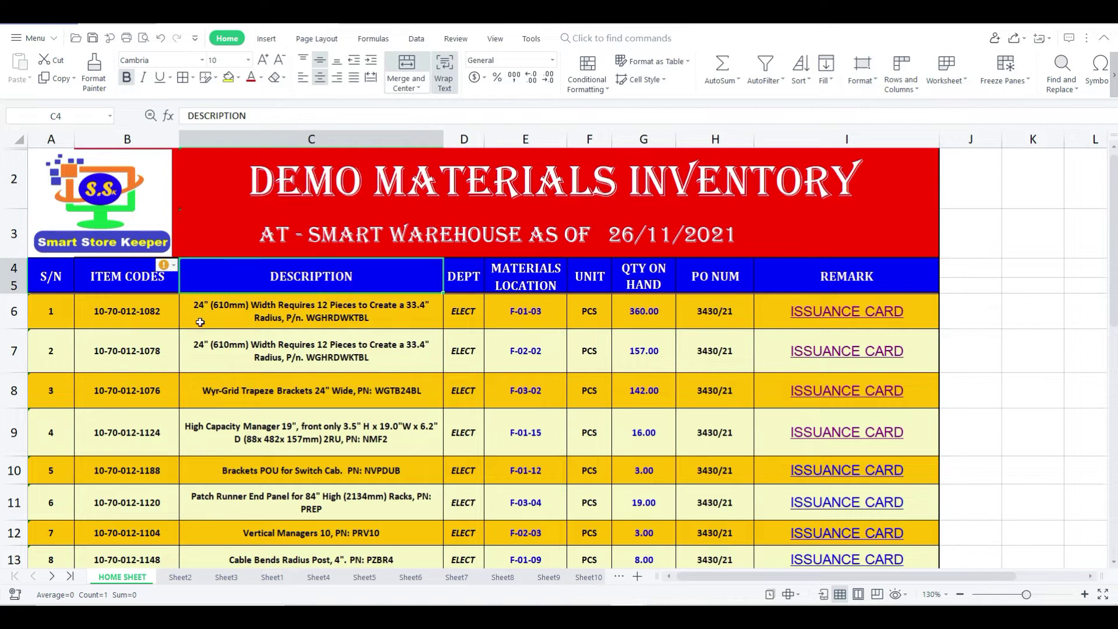
pyautogui.click(53, 314)
pyautogui.scroll(-2, 173, 377)
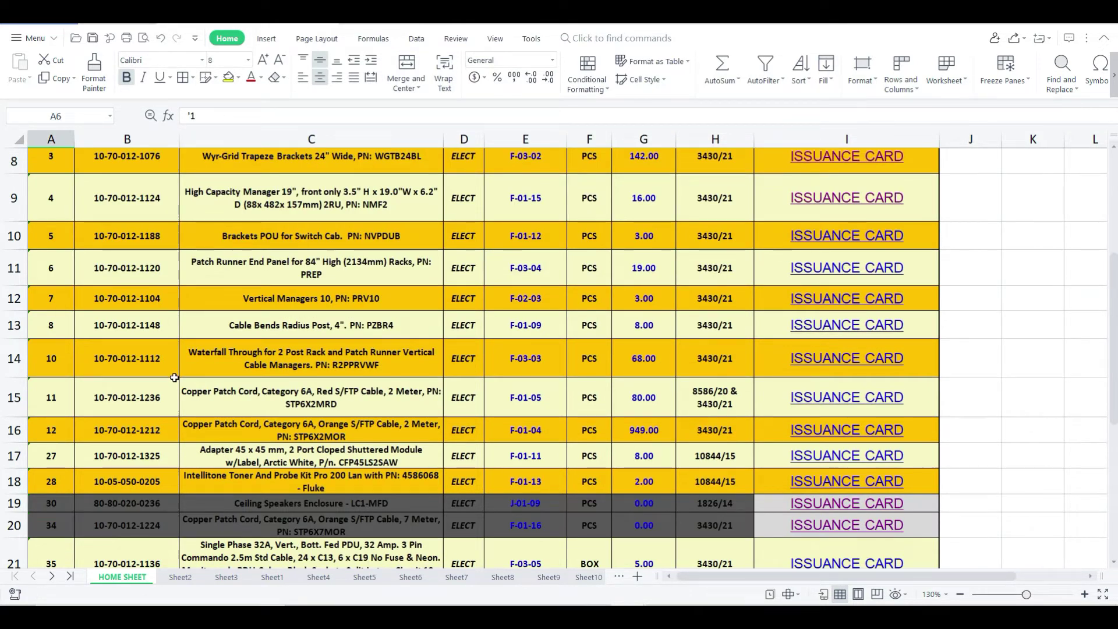
pyautogui.scroll(-1, 174, 379)
pyautogui.scroll(-1, 236, 373)
pyautogui.click(67, 356)
pyautogui.moveTo(67, 356); pyautogui.dragTo(722, 360)
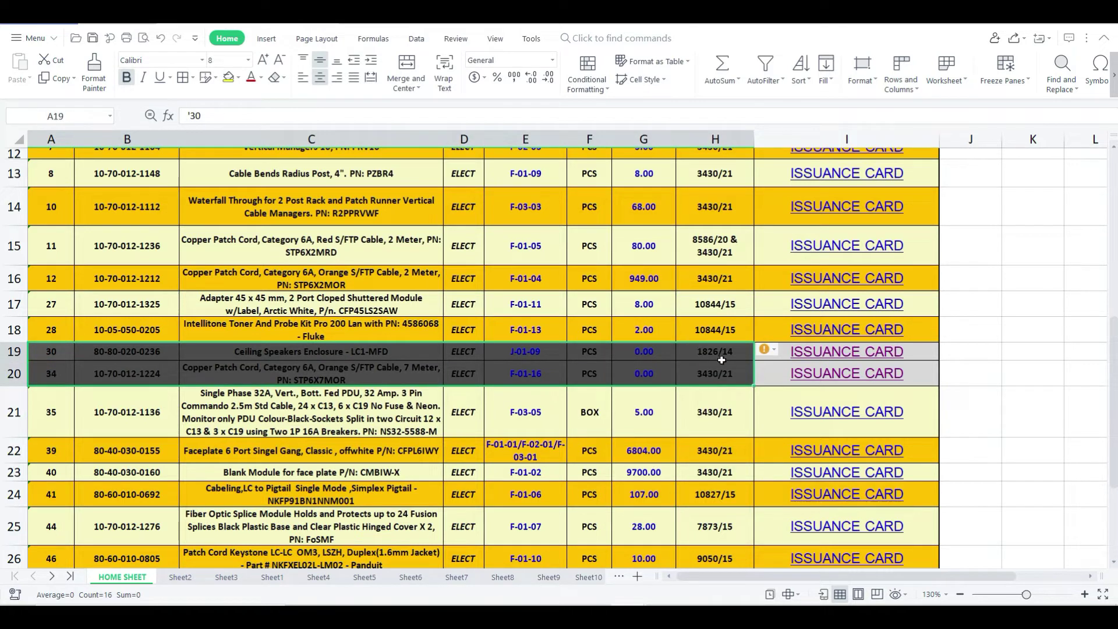
pyautogui.click(657, 327)
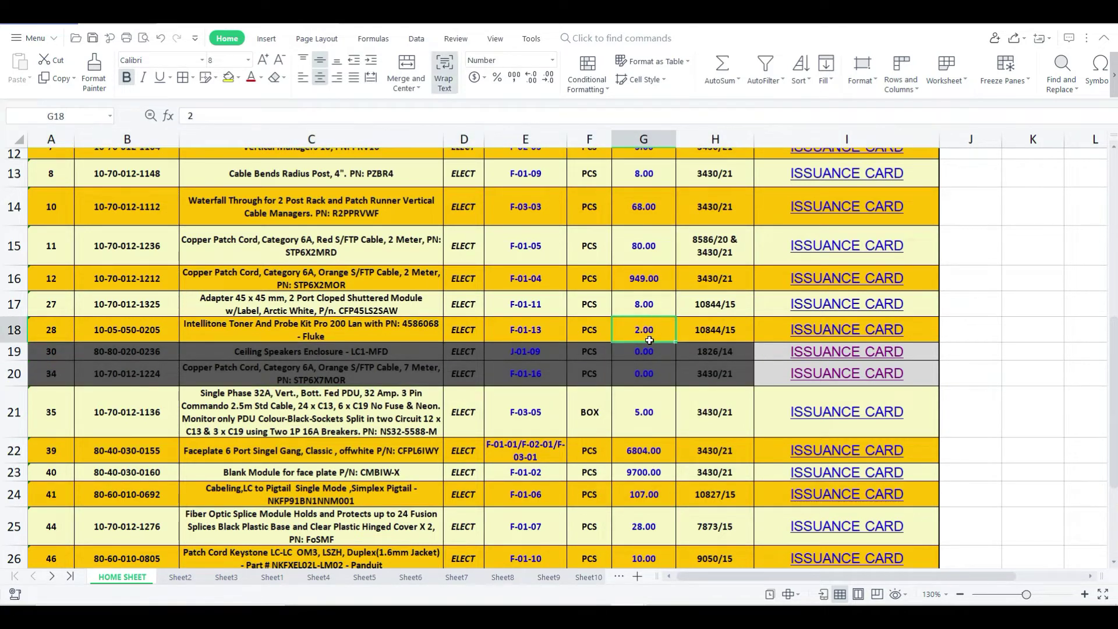
pyautogui.moveTo(655, 355); pyautogui.dragTo(664, 376)
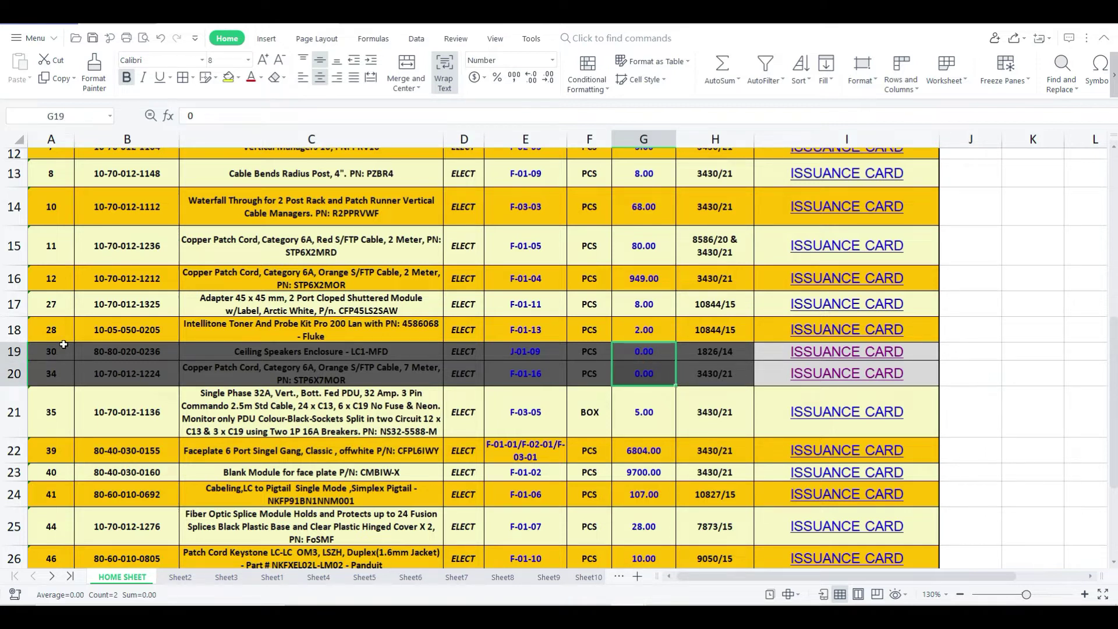
pyautogui.moveTo(49, 355)
pyautogui.mouseDown()
pyautogui.moveTo(757, 359)
pyautogui.moveTo(752, 382)
pyautogui.mouseUp()
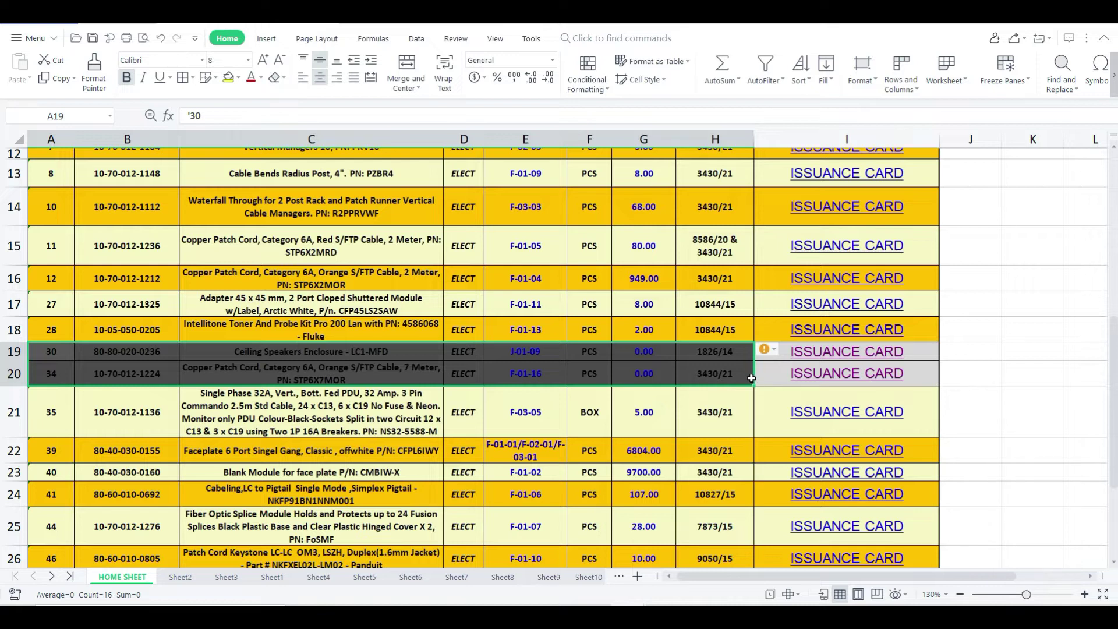
pyautogui.click(661, 354)
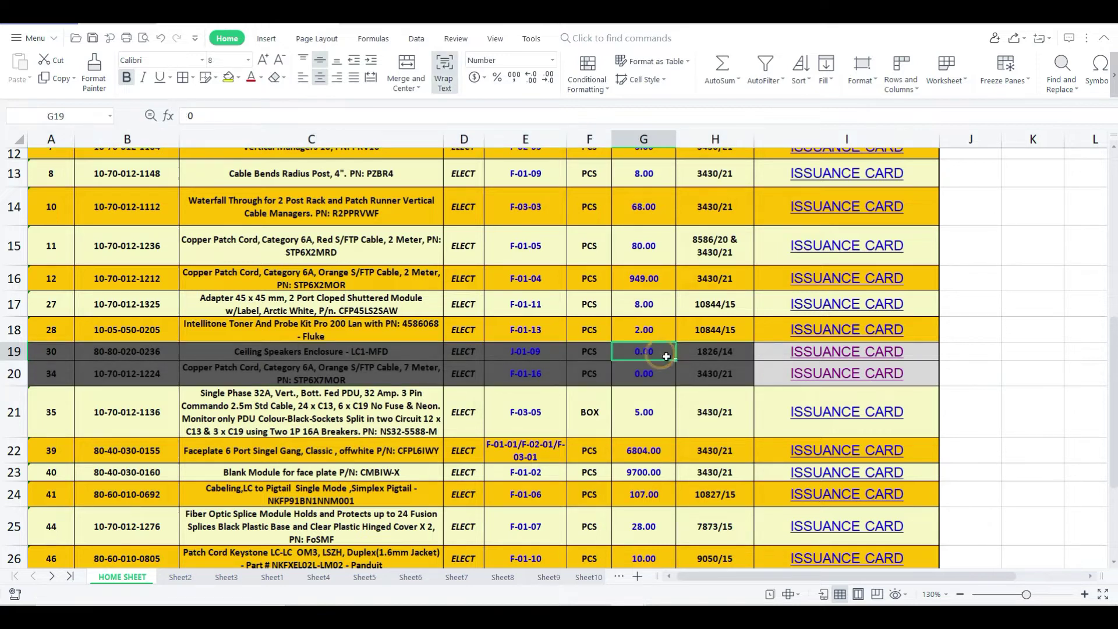
pyautogui.write('ni')
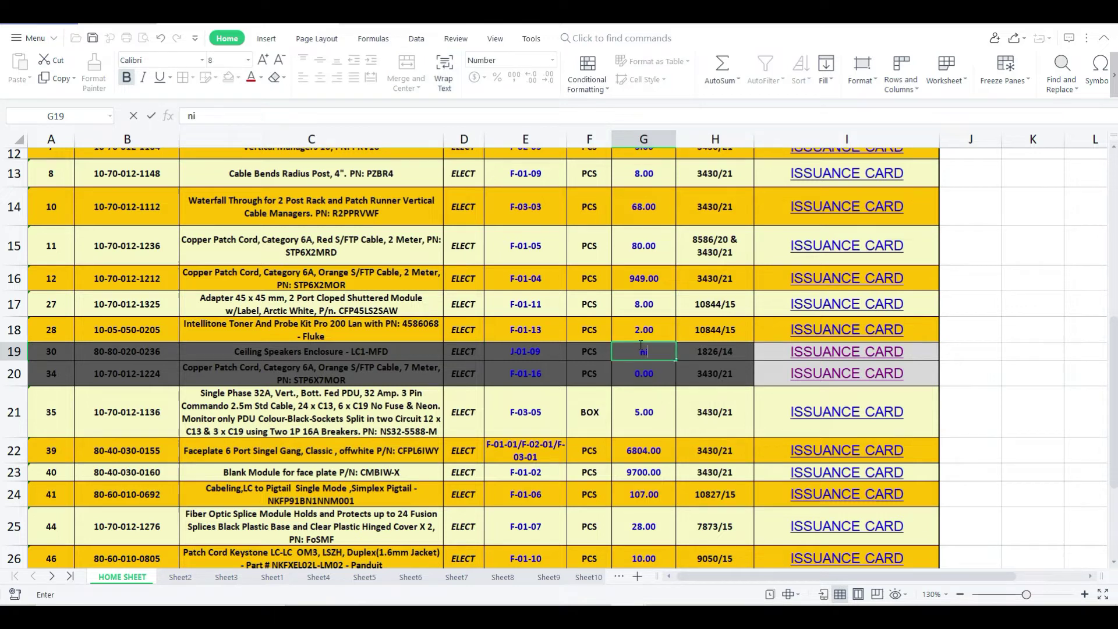
pyautogui.write('l')
pyautogui.press('Return')
pyautogui.write('N')
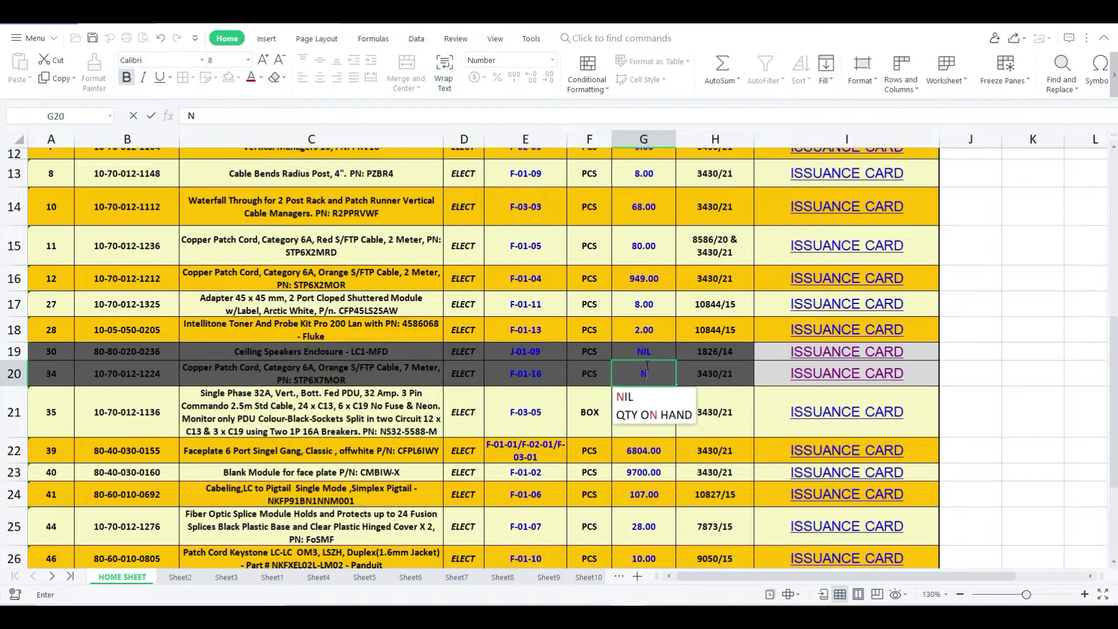
pyautogui.write('IL')
pyautogui.press('Return')
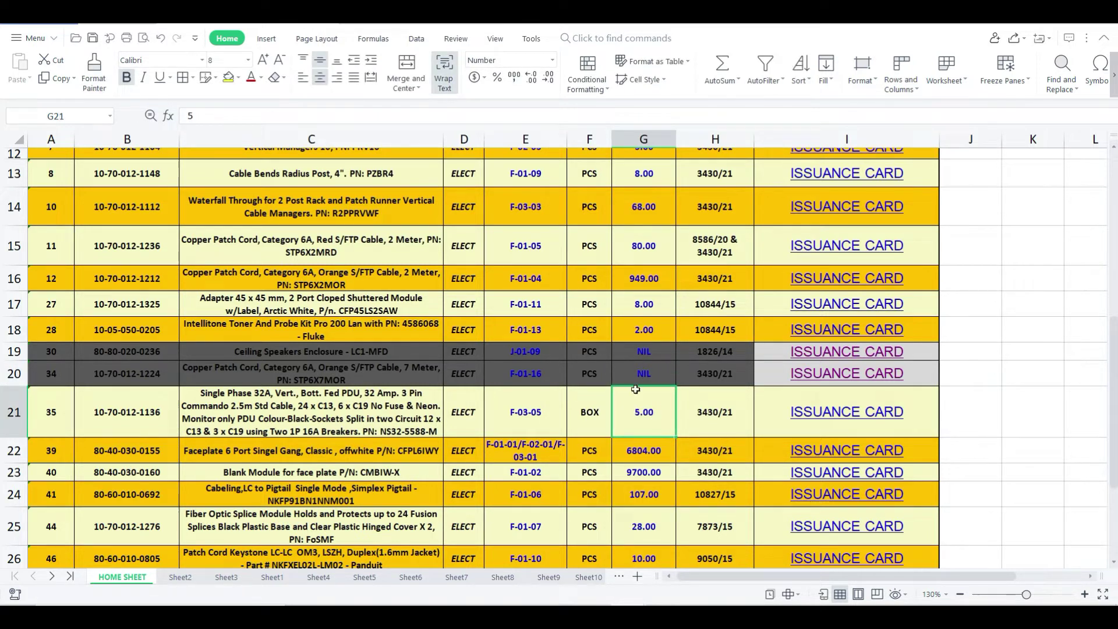
pyautogui.click(465, 414)
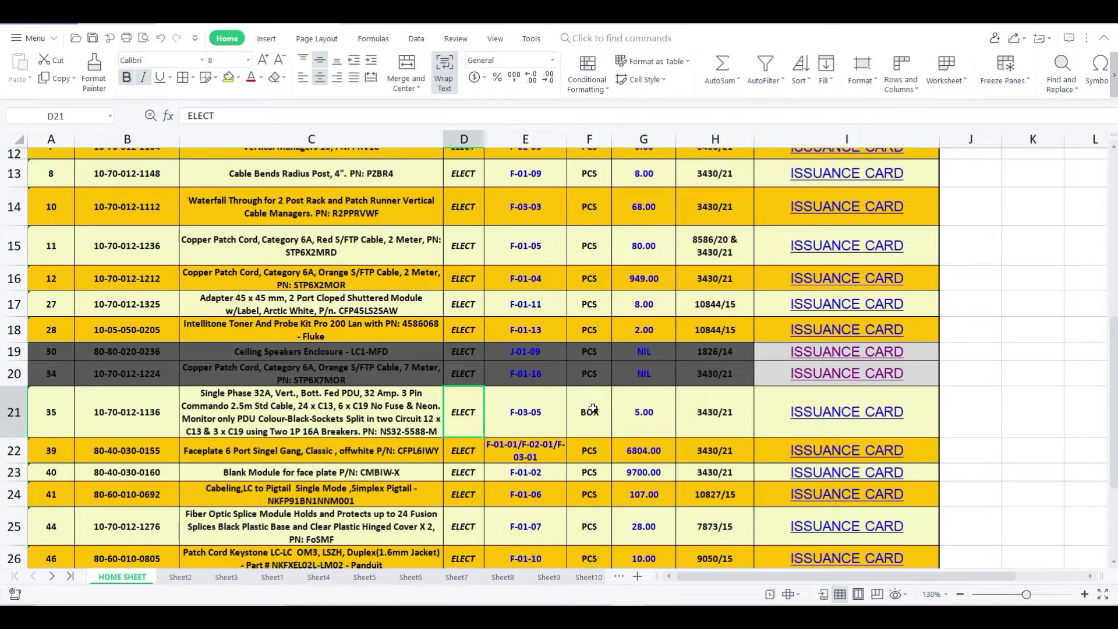
pyautogui.click(593, 410)
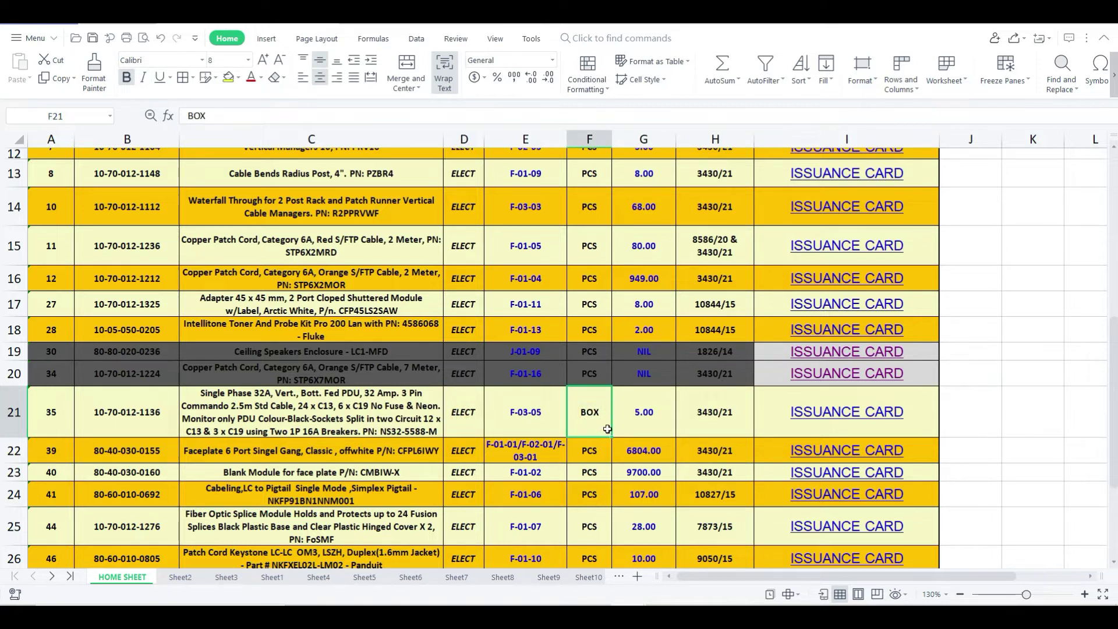
pyautogui.scroll(-4, 328, 309)
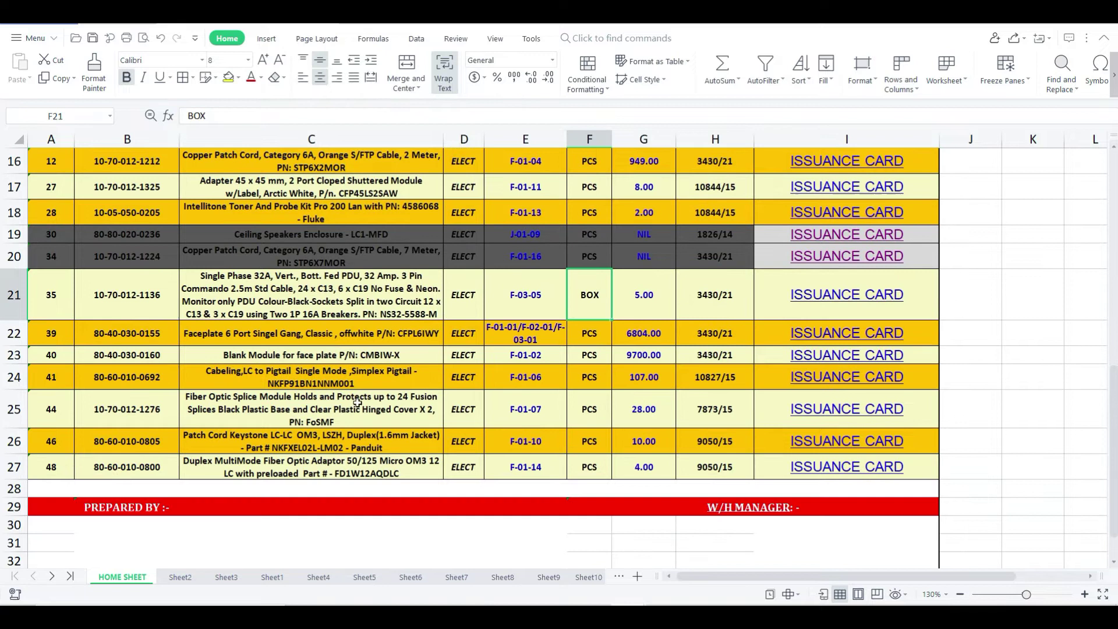
pyautogui.click(127, 509)
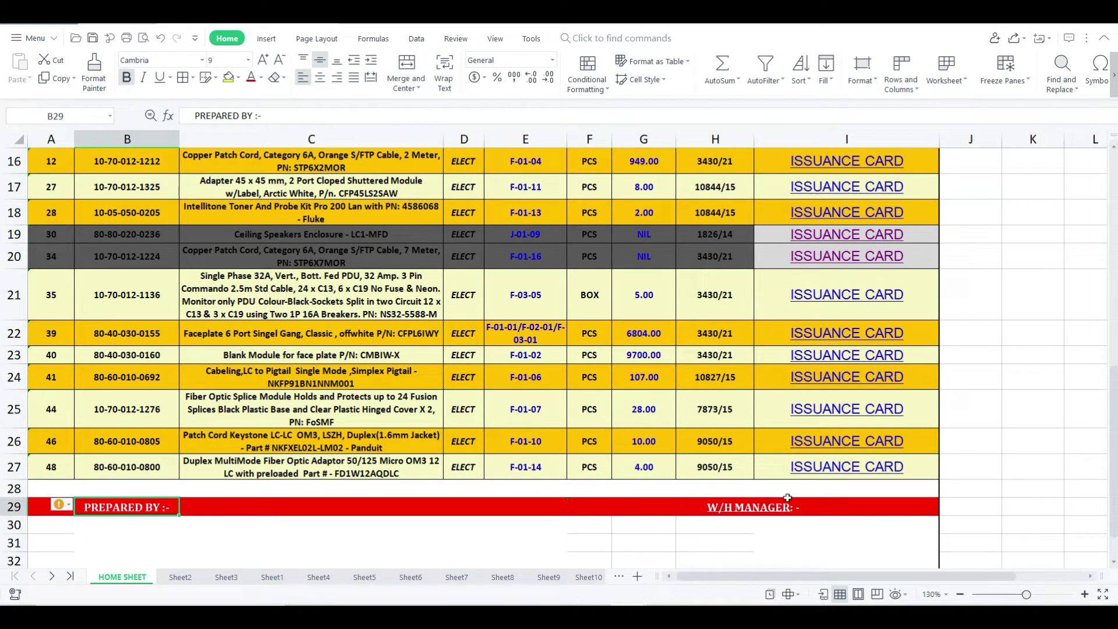
pyautogui.click(761, 524)
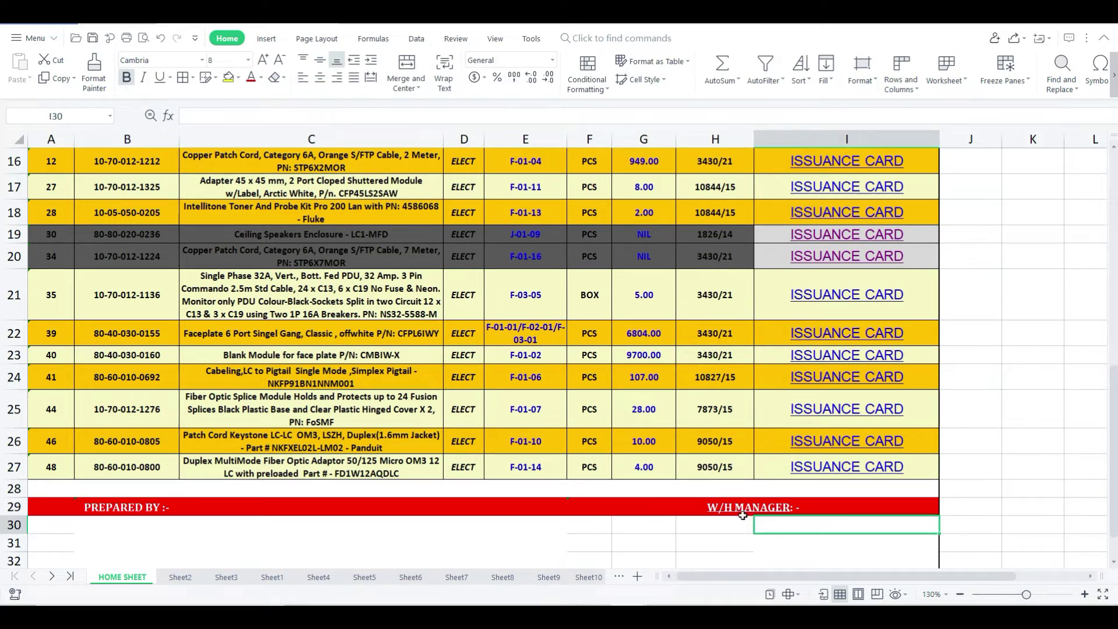
pyautogui.click(741, 508)
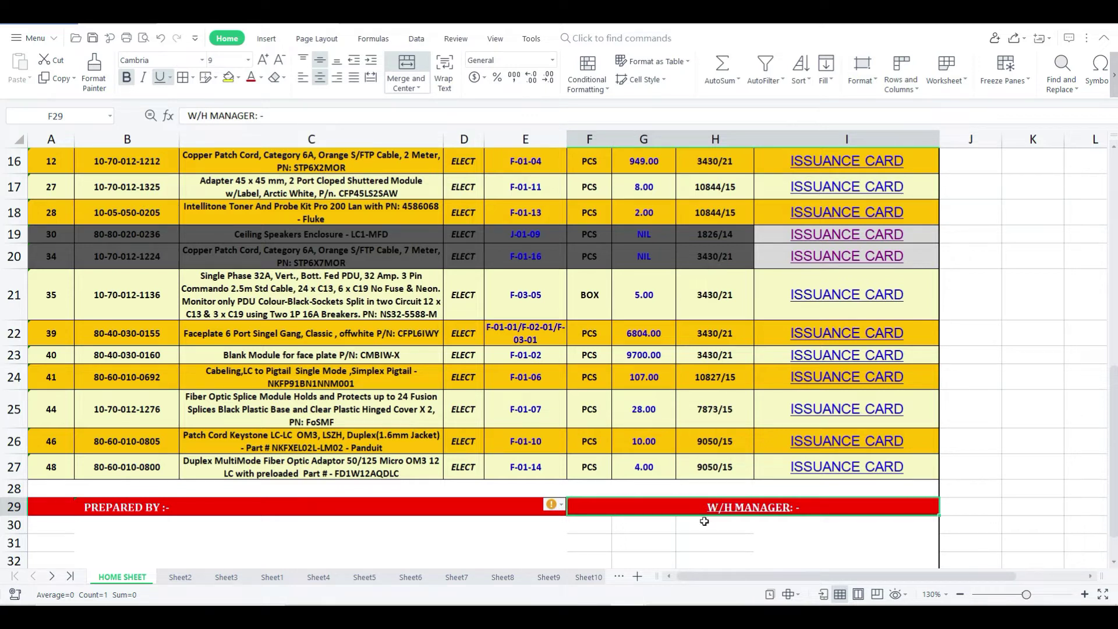
pyautogui.scroll(2, 705, 521)
pyautogui.scroll(3, 670, 466)
pyautogui.scroll(1, 646, 436)
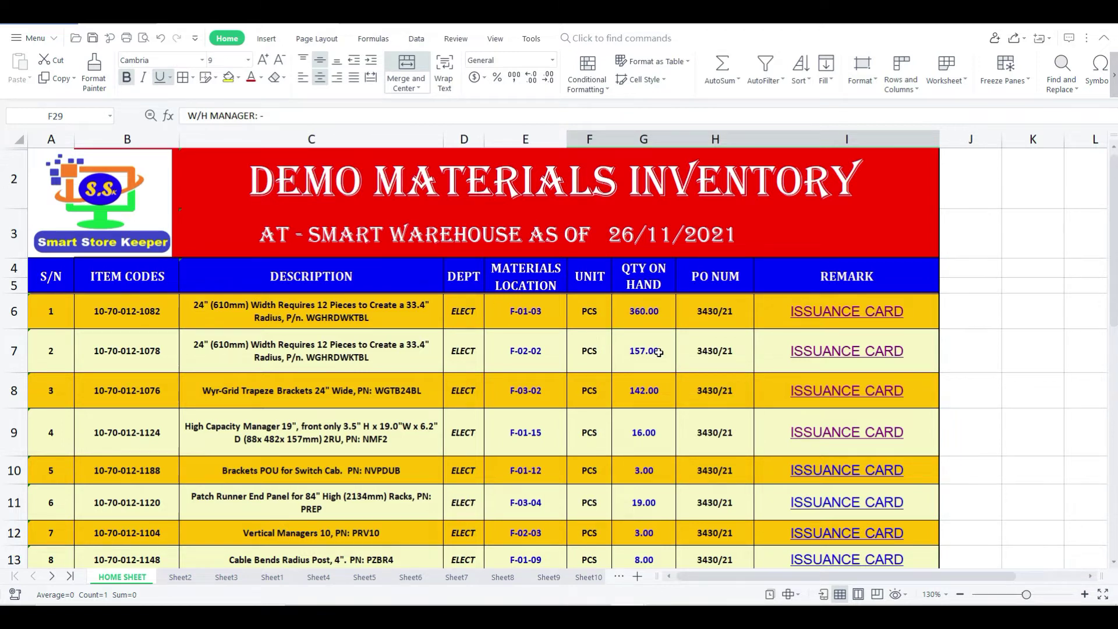
pyautogui.scroll(-2, 659, 352)
pyautogui.scroll(-2, 684, 362)
pyautogui.scroll(1, 499, 408)
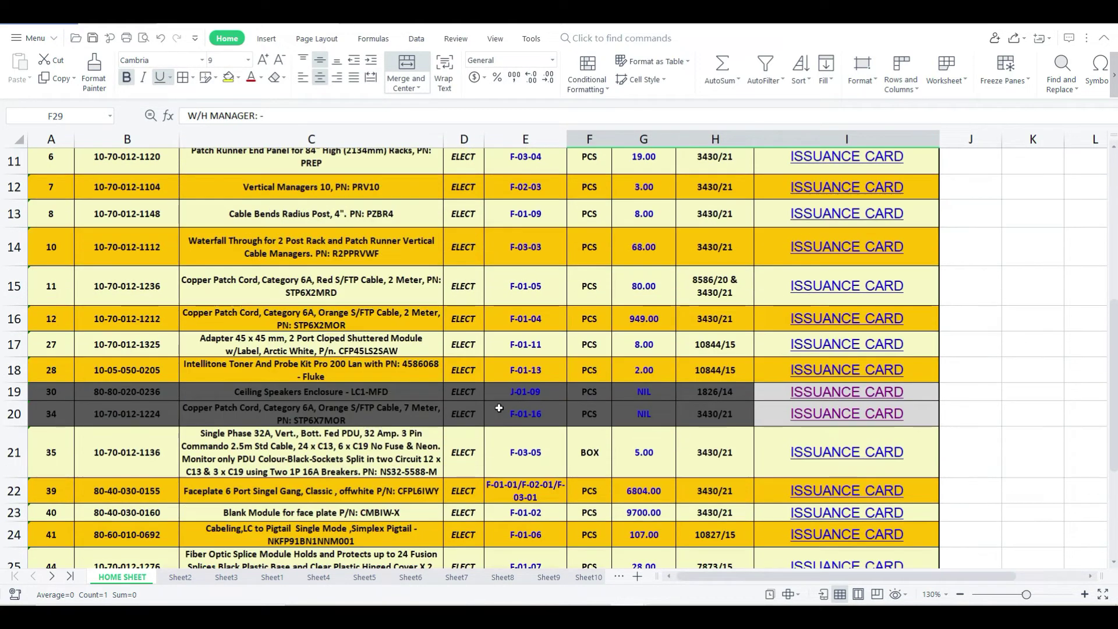
pyautogui.scroll(-1, 499, 408)
pyautogui.scroll(-3, 502, 409)
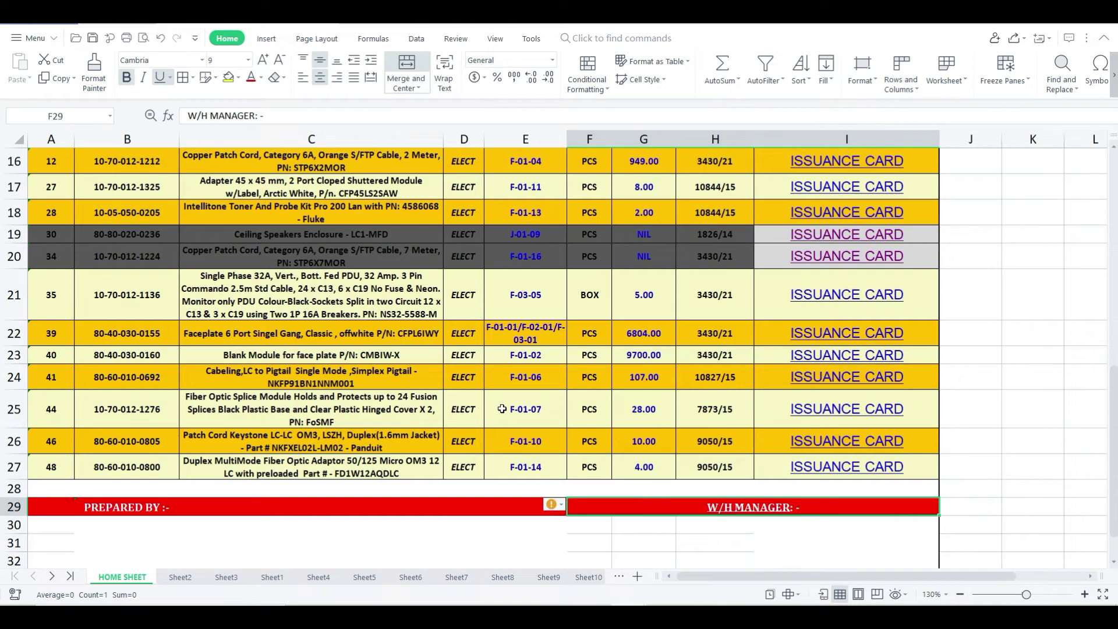
pyautogui.scroll(2, 659, 412)
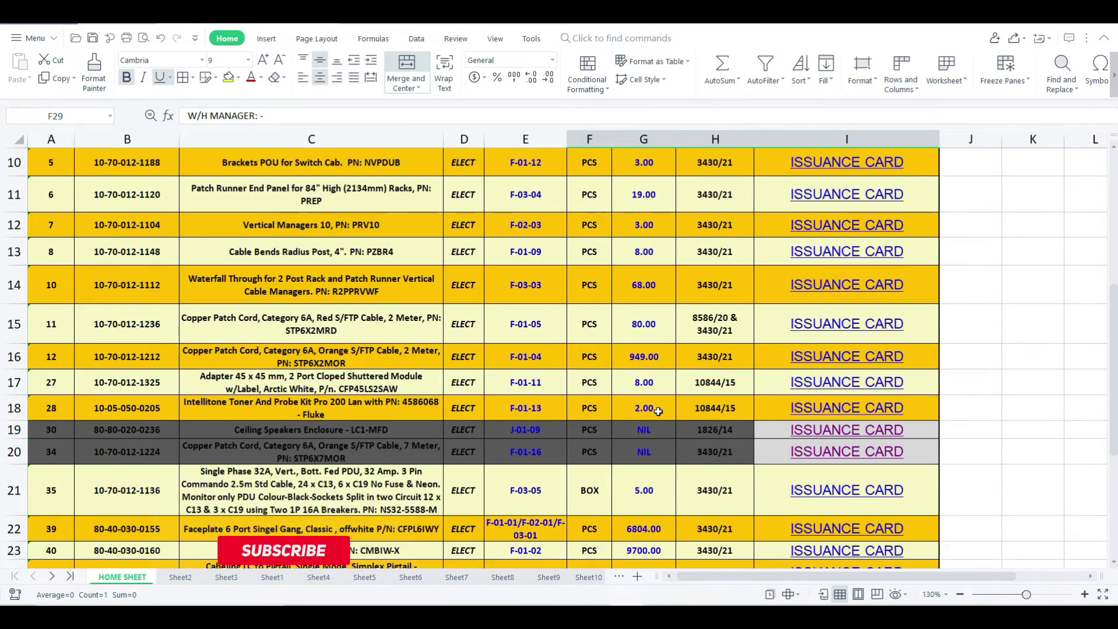
pyautogui.scroll(2, 657, 411)
pyautogui.scroll(1, 659, 408)
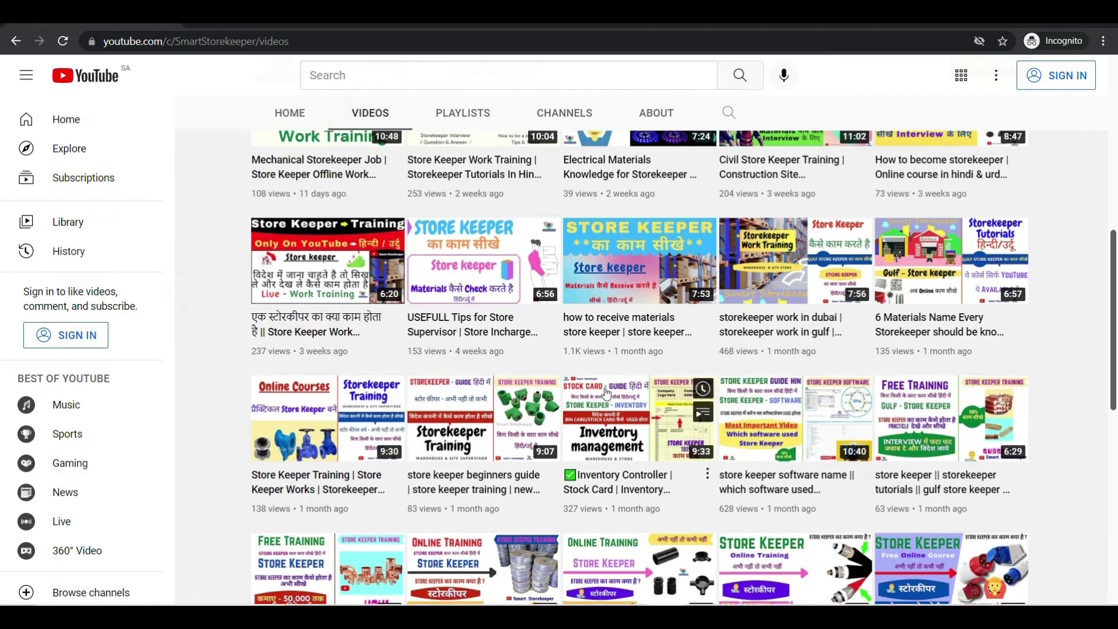
# - Scroll up and down through the Smart Storekeeper channel's uploaded video grid
pyautogui.scroll(5, 594, 364)
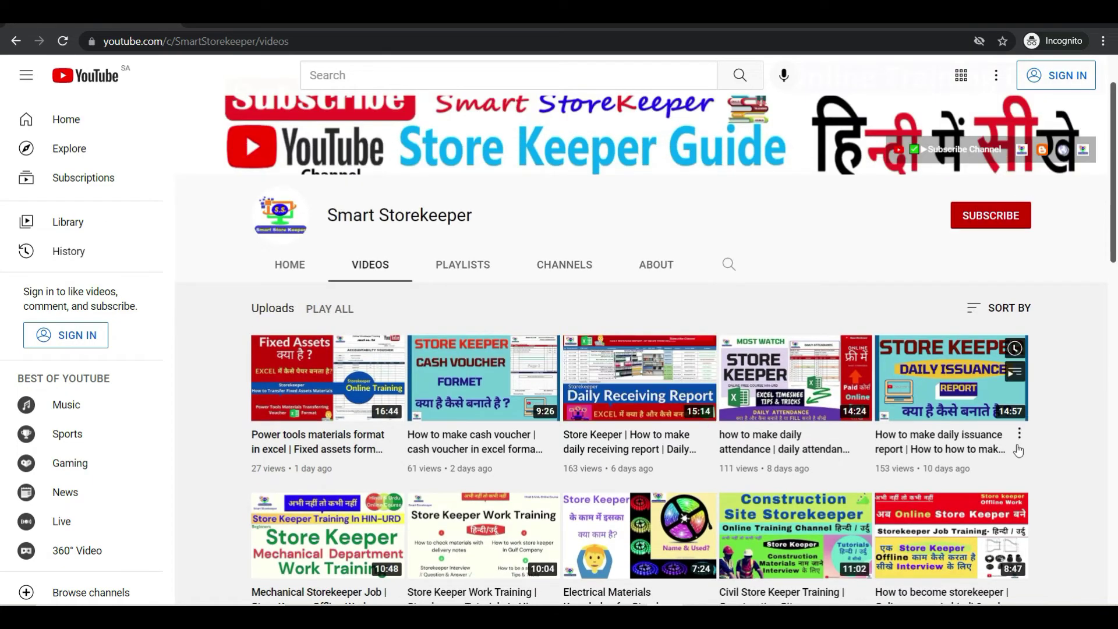
pyautogui.scroll(-1, 1039, 450)
pyautogui.scroll(-1, 1039, 450)
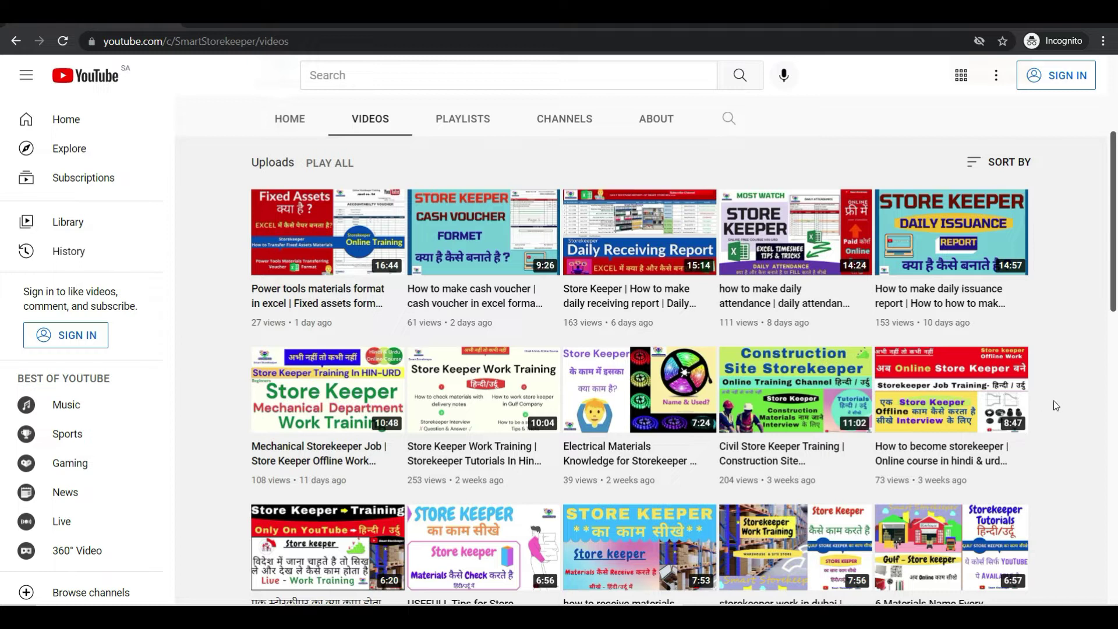
pyautogui.scroll(4, 1058, 397)
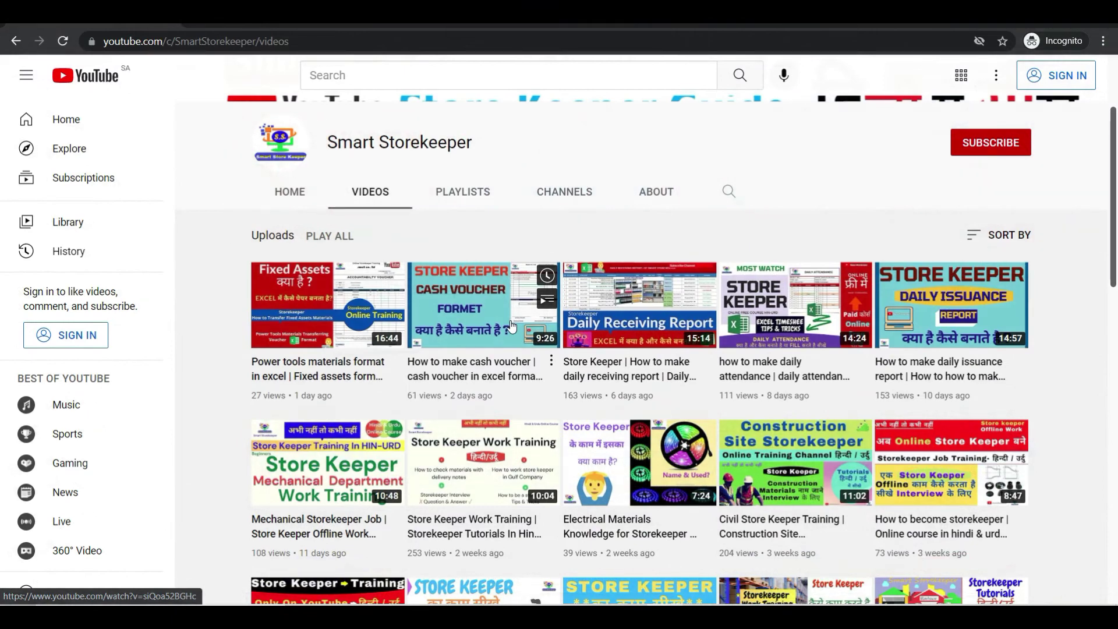
pyautogui.scroll(-3, 622, 331)
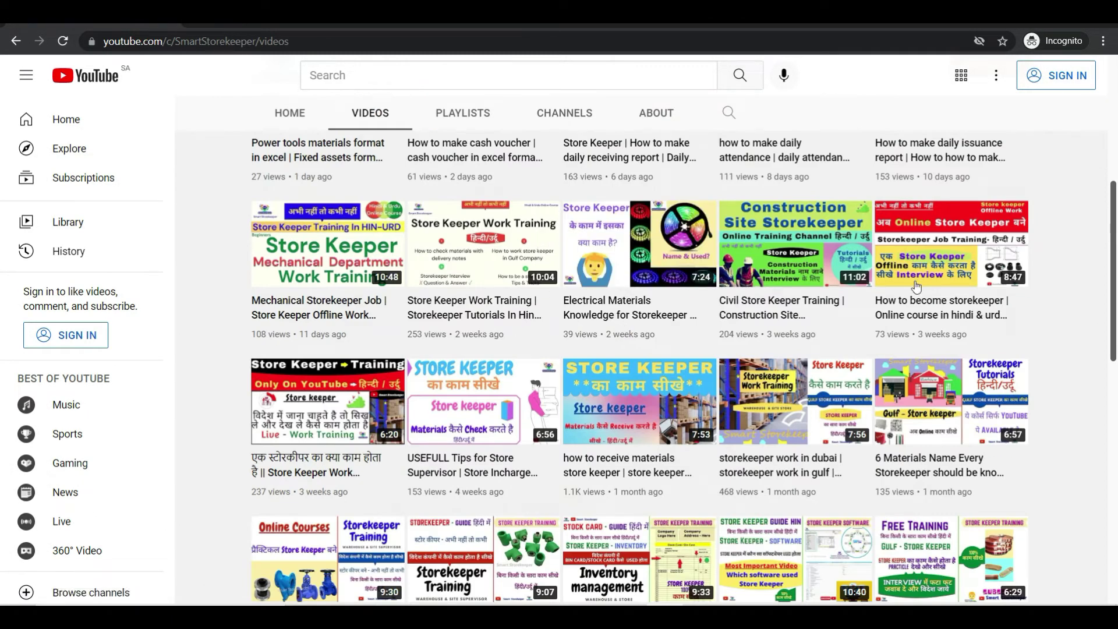
pyautogui.scroll(-2, 676, 432)
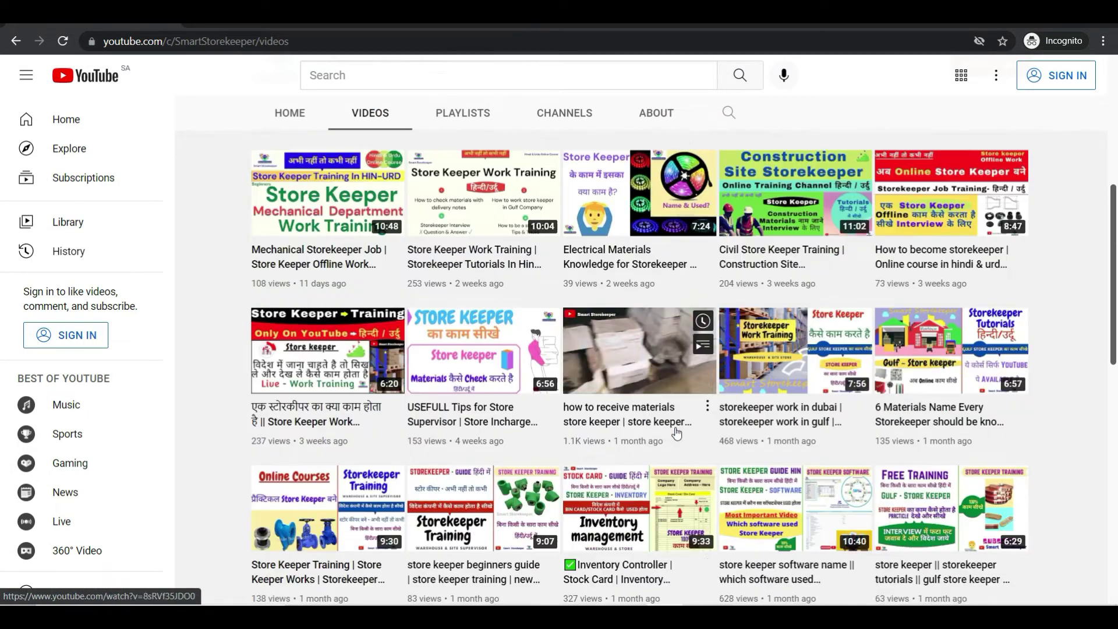
pyautogui.scroll(-2, 676, 432)
pyautogui.scroll(-1, 675, 432)
pyautogui.scroll(-1, 678, 432)
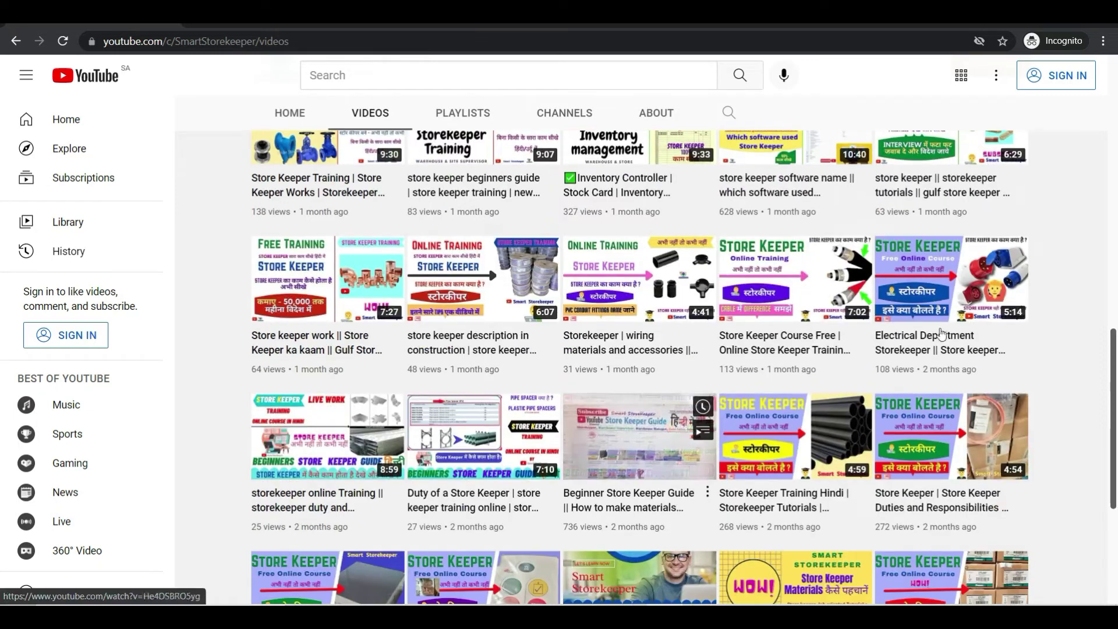
pyautogui.scroll(-3, 967, 403)
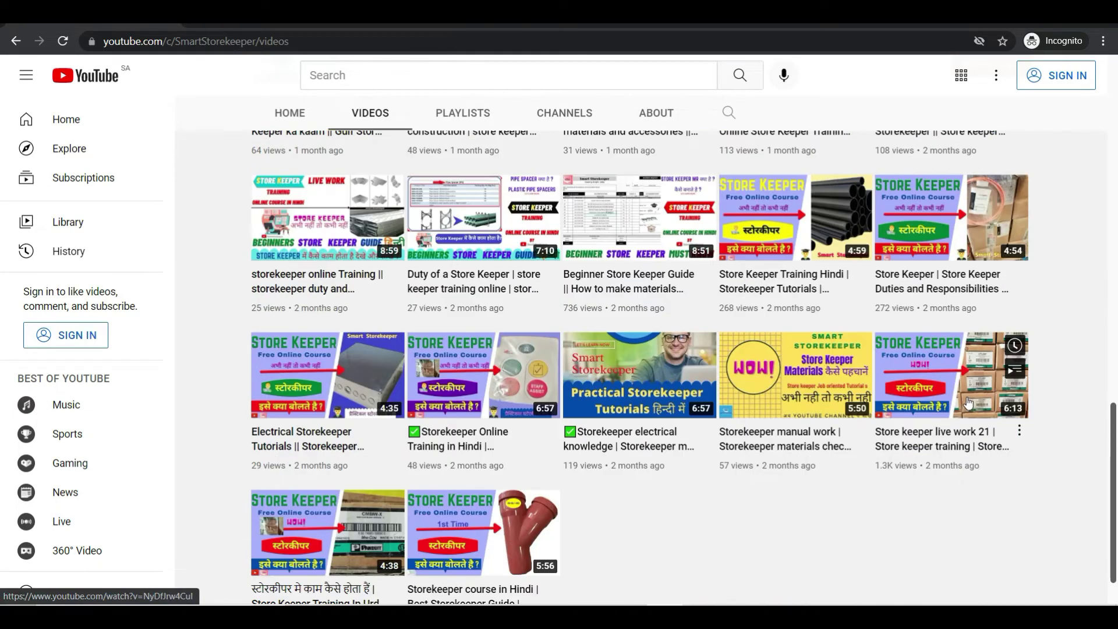
pyautogui.scroll(7, 967, 403)
pyautogui.scroll(5, 967, 404)
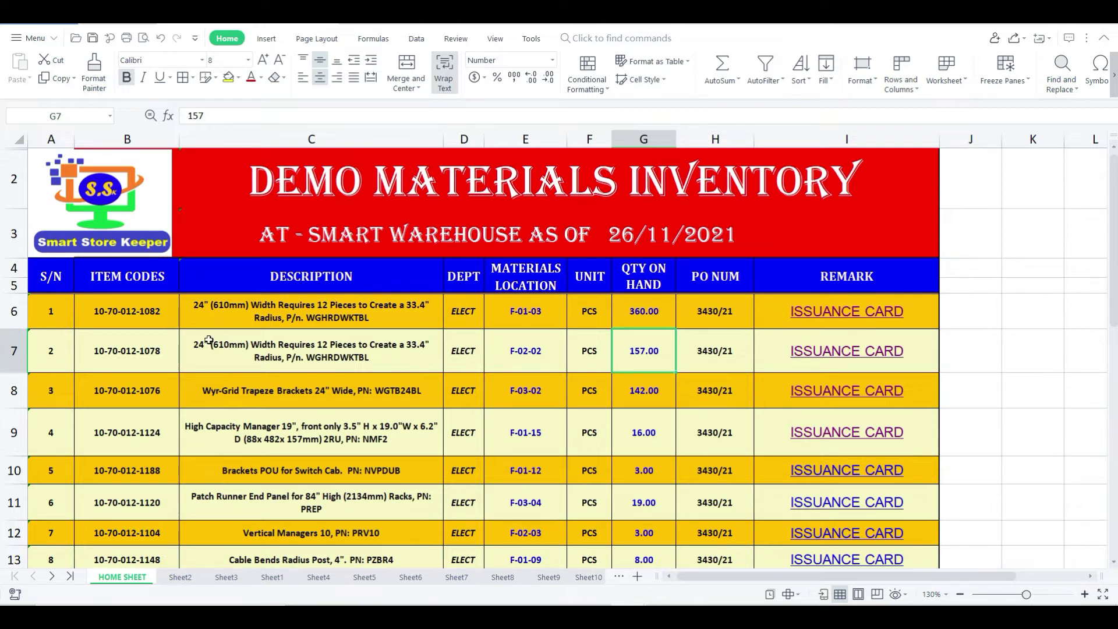
# - Review item 1's row and PO number 3430/21, then follow item 4's ISSUANCE CARD link to Sheet4
pyautogui.moveTo(96, 311); pyautogui.dragTo(683, 315)
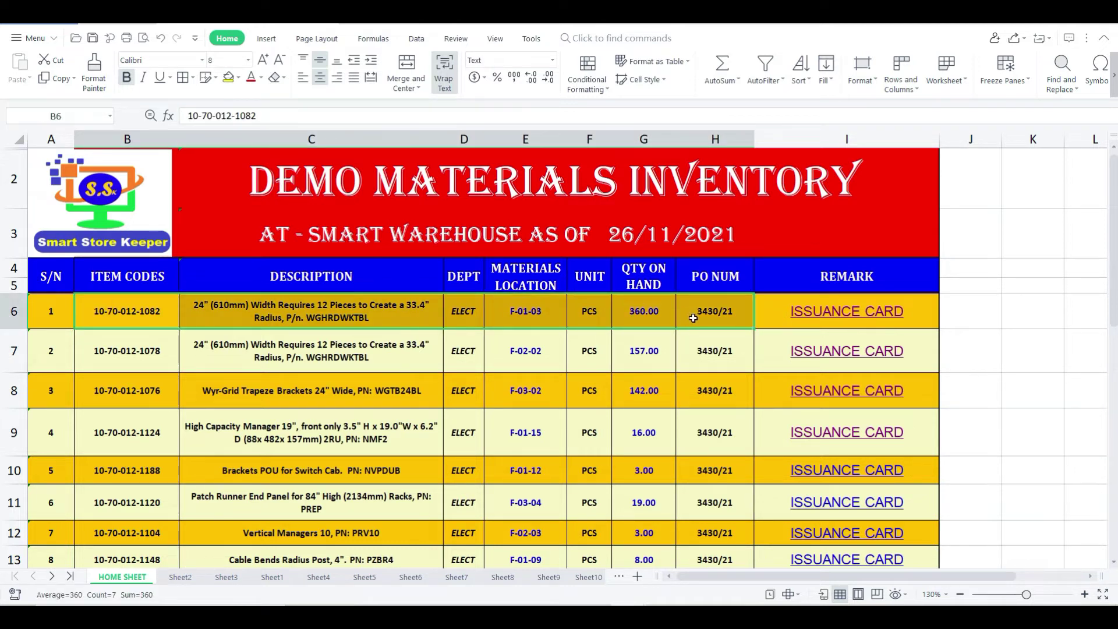
pyautogui.scroll(-2, 797, 364)
pyautogui.scroll(-2, 797, 364)
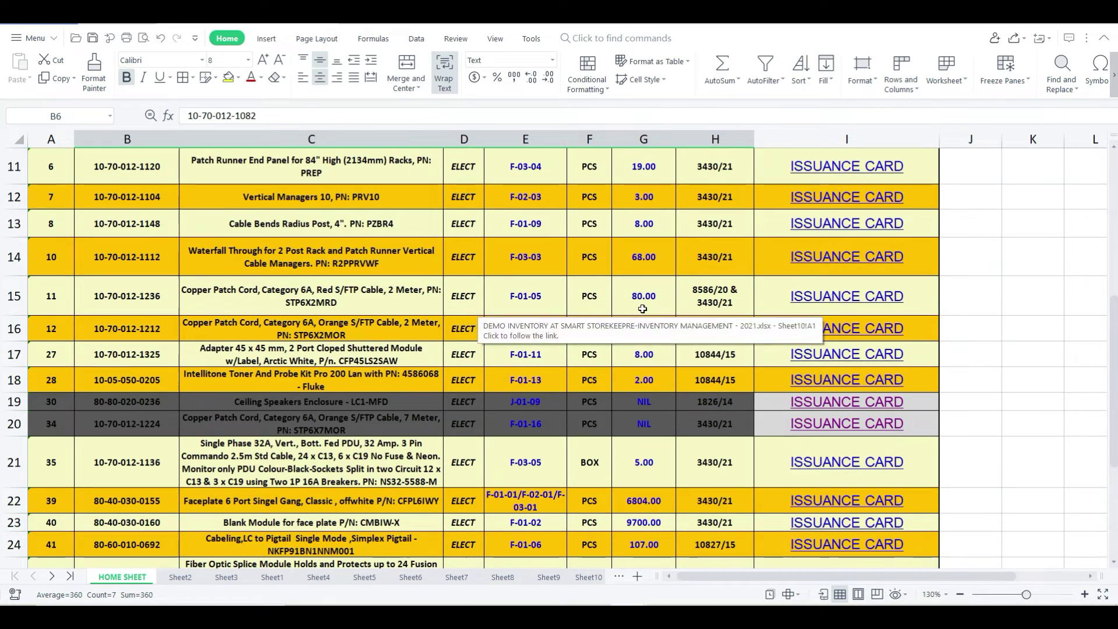
pyautogui.click(721, 306)
pyautogui.scroll(2, 728, 306)
pyautogui.scroll(3, 737, 304)
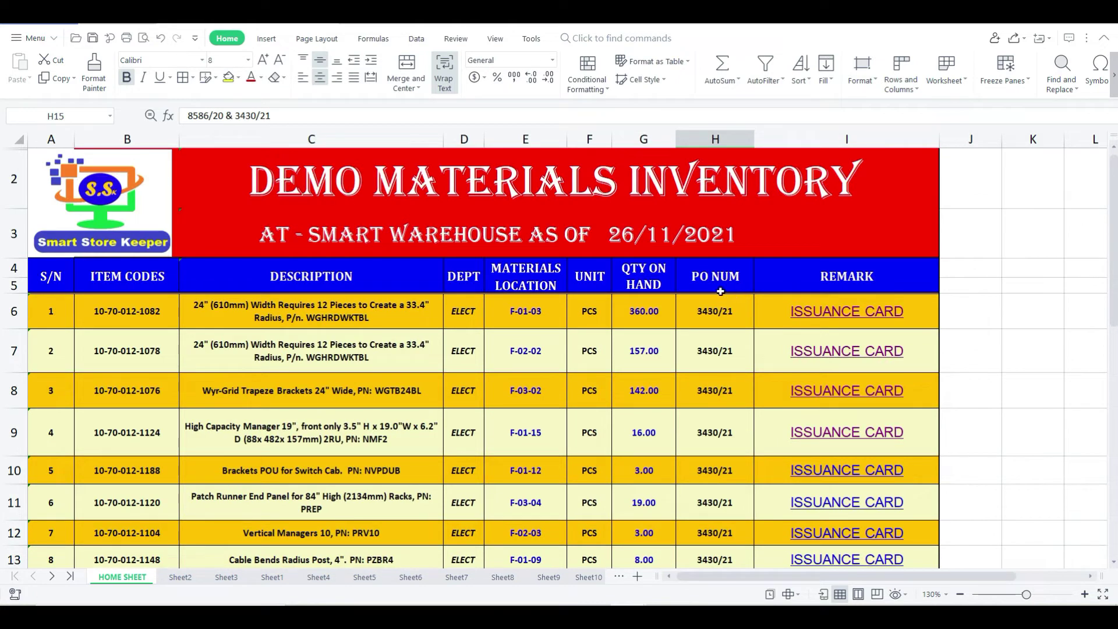
pyautogui.click(721, 291)
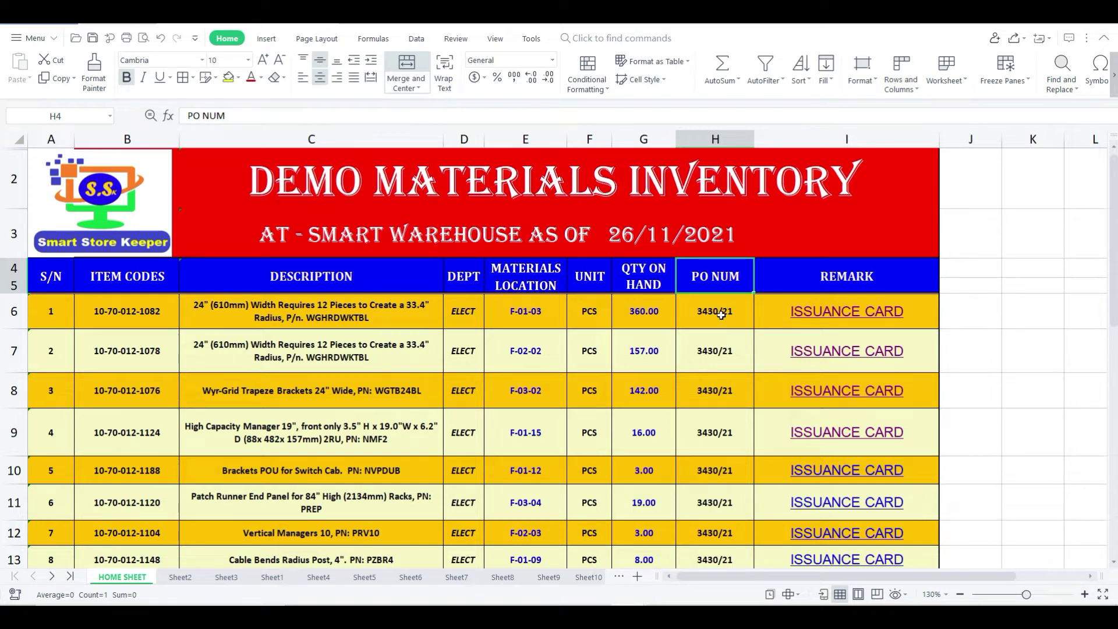
pyautogui.click(721, 315)
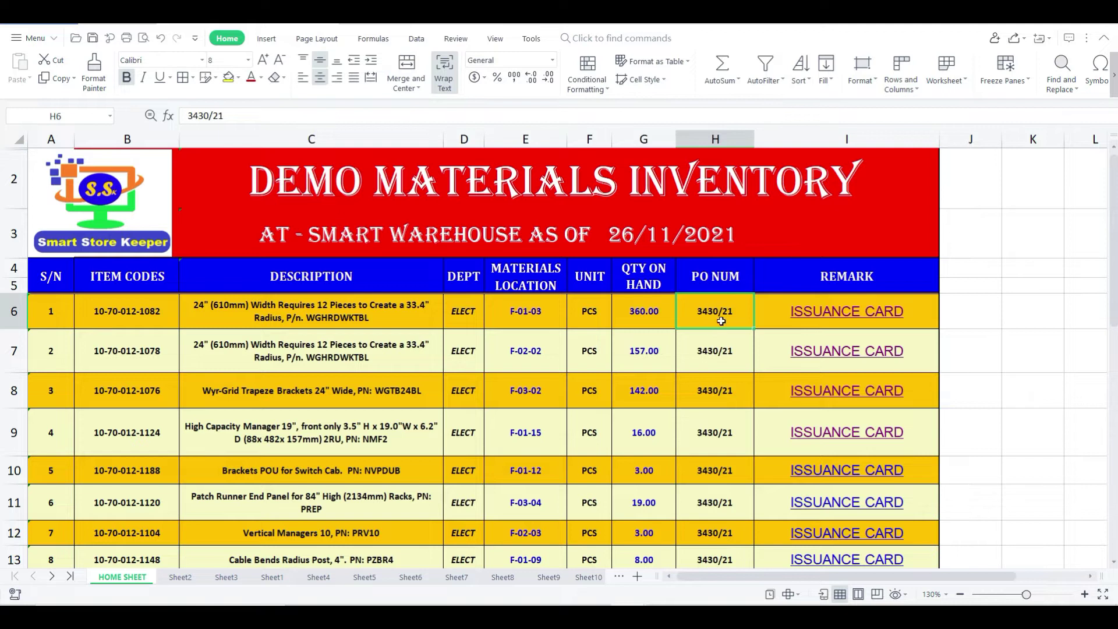
pyautogui.click(714, 285)
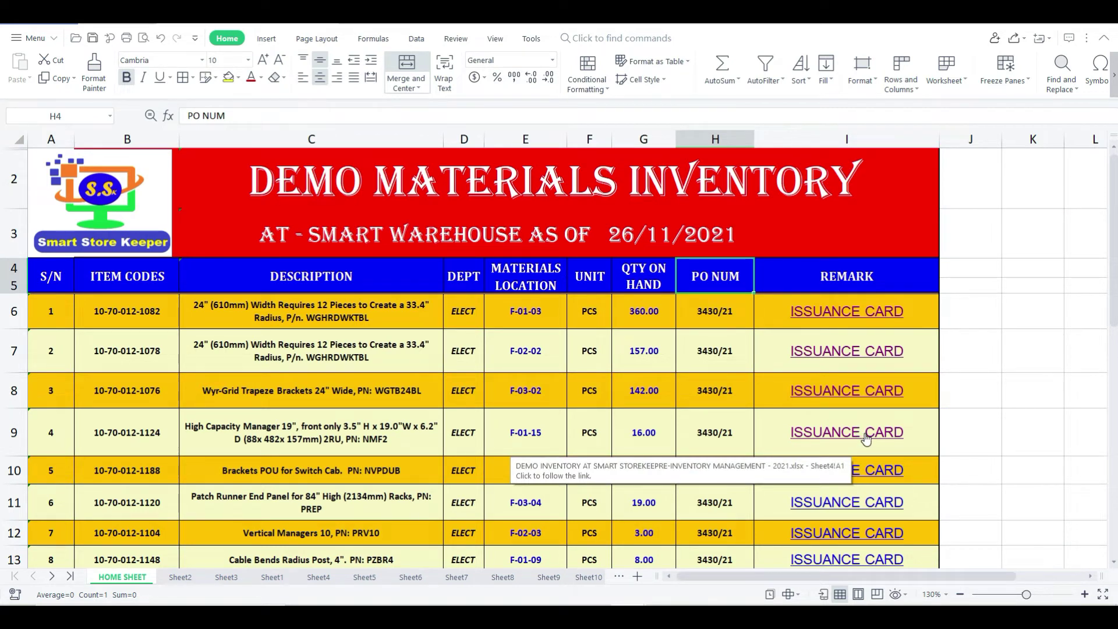
pyautogui.click(862, 431)
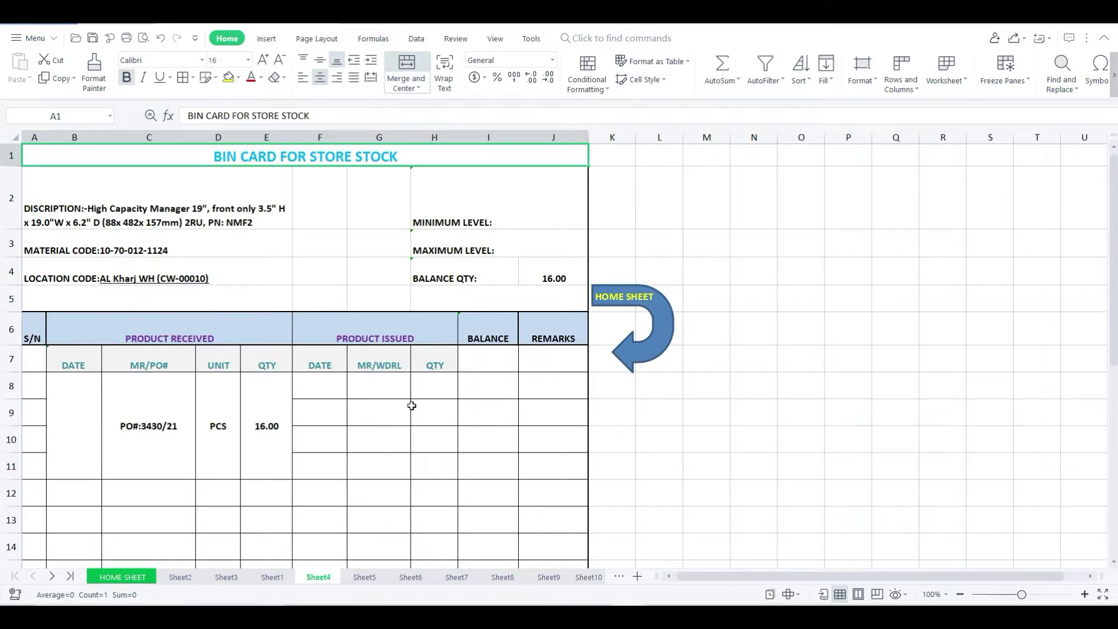
# - Open item 4's bin card and inspect its material code, description, minimum/maximum levels and location
pyautogui.click(93, 575)
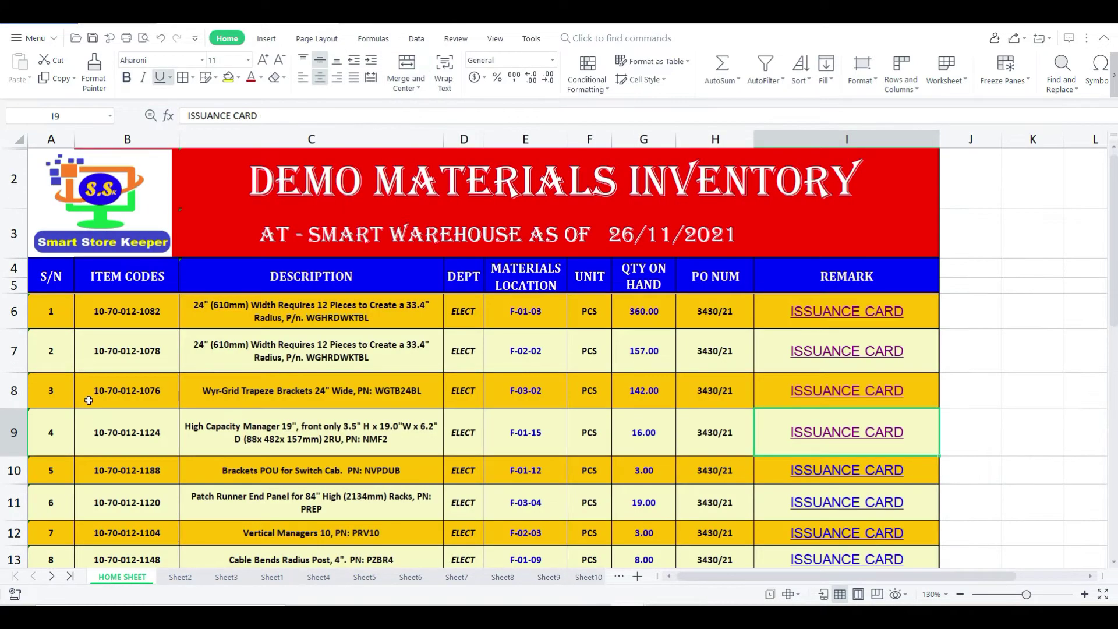
pyautogui.scroll(-1, 255, 359)
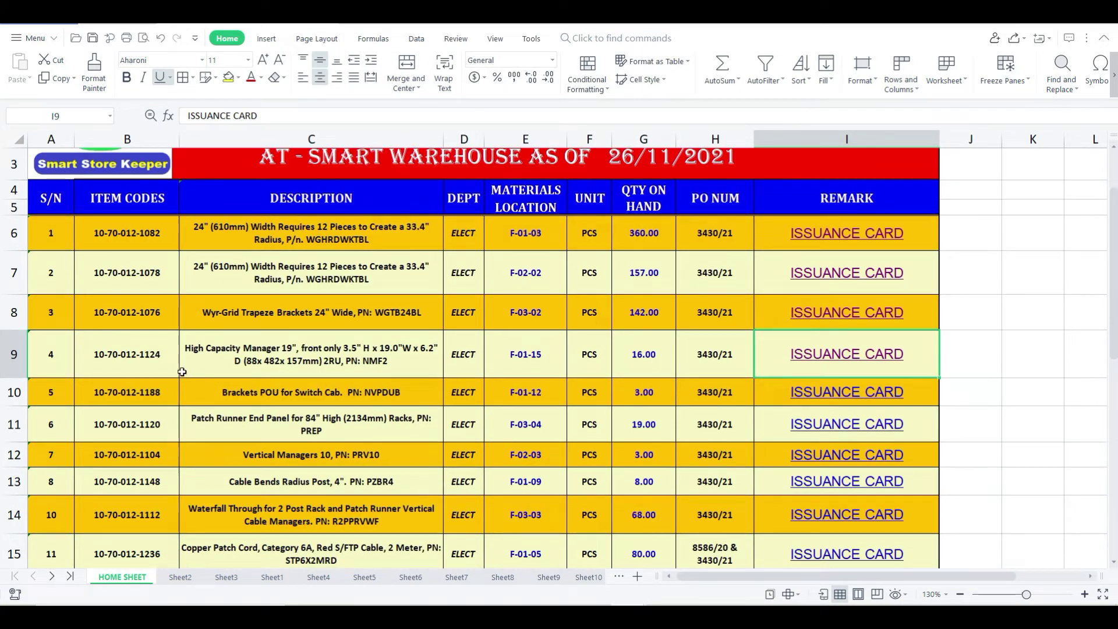
pyautogui.moveTo(133, 352); pyautogui.dragTo(287, 348)
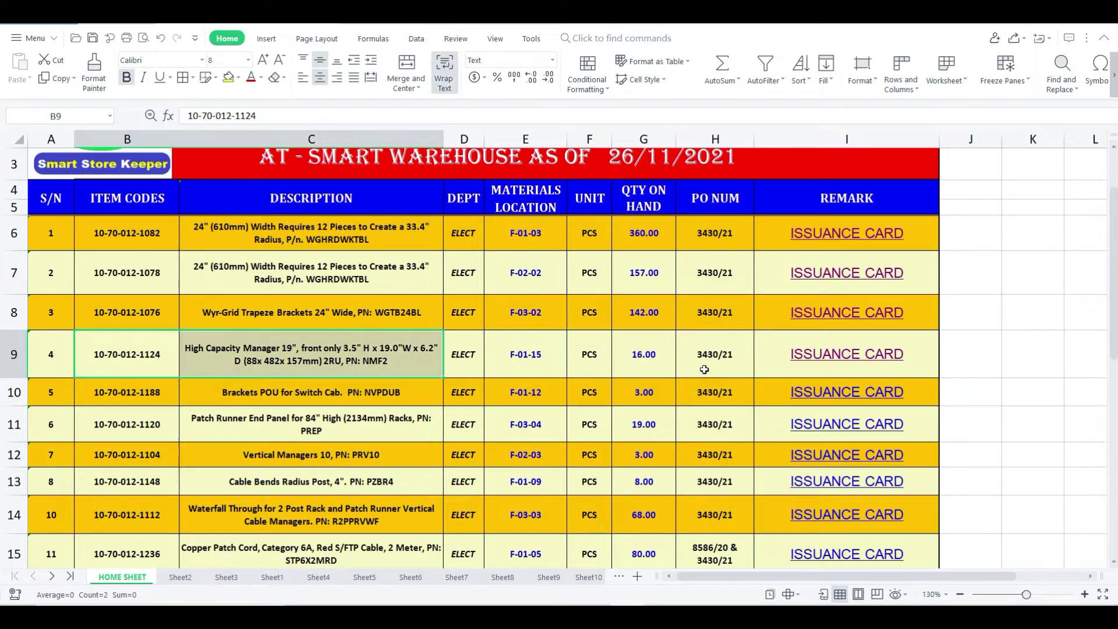
pyautogui.click(829, 357)
pyautogui.click(829, 356)
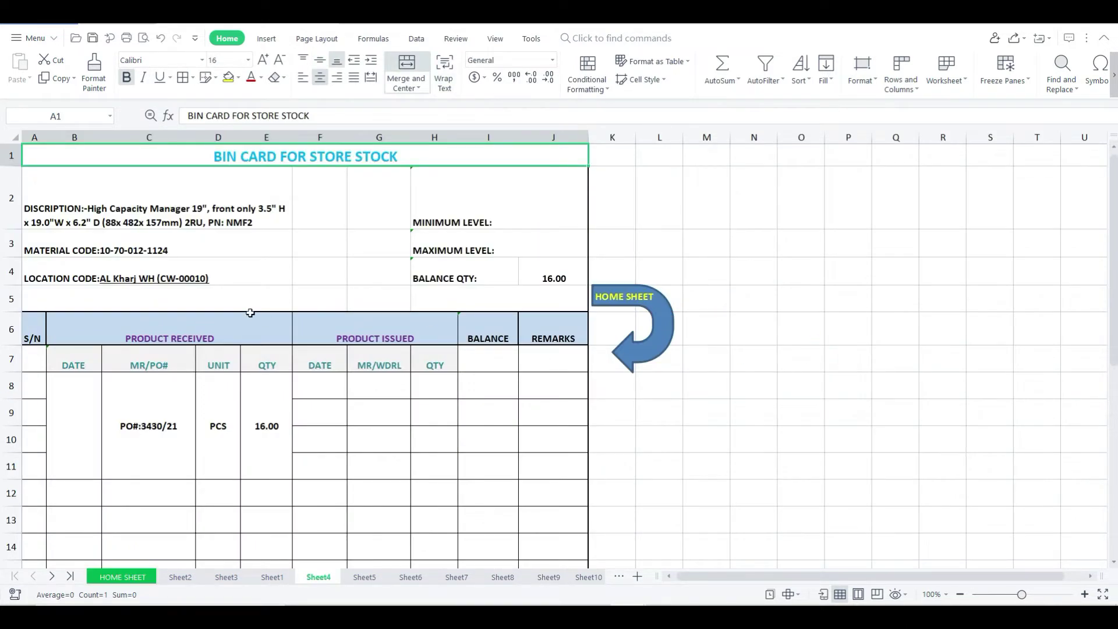
pyautogui.click(77, 249)
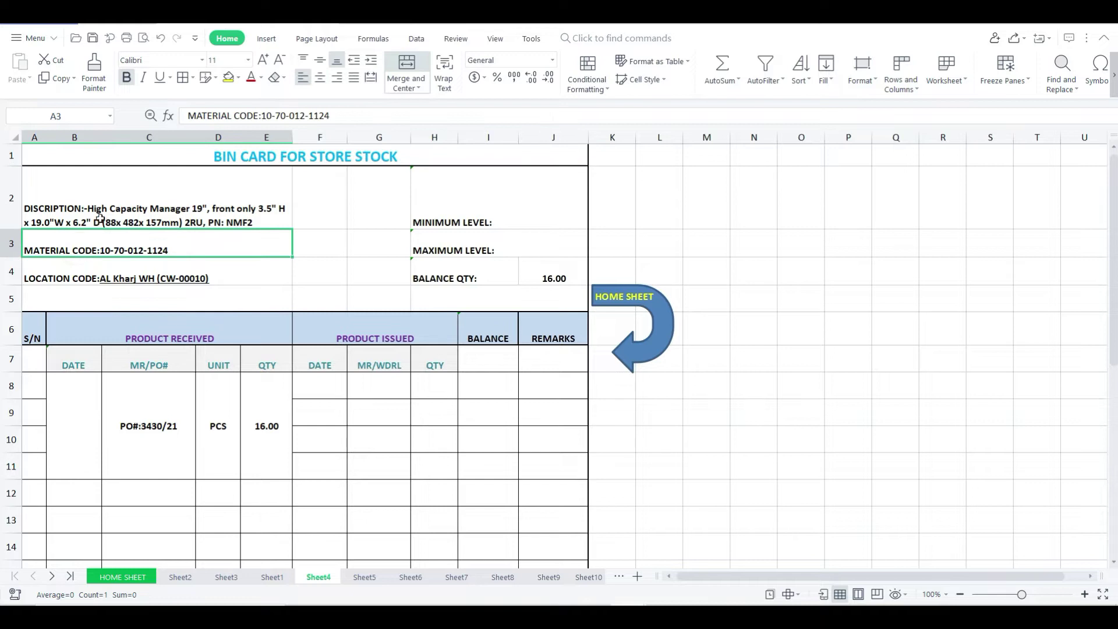
pyautogui.click(99, 214)
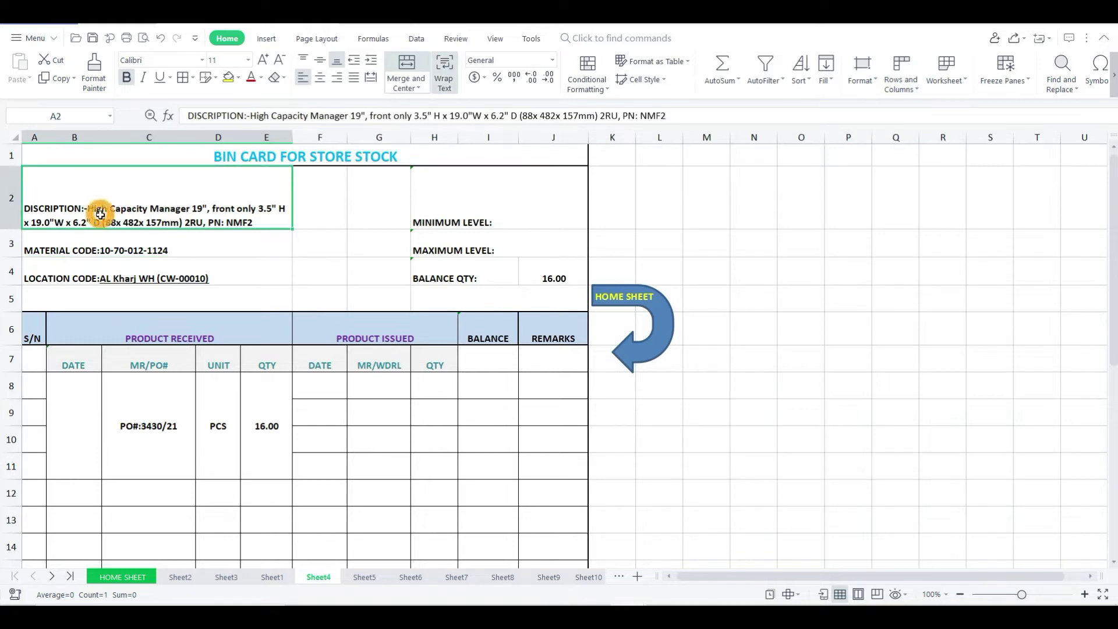
pyautogui.click(453, 217)
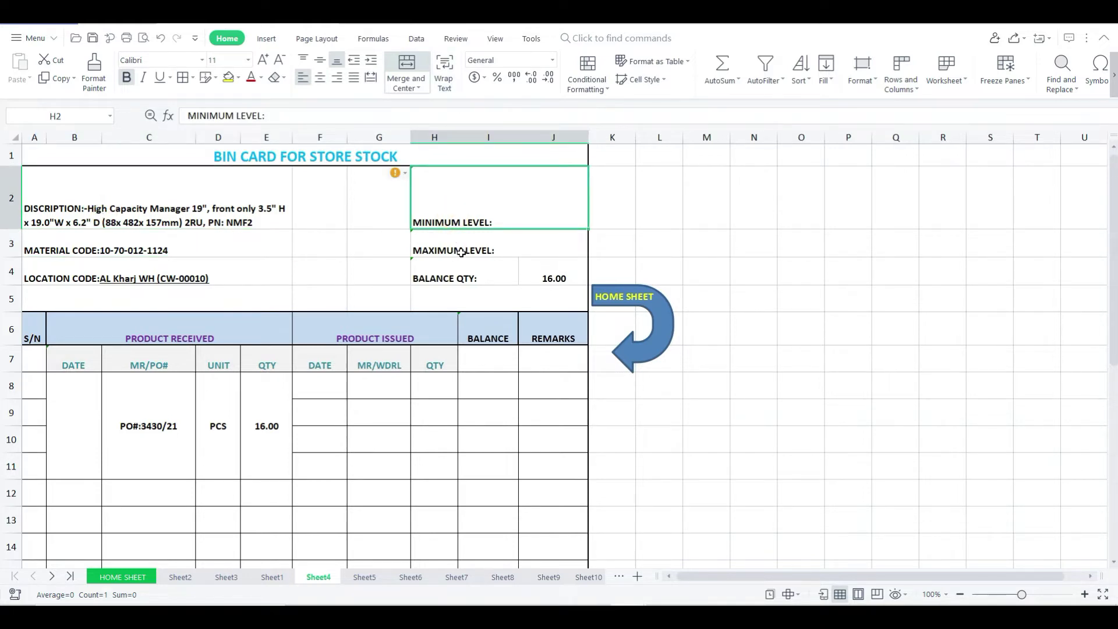
pyautogui.click(462, 252)
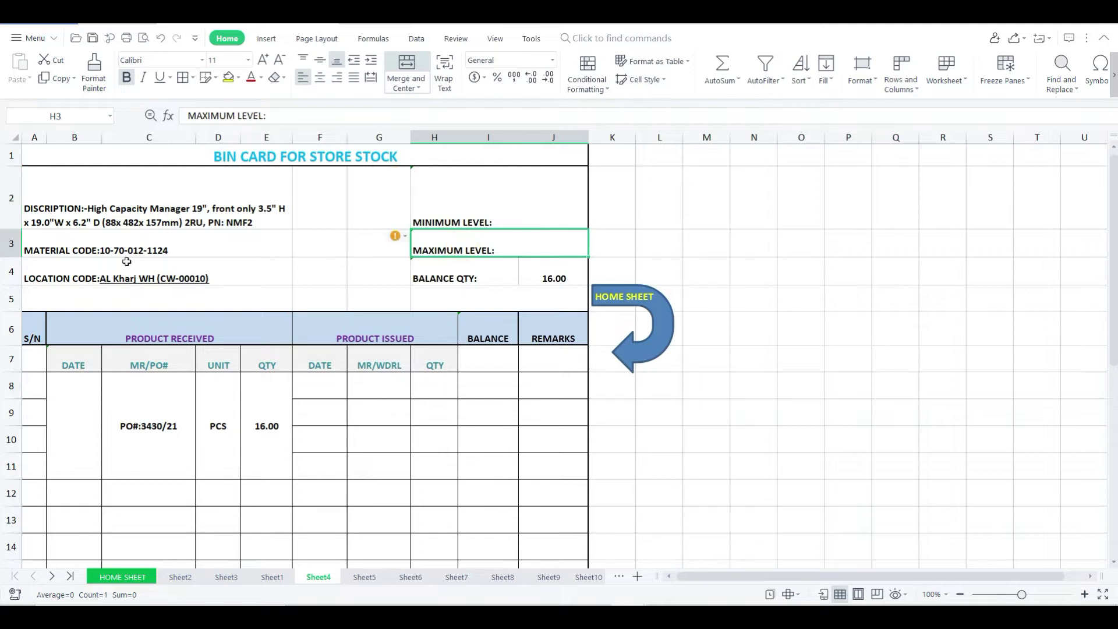
pyautogui.click(107, 249)
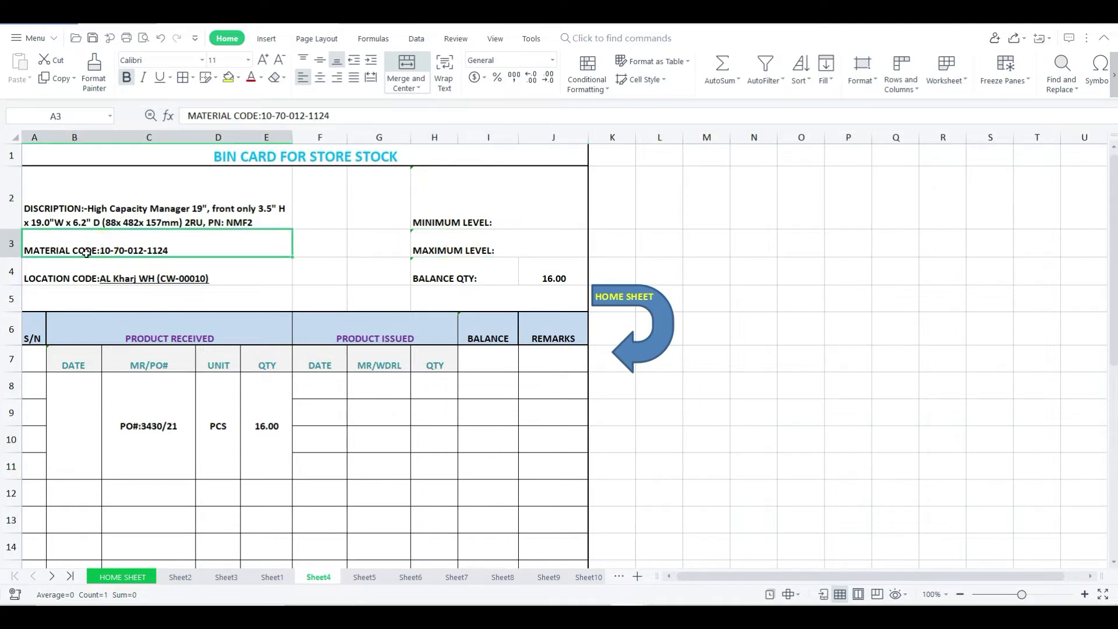
pyautogui.click(90, 277)
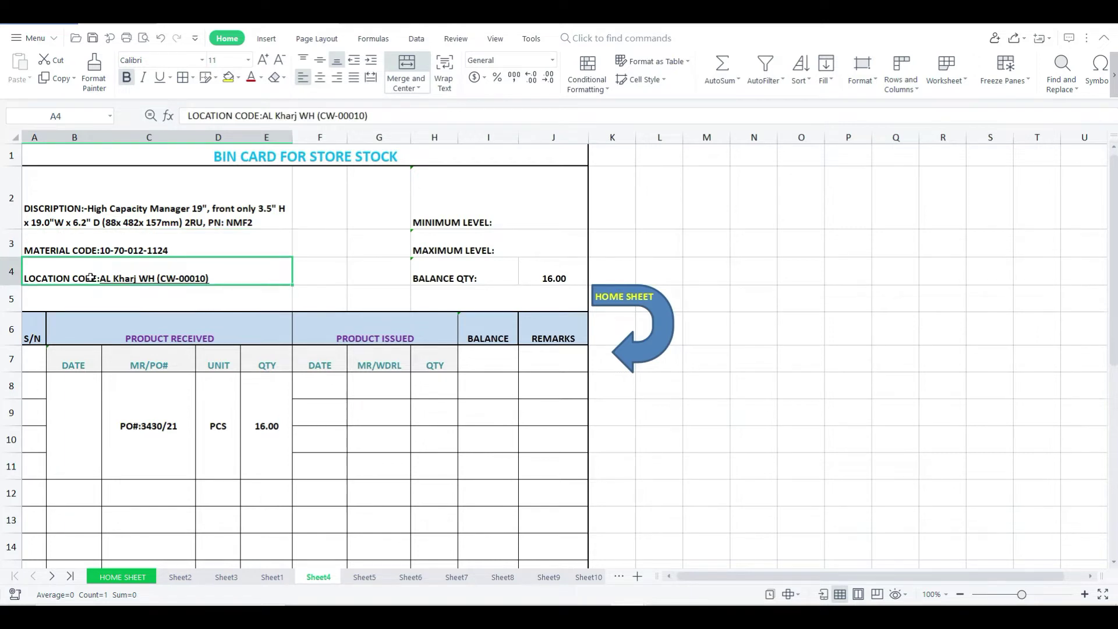
pyautogui.scroll(-3, 124, 252)
pyautogui.scroll(1, 124, 251)
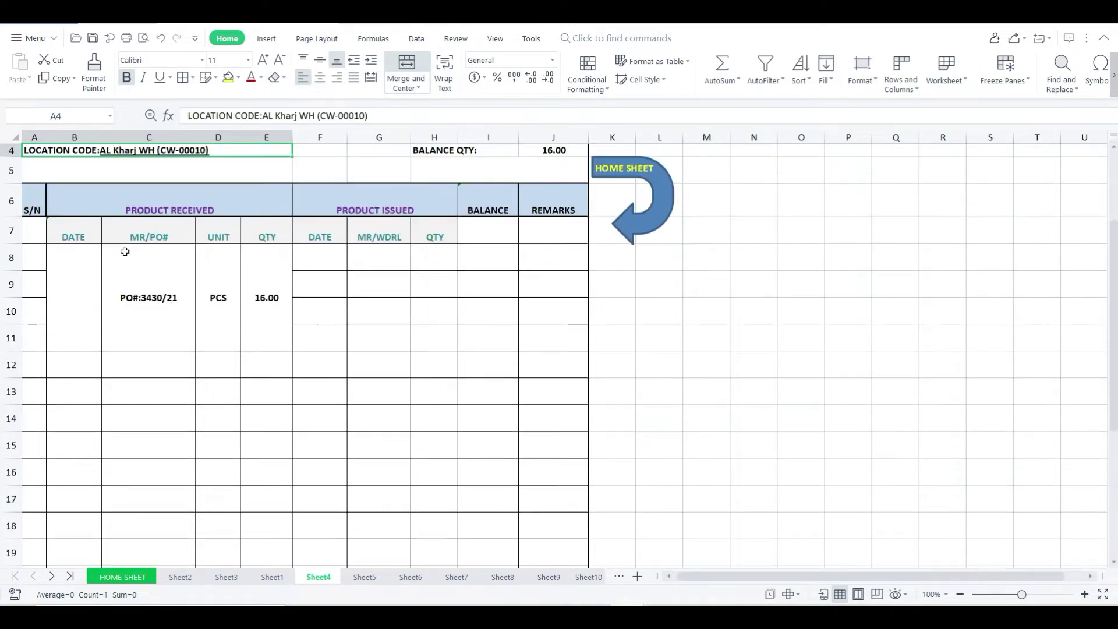
# - Follow another ISSUANCE CARD link, check its location code, and return to the HOME SHEET
pyautogui.click(137, 578)
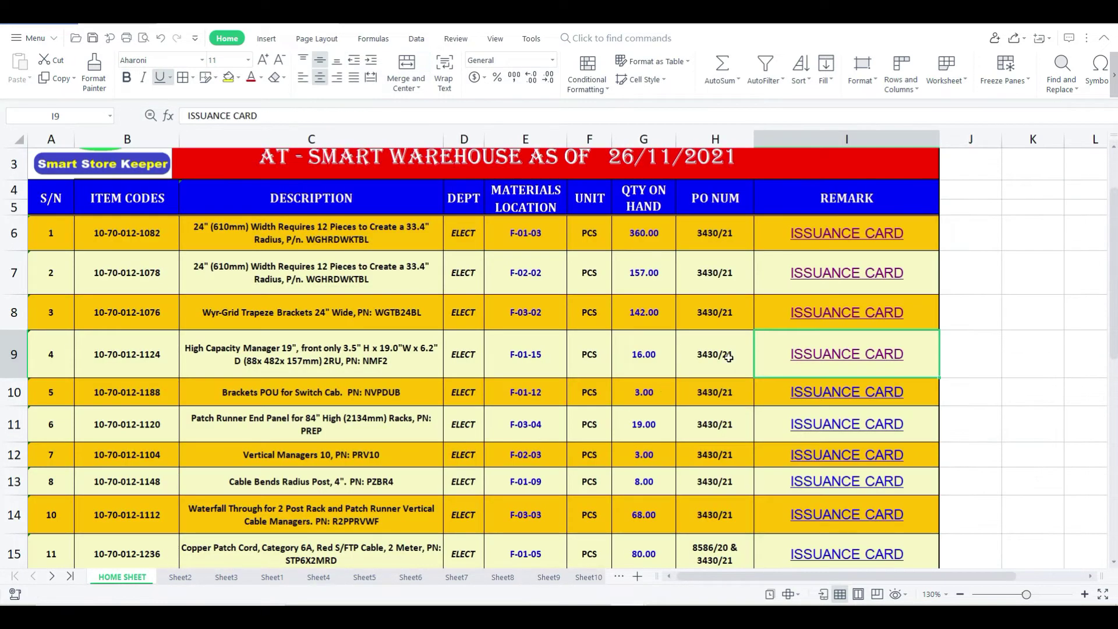
pyautogui.click(860, 247)
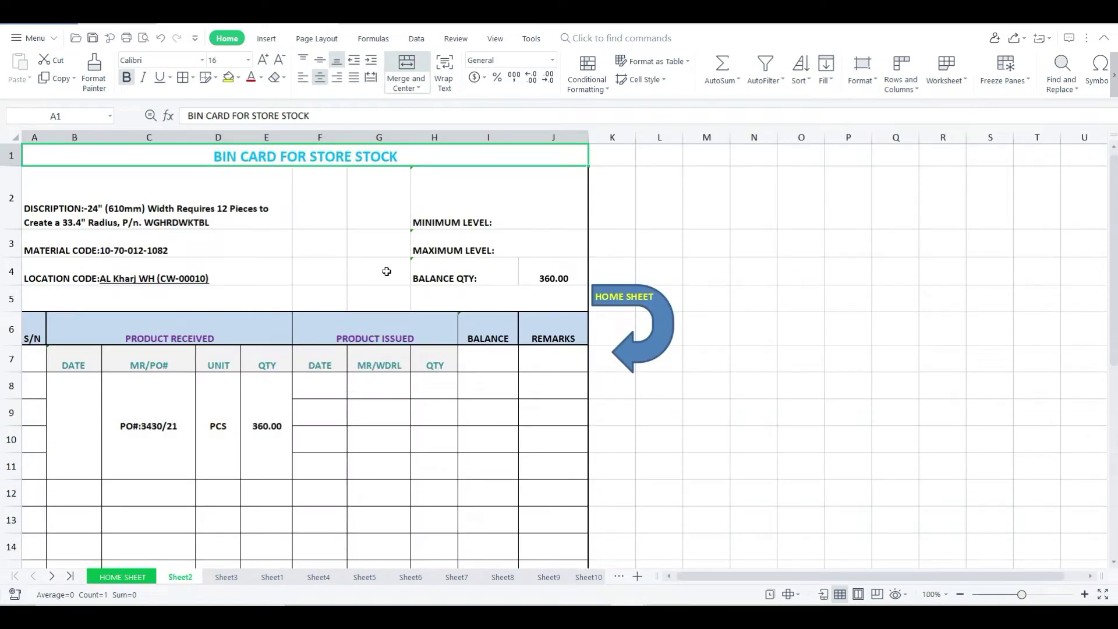
pyautogui.click(143, 278)
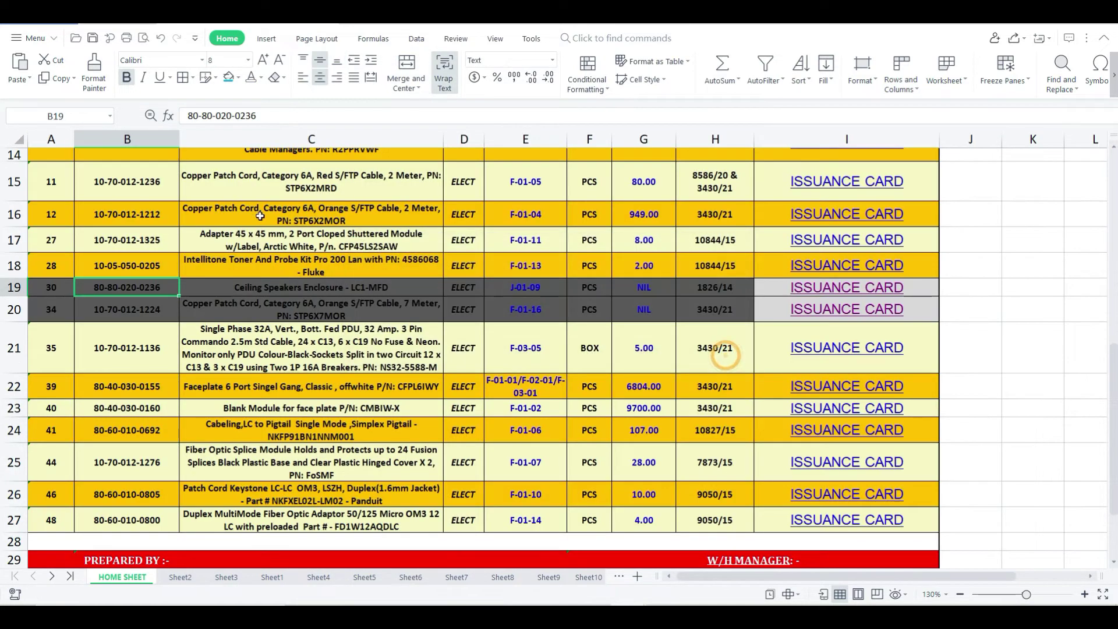
pyautogui.click(123, 576)
# - Change the Ceiling Speakers Enclosure PO number in H19 from 1826/14 to 1826/21
pyautogui.click(298, 290)
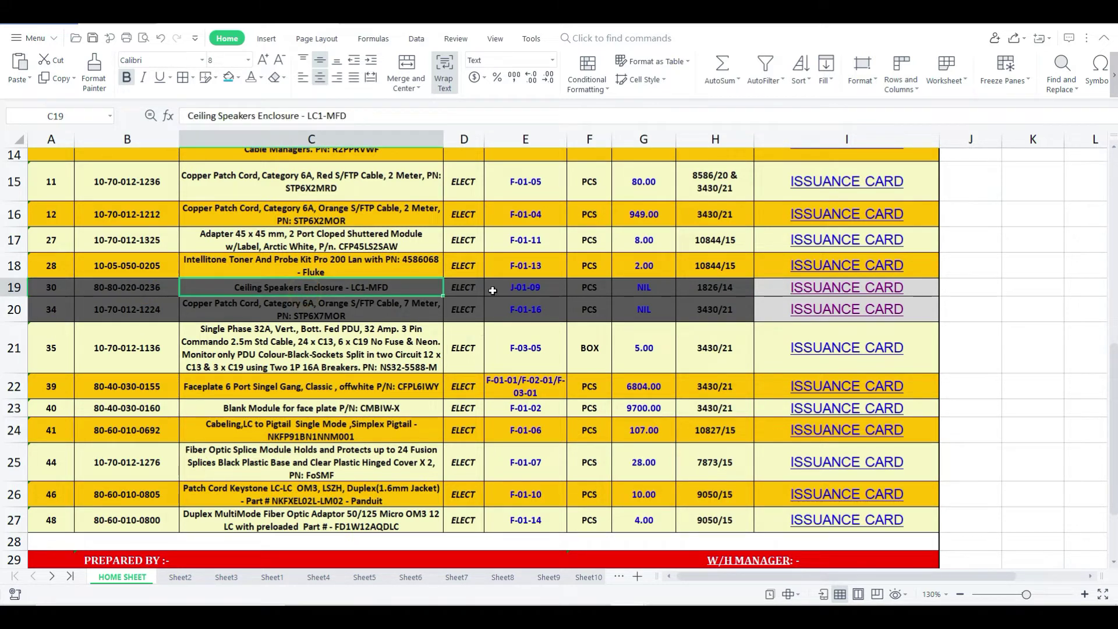
pyautogui.click(535, 288)
pyautogui.click(661, 288)
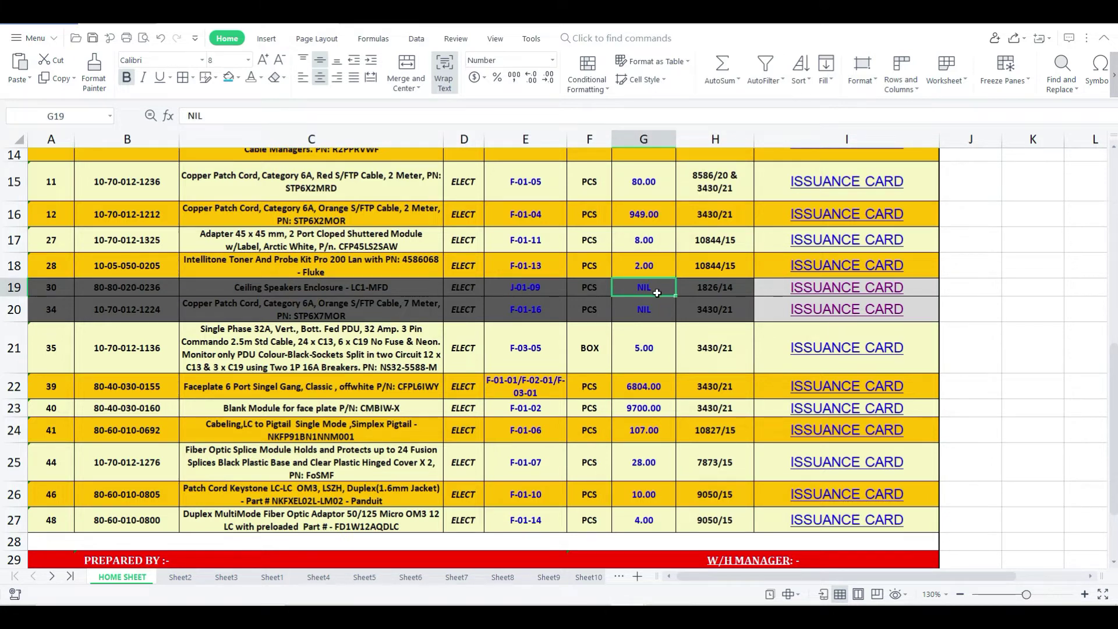
pyautogui.doubleClick(721, 288)
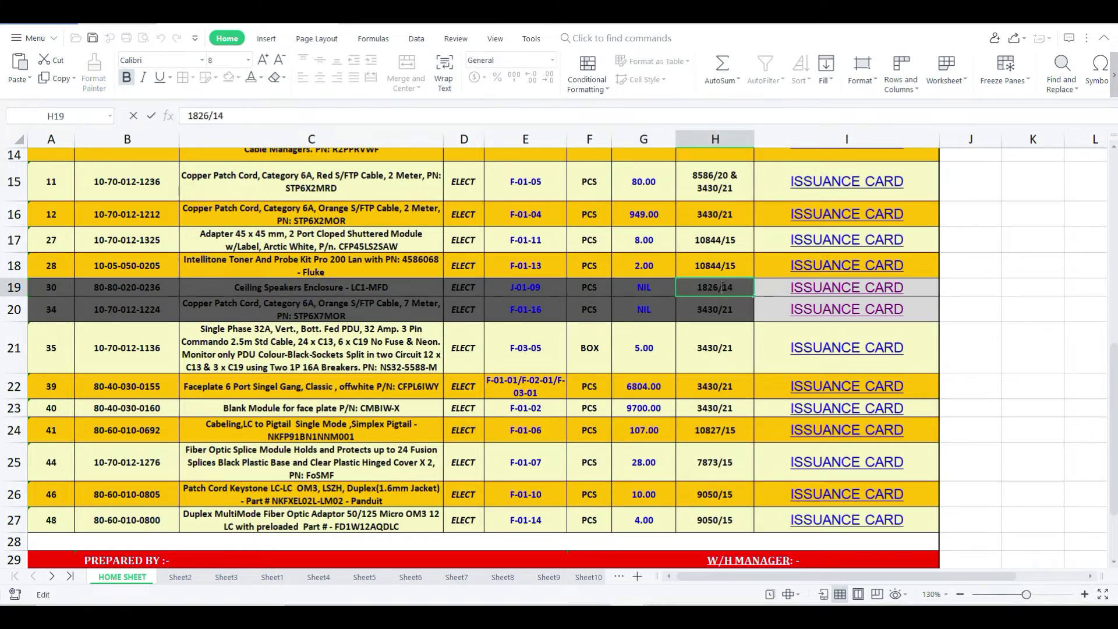
pyautogui.doubleClick(726, 287)
pyautogui.write('21')
pyautogui.press('Return')
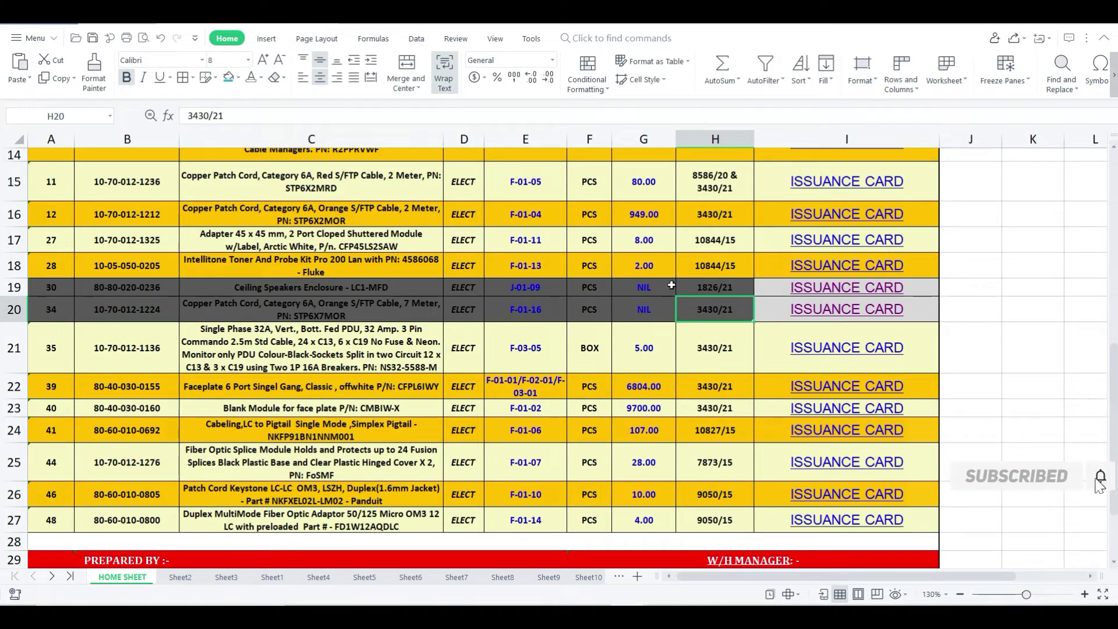
pyautogui.click(738, 293)
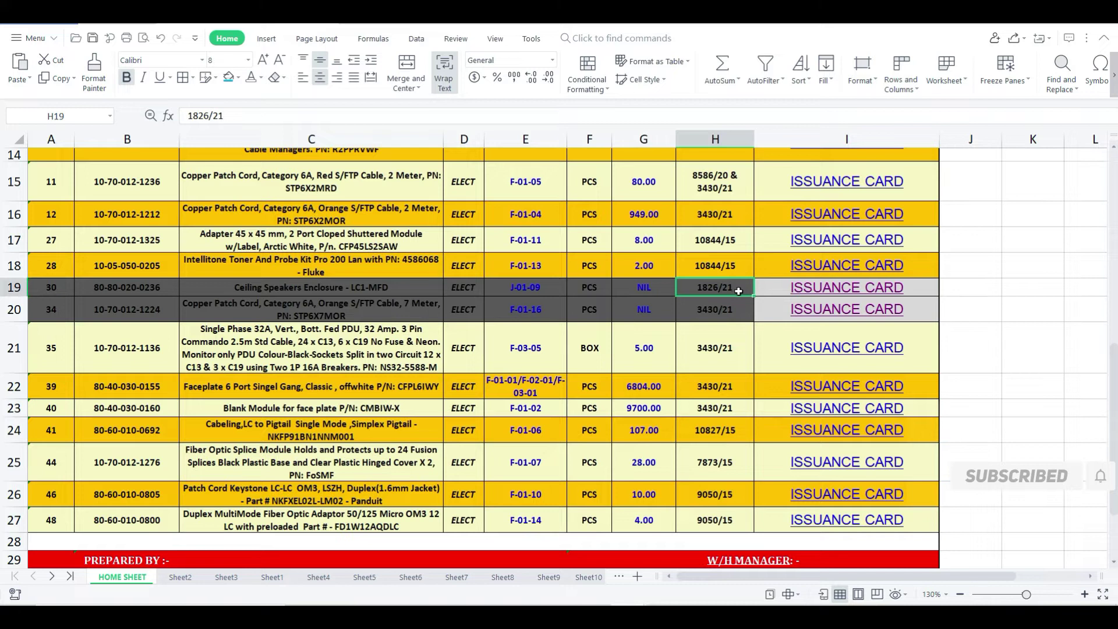
# - Save the workbook and recheck the row 19 and row 21 entries
pyautogui.click(93, 42)
pyautogui.click(643, 331)
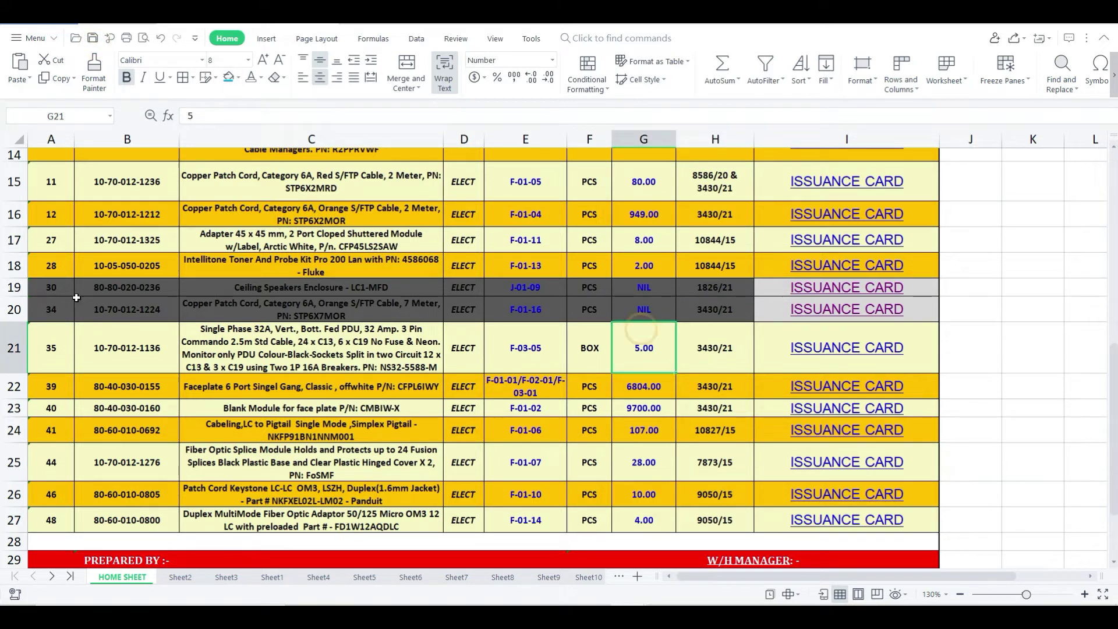
pyautogui.click(54, 290)
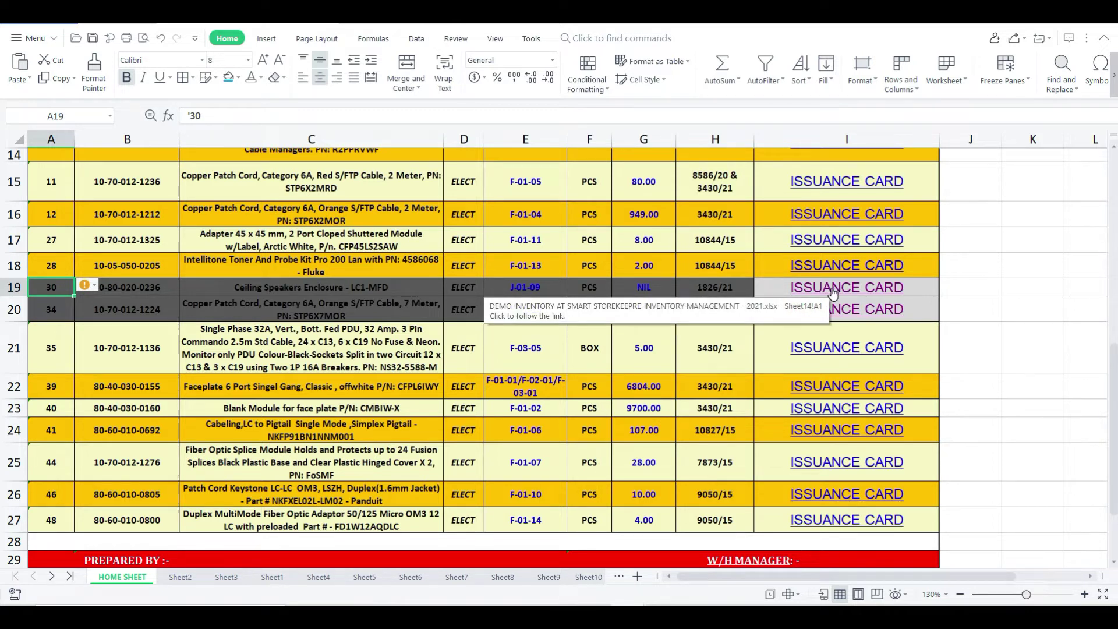
# - Open row 19's bin card and give its title a dark red fill, white font, middle alignment
pyautogui.click(833, 292)
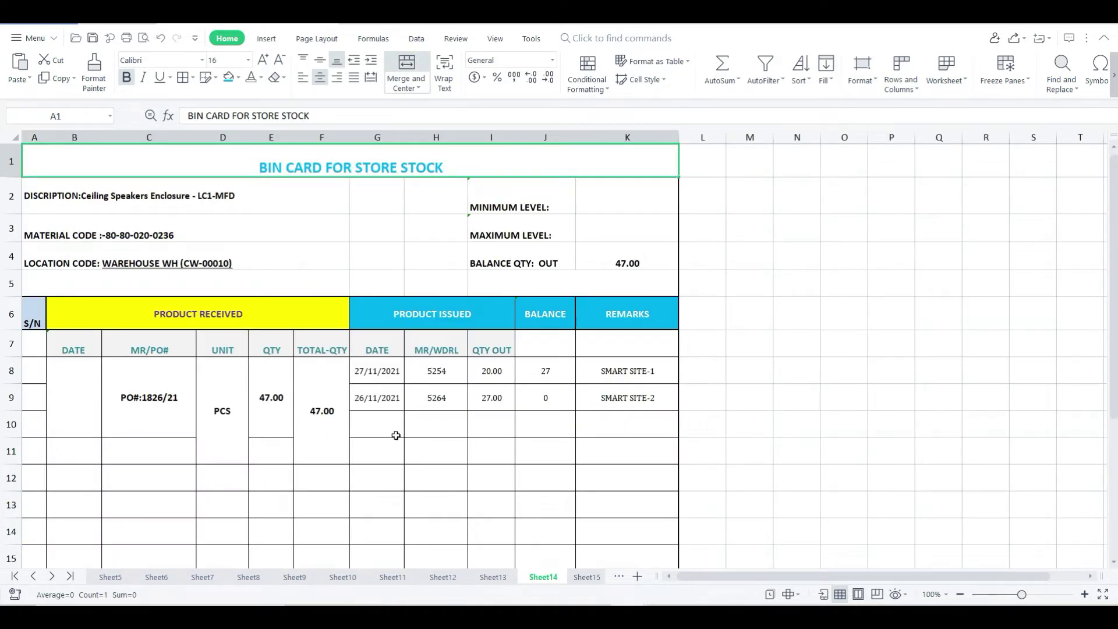
pyautogui.click(356, 422)
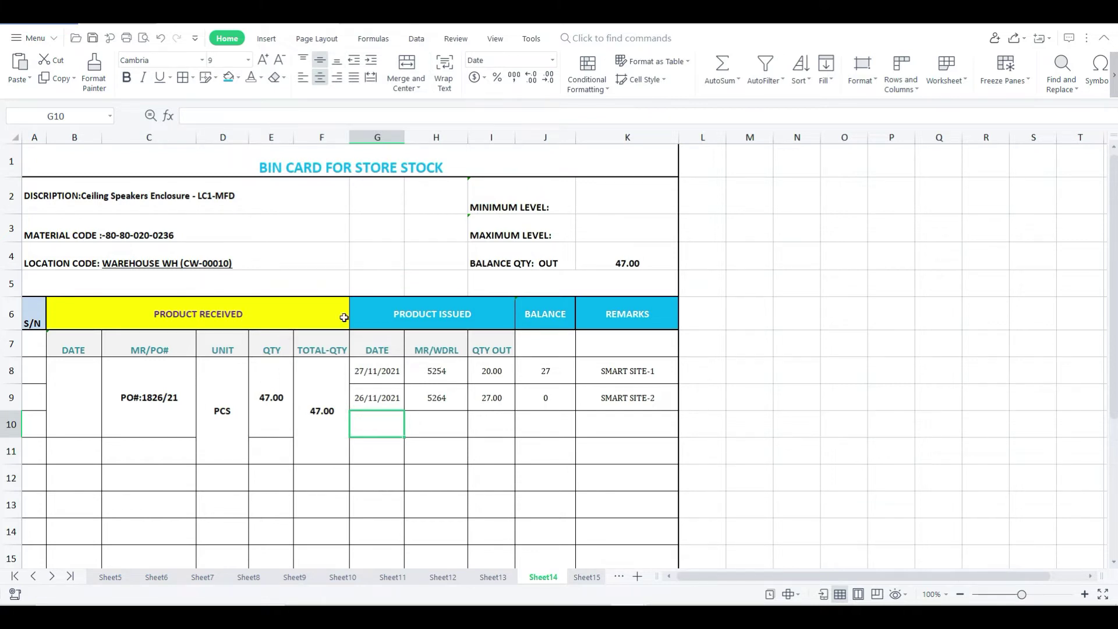
pyautogui.click(283, 170)
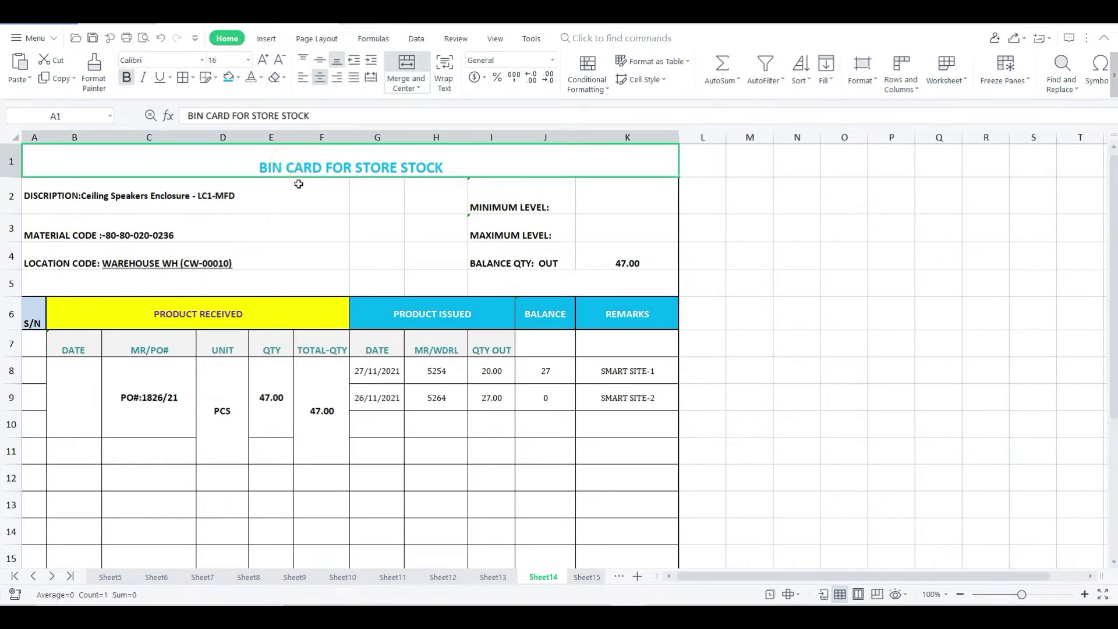
pyautogui.click(238, 78)
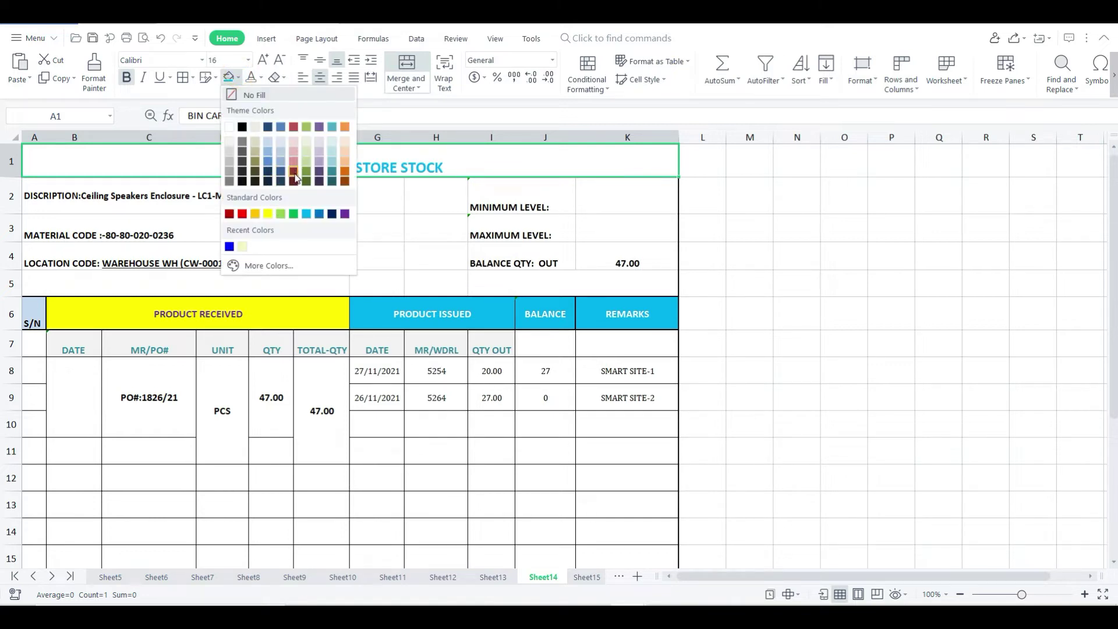
pyautogui.click(294, 177)
pyautogui.click(252, 79)
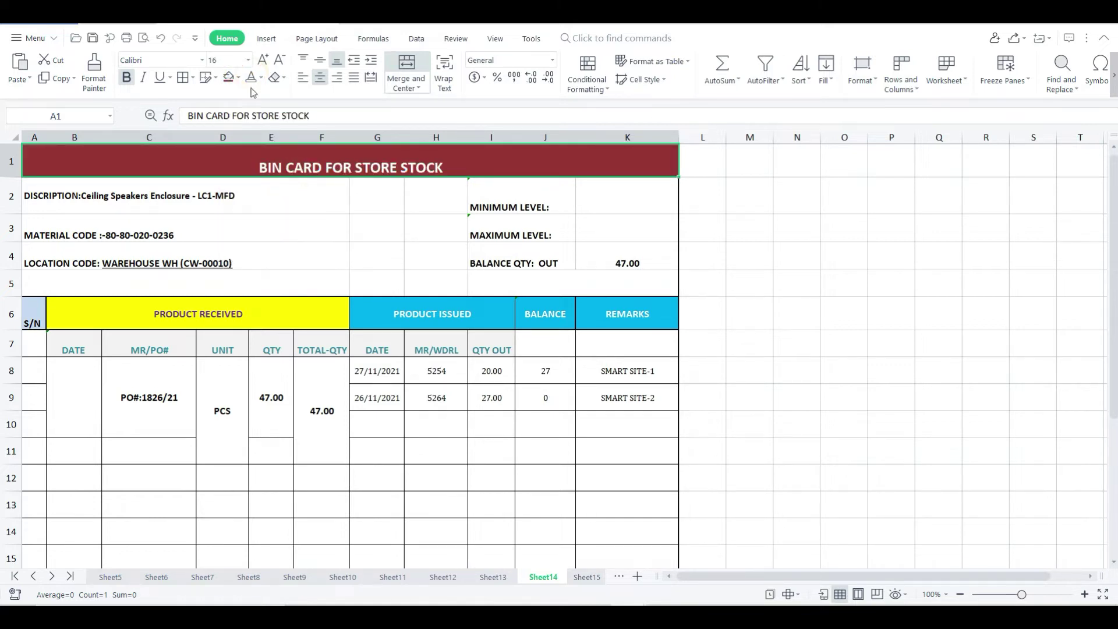
pyautogui.click(320, 60)
# - Review the bin card's title, DISCRIPTION line and MATERIAL CODE entries
pyautogui.click(409, 245)
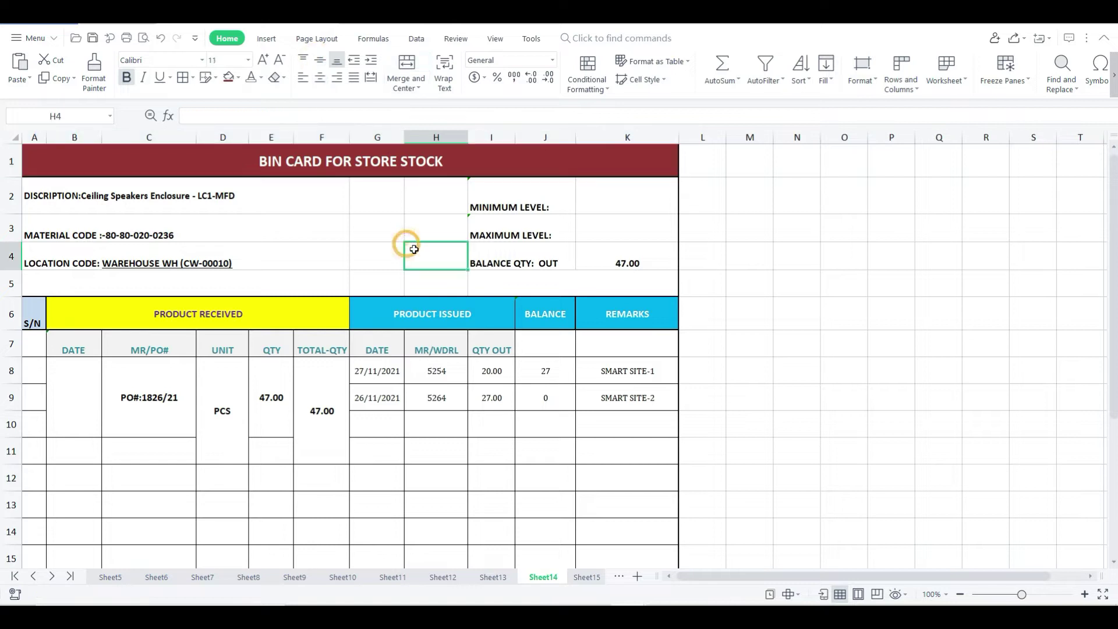
pyautogui.click(438, 427)
pyautogui.click(312, 161)
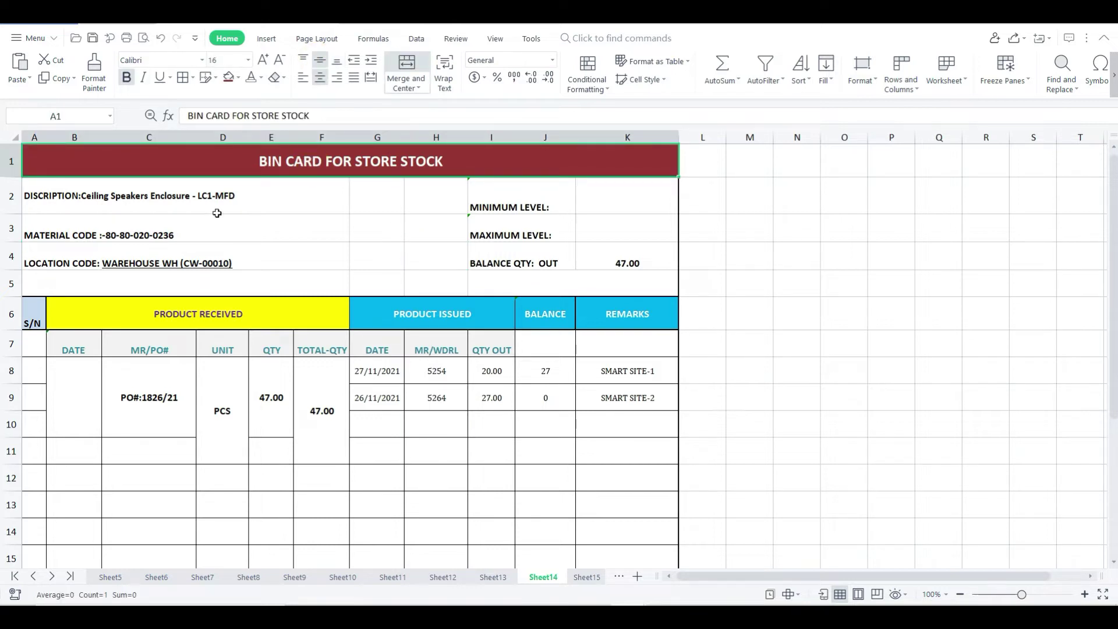
pyautogui.click(83, 196)
pyautogui.doubleClick(84, 195)
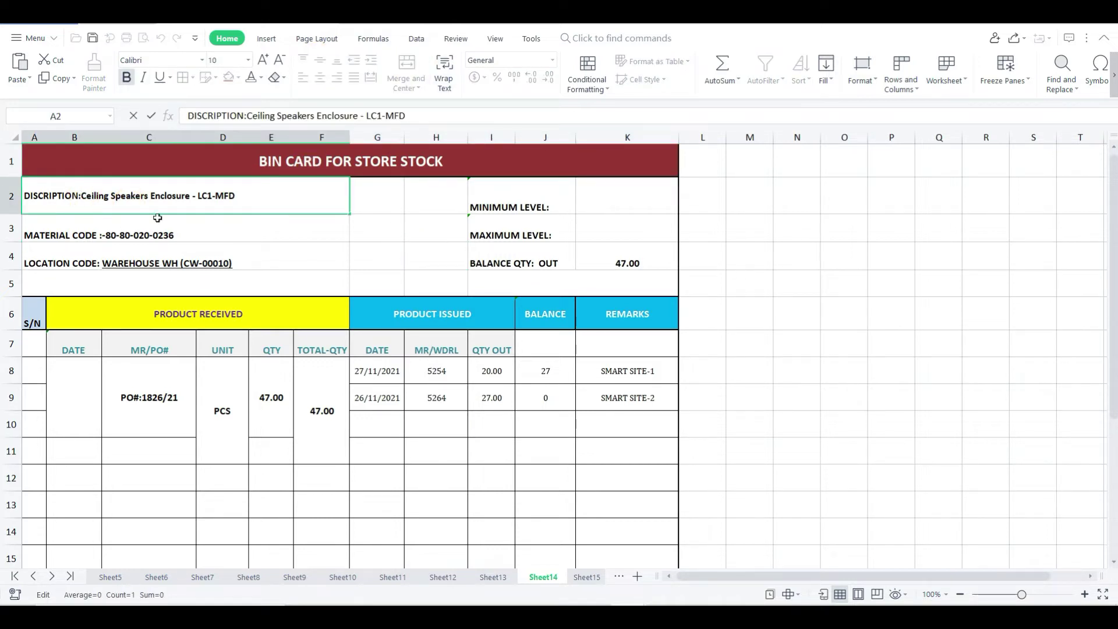
pyautogui.click(212, 229)
pyautogui.click(16, 577)
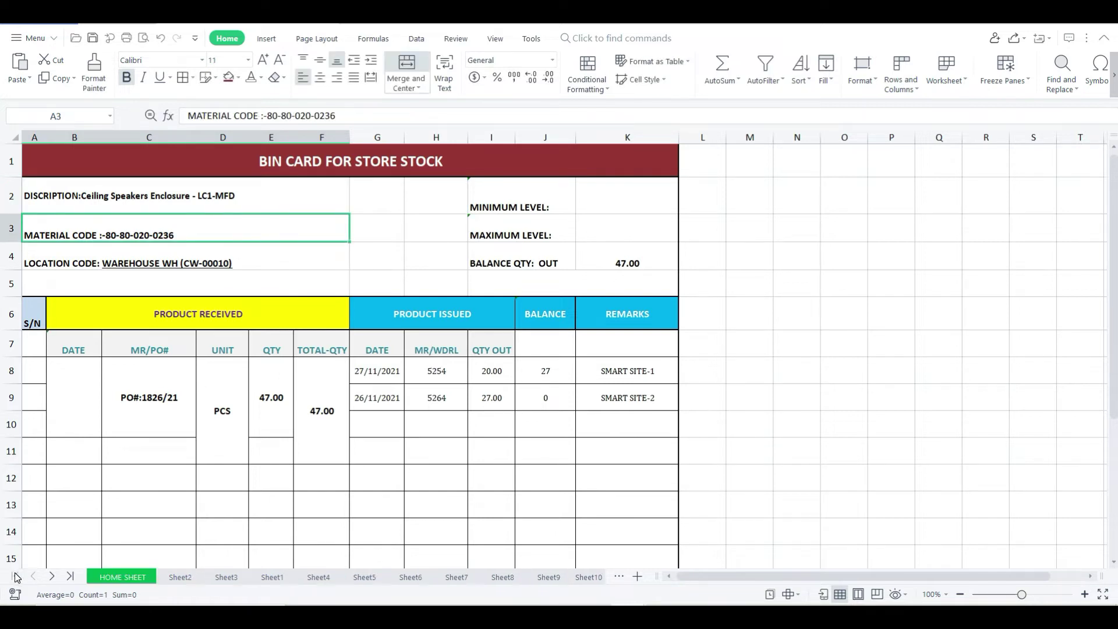
# - Follow row 19's ISSUANCE CARD link and check the bin card's description and material code
pyautogui.click(113, 577)
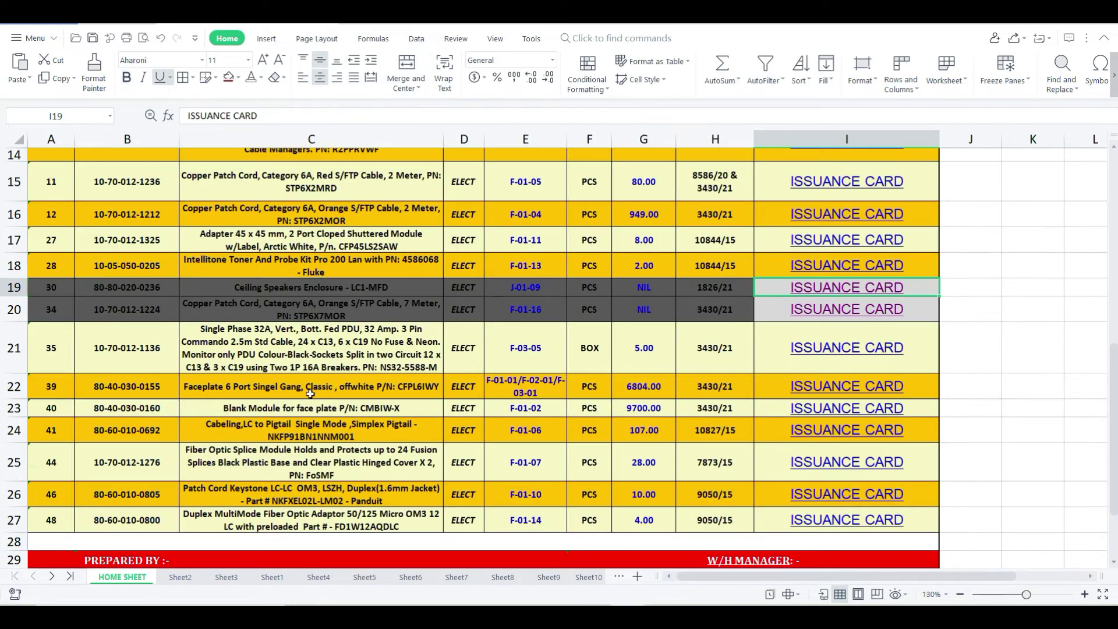
pyautogui.click(288, 292)
pyautogui.click(842, 271)
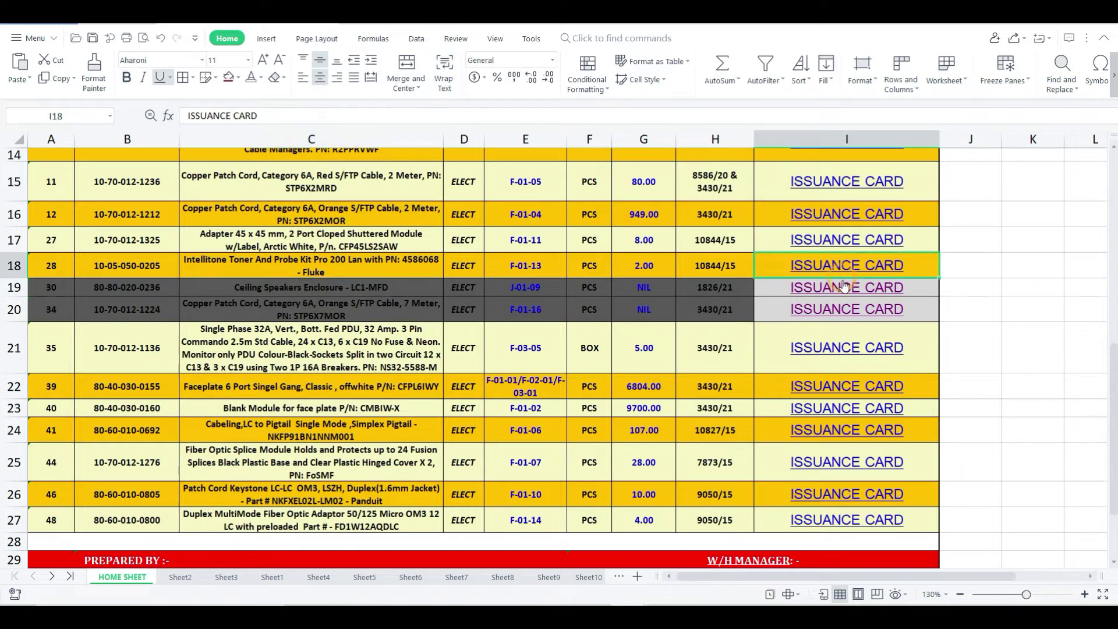
pyautogui.click(844, 285)
pyautogui.click(171, 212)
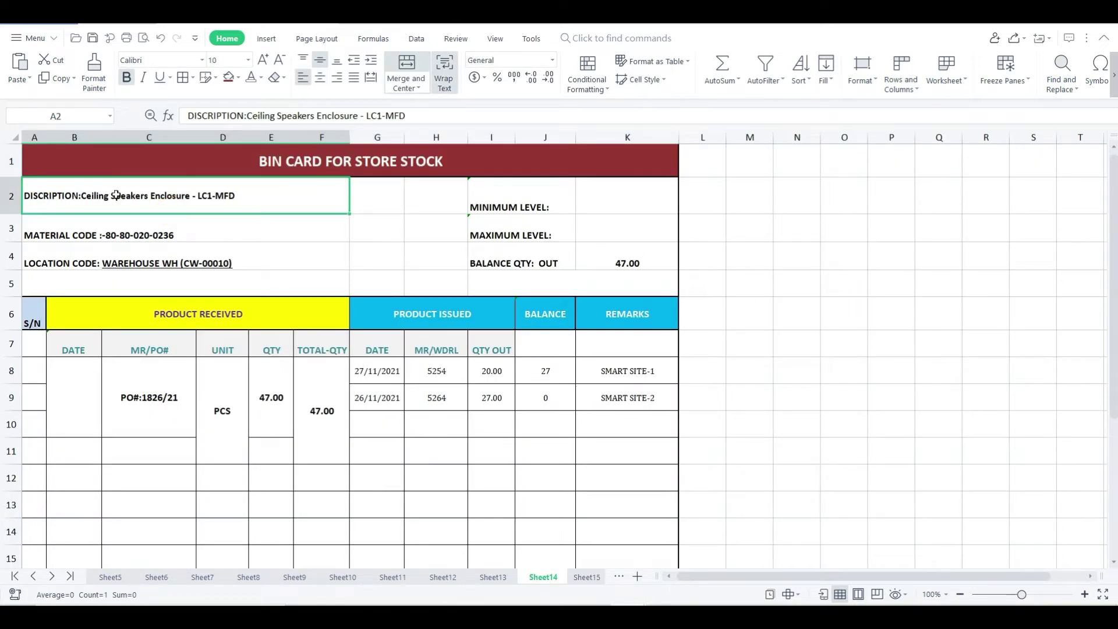
pyautogui.click(142, 234)
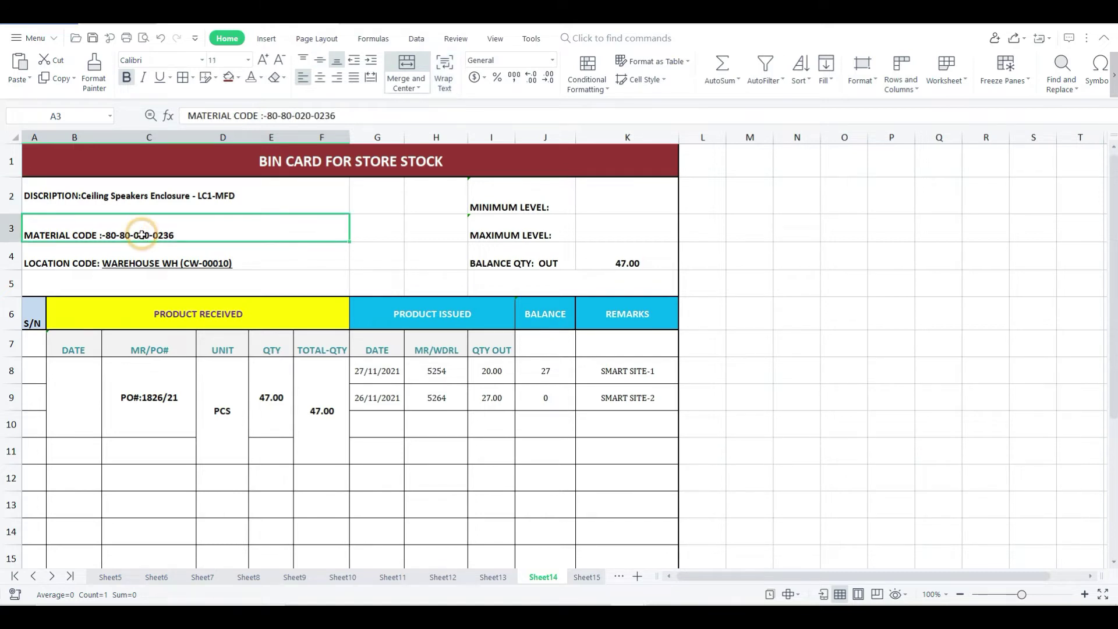
pyautogui.click(15, 576)
# - Reopen the Ceiling Speakers bin card and inspect location, levels, balance formula, received 47 and PO
pyautogui.click(96, 579)
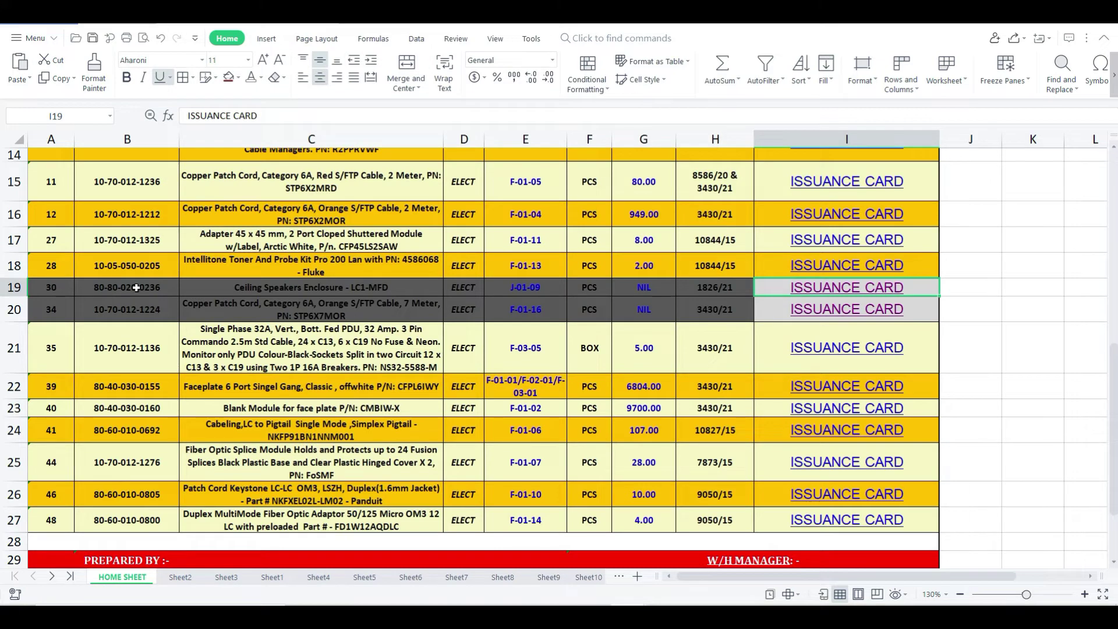
pyautogui.click(827, 285)
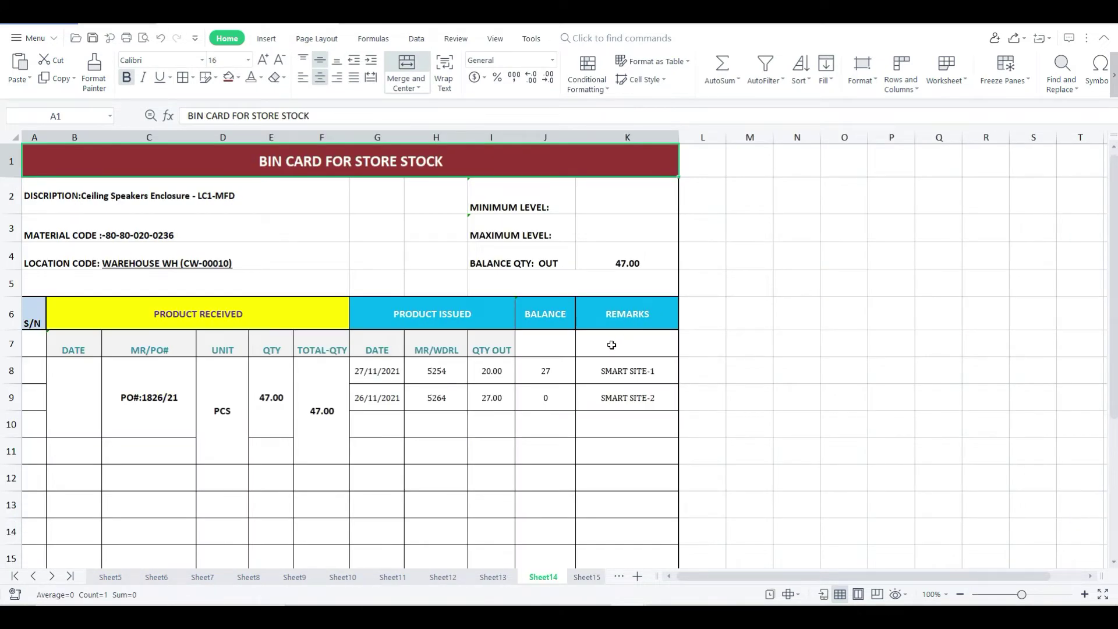
pyautogui.click(175, 264)
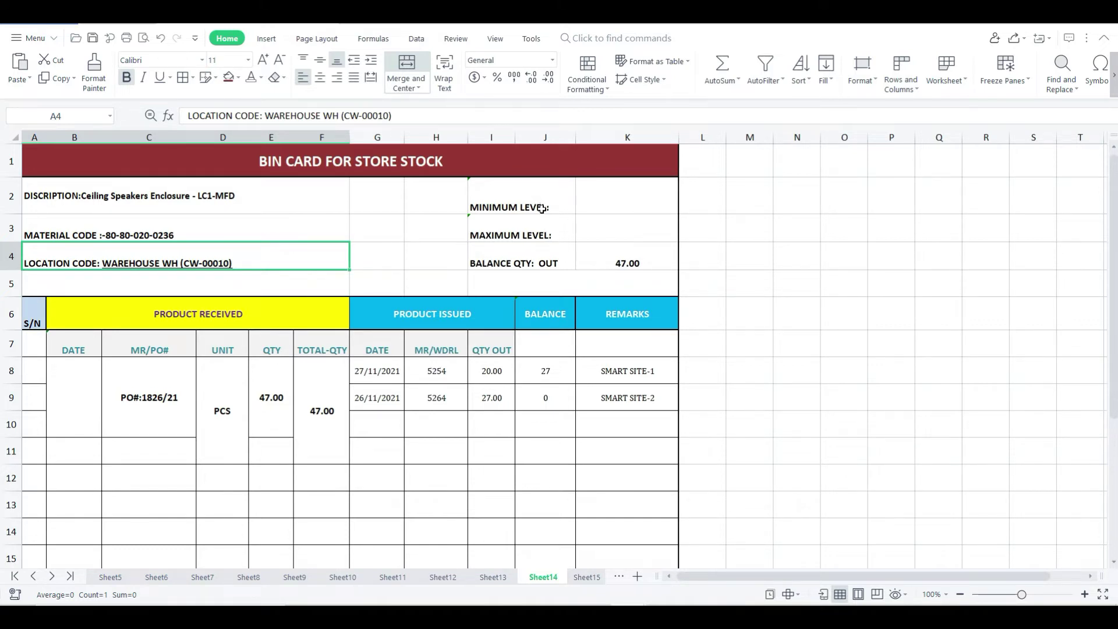
pyautogui.click(542, 208)
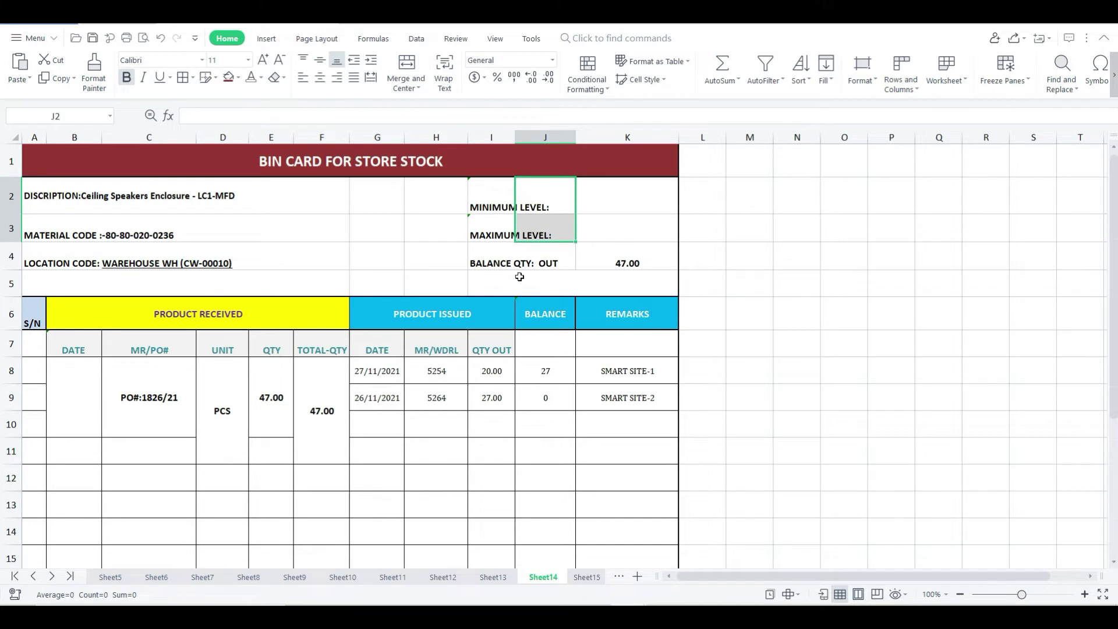
pyautogui.click(502, 263)
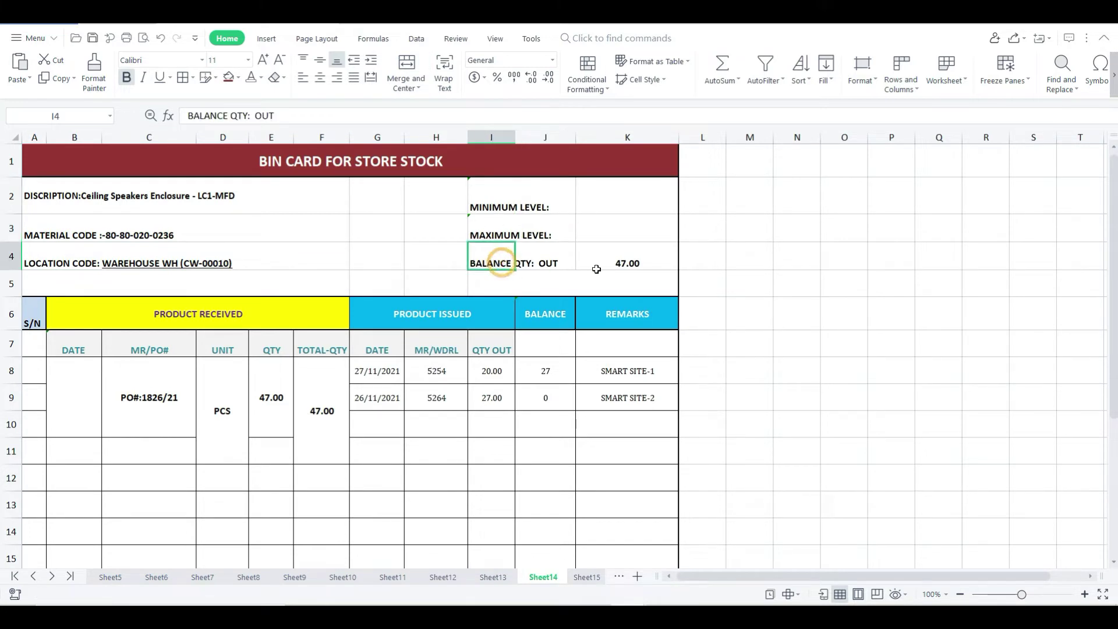
pyautogui.click(630, 269)
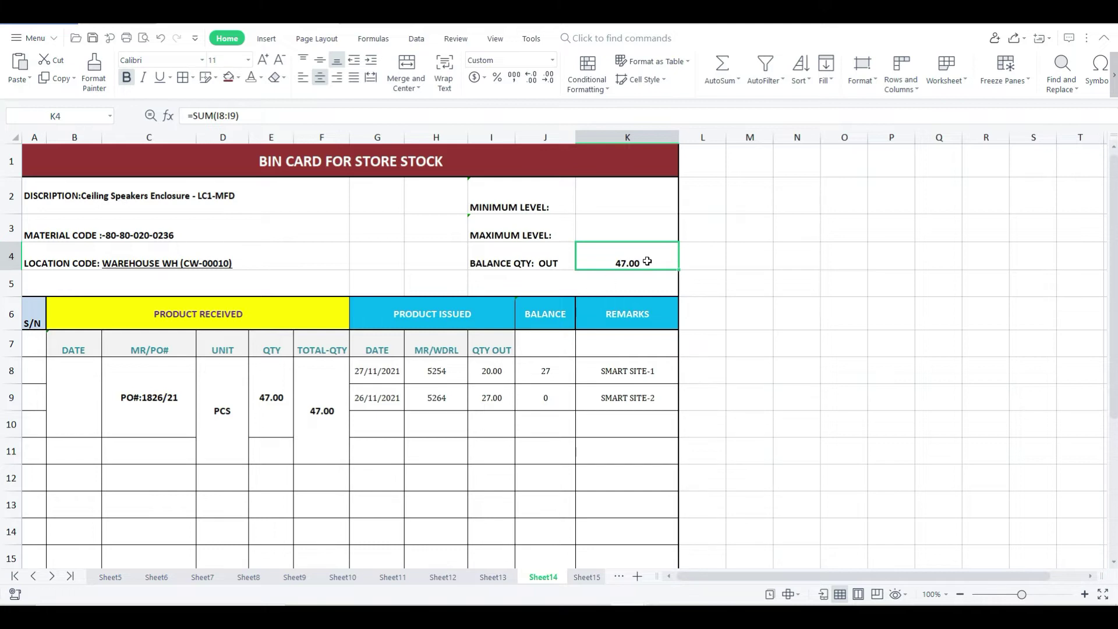
pyautogui.click(258, 411)
pyautogui.click(322, 411)
pyautogui.click(146, 410)
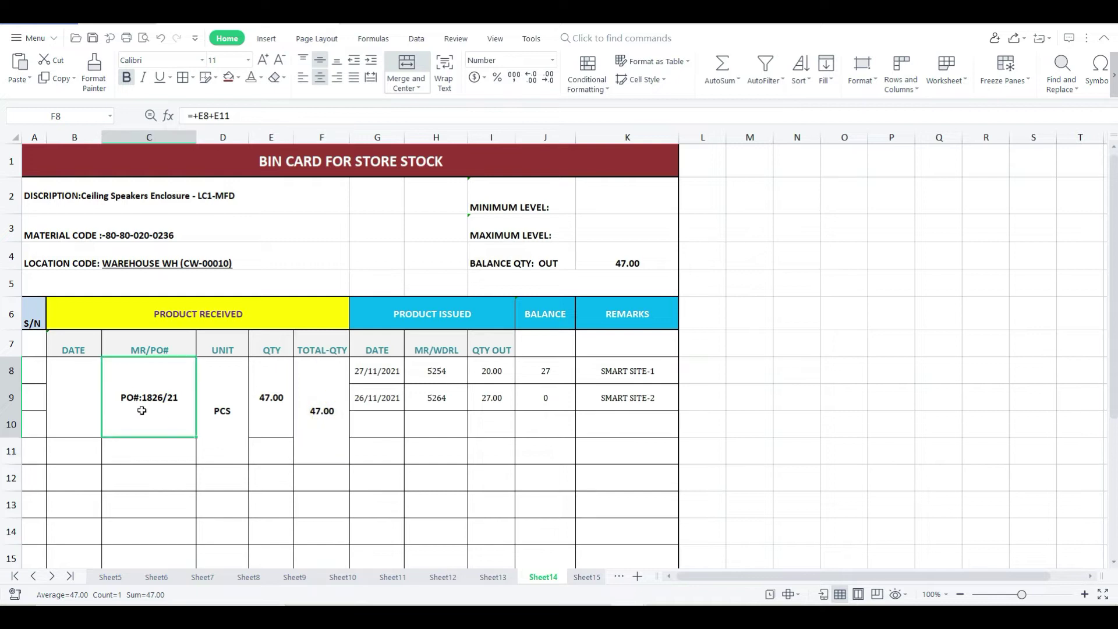
pyautogui.click(215, 410)
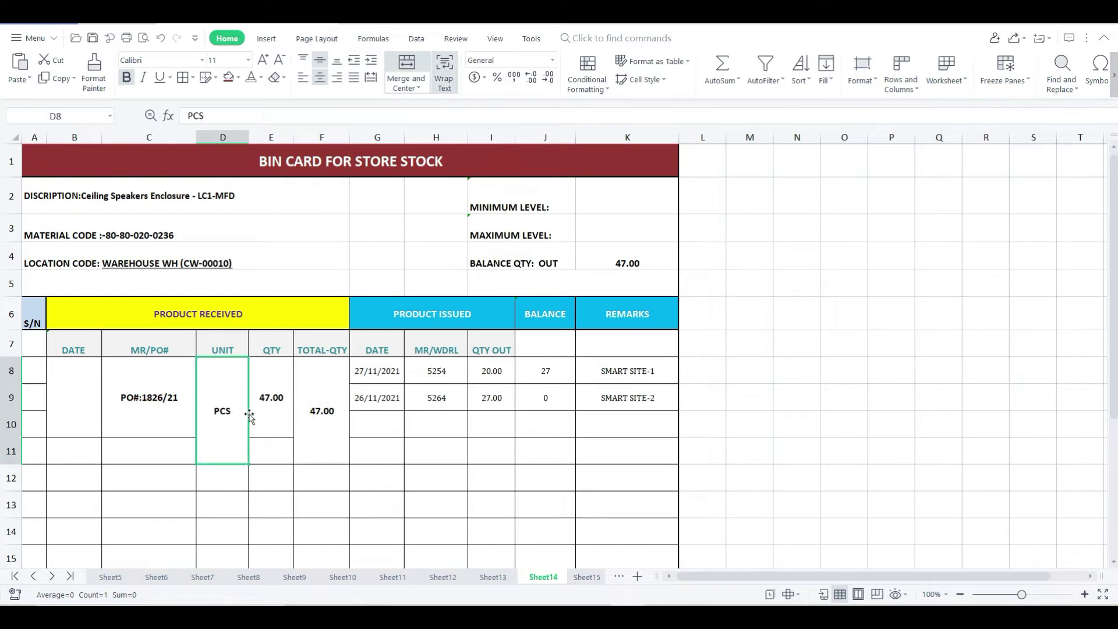
pyautogui.click(284, 396)
pyautogui.click(280, 348)
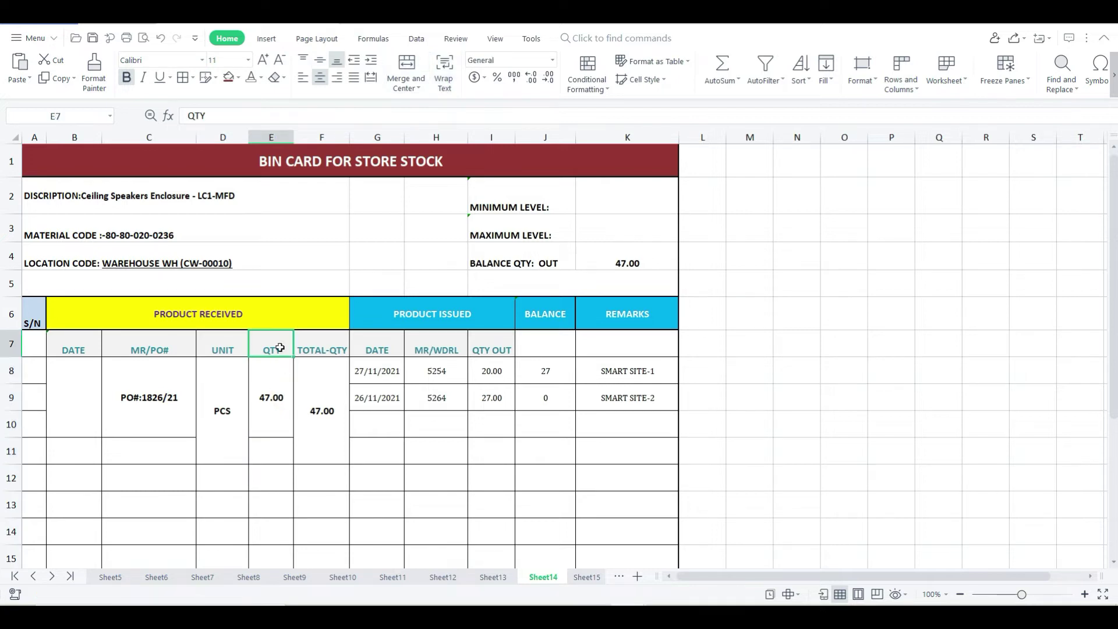
pyautogui.click(322, 411)
pyautogui.click(271, 443)
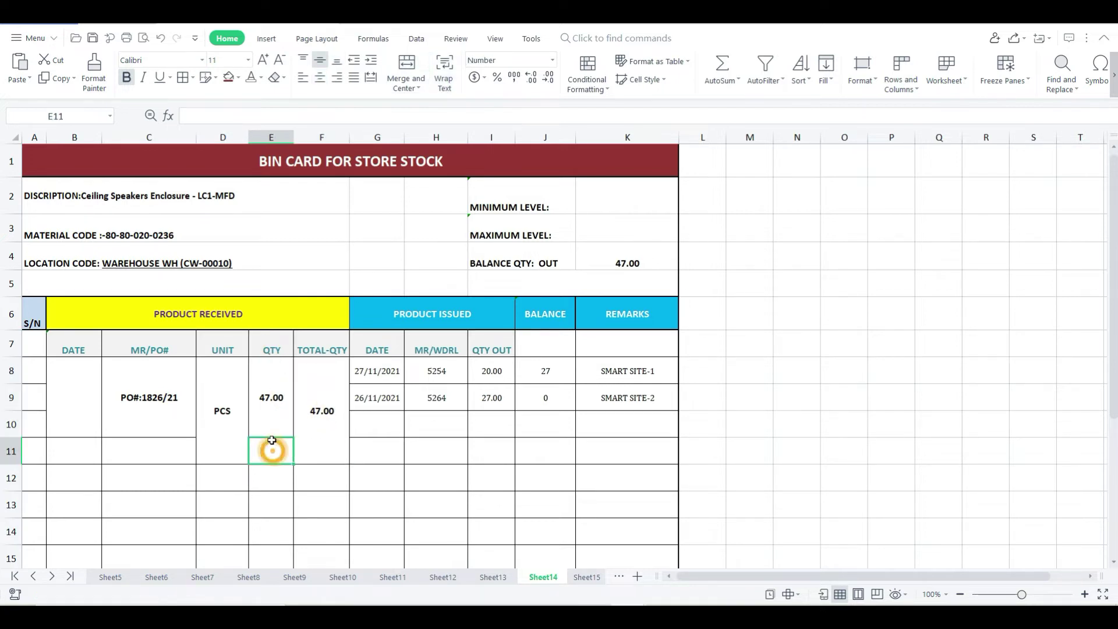
pyautogui.write('20')
pyautogui.press('Return')
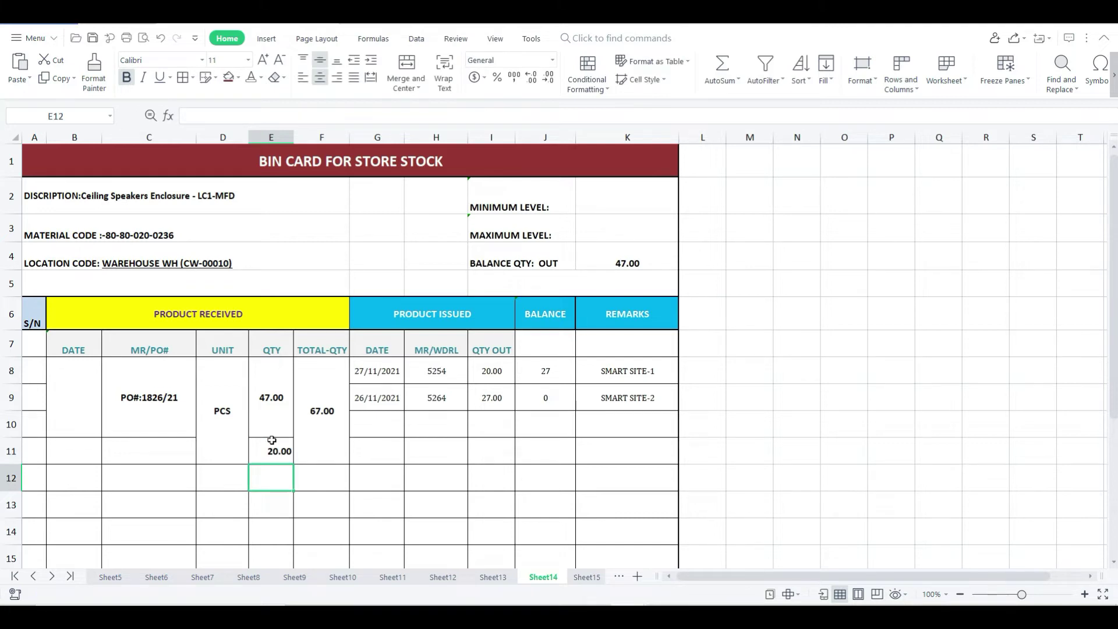
pyautogui.click(144, 458)
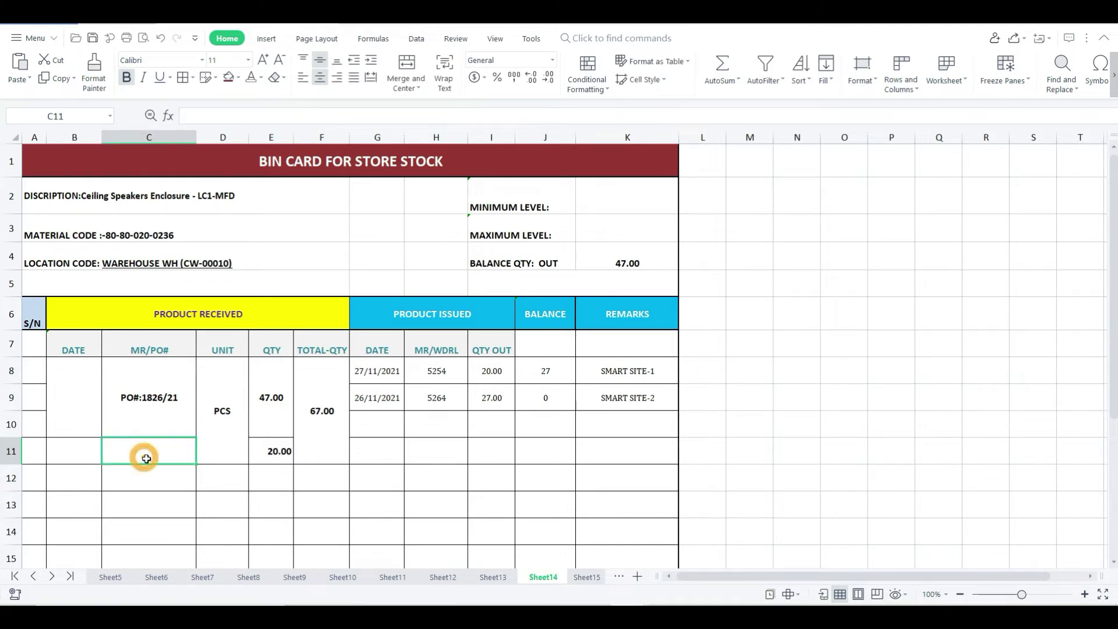
pyautogui.write('45465')
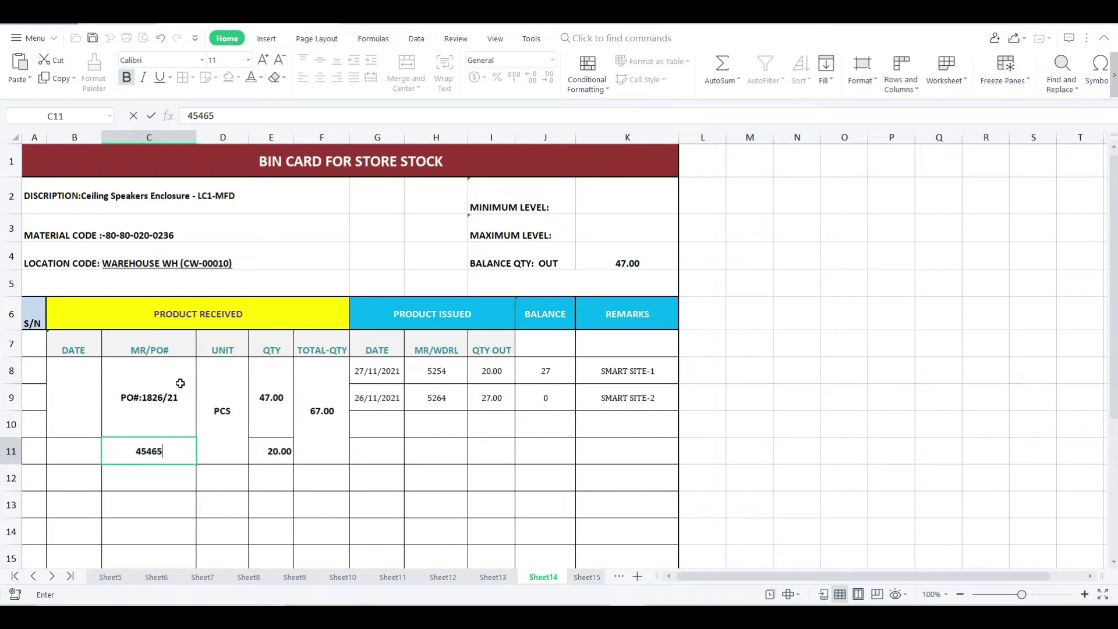
pyautogui.press('Return')
pyautogui.doubleClick(167, 451)
pyautogui.write('/21')
pyautogui.press('Return')
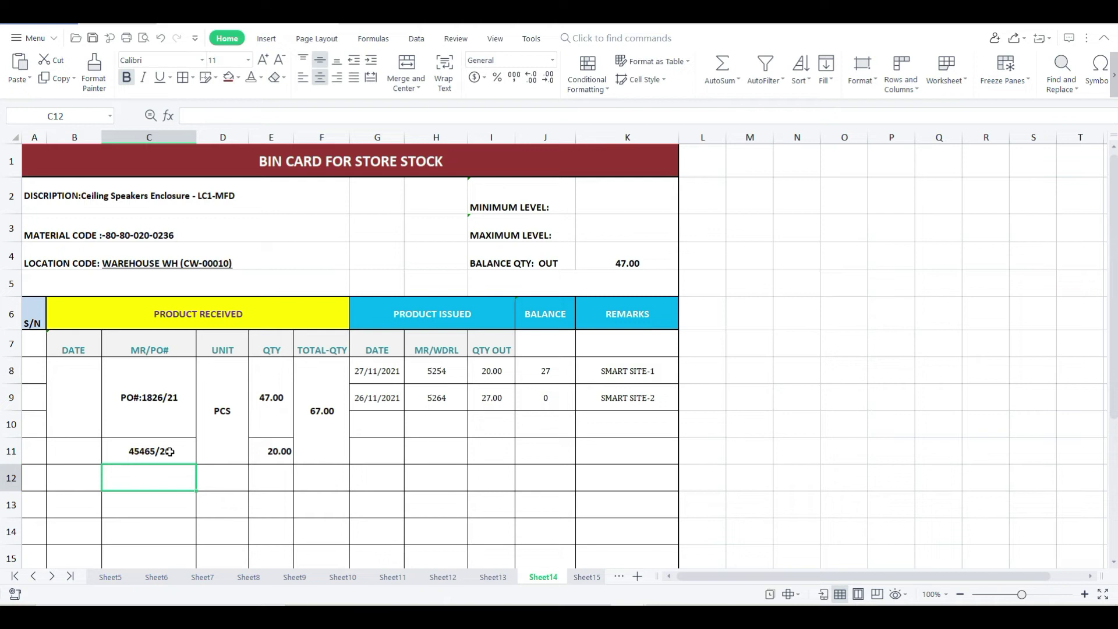
pyautogui.click(171, 454)
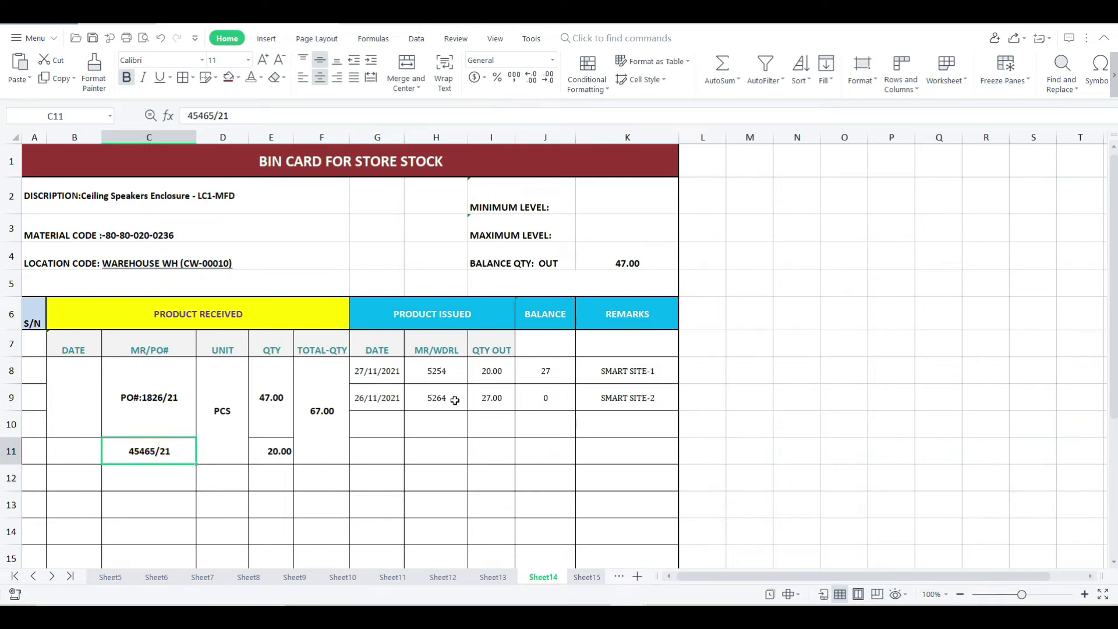
pyautogui.click(271, 452)
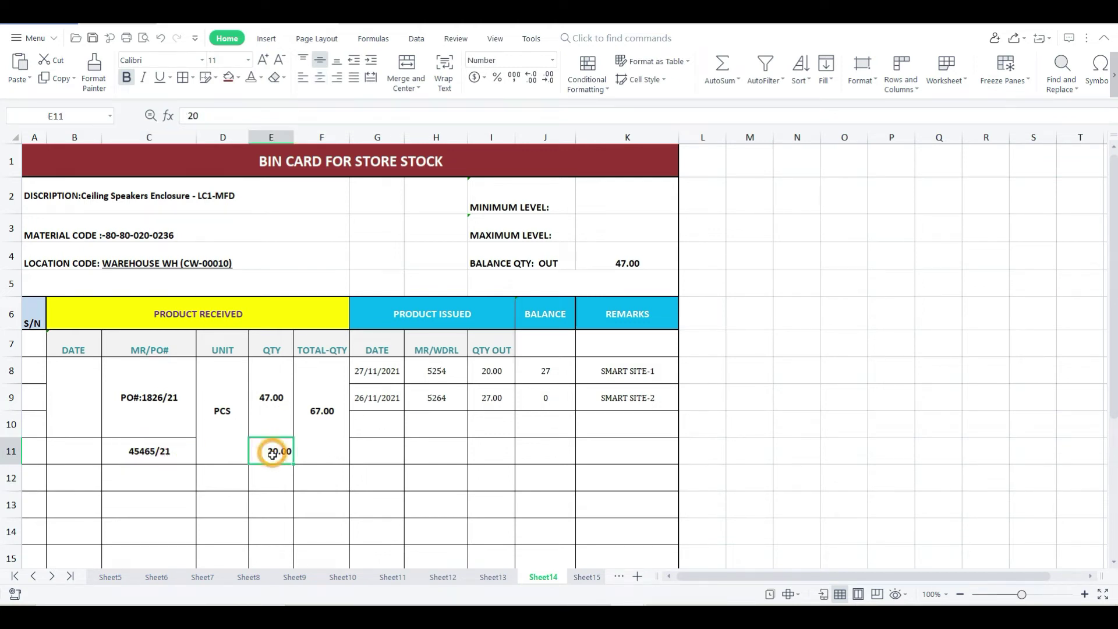
pyautogui.press('Delete')
pyautogui.click(156, 453)
pyautogui.press('Delete')
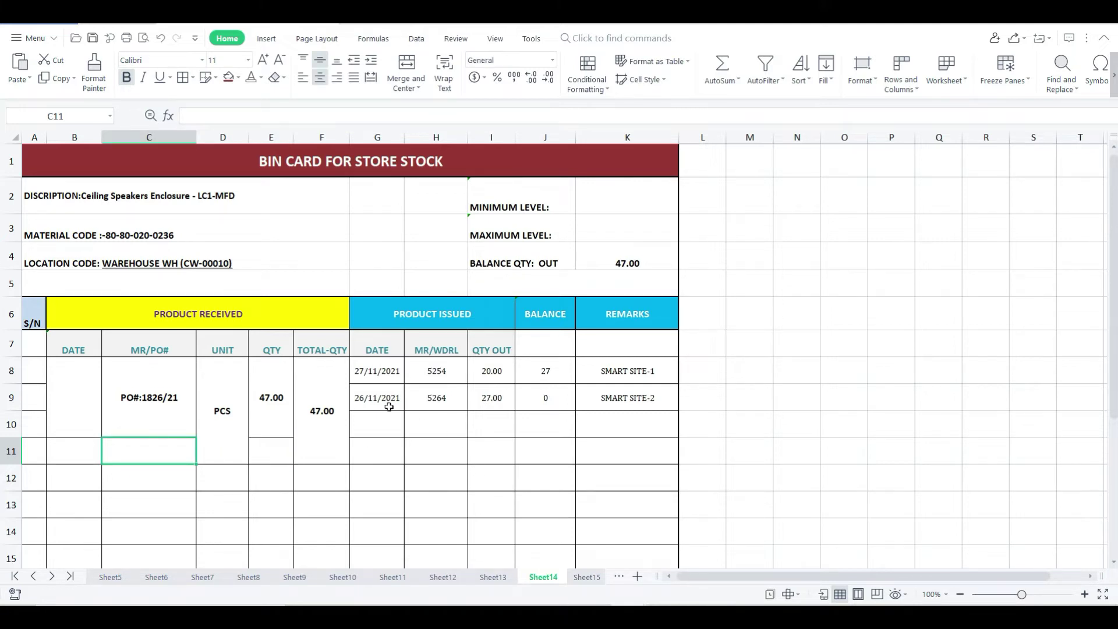
pyautogui.click(375, 374)
pyautogui.click(378, 351)
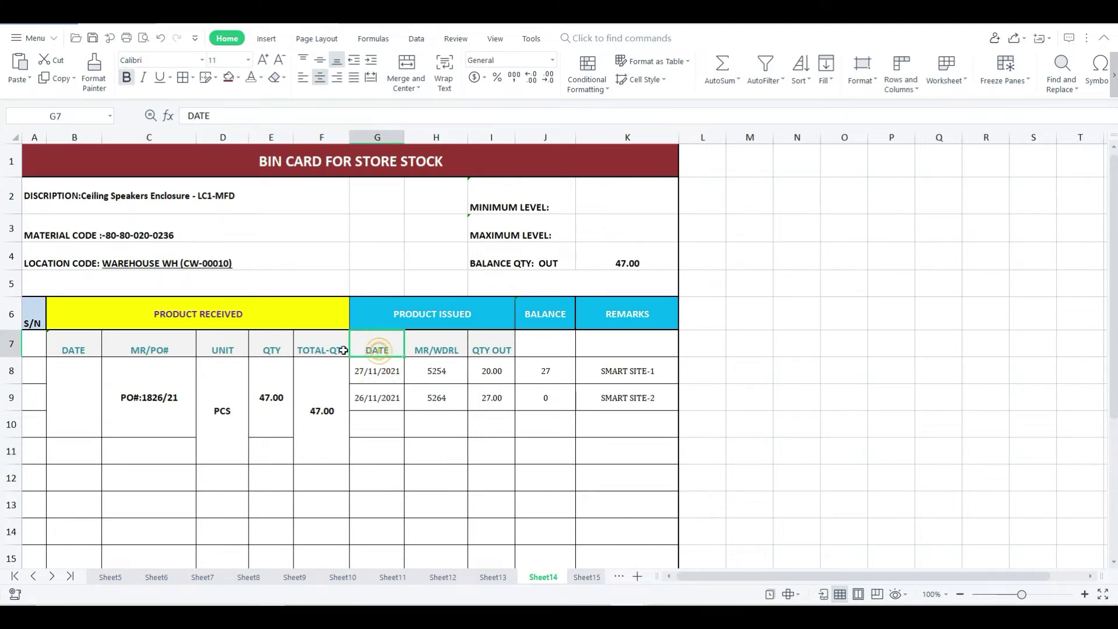
pyautogui.click(210, 310)
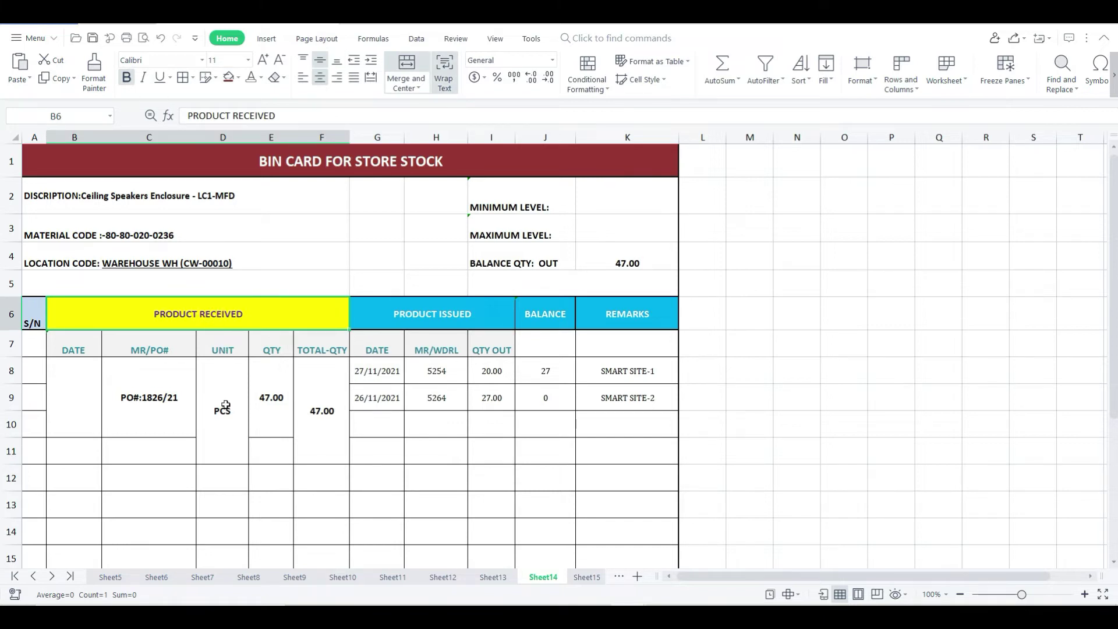
pyautogui.moveTo(96, 356); pyautogui.dragTo(332, 455)
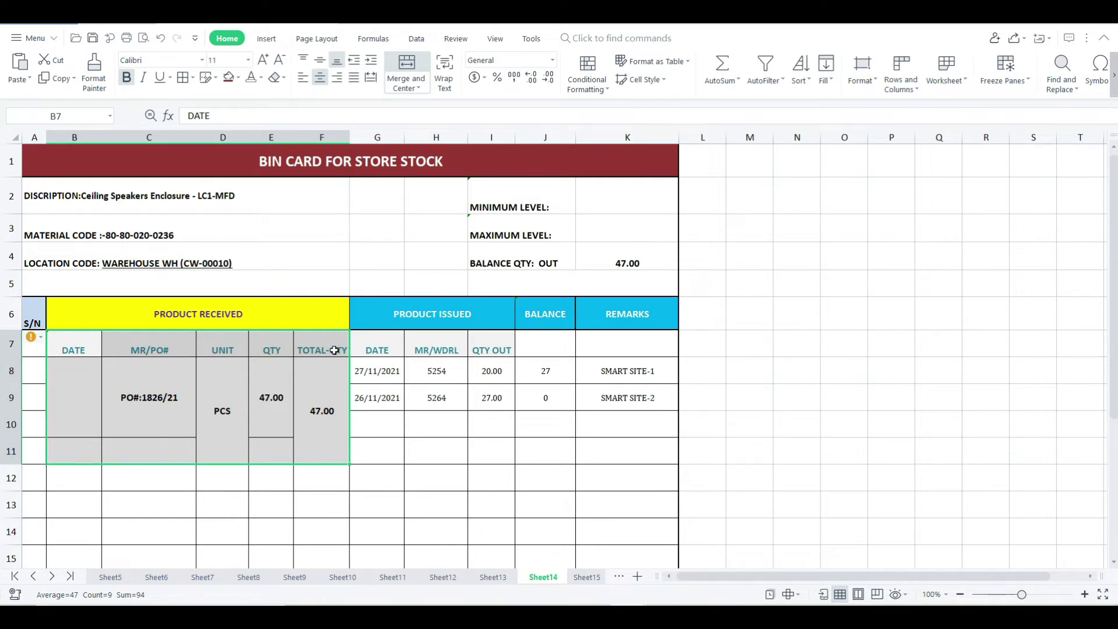
pyautogui.moveTo(396, 317); pyautogui.dragTo(630, 315)
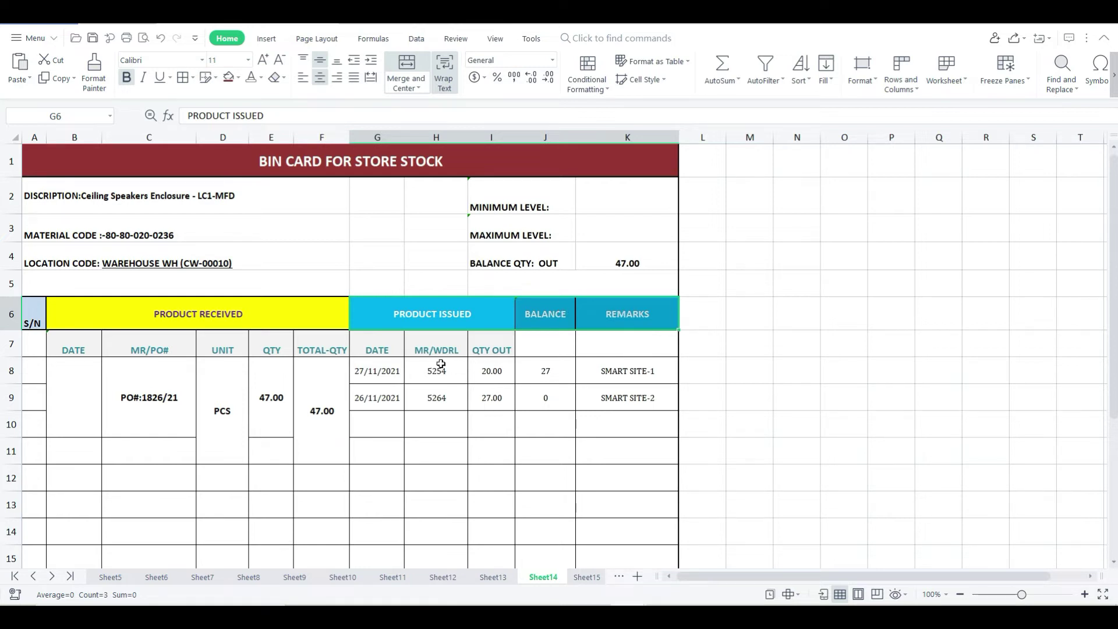
pyautogui.click(541, 349)
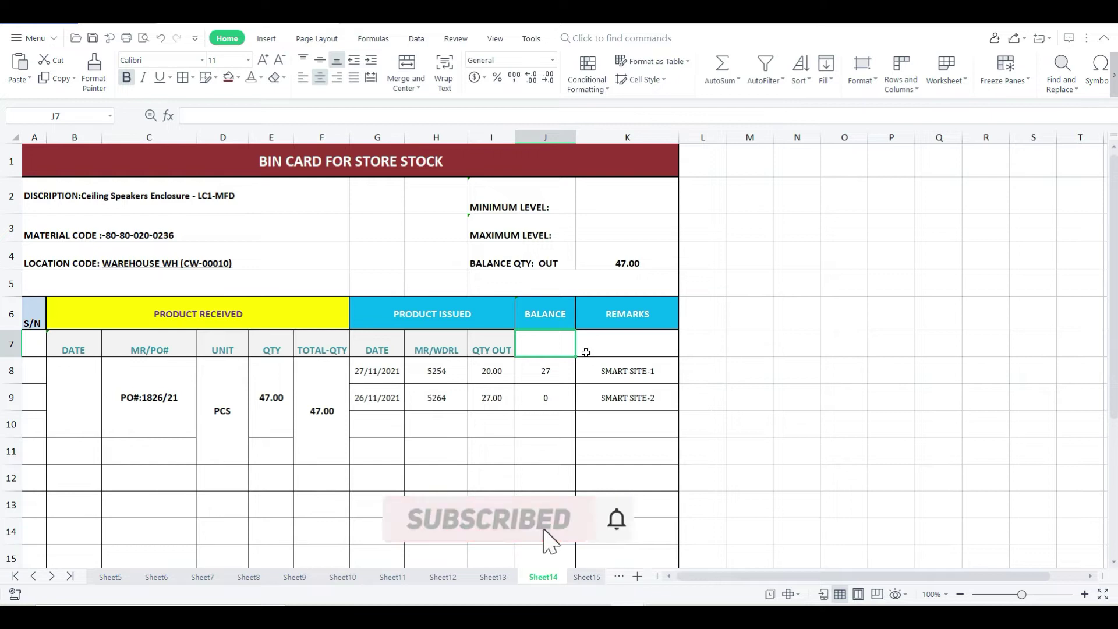
pyautogui.click(631, 357)
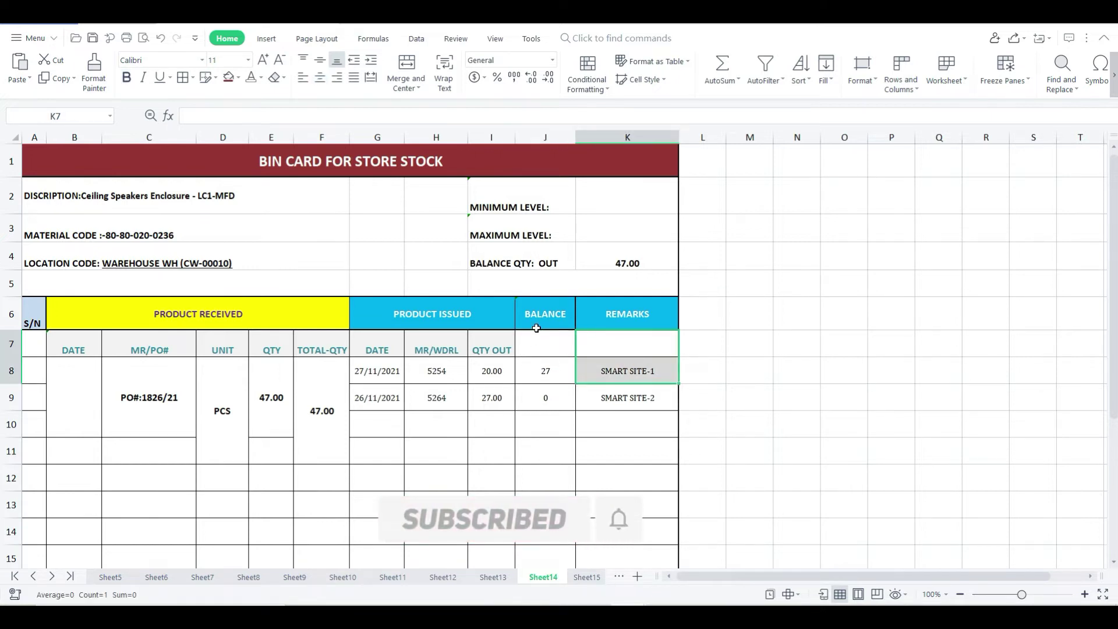
pyautogui.moveTo(537, 318); pyautogui.dragTo(628, 314)
pyautogui.click(443, 314)
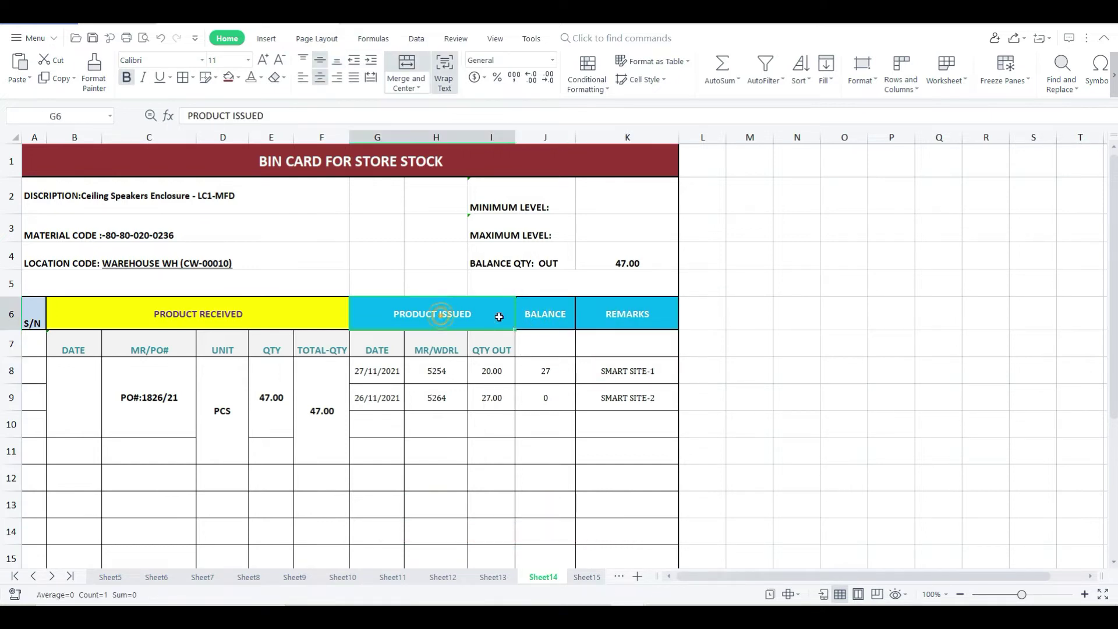
pyautogui.click(545, 313)
pyautogui.click(609, 315)
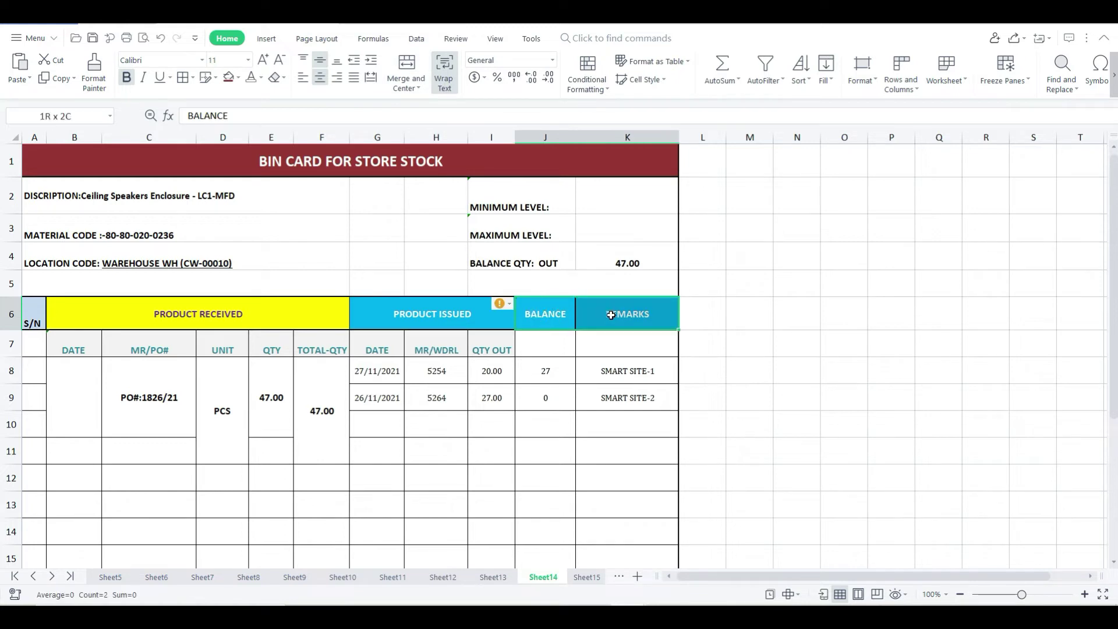
pyautogui.click(546, 342)
pyautogui.click(613, 340)
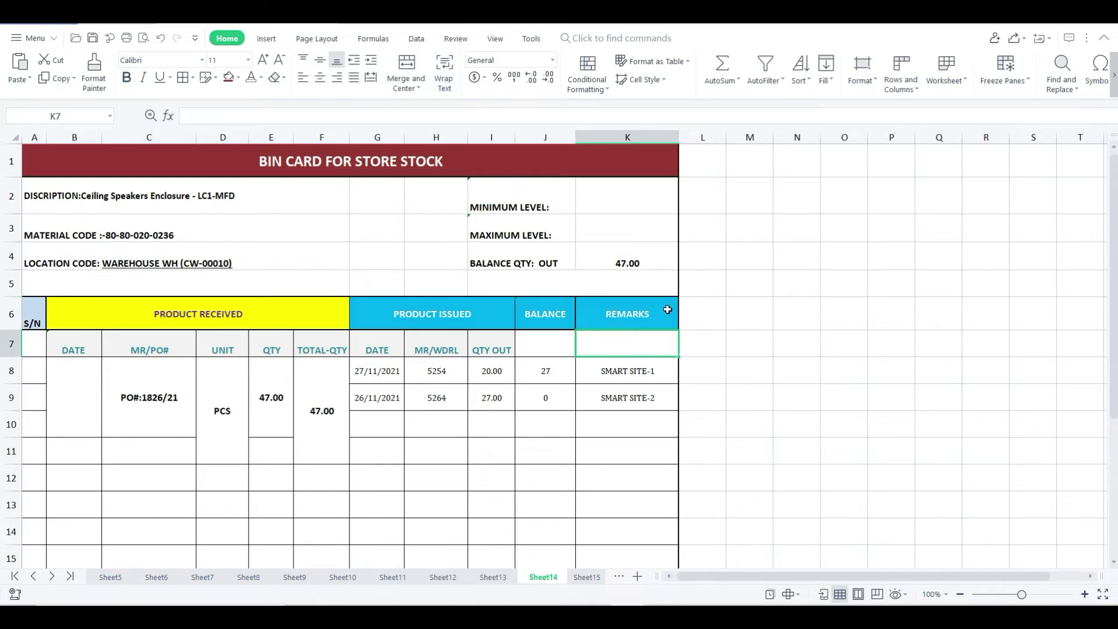
# - Move the BALANCE and REMARKS headings from row 6 down into J7 and K7
pyautogui.click(564, 318)
pyautogui.doubleClick(564, 317)
pyautogui.hotkey('ctrl', 'c')
pyautogui.press('BackSpace')
pyautogui.doubleClick(556, 354)
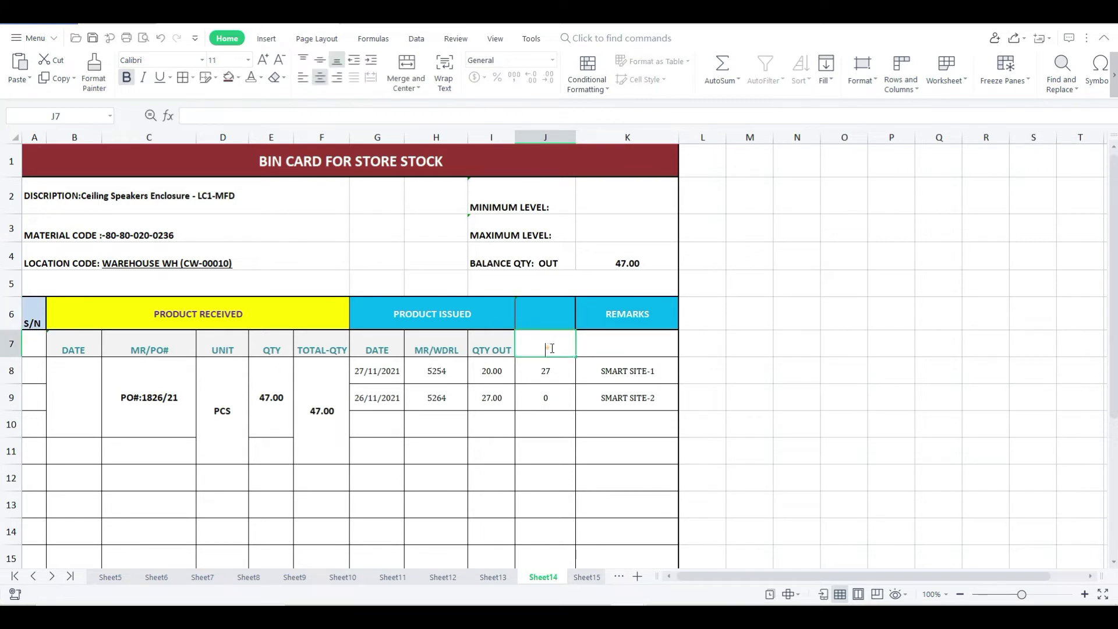
pyautogui.hotkey('ctrl', 'v')
pyautogui.click(637, 311)
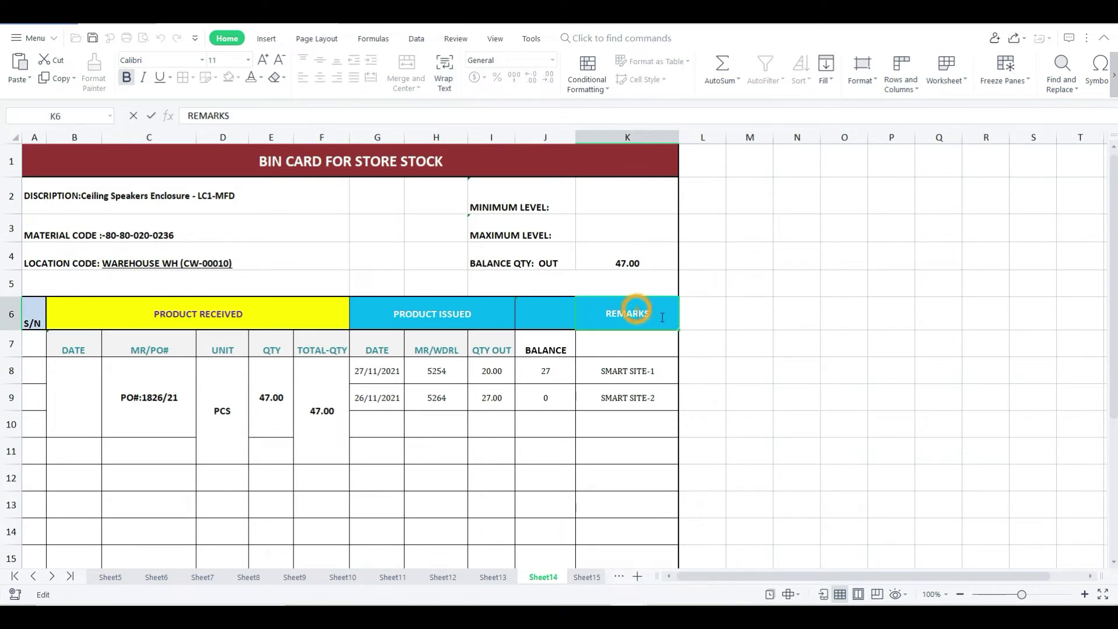
pyautogui.doubleClick(636, 311)
pyautogui.hotkey('ctrl', 'c')
pyautogui.press('BackSpace')
pyautogui.doubleClick(616, 349)
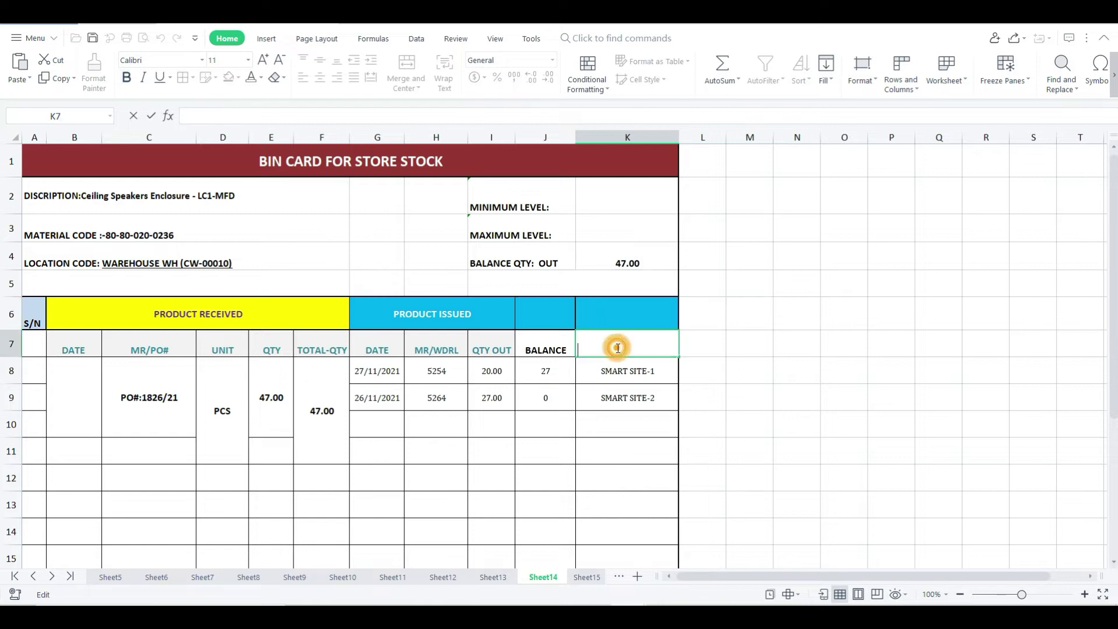
pyautogui.hotkey('ctrl', 'v')
# - Use Format Painter to copy the MR/WDRL header format onto J7:K7
pyautogui.click(640, 388)
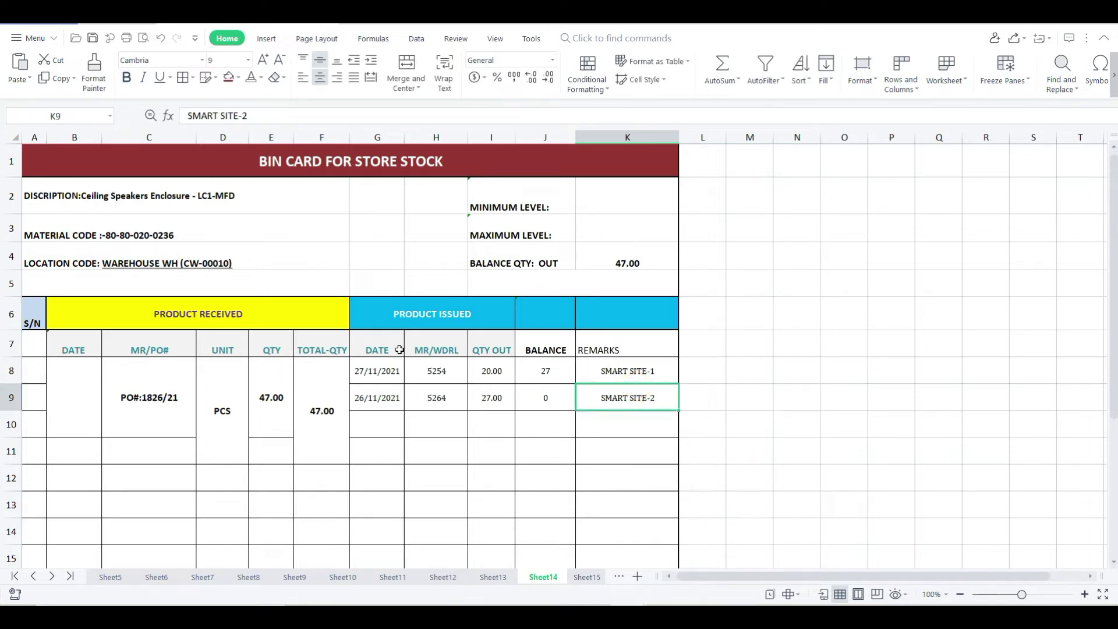
pyautogui.click(437, 350)
pyautogui.click(93, 71)
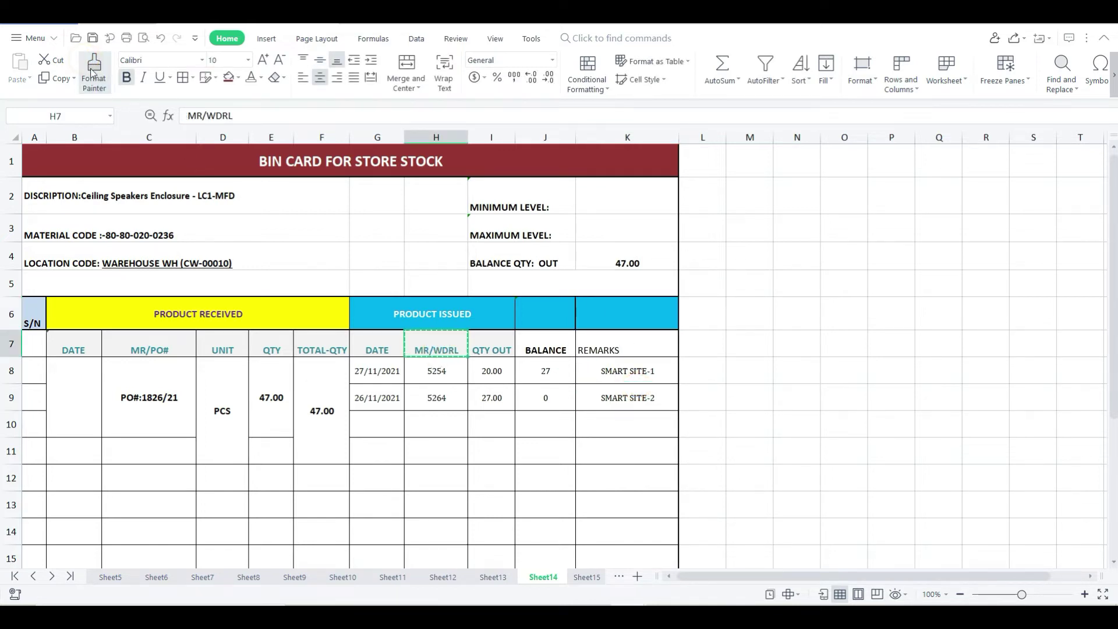
pyautogui.click(94, 71)
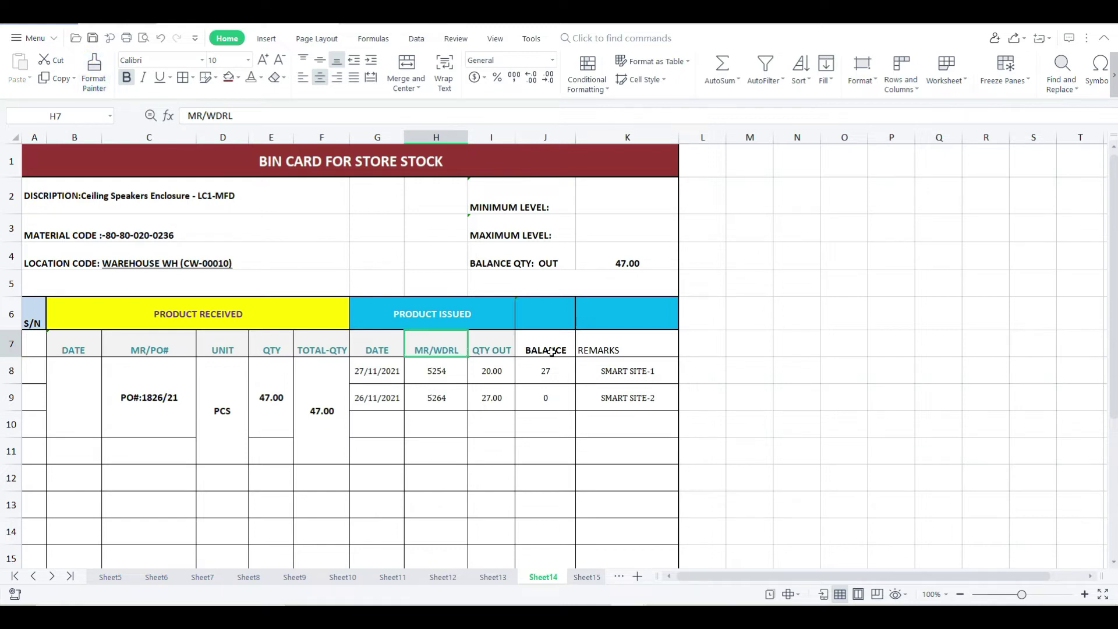
pyautogui.click(93, 71)
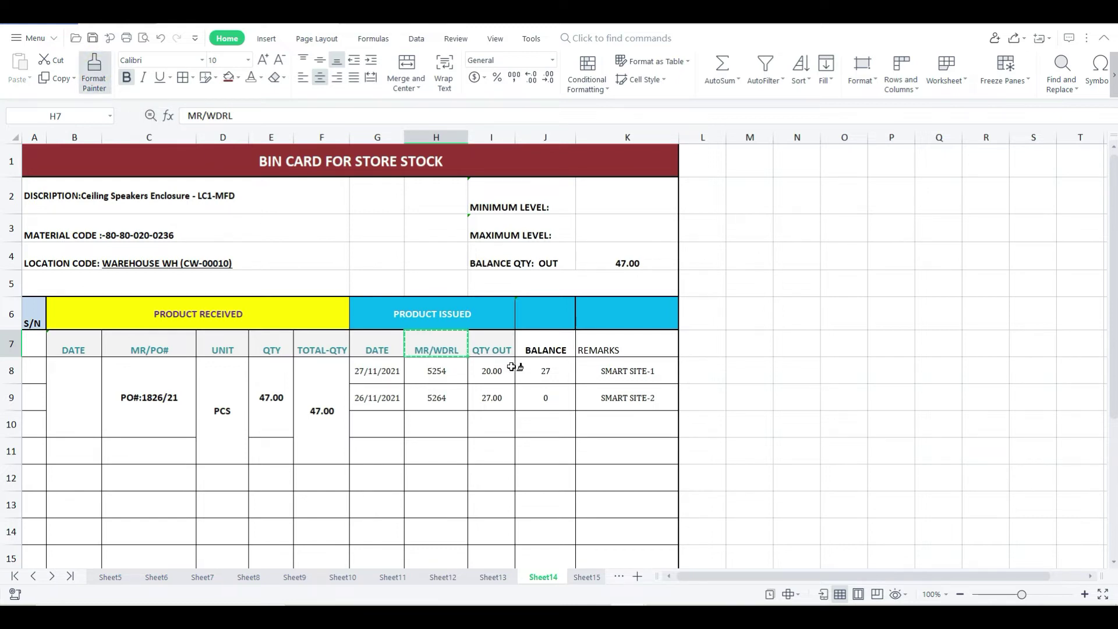
pyautogui.moveTo(544, 349); pyautogui.dragTo(639, 356)
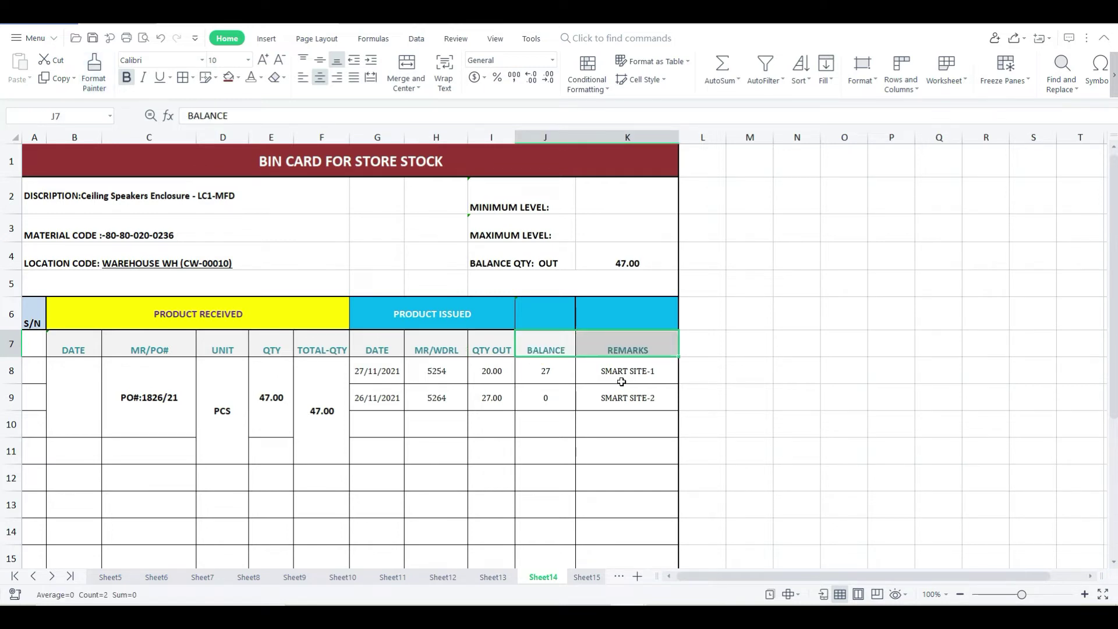
pyautogui.moveTo(483, 316); pyautogui.dragTo(634, 309)
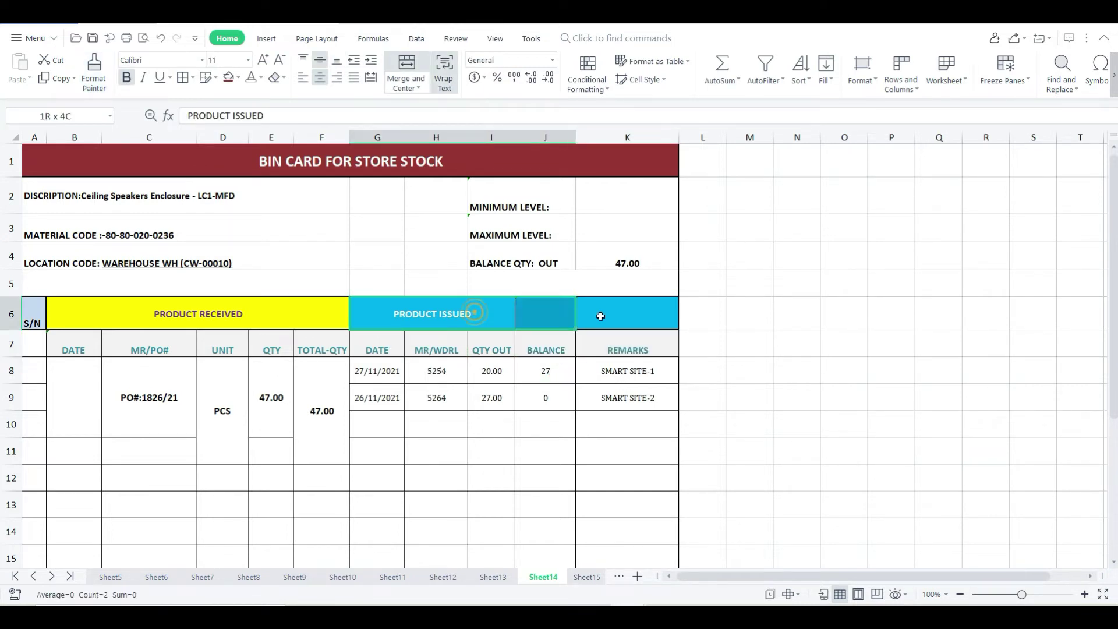
# - Merge and center G6:K6, centering PRODUCT ISSUED horizontally and vertically
pyautogui.click(417, 69)
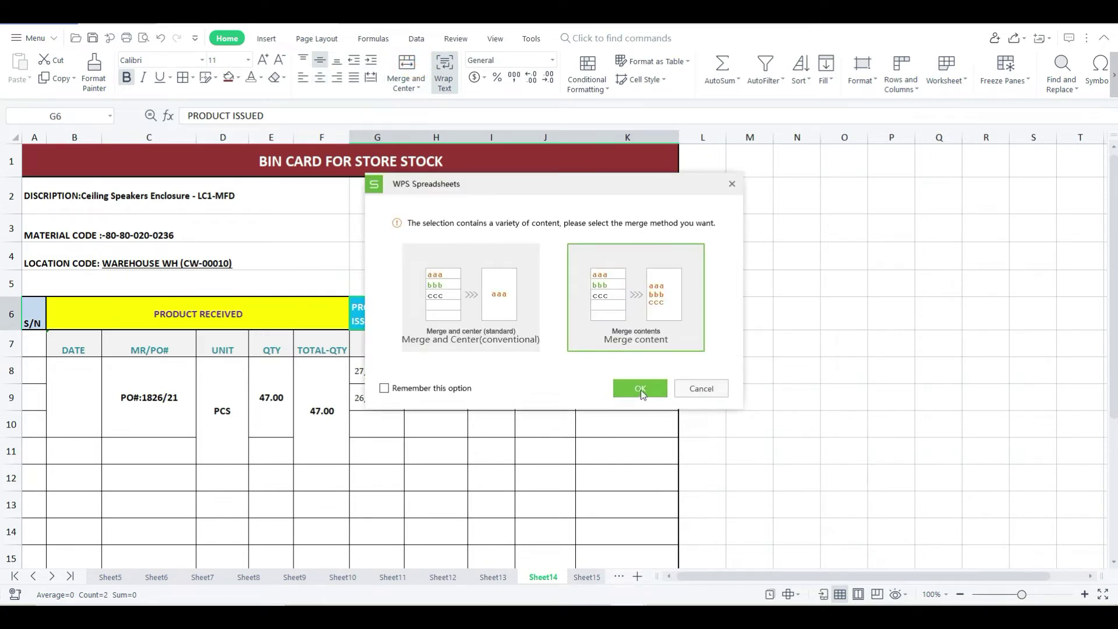
pyautogui.click(640, 389)
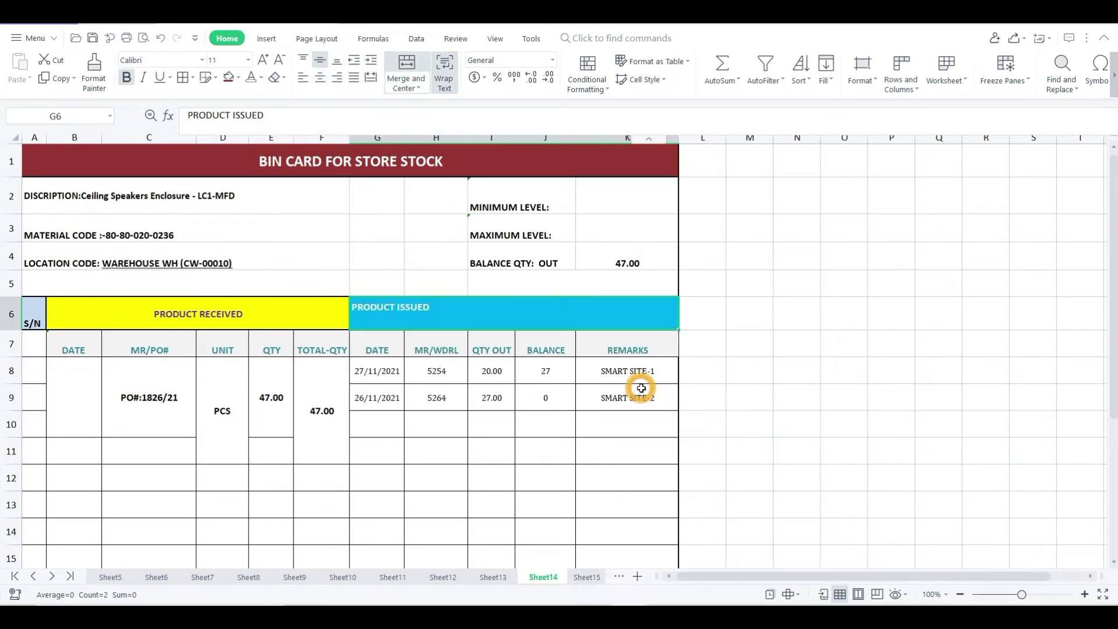
pyautogui.click(320, 77)
pyautogui.click(322, 61)
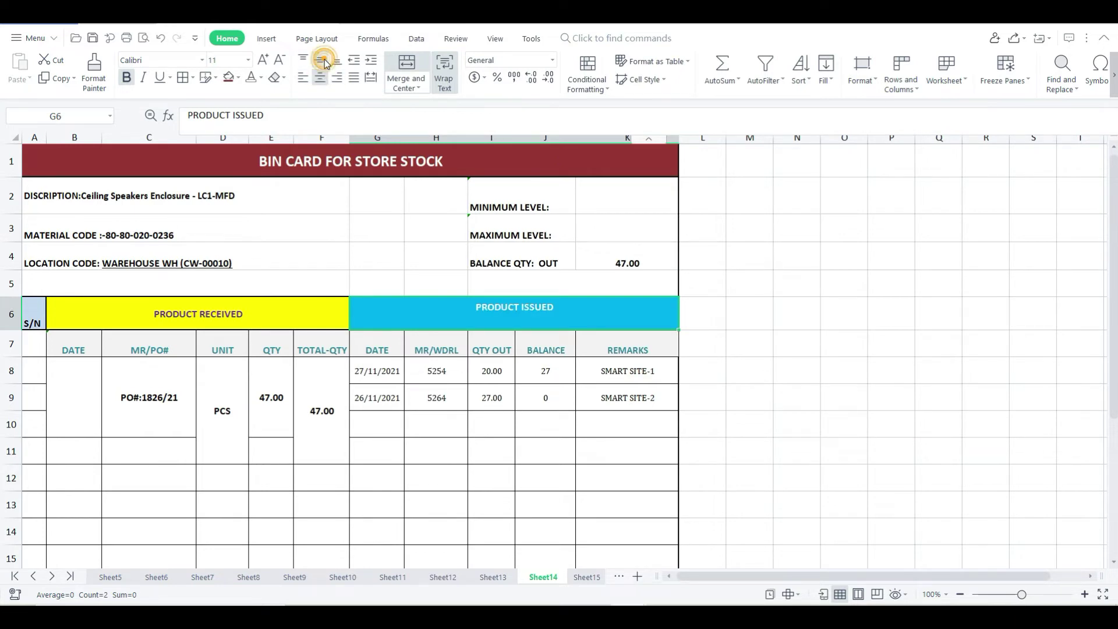
pyautogui.click(303, 59)
pyautogui.click(325, 80)
pyautogui.click(324, 64)
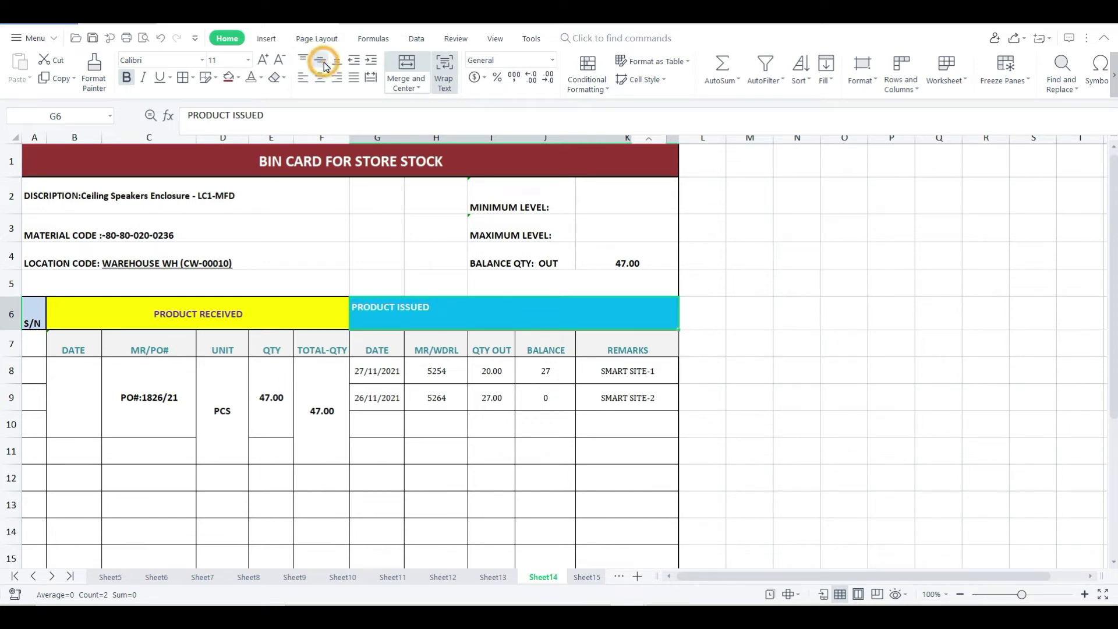
pyautogui.click(337, 84)
pyautogui.click(322, 83)
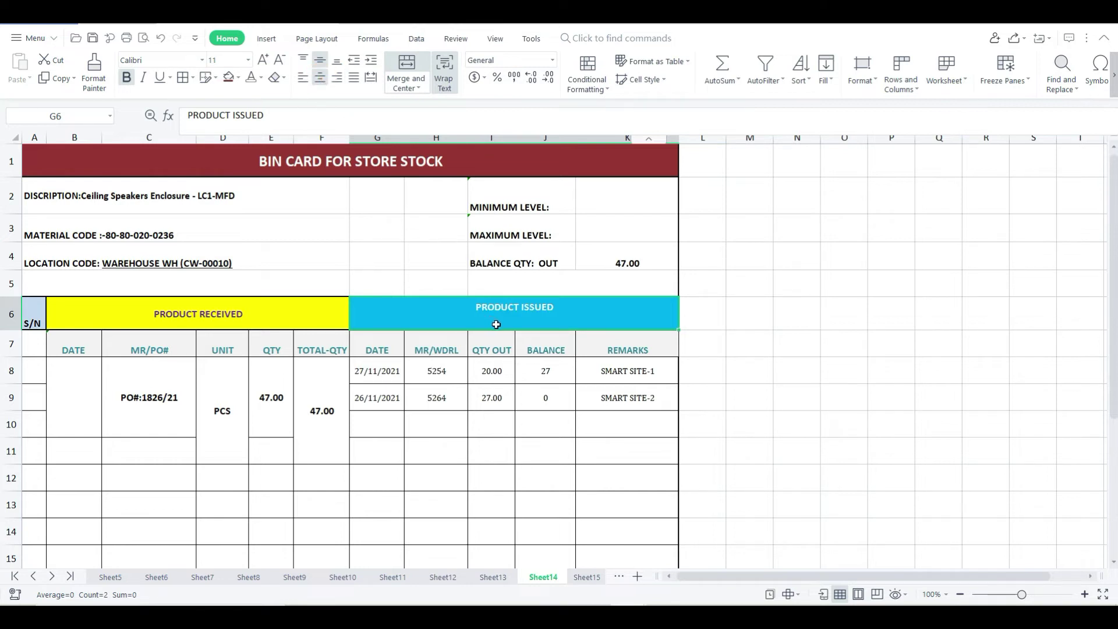
pyautogui.click(337, 60)
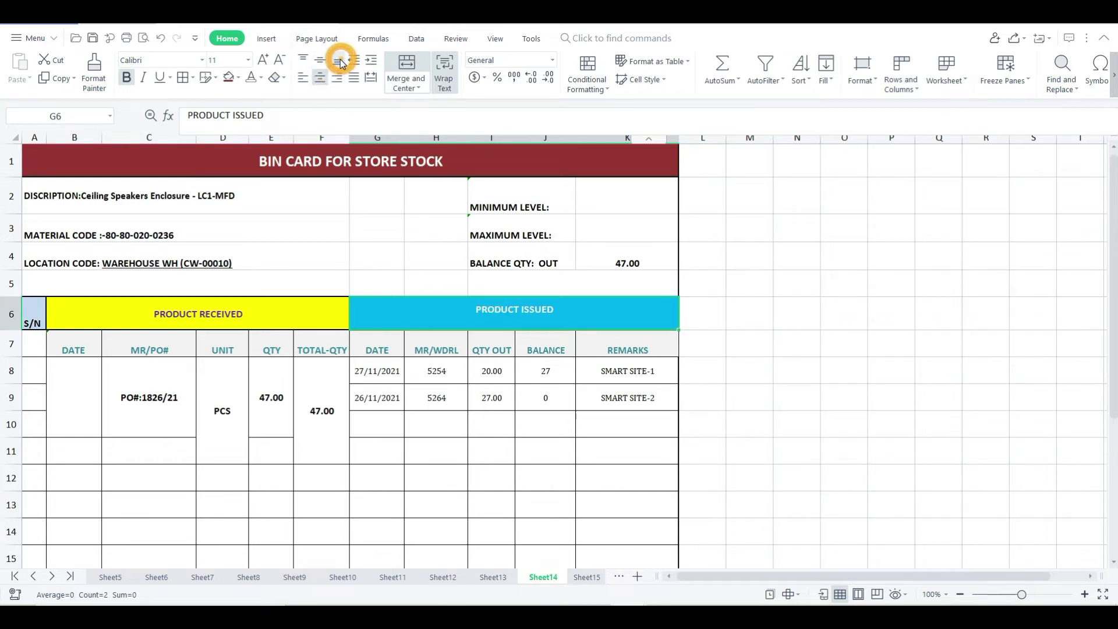
pyautogui.click(556, 417)
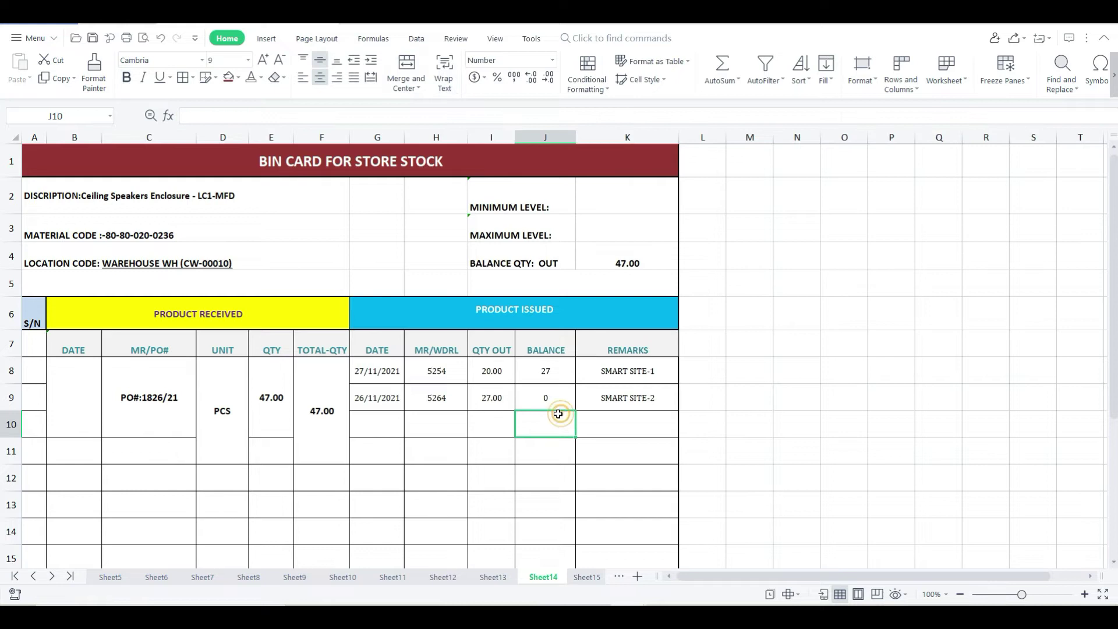
# - Insert 'SITE/' before REMARKS in K7 so the heading reads SITE/REMARKS
pyautogui.click(385, 360)
pyautogui.click(436, 352)
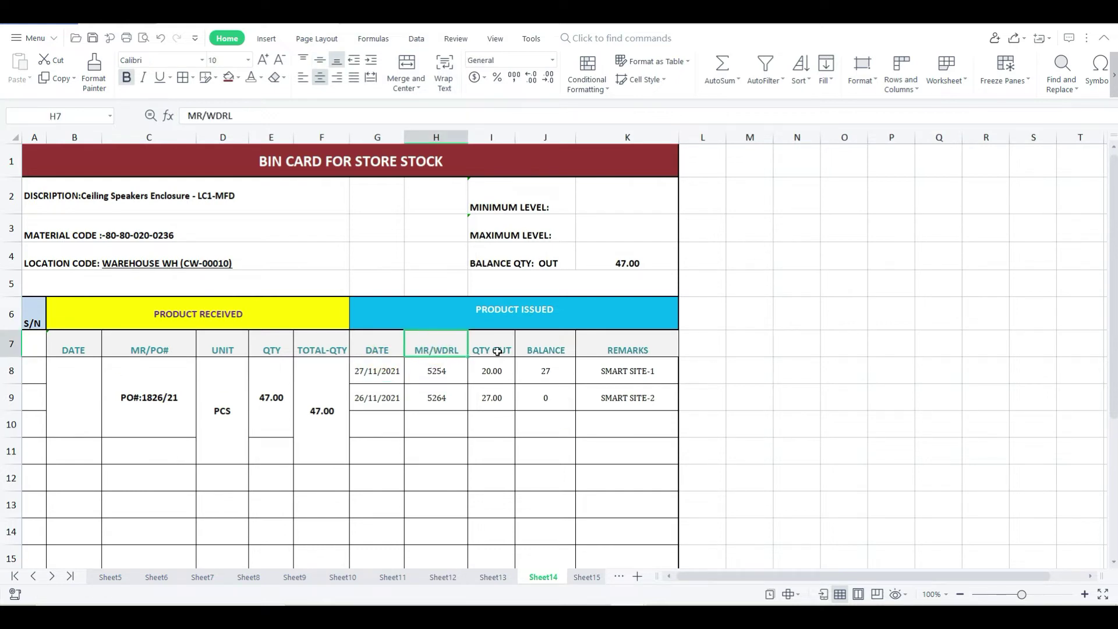
pyautogui.click(498, 352)
pyautogui.click(559, 350)
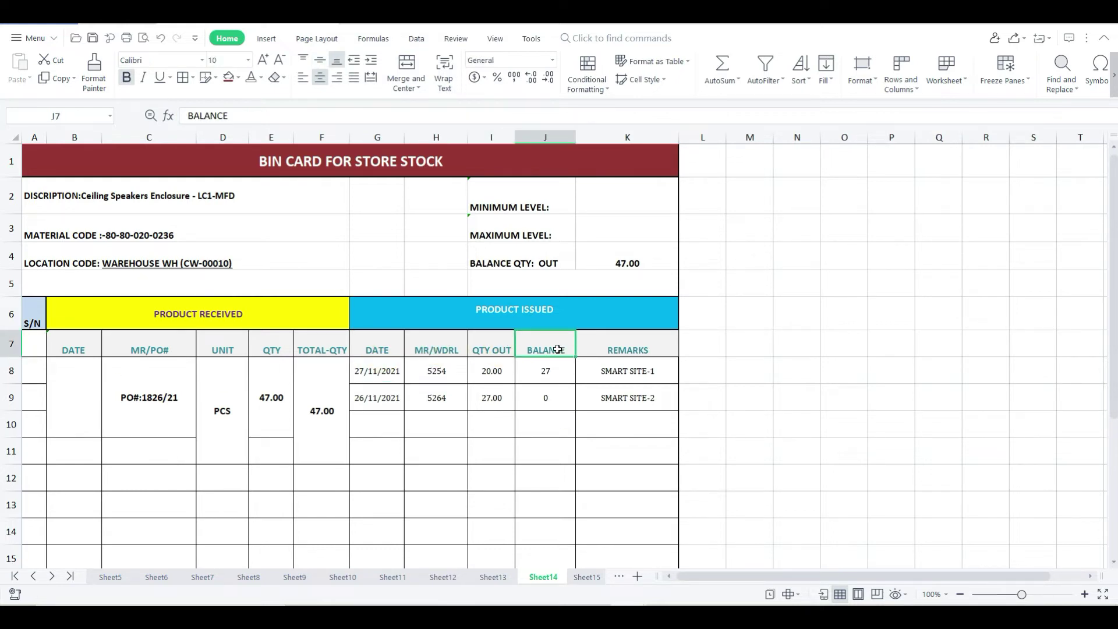
pyautogui.click(622, 353)
pyautogui.moveTo(622, 371)
pyautogui.mouseDown()
pyautogui.moveTo(618, 414)
pyautogui.moveTo(635, 371)
pyautogui.mouseUp()
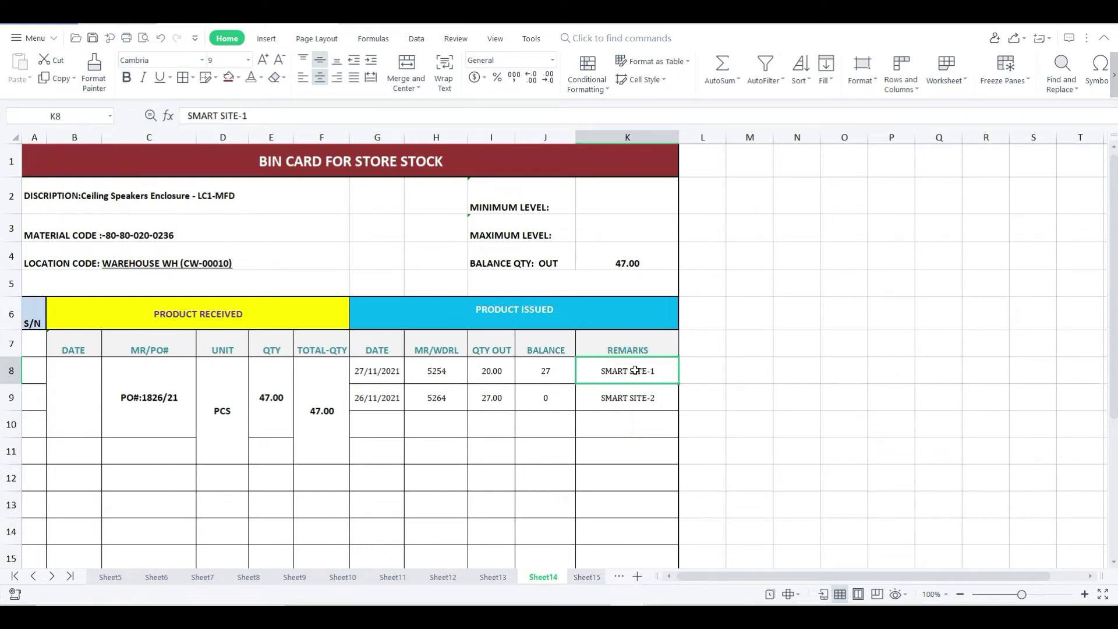
pyautogui.doubleClick(658, 352)
pyautogui.click(607, 351)
pyautogui.write('SITE/')
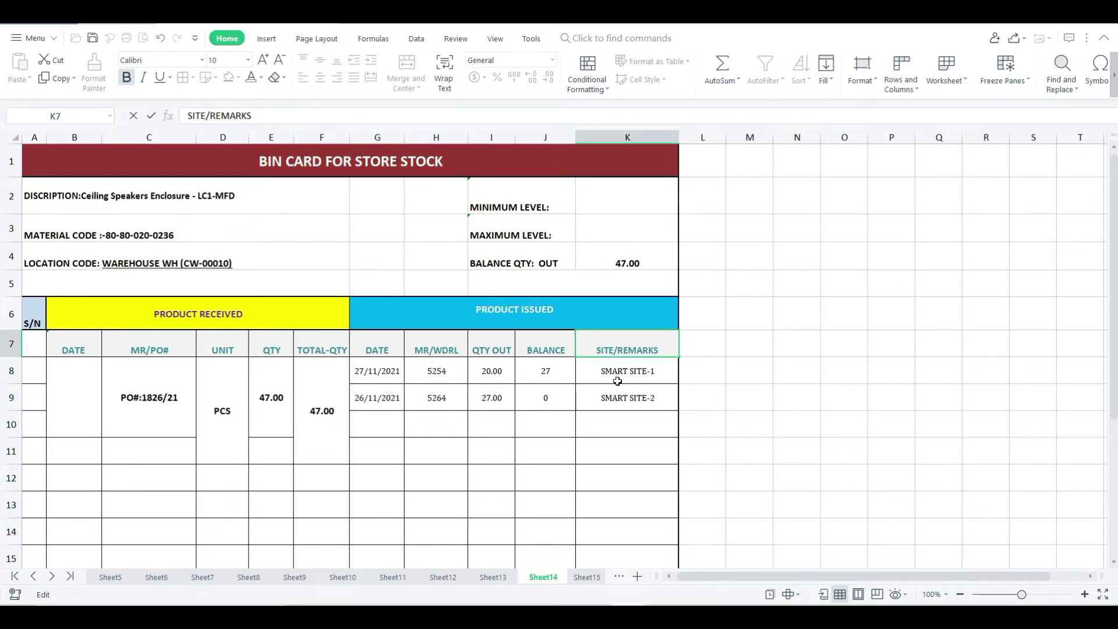
pyautogui.click(617, 381)
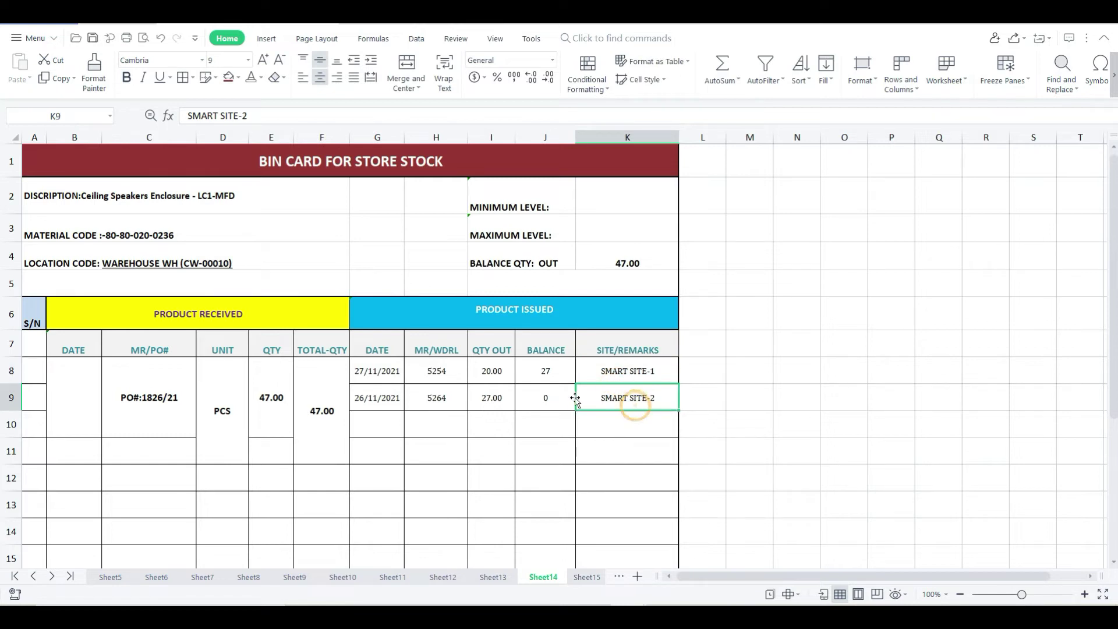
pyautogui.click(382, 375)
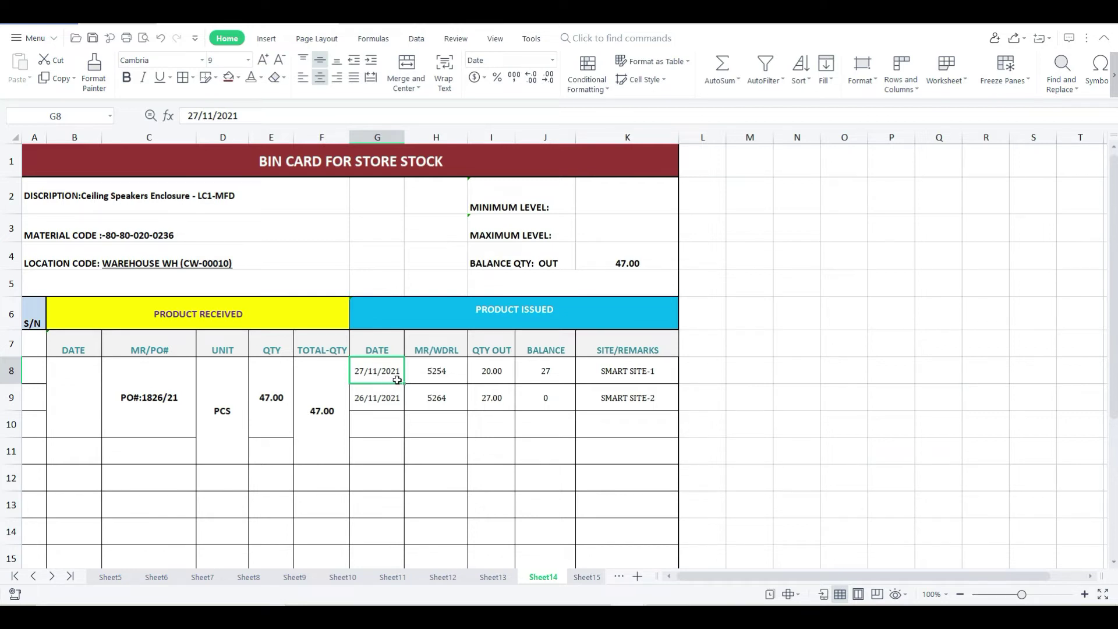
pyautogui.click(441, 380)
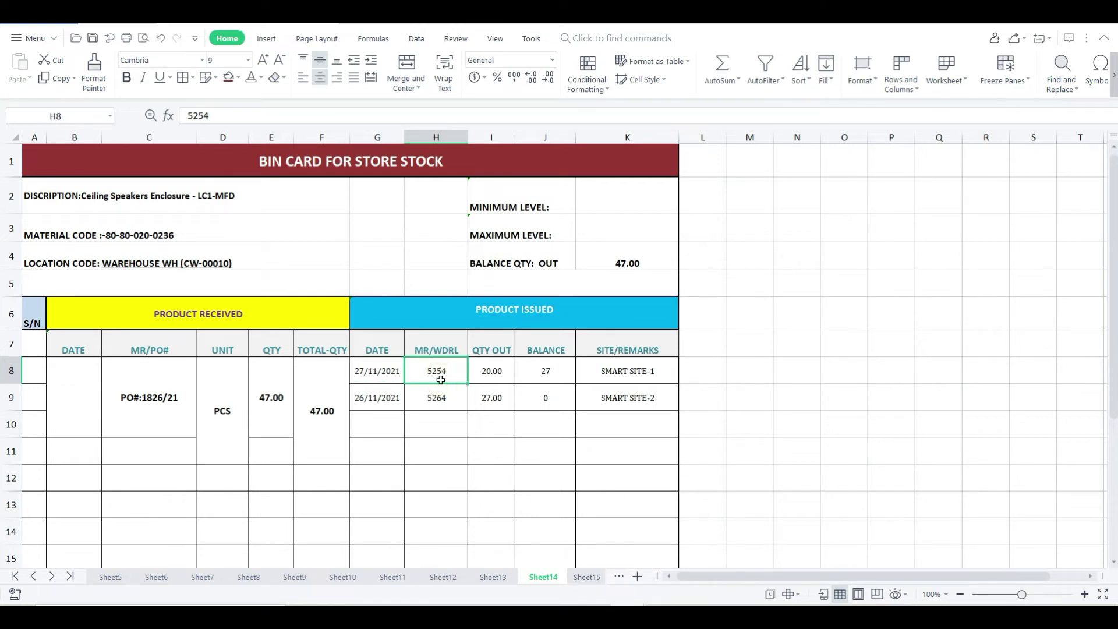
# - Change the first issue date in G8 to 25/11/2021
pyautogui.doubleClick(361, 370)
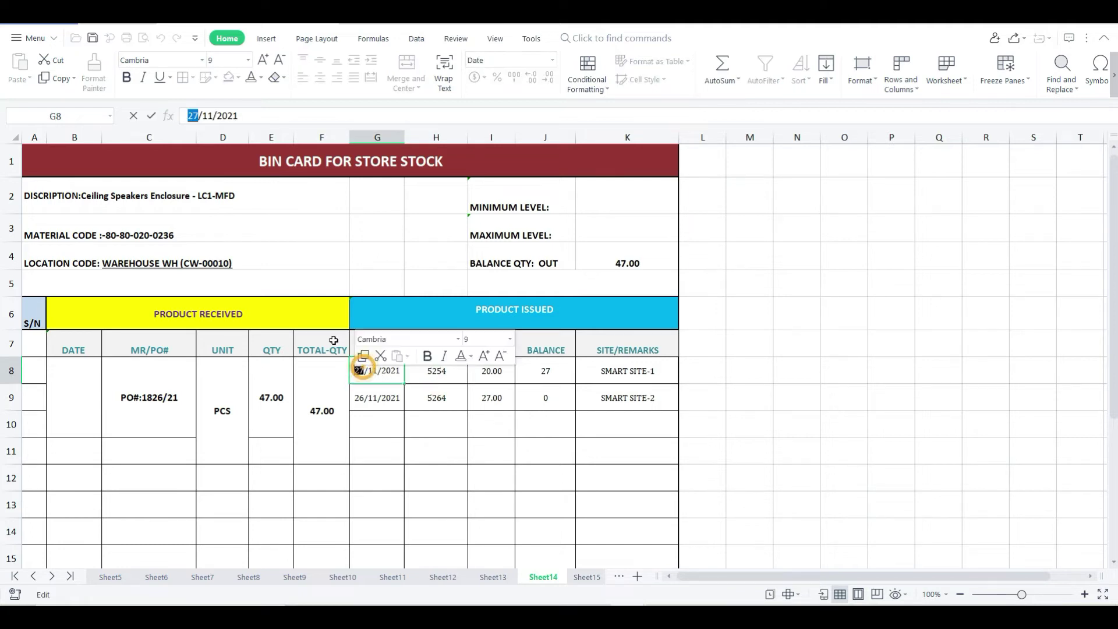
pyautogui.write('25')
pyautogui.press('Return')
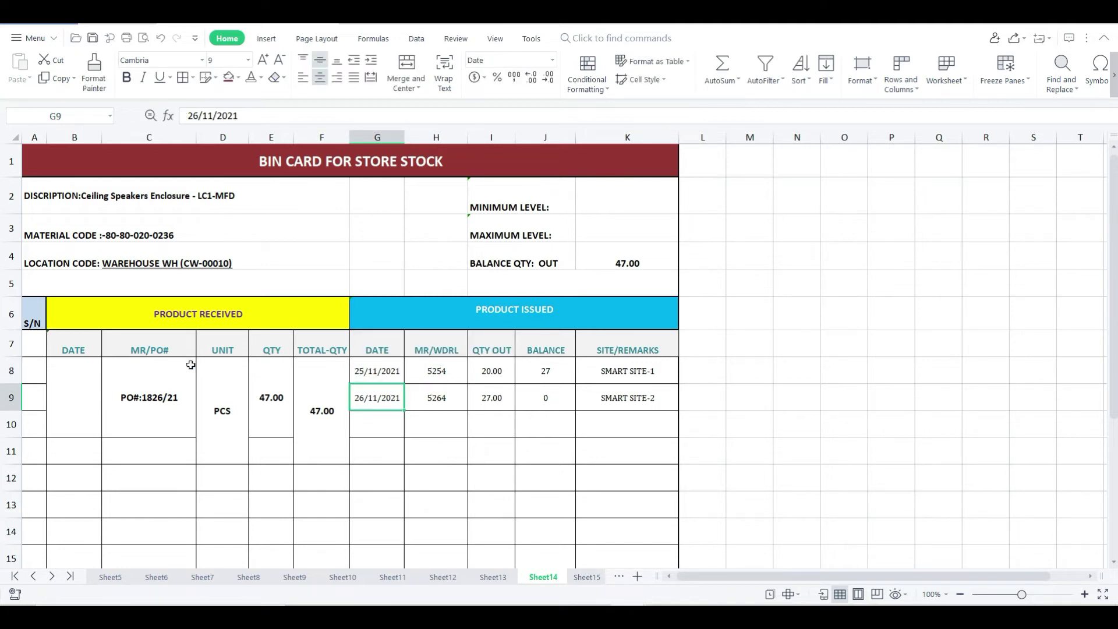
pyautogui.click(443, 377)
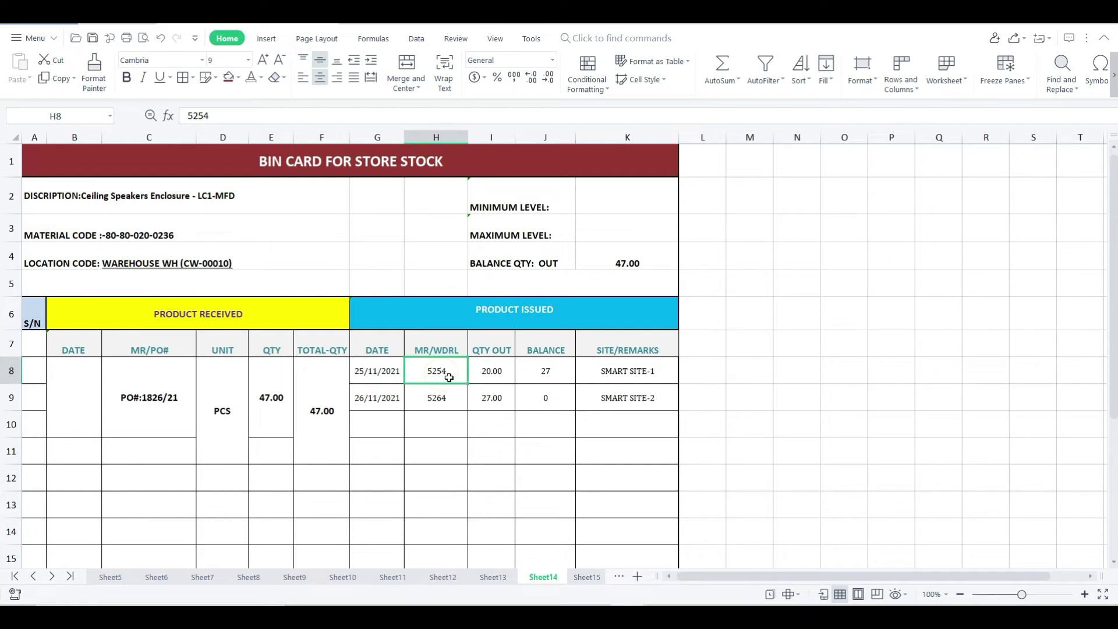
pyautogui.click(495, 375)
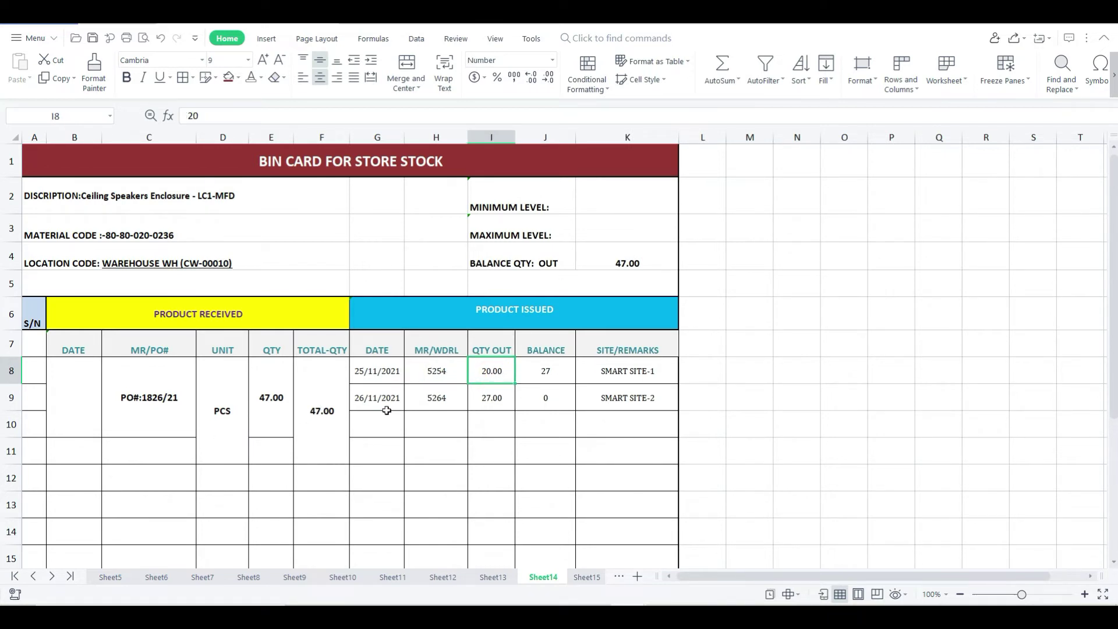
pyautogui.click(566, 373)
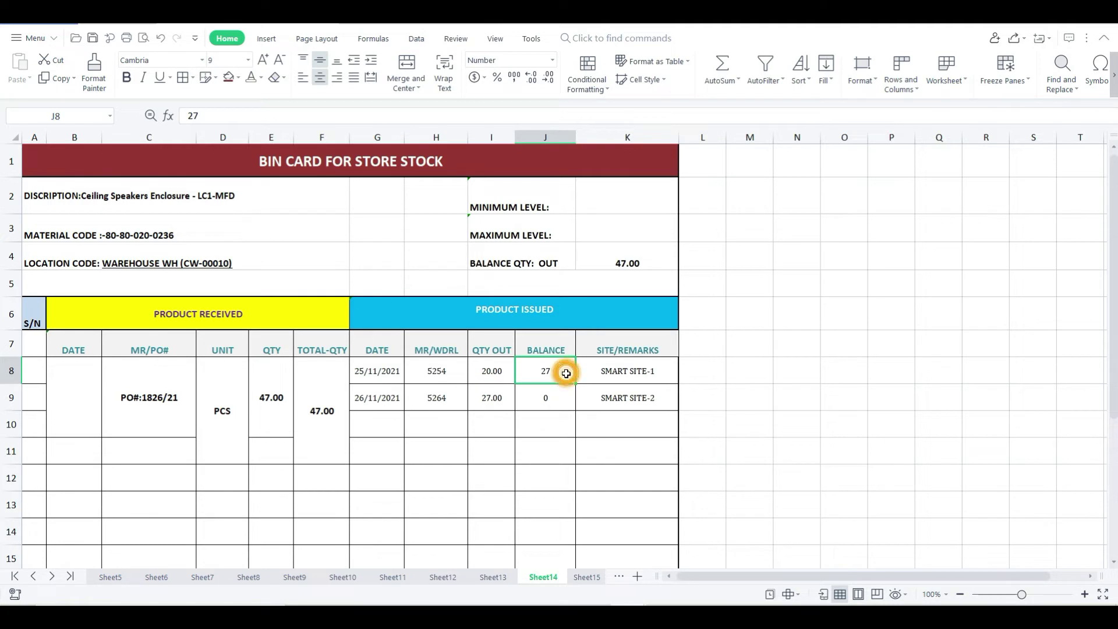
pyautogui.click(493, 401)
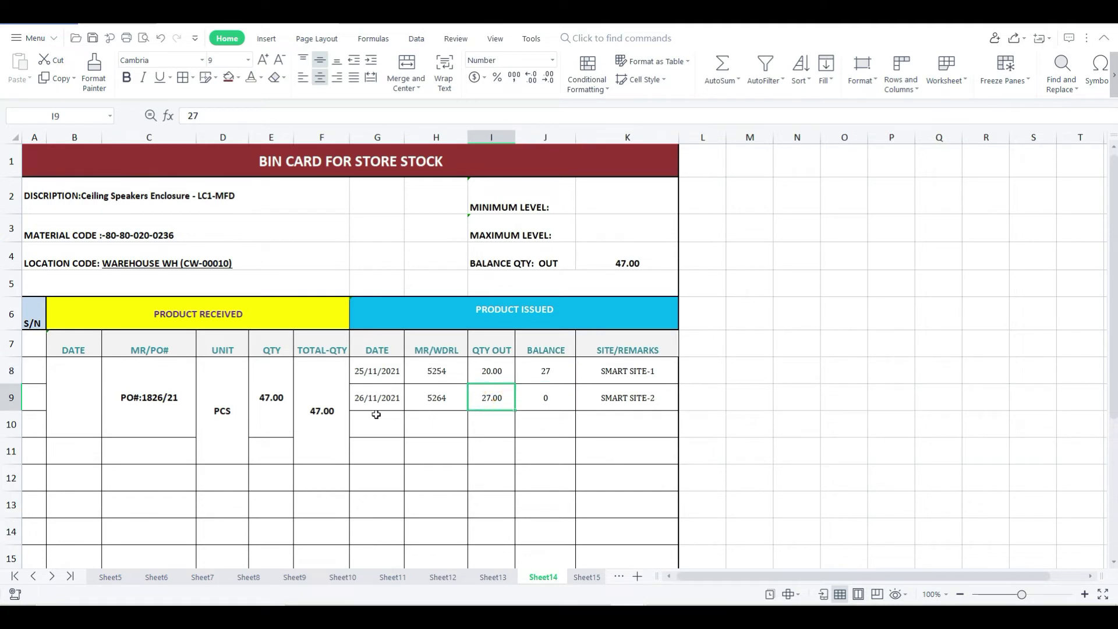
# - Prefix the second MR/WDRL number in H9 with 12 so it reads 125264
pyautogui.doubleClick(437, 401)
pyautogui.click(424, 401)
pyautogui.write('12')
pyautogui.press('Return')
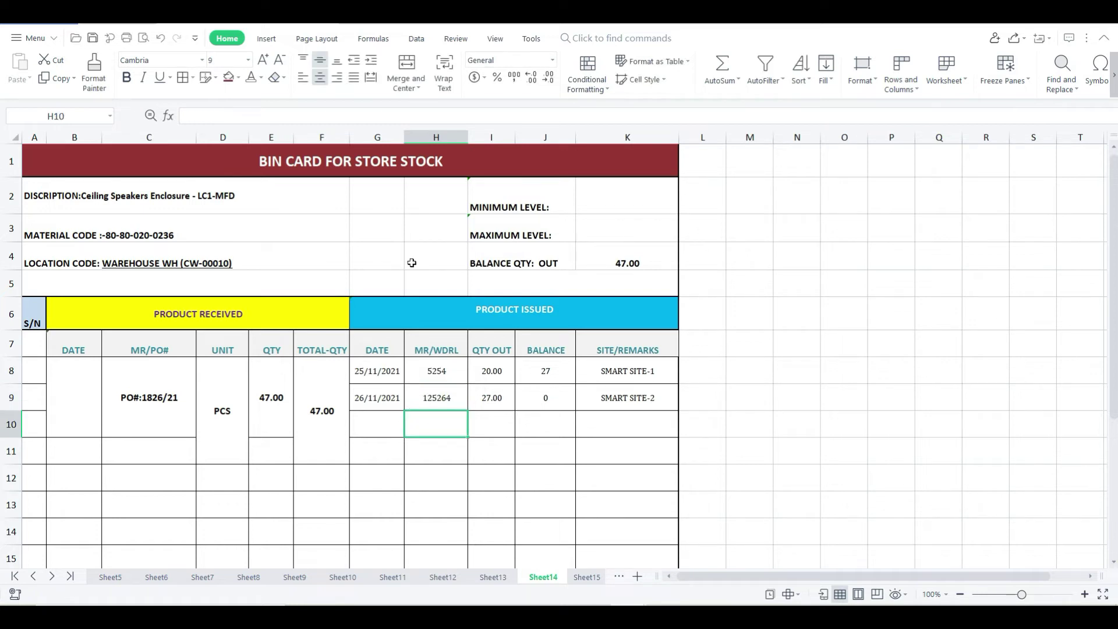
pyautogui.click(453, 374)
pyautogui.click(454, 398)
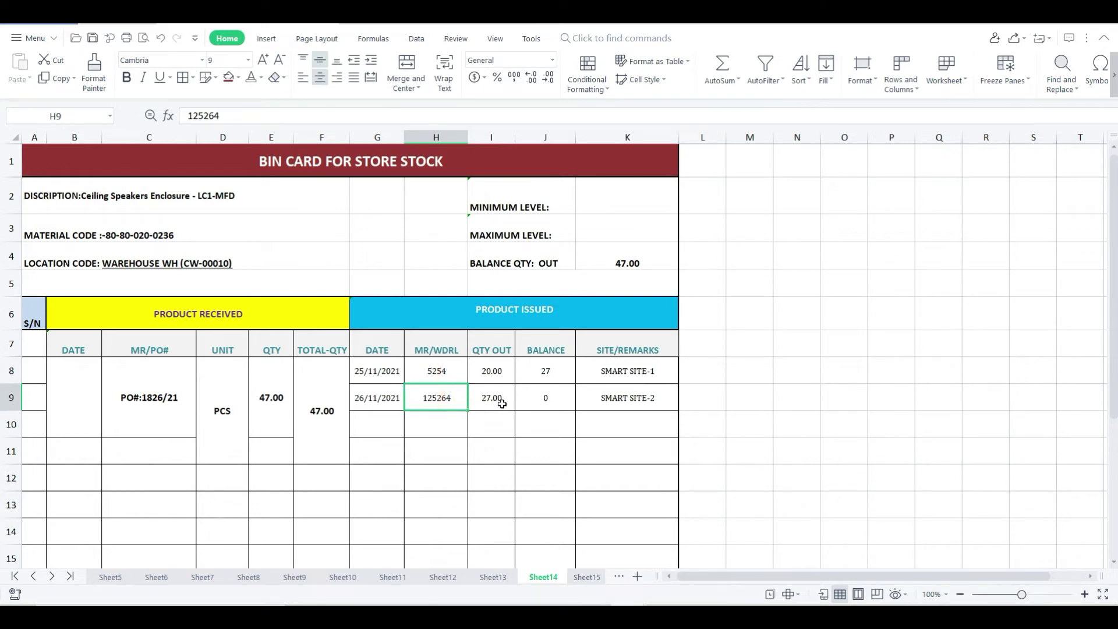
pyautogui.click(502, 403)
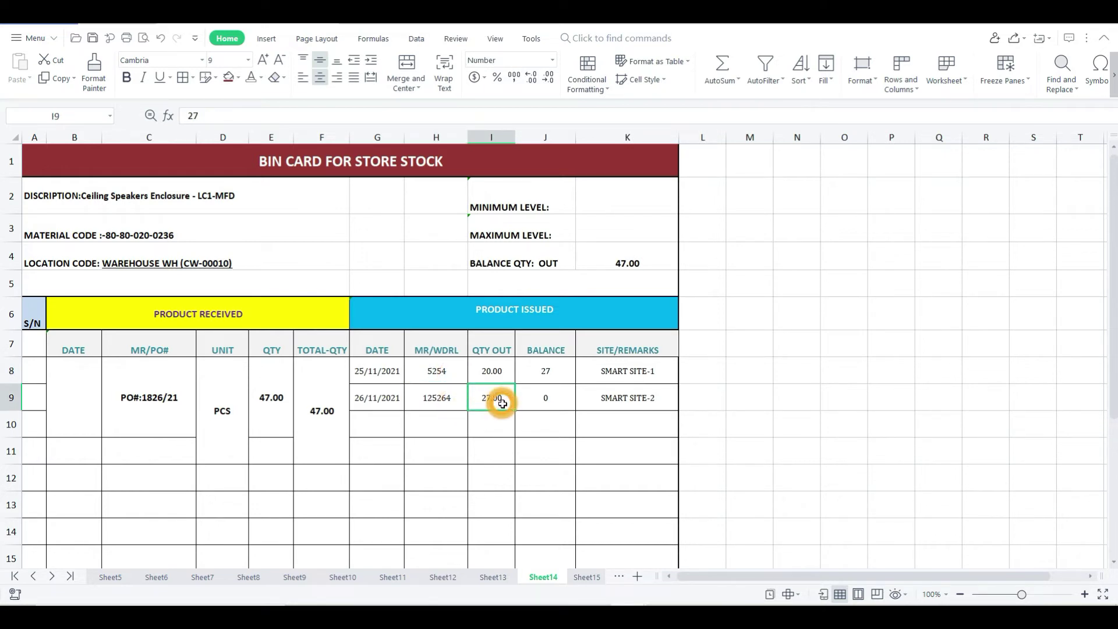
pyautogui.click(547, 408)
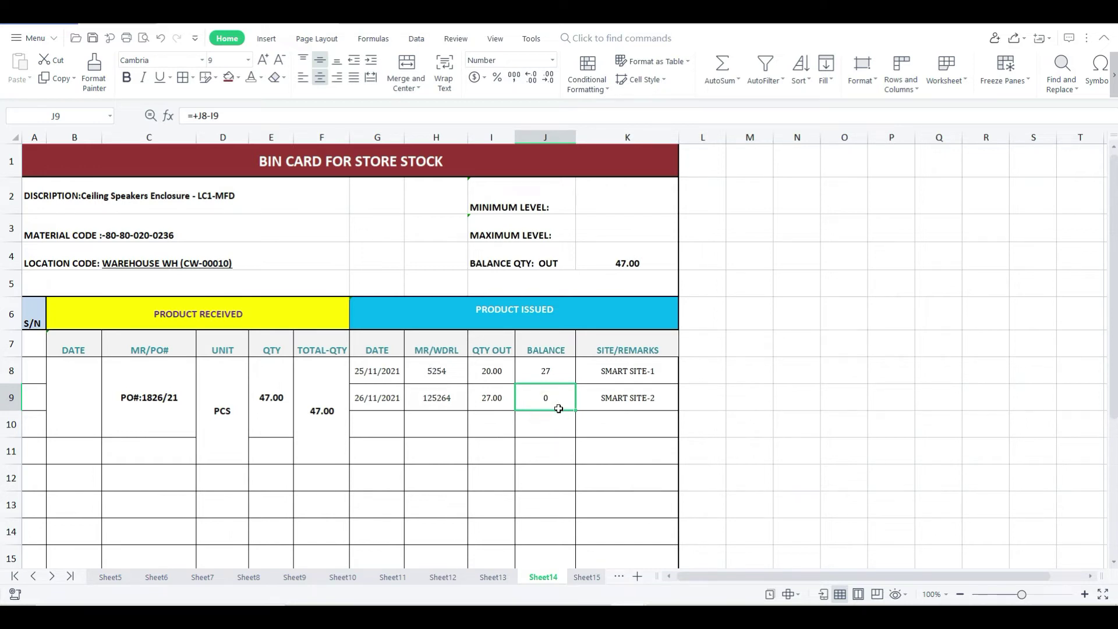
pyautogui.click(644, 400)
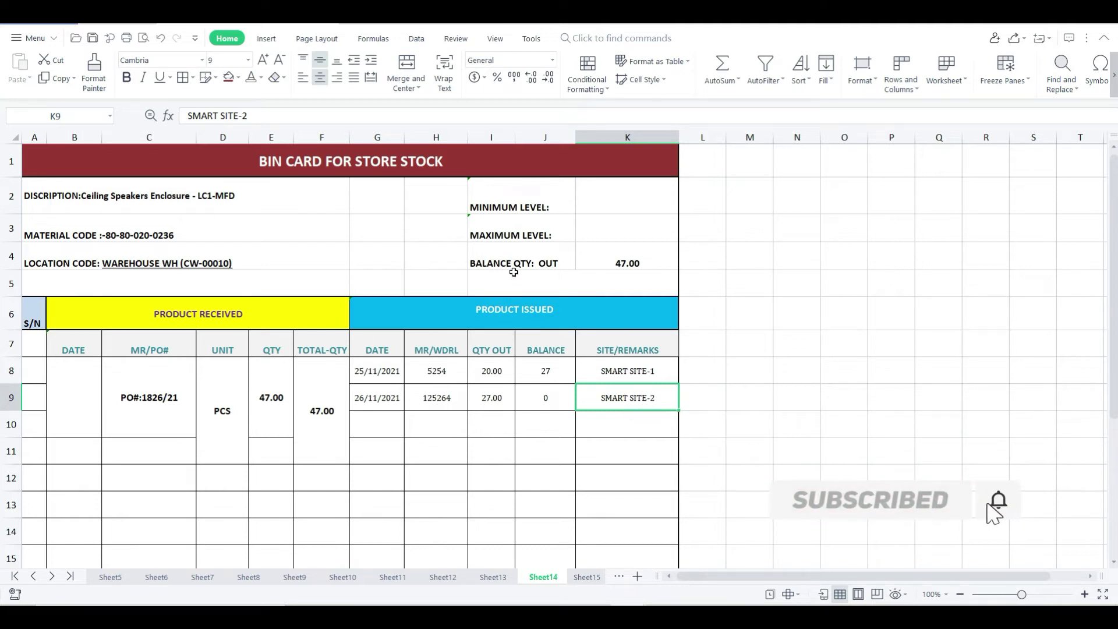
pyautogui.click(640, 267)
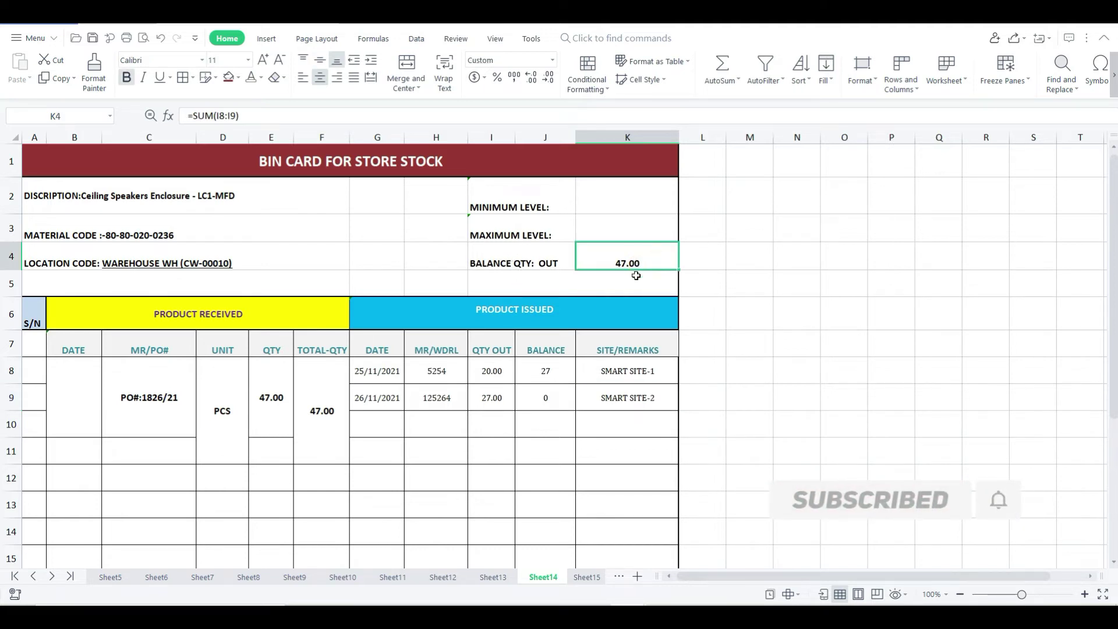
pyautogui.click(339, 424)
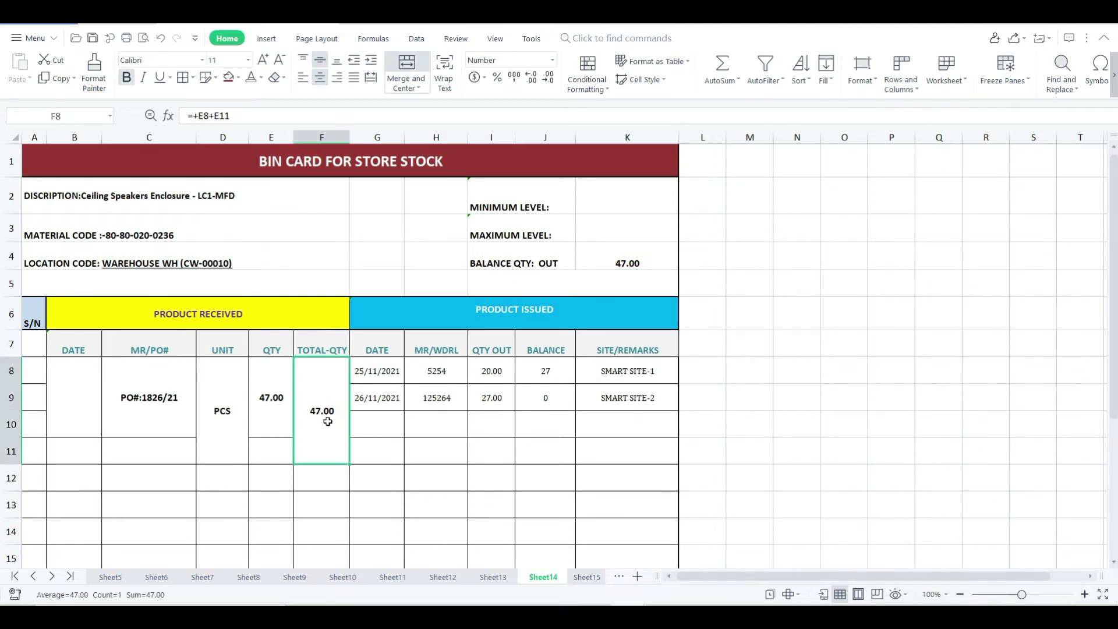
pyautogui.click(549, 396)
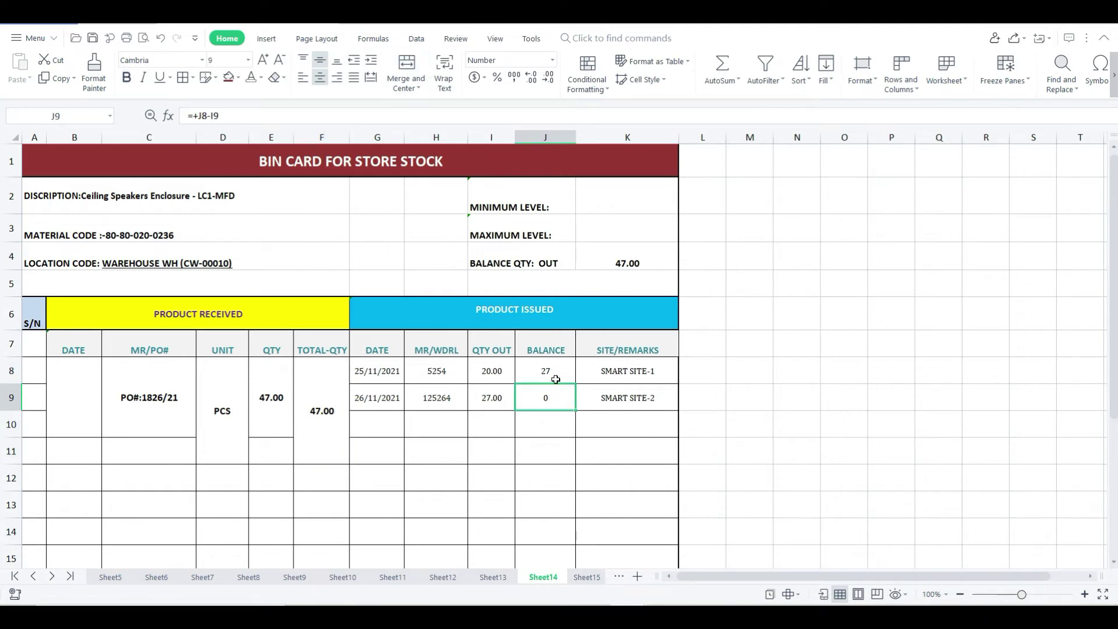
pyautogui.click(556, 374)
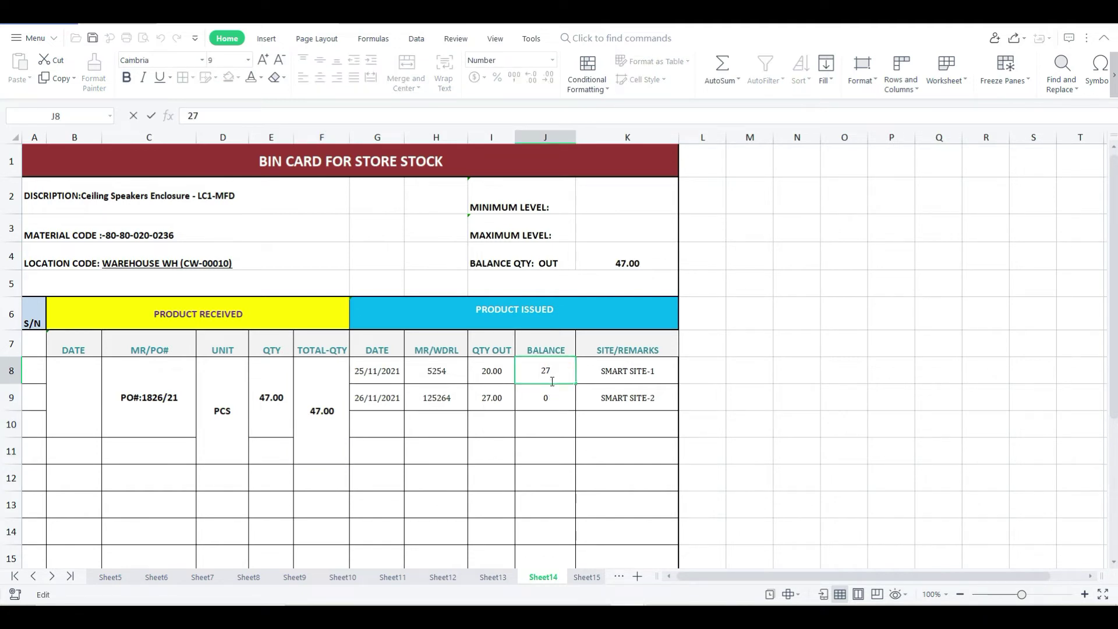
pyautogui.doubleClick(499, 373)
pyautogui.click(560, 374)
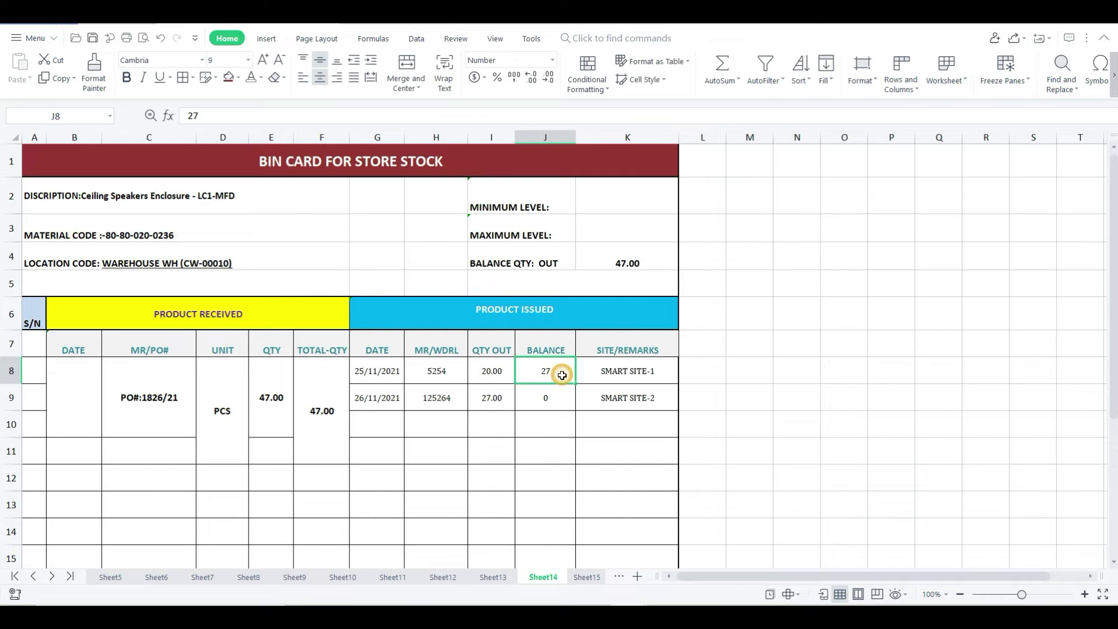
pyautogui.doubleClick(534, 397)
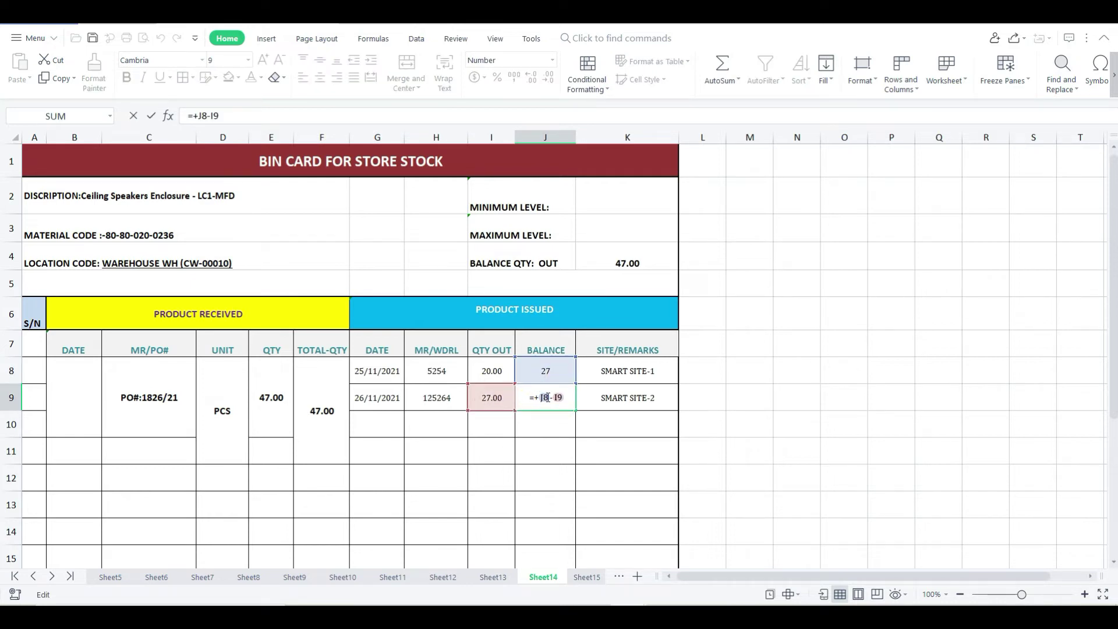
pyautogui.click(600, 394)
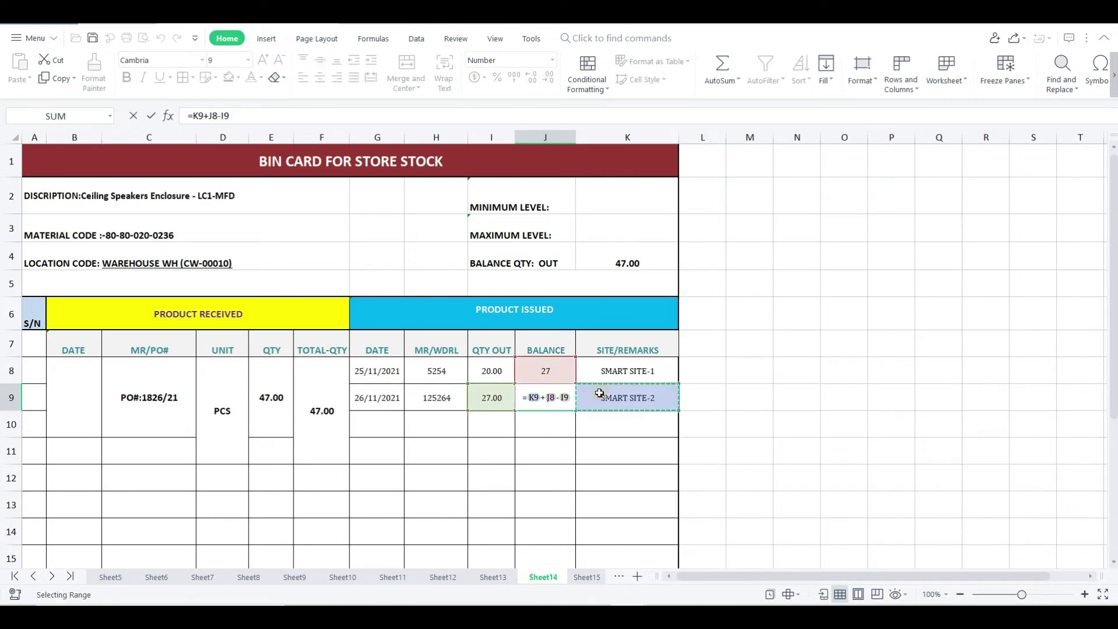
pyautogui.press('Return')
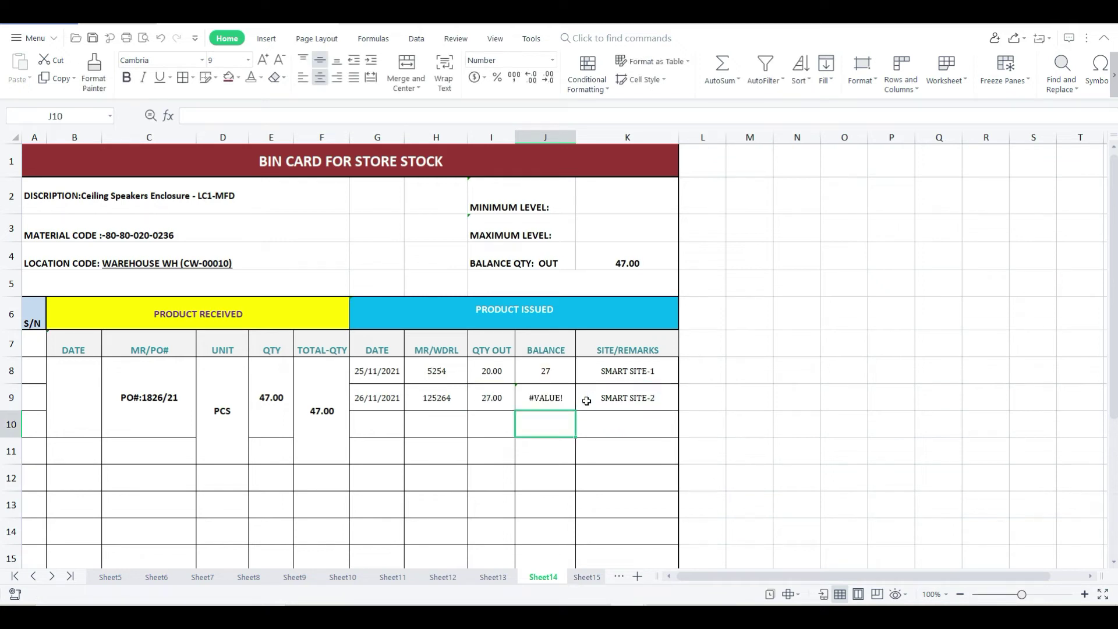
pyautogui.hotkey('ctrl', 'z')
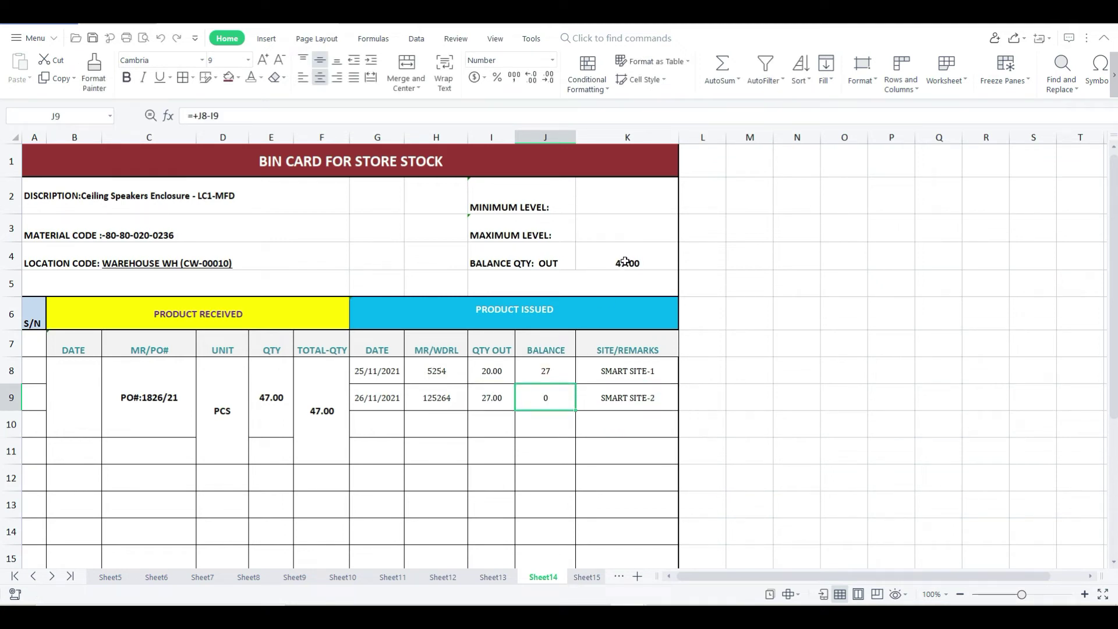
pyautogui.click(625, 262)
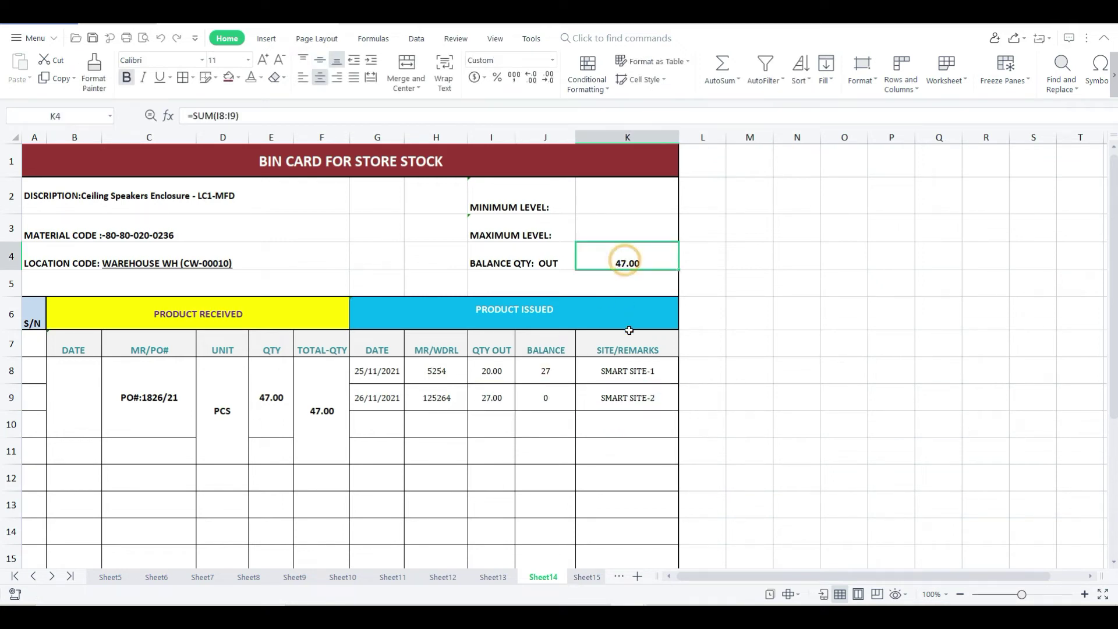
# - Replace the K4 total with =SUM(I8:I15) over the QTY OUT column, giving 47.00
pyautogui.doubleClick(653, 264)
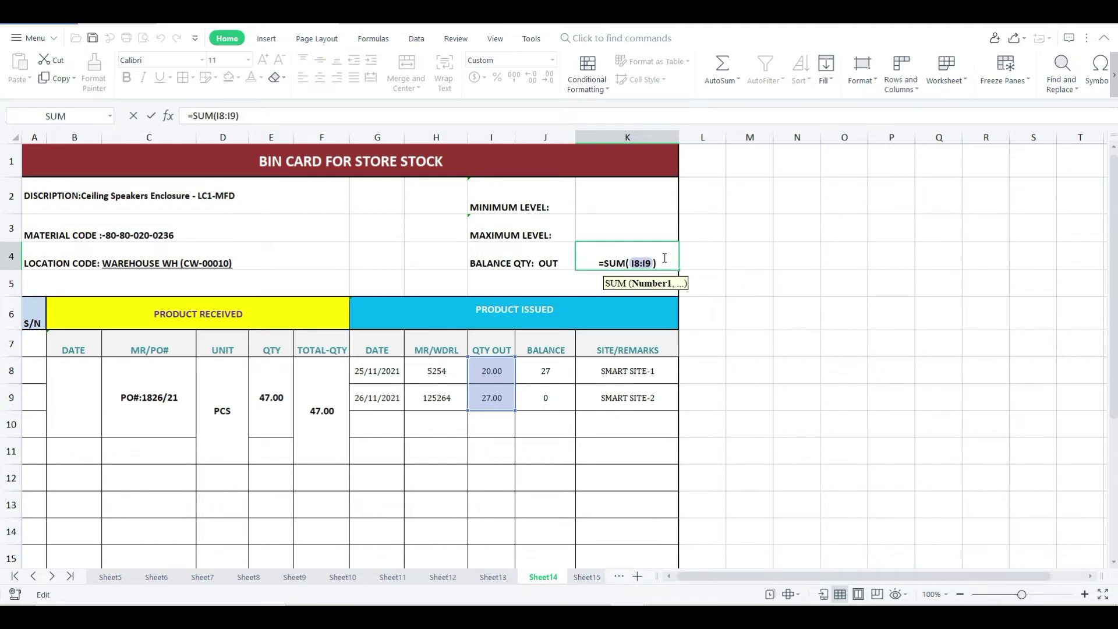
pyautogui.press('Return')
pyautogui.click(644, 250)
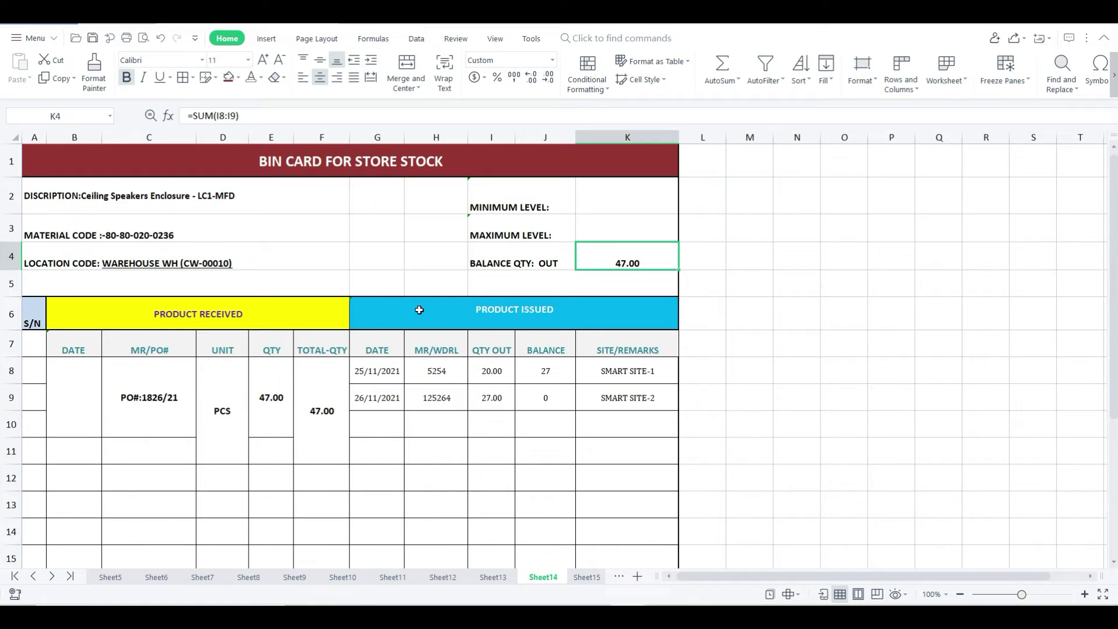
pyautogui.write('=SUM(')
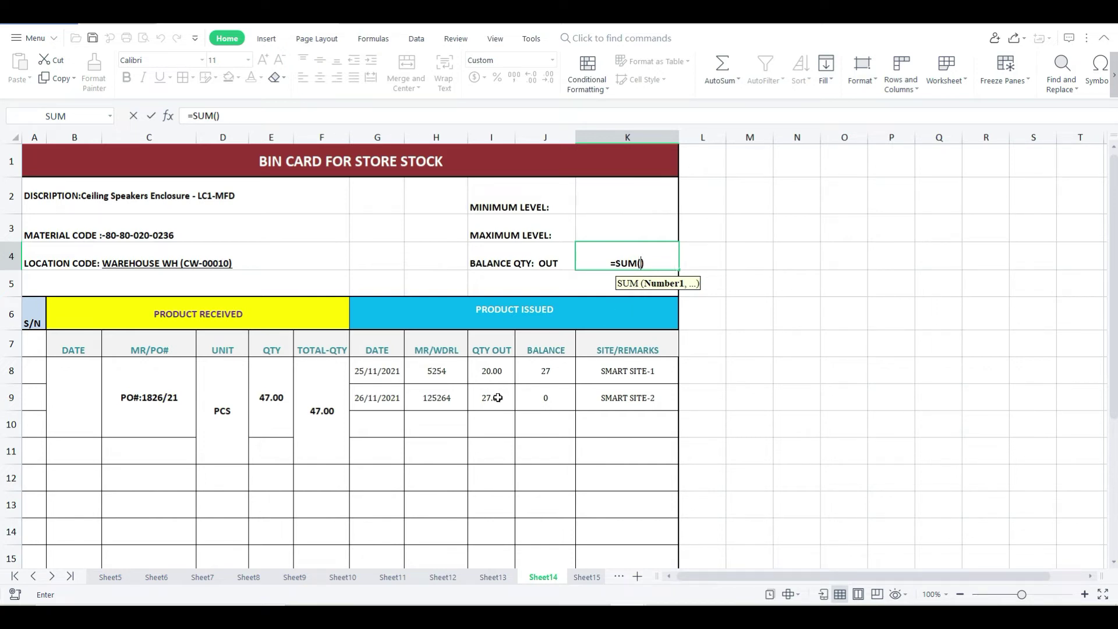
pyautogui.moveTo(495, 376); pyautogui.dragTo(510, 564)
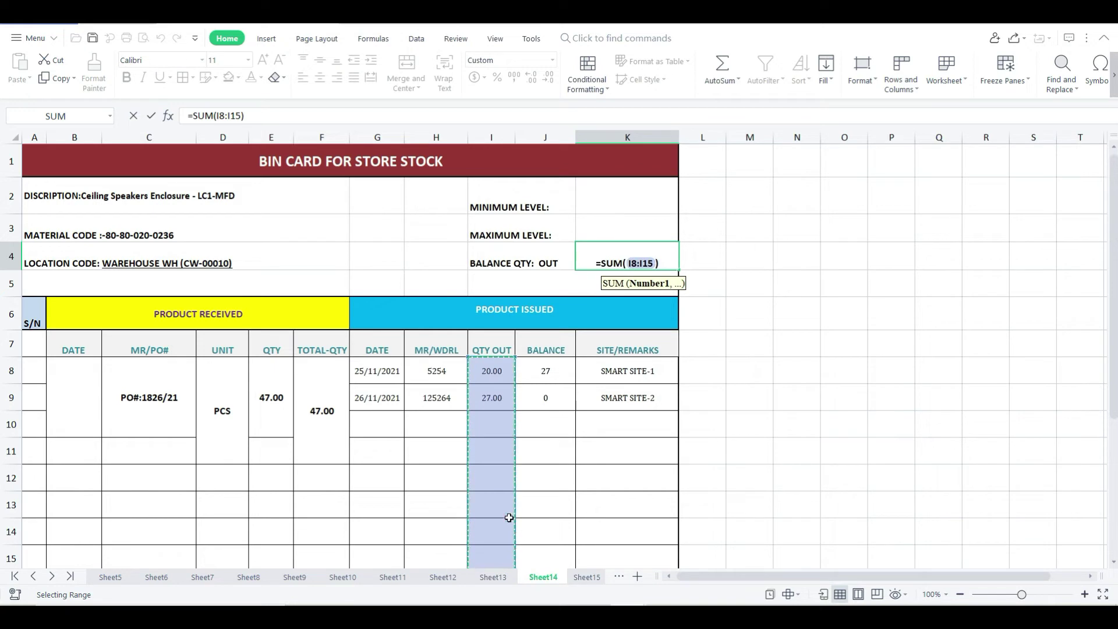
pyautogui.press('Return')
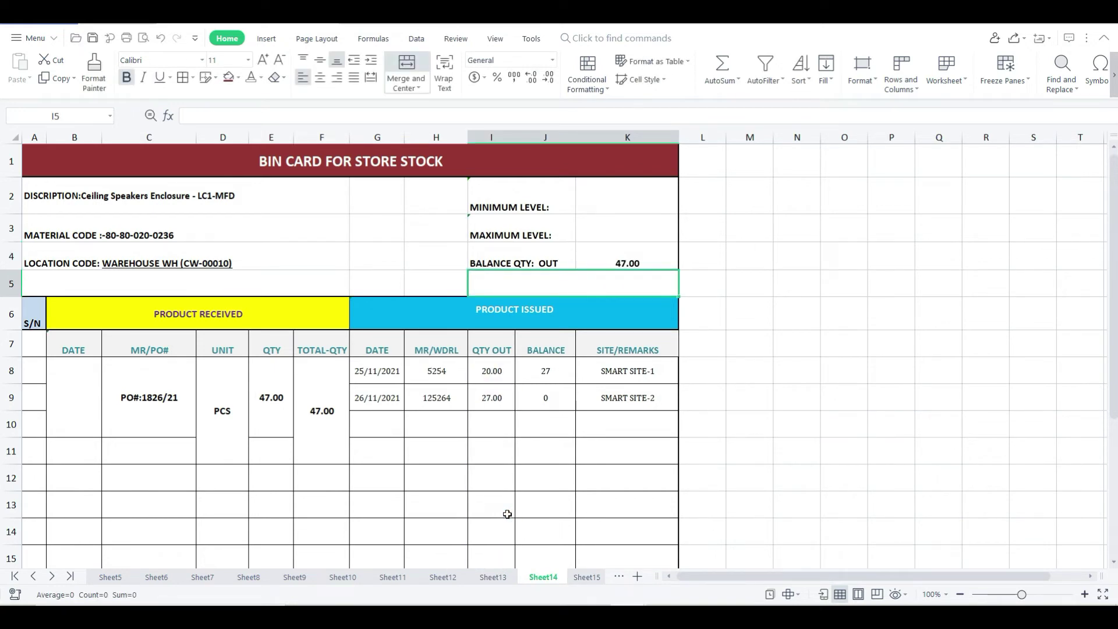
pyautogui.click(631, 262)
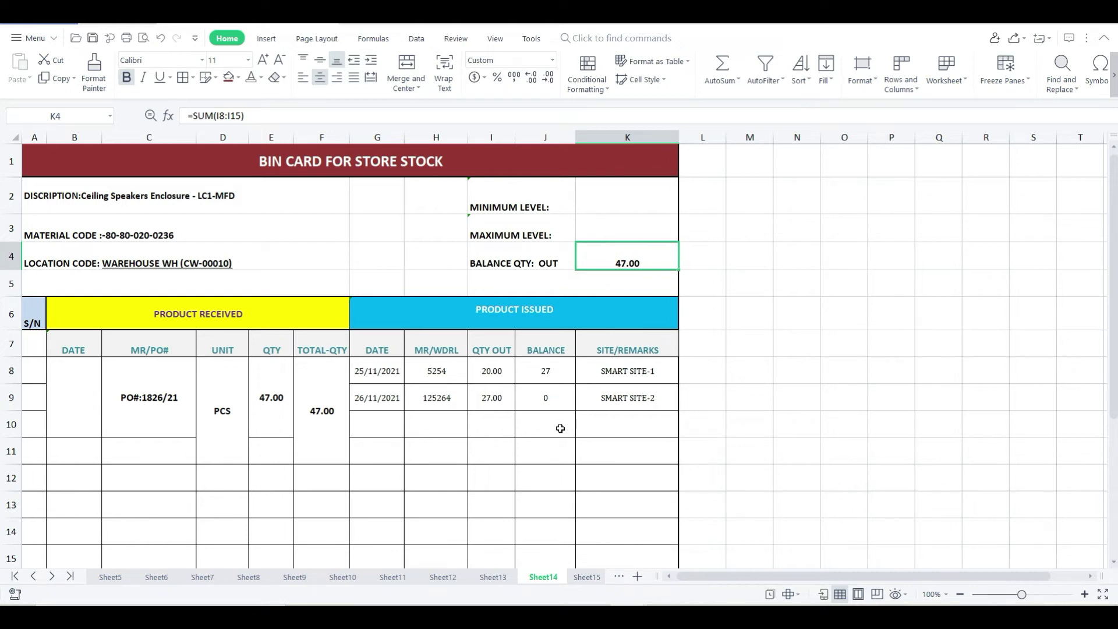
pyautogui.moveTo(492, 384); pyautogui.dragTo(492, 424)
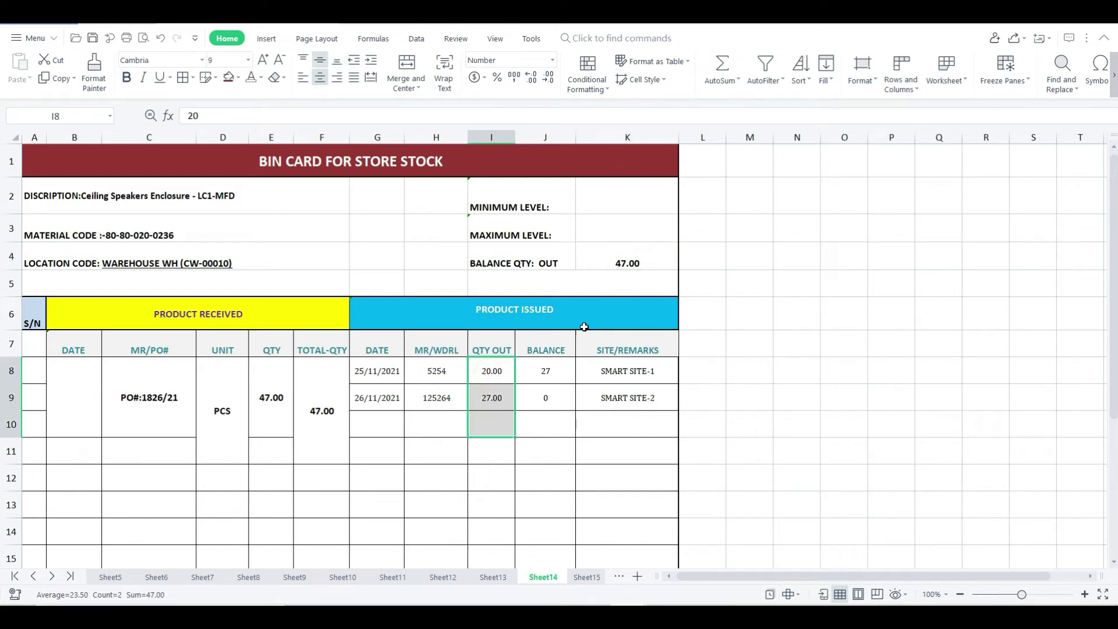
pyautogui.click(493, 424)
pyautogui.write('20')
pyautogui.press('Return')
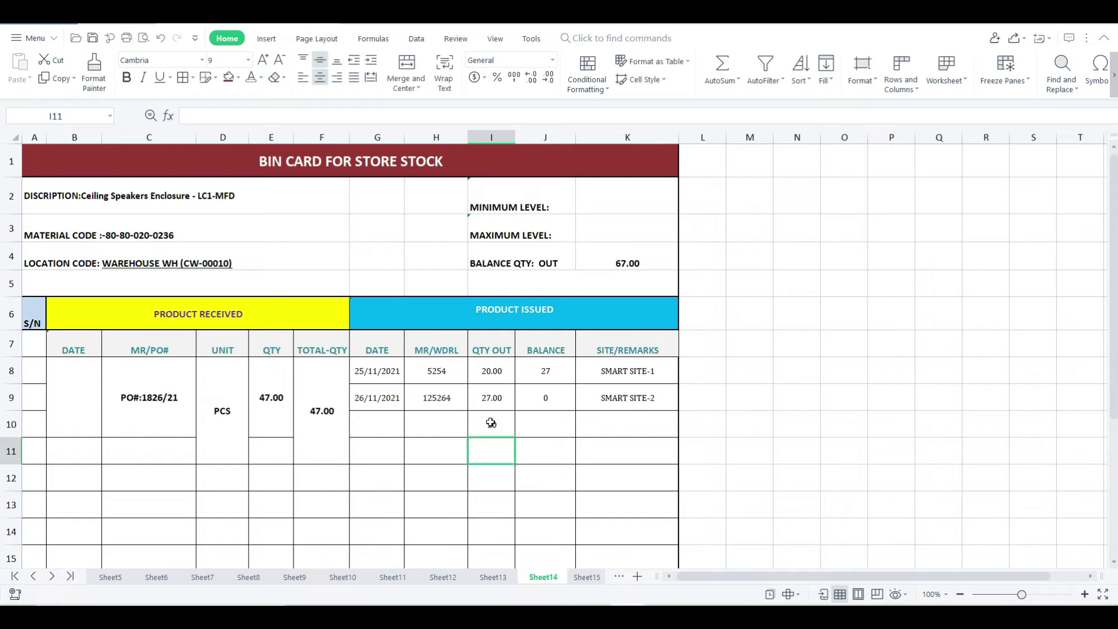
pyautogui.click(645, 259)
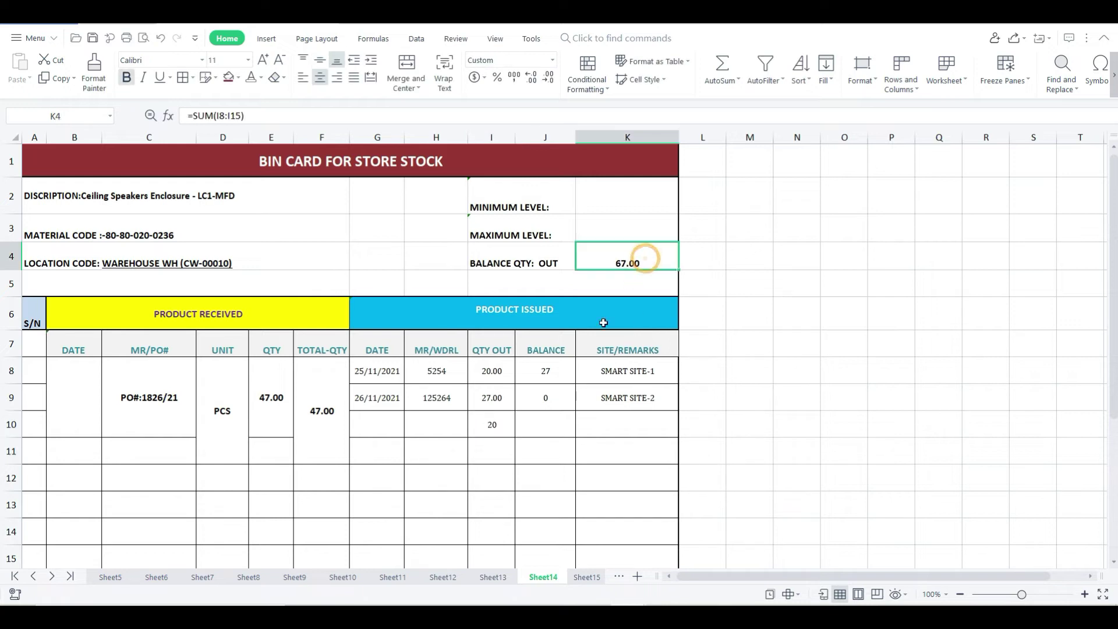
pyautogui.click(501, 429)
pyautogui.press('Delete')
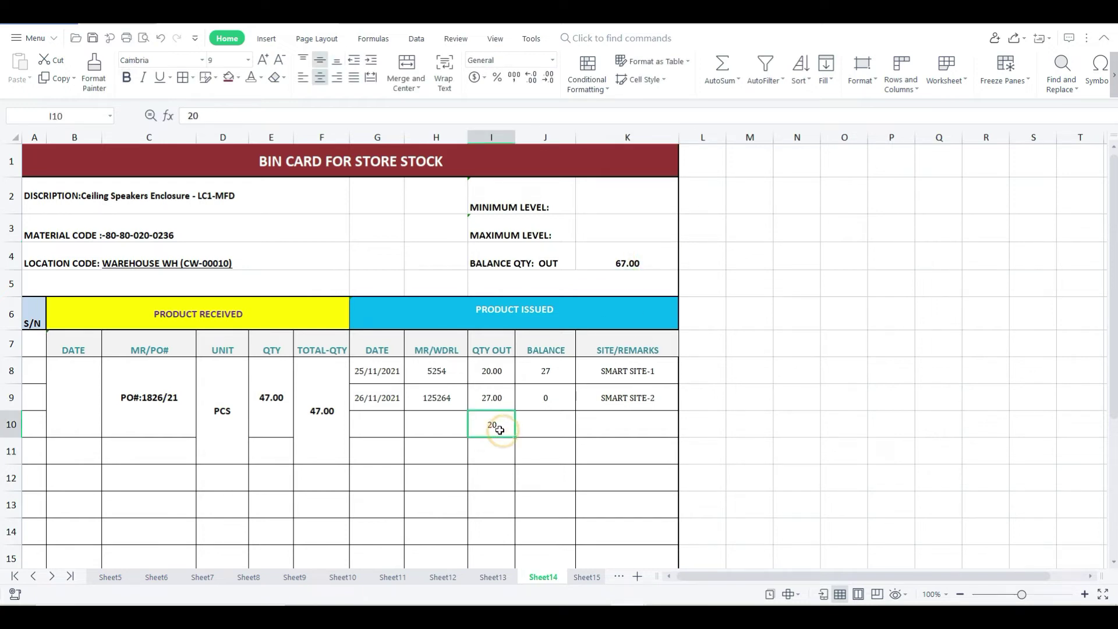
pyautogui.click(542, 431)
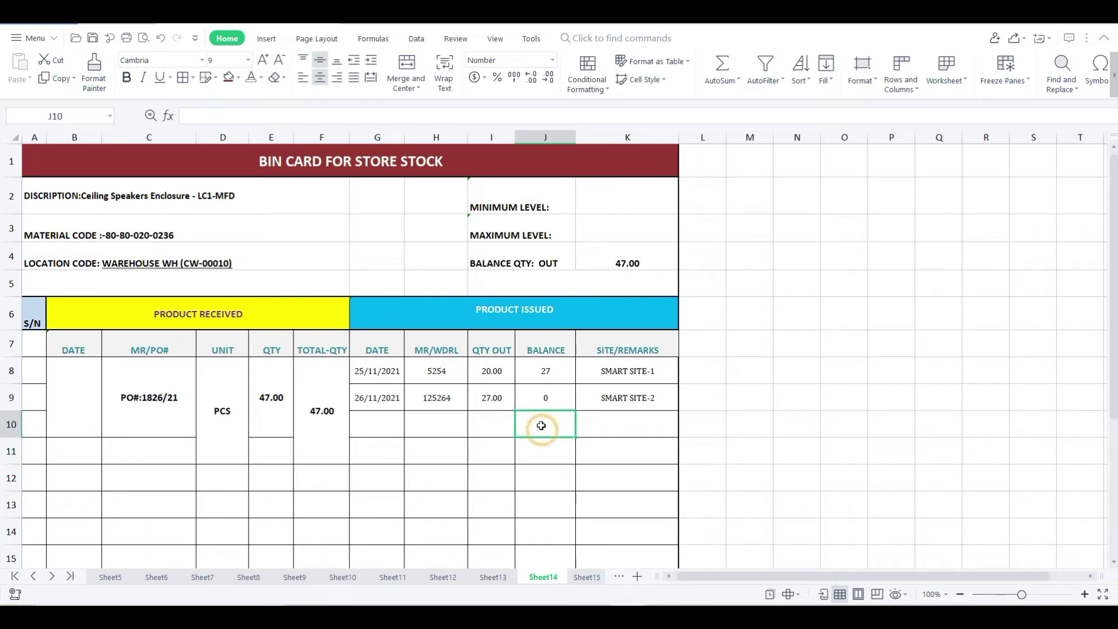
pyautogui.click(619, 394)
pyautogui.moveTo(621, 392); pyautogui.dragTo(372, 378)
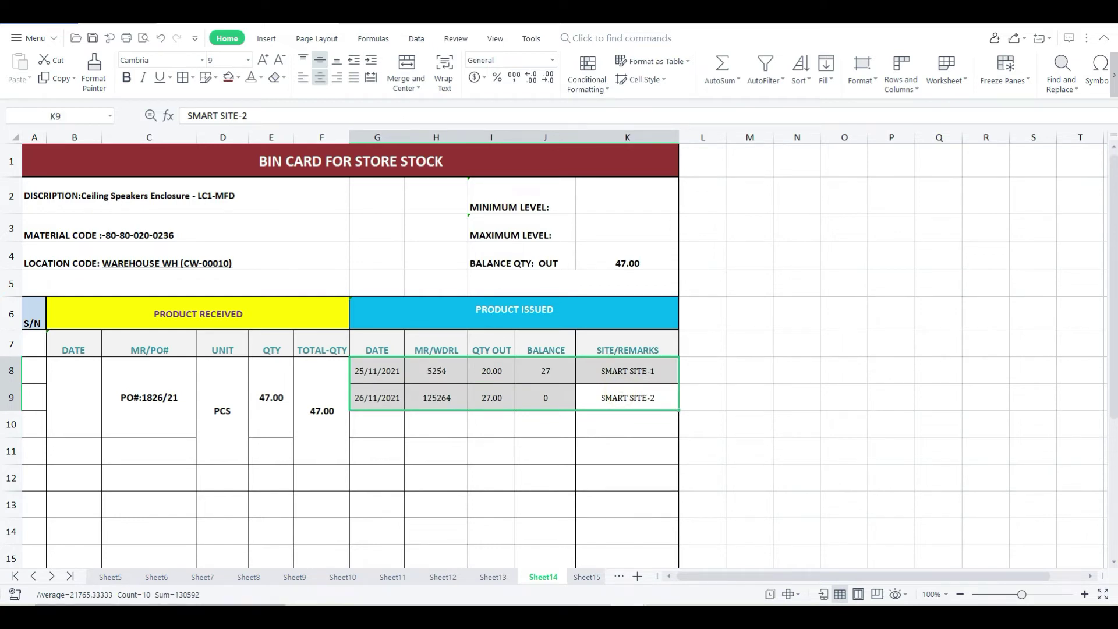
# - From HOME SHEET, follow the Ceiling Speakers ISSUANCE CARD link to its Sheet14 bin card
pyautogui.click(15, 577)
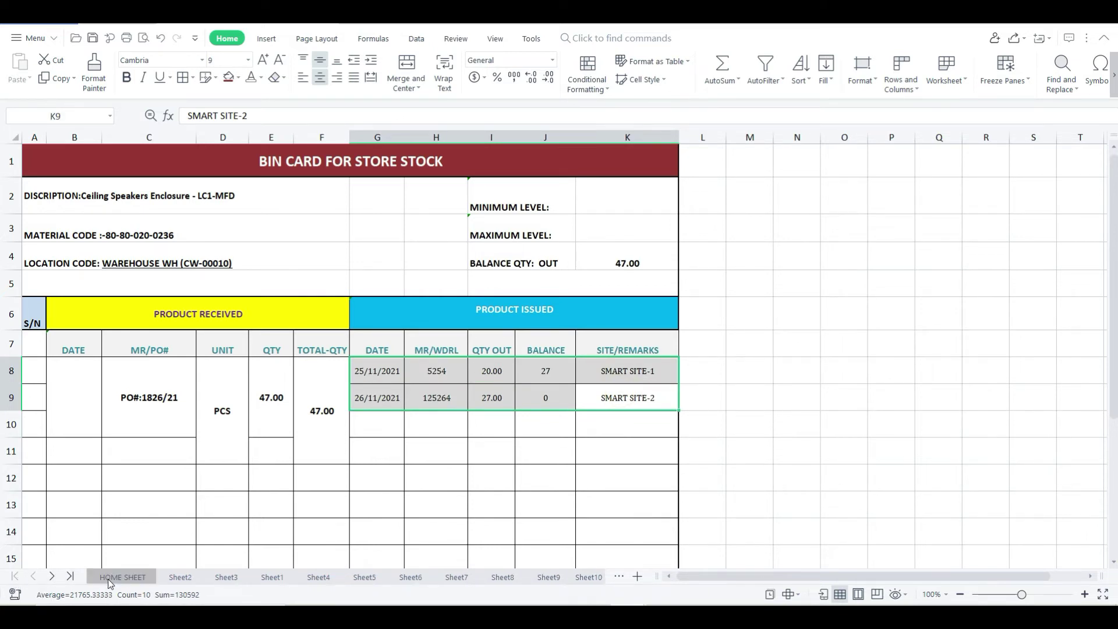
pyautogui.click(112, 576)
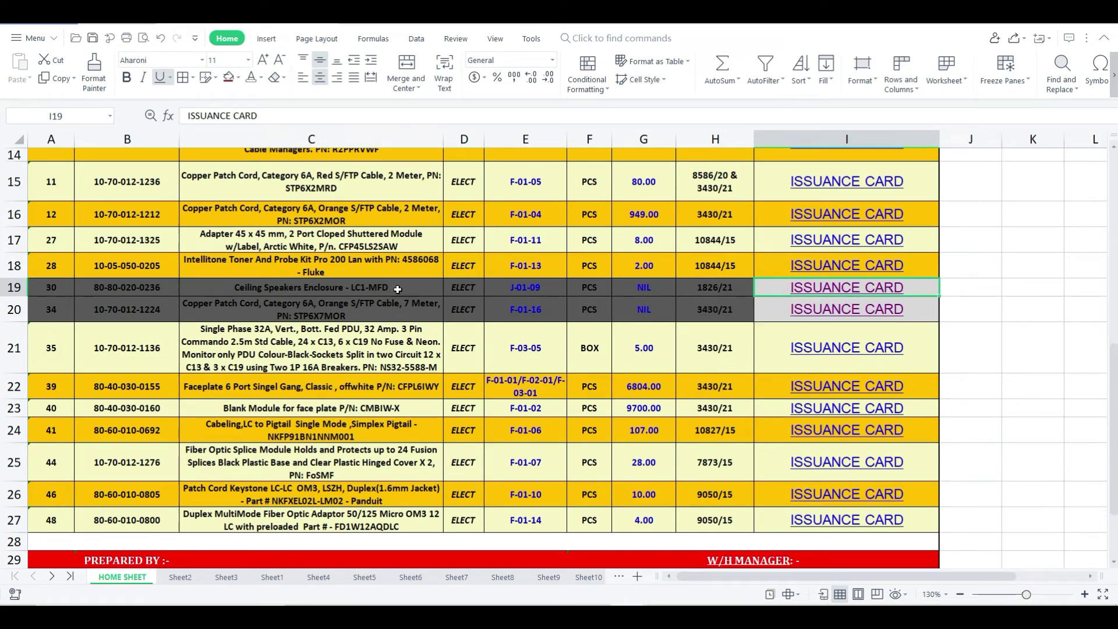
pyautogui.click(878, 293)
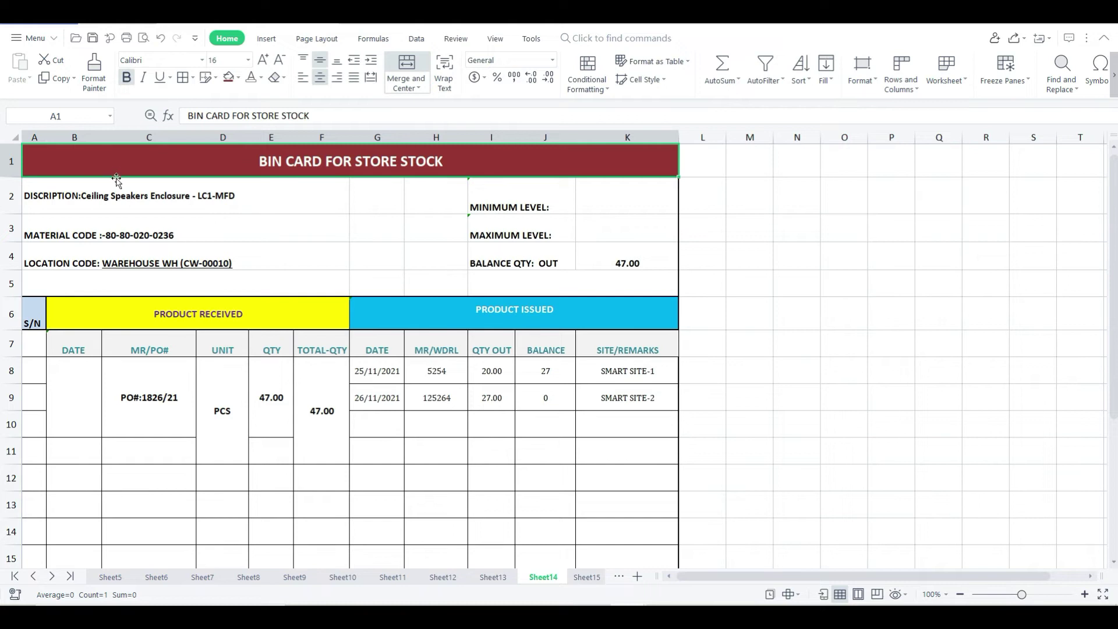
pyautogui.moveTo(119, 181)
pyautogui.mouseDown()
pyautogui.moveTo(573, 365)
pyautogui.moveTo(546, 516)
pyautogui.moveTo(559, 522)
pyautogui.mouseUp()
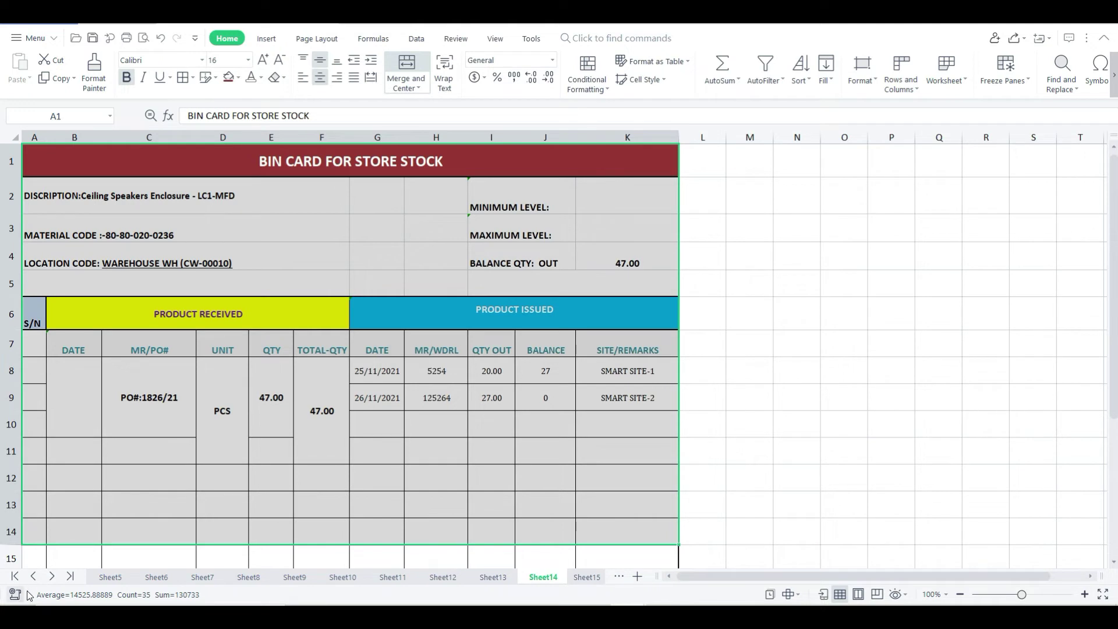
# - Return to HOME SHEET and look through the Sheet2, Sheet3 and Sheet1 bin cards
pyautogui.click(14, 577)
pyautogui.click(121, 578)
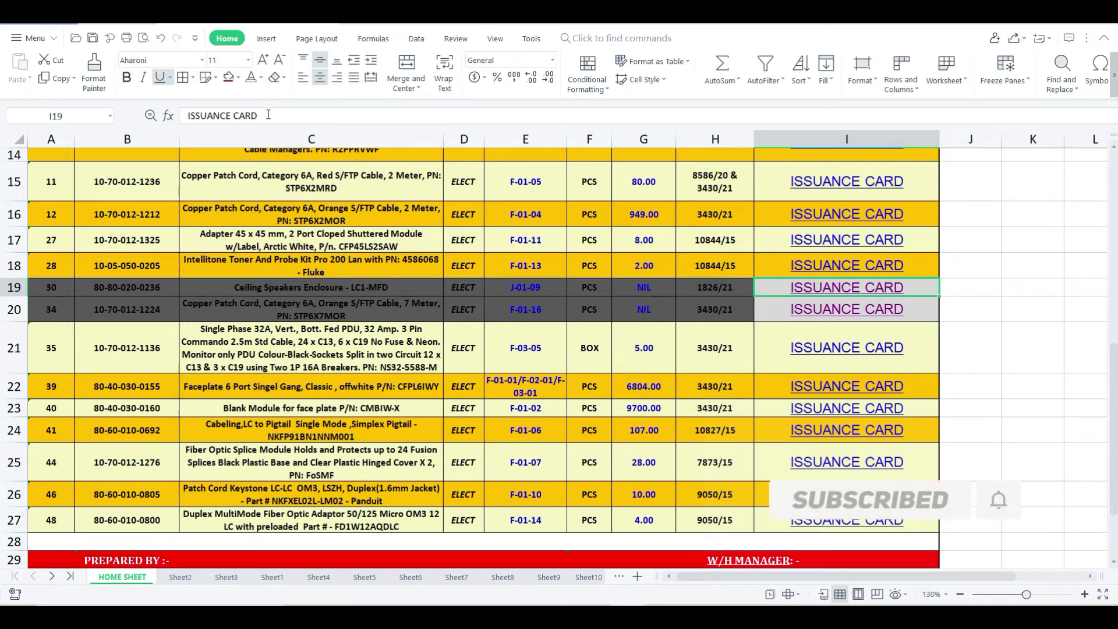
pyautogui.moveTo(63, 182); pyautogui.dragTo(848, 512)
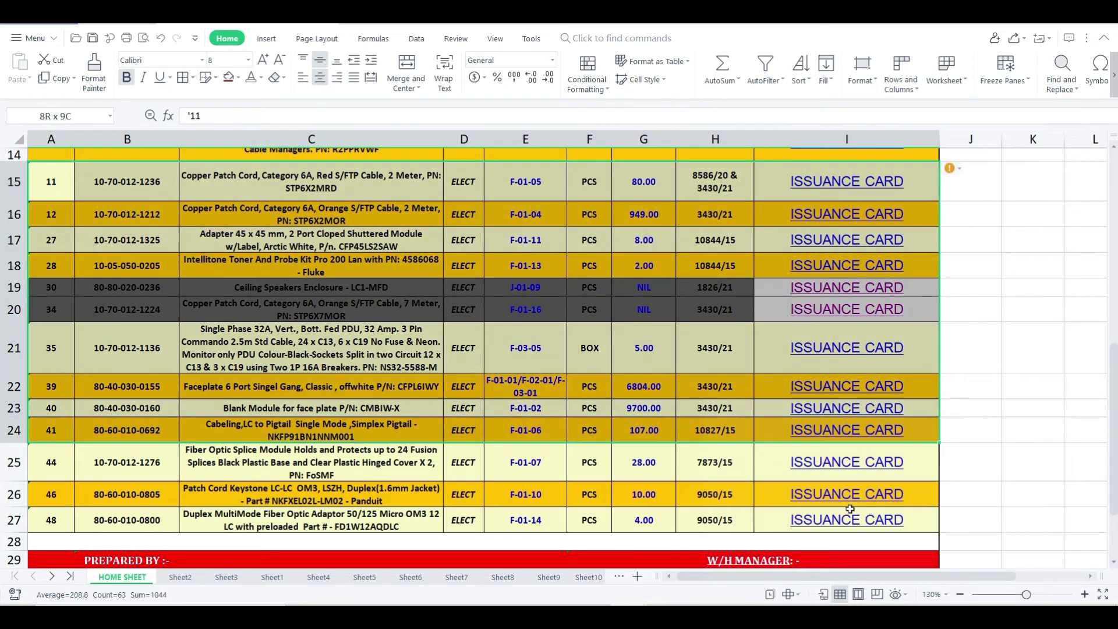
pyautogui.click(188, 578)
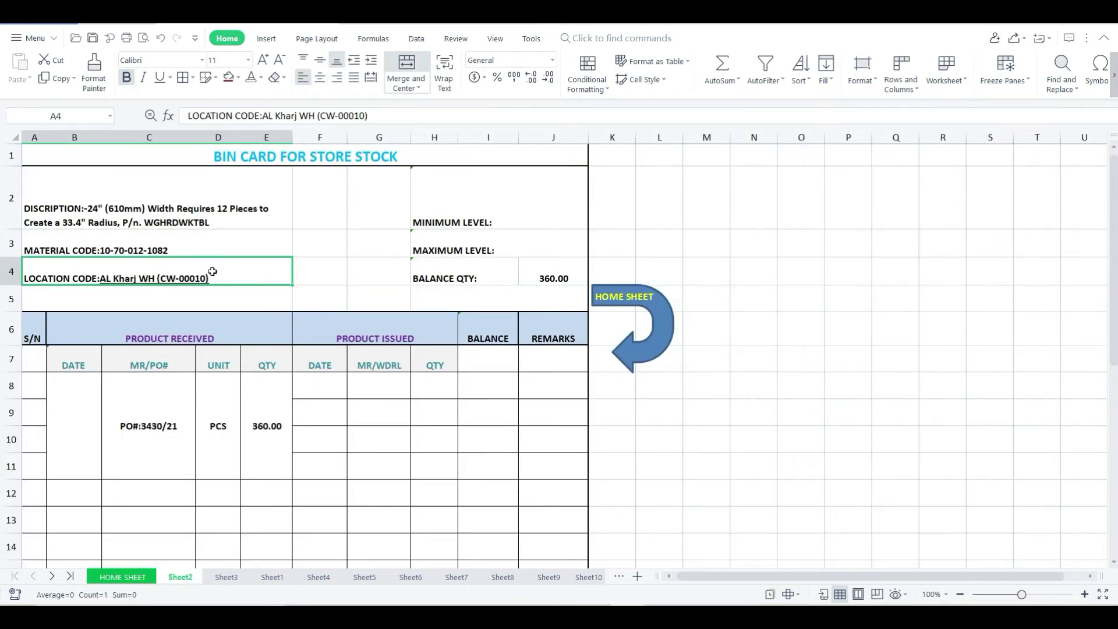
pyautogui.click(235, 581)
pyautogui.click(275, 580)
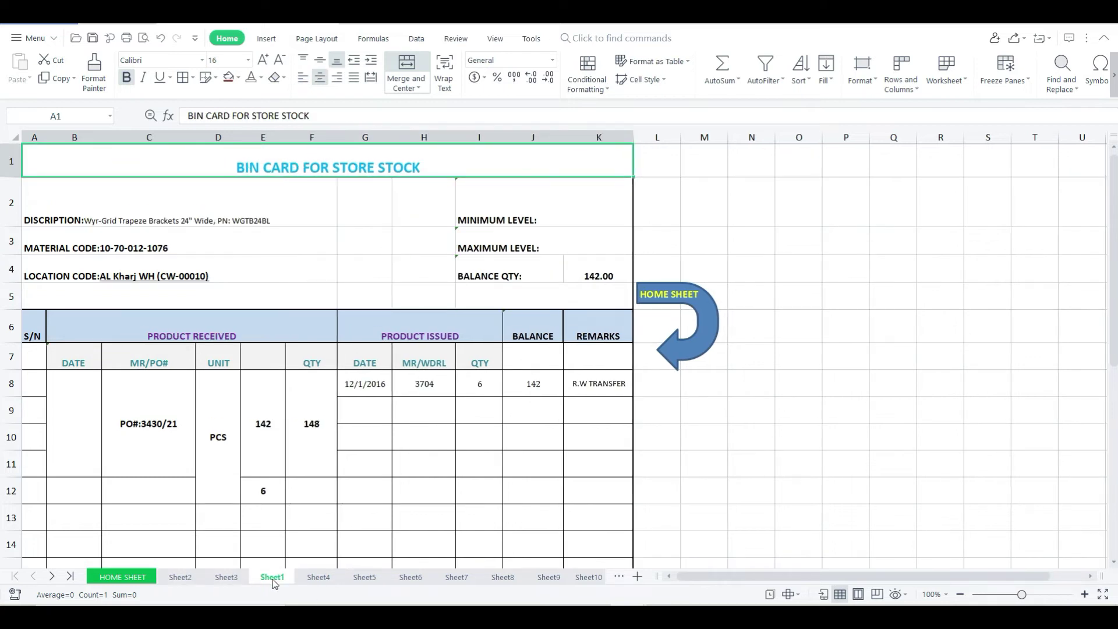
pyautogui.click(126, 580)
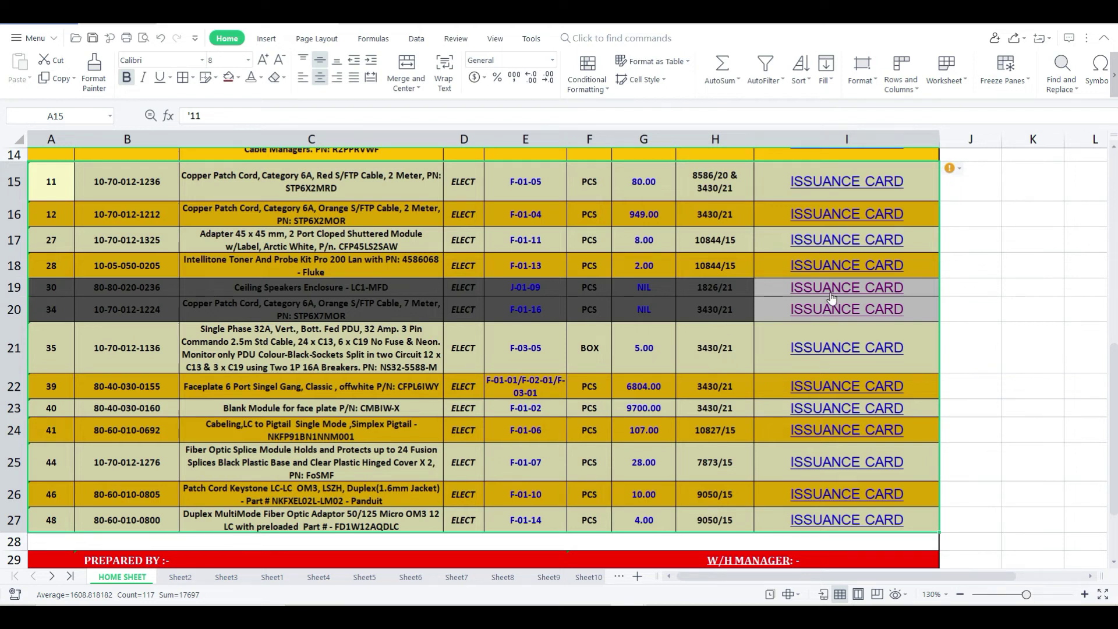
# - Follow the I19 ISSUANCE CARD link again to reopen the Sheet14 bin card
pyautogui.click(711, 287)
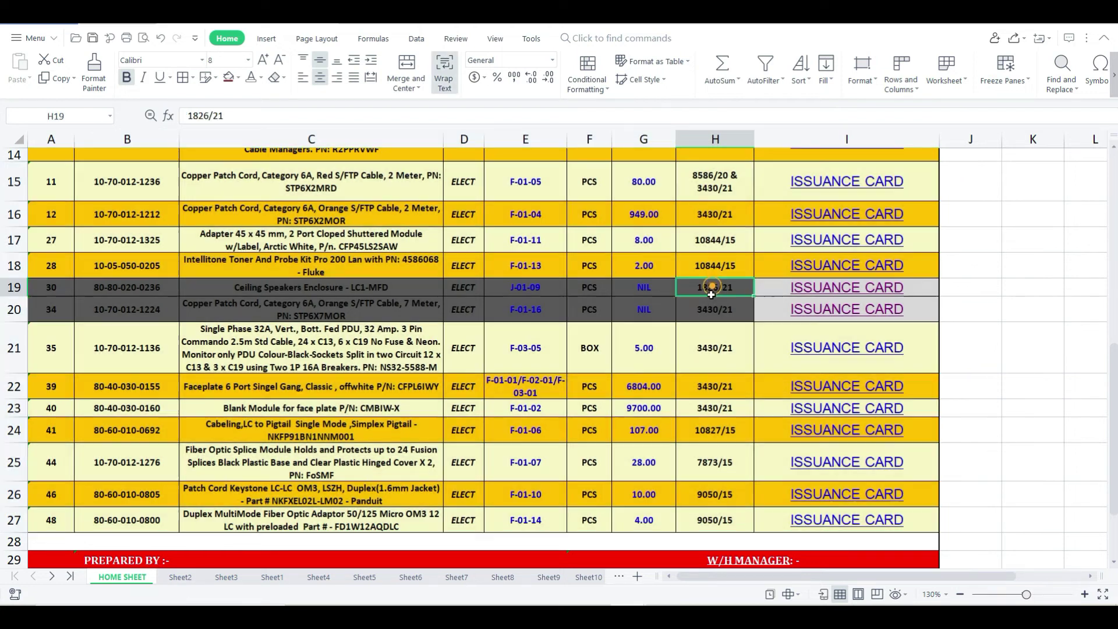
pyautogui.click(884, 290)
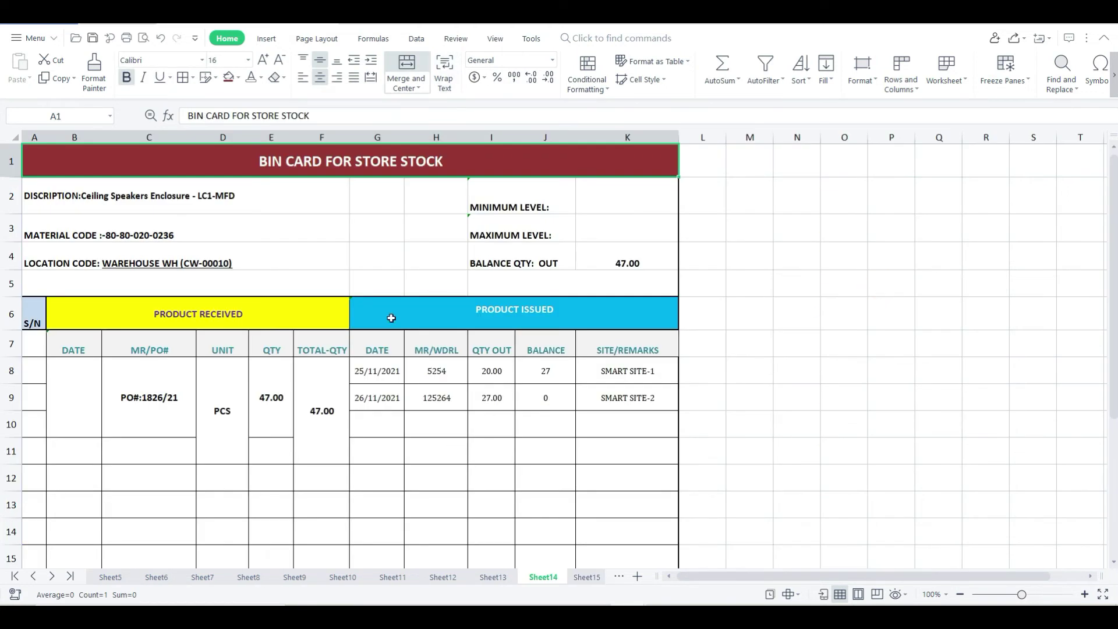
pyautogui.click(13, 577)
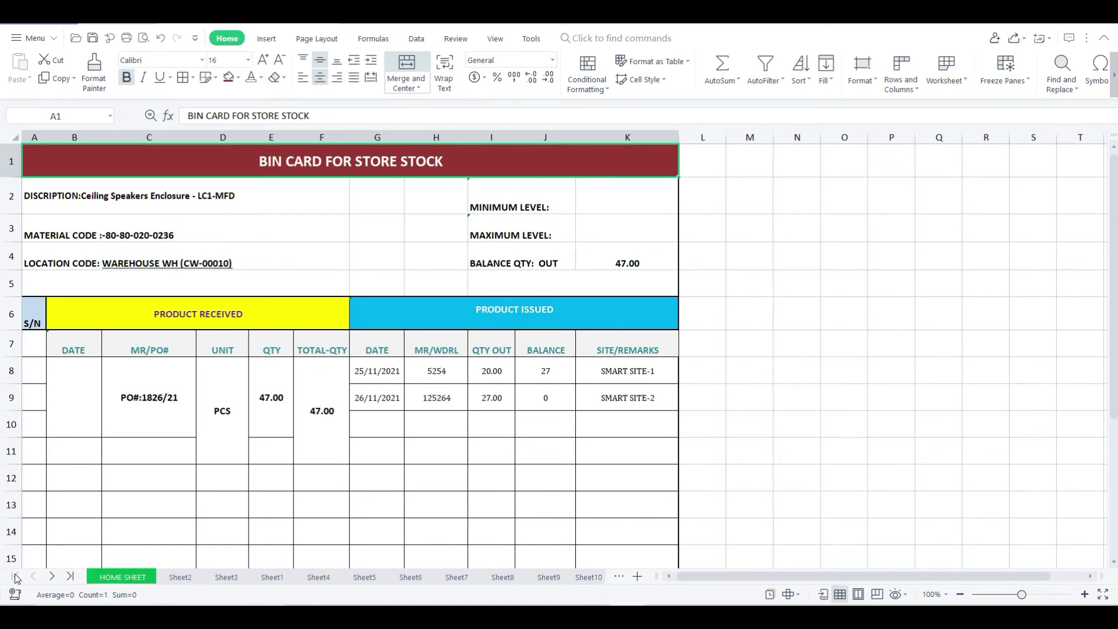
pyautogui.click(124, 577)
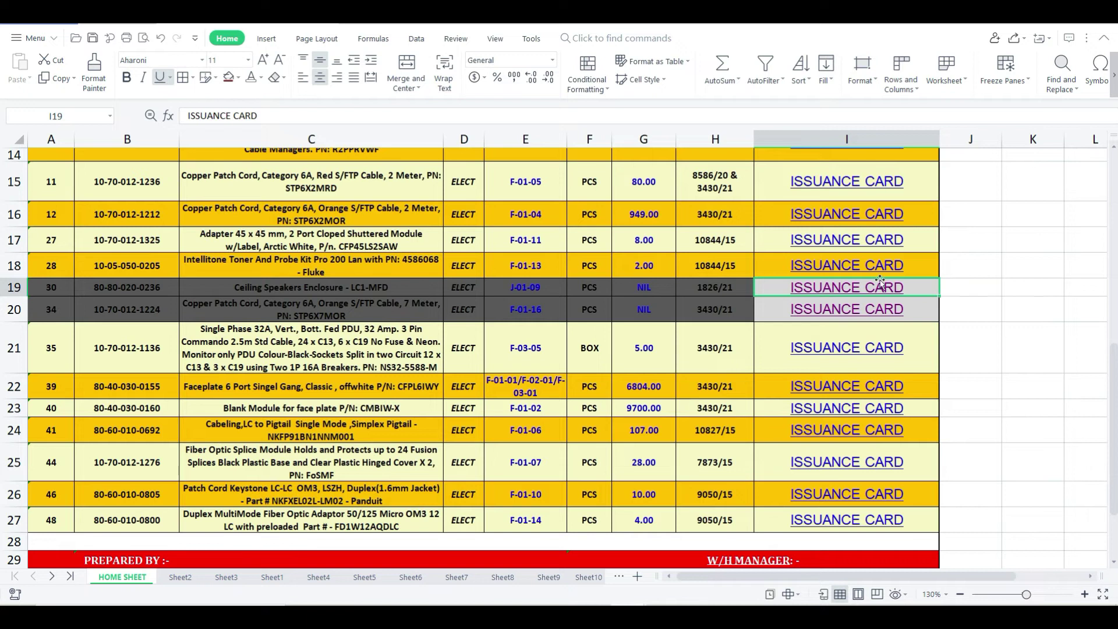
pyautogui.click(860, 287)
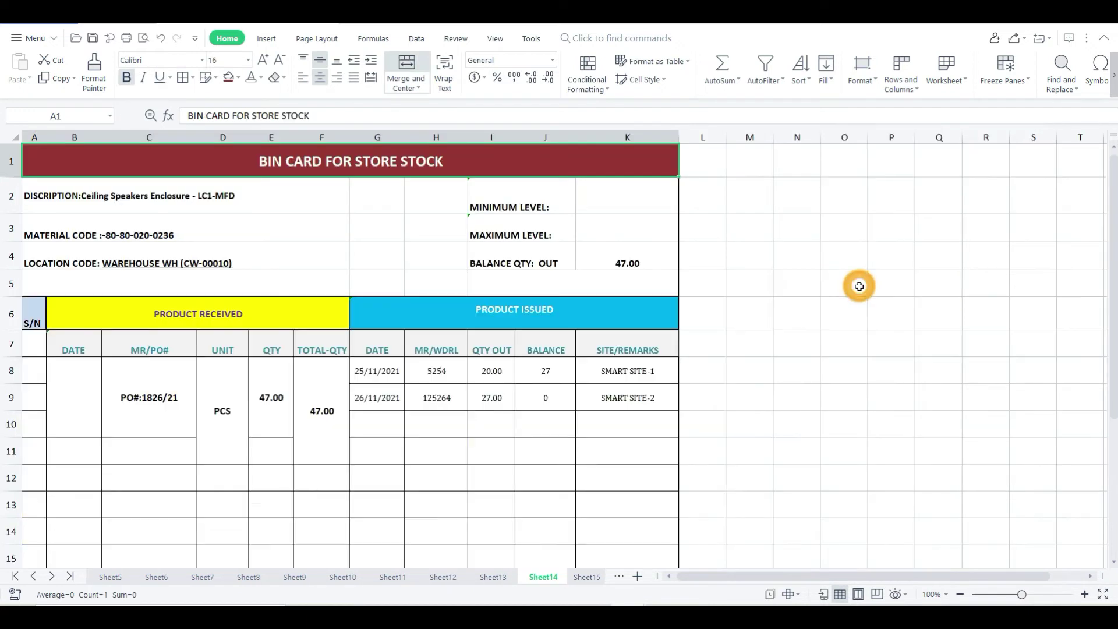
# - Rename the Sheet14 tab to DEMO, then switch back to HOME SHEET
pyautogui.doubleClick(551, 579)
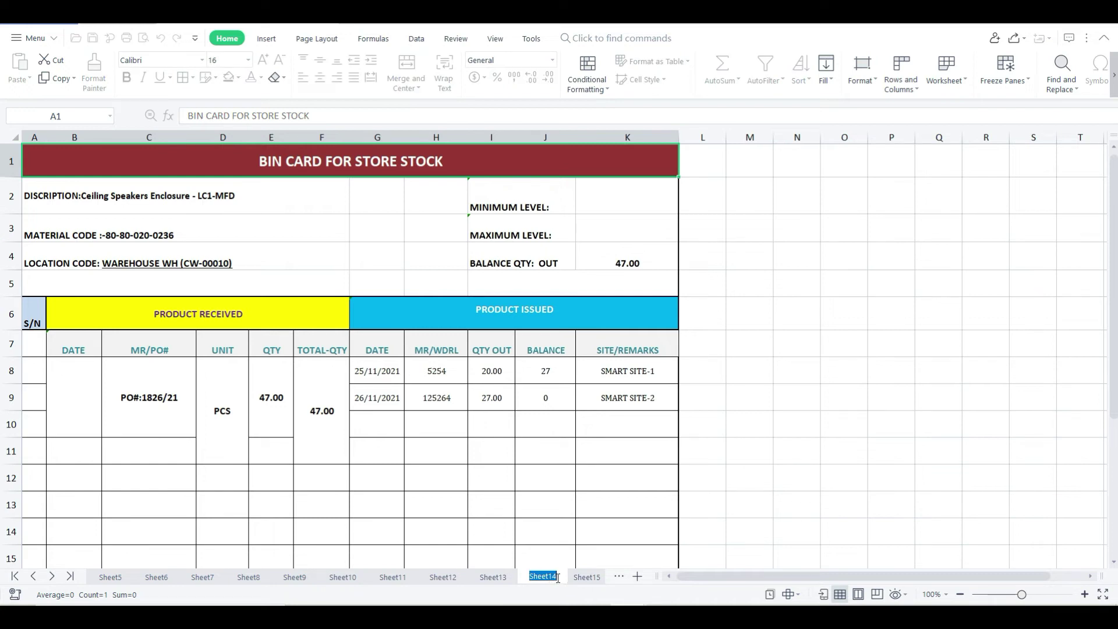
pyautogui.write('DEMO')
pyautogui.click(588, 577)
pyautogui.click(15, 577)
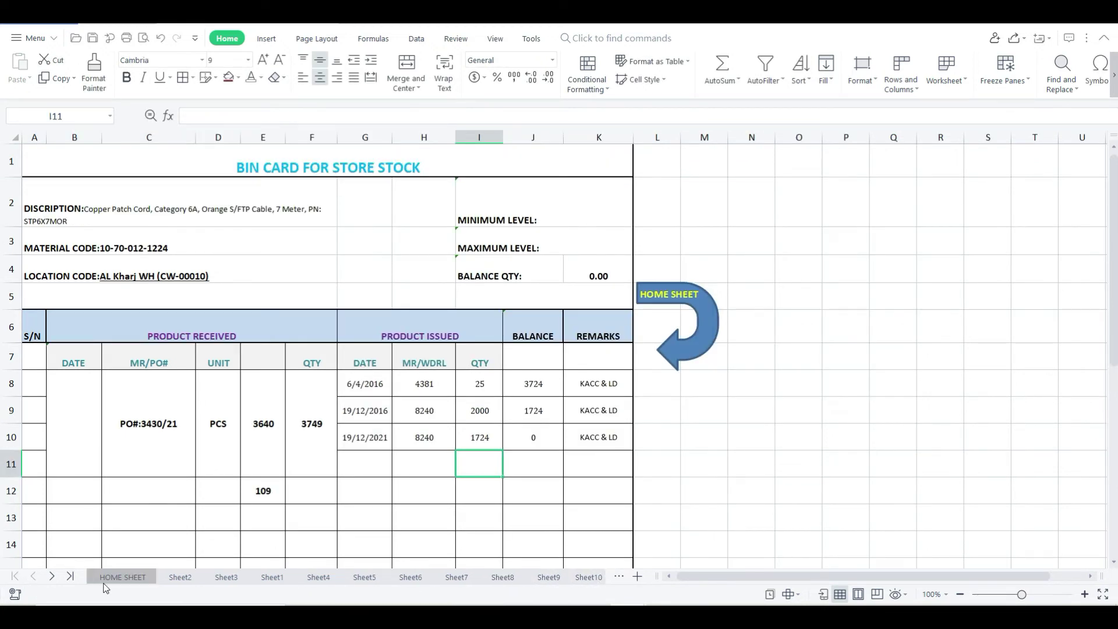
pyautogui.click(123, 577)
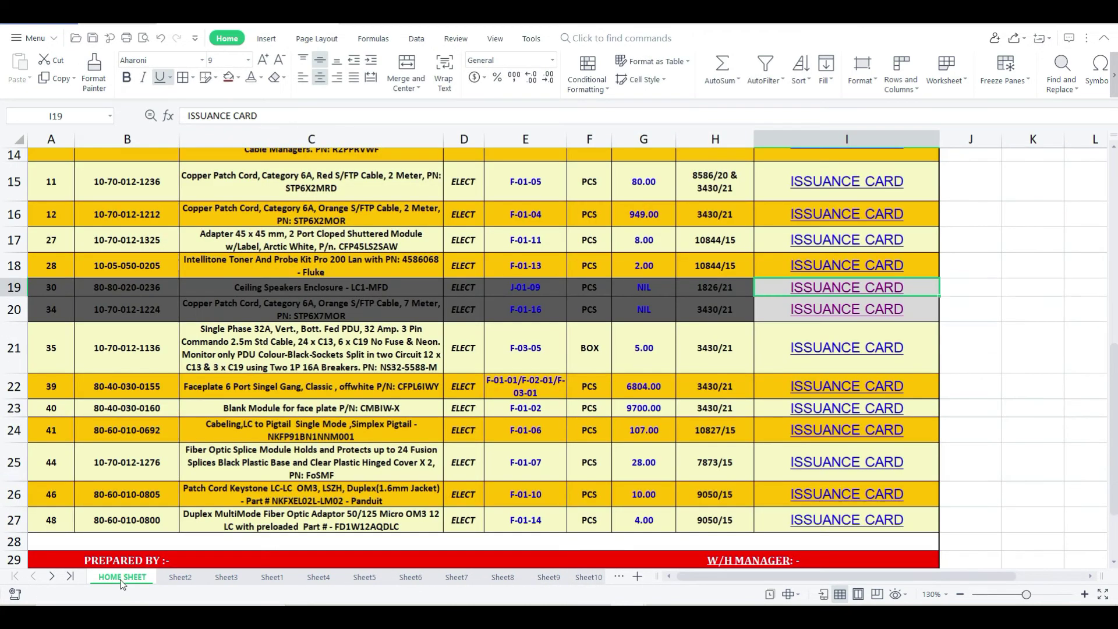
# - Test the I19 ISSUANCE CARD link twice, dismissing the 'Reference is invalid' alert each time
pyautogui.click(859, 289)
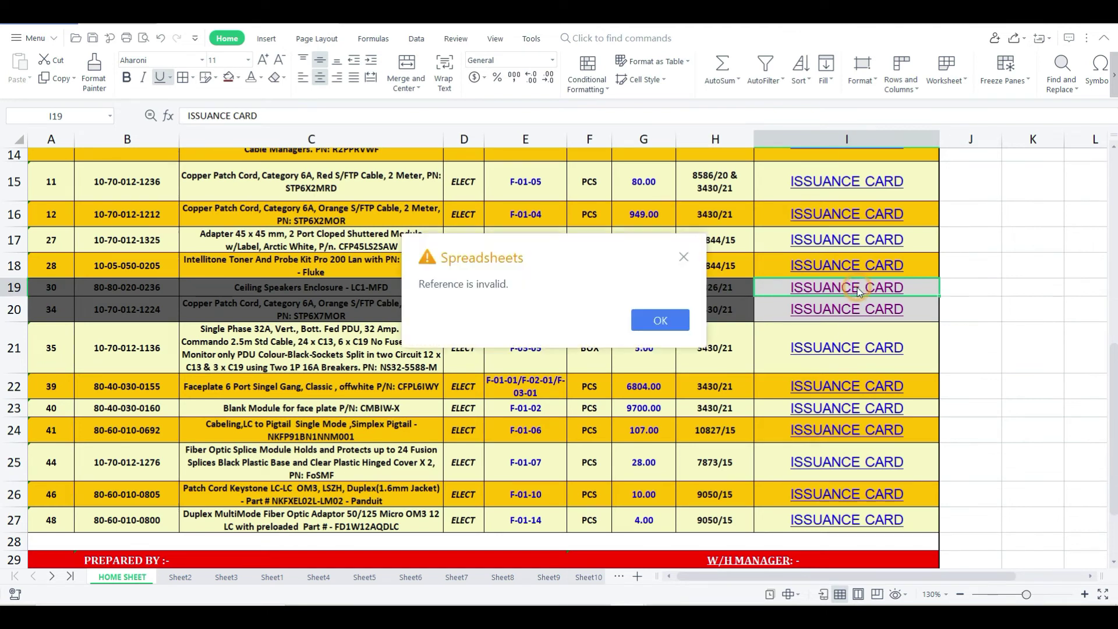
pyautogui.click(684, 257)
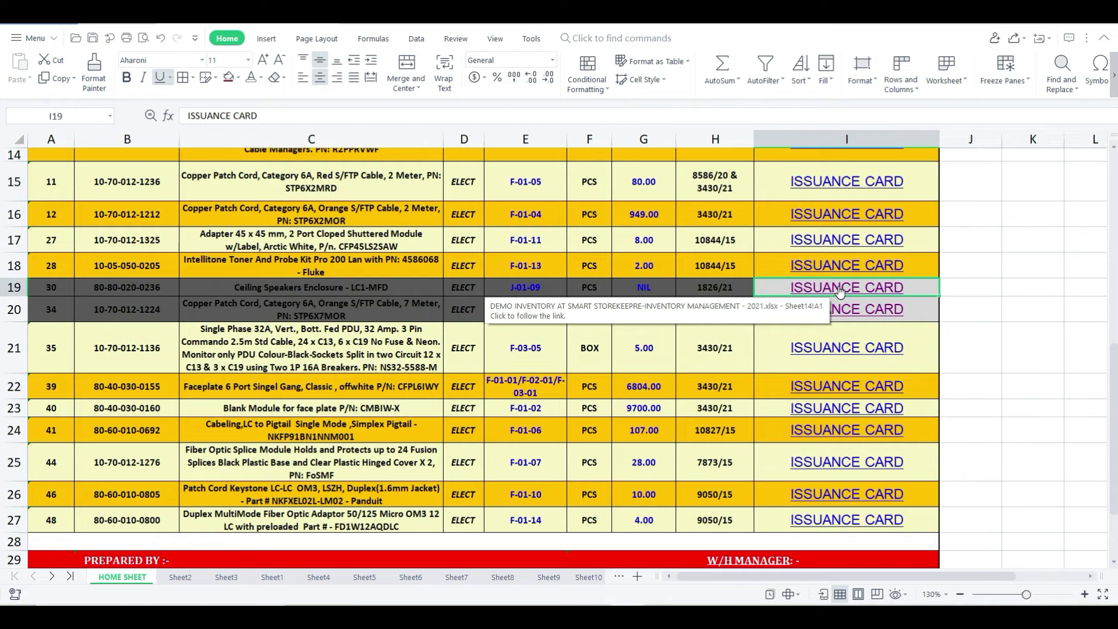
pyautogui.click(837, 288)
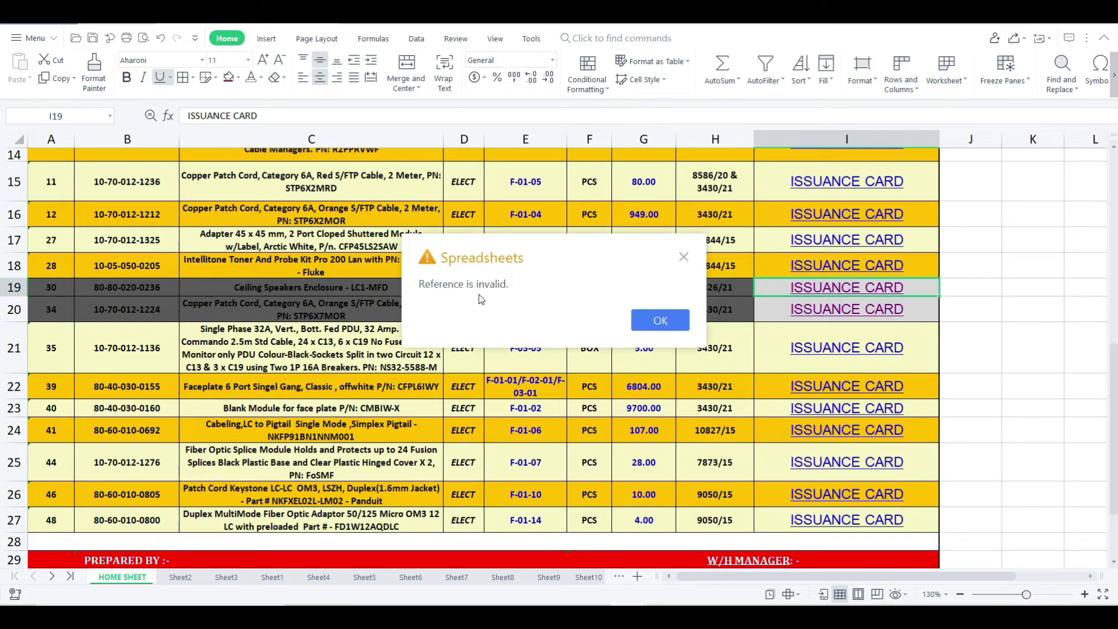
pyautogui.click(684, 257)
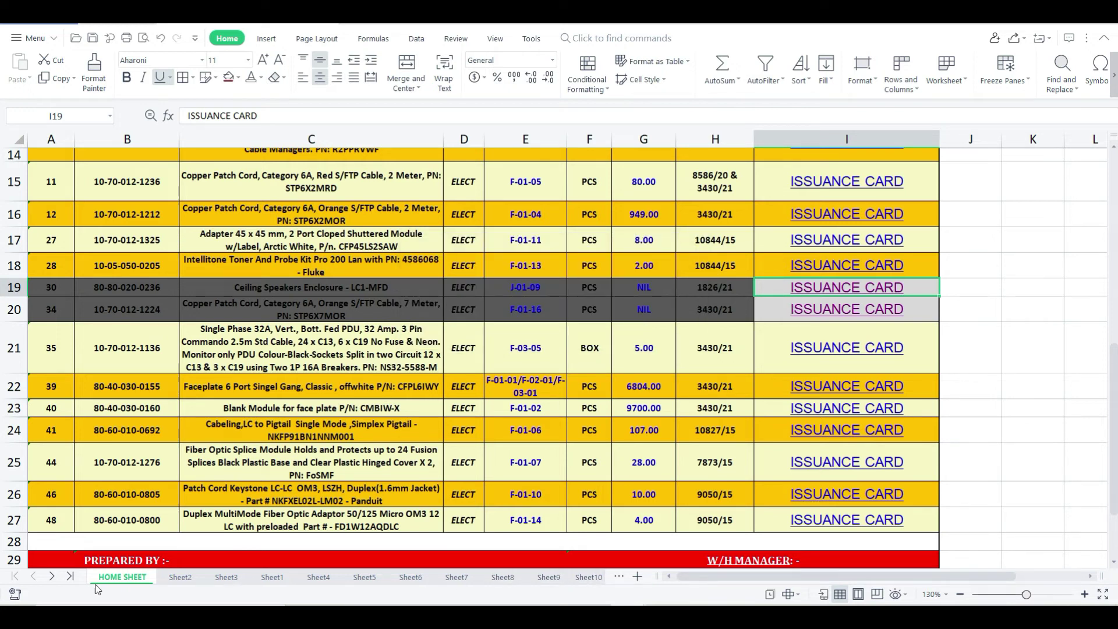
# - Scroll the sheet tabs forward and open the DEMO sheet
pyautogui.click(71, 577)
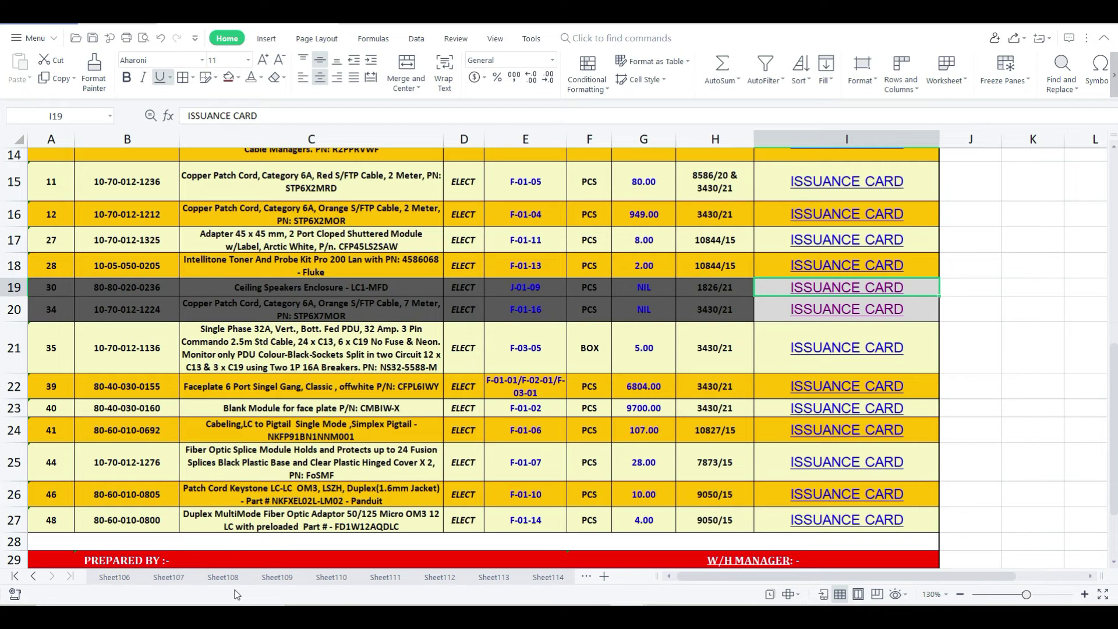
pyautogui.click(12, 576)
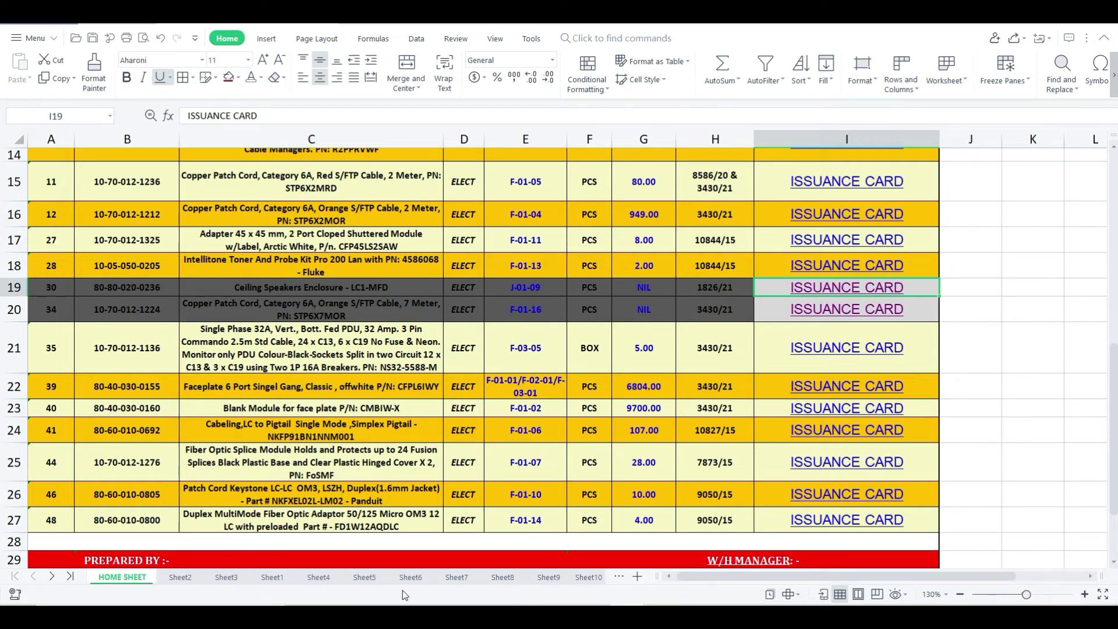
pyautogui.click(52, 577)
pyautogui.click(52, 577)
pyautogui.click(52, 577)
pyautogui.click(52, 577)
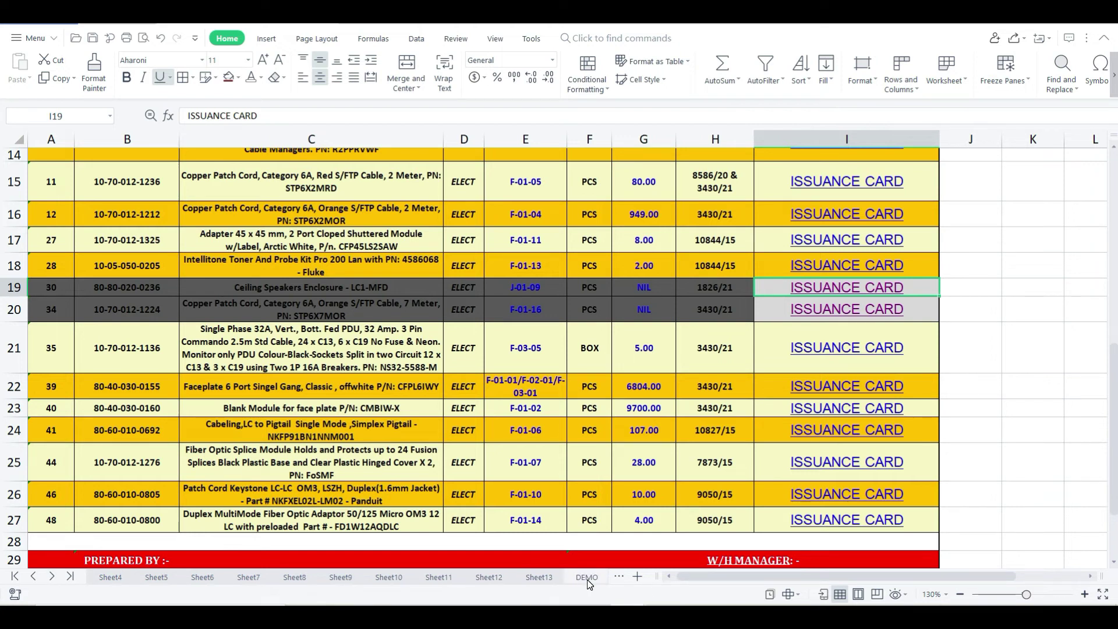
pyautogui.click(587, 577)
# - Check the DEMO tab's options and compare the Sheet13 and DEMO bin cards
pyautogui.rightClick(589, 580)
pyautogui.moveTo(628, 488)
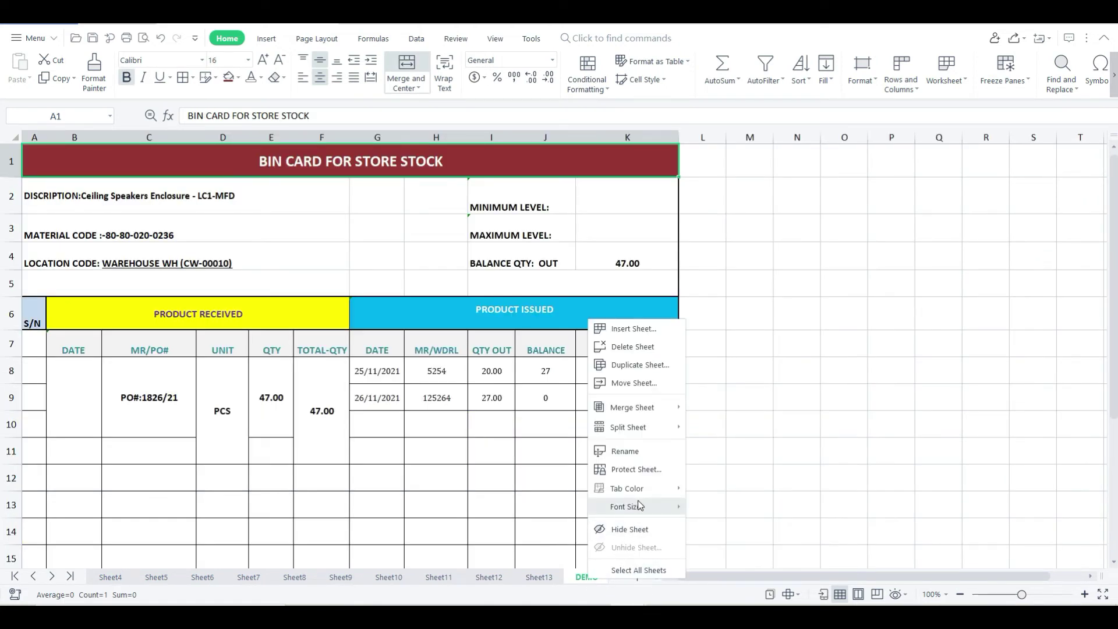
pyautogui.click(732, 538)
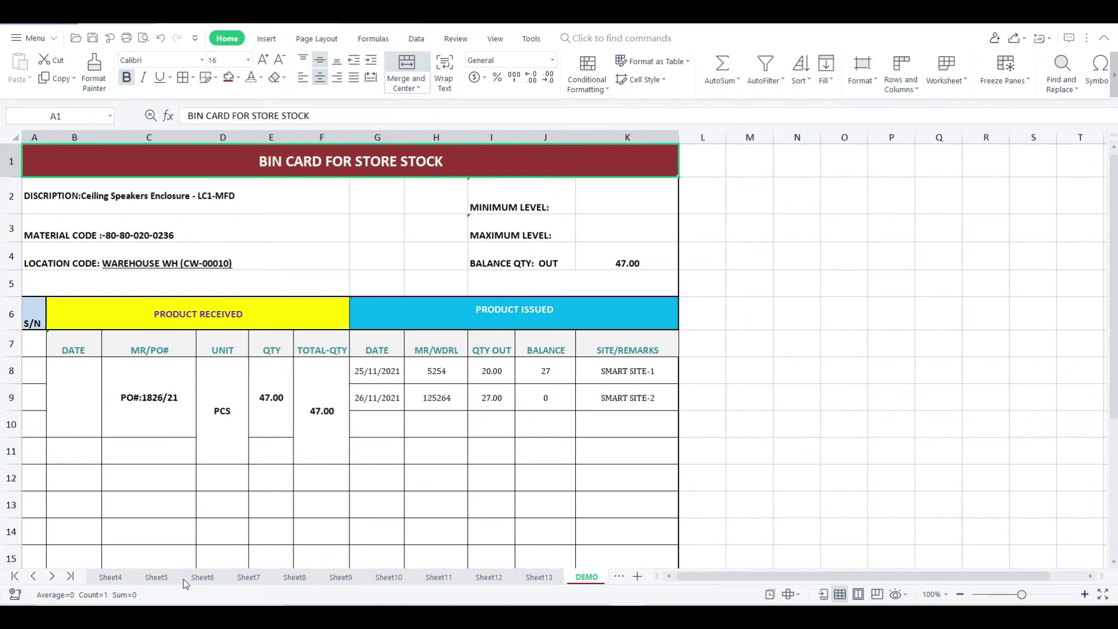
pyautogui.click(15, 577)
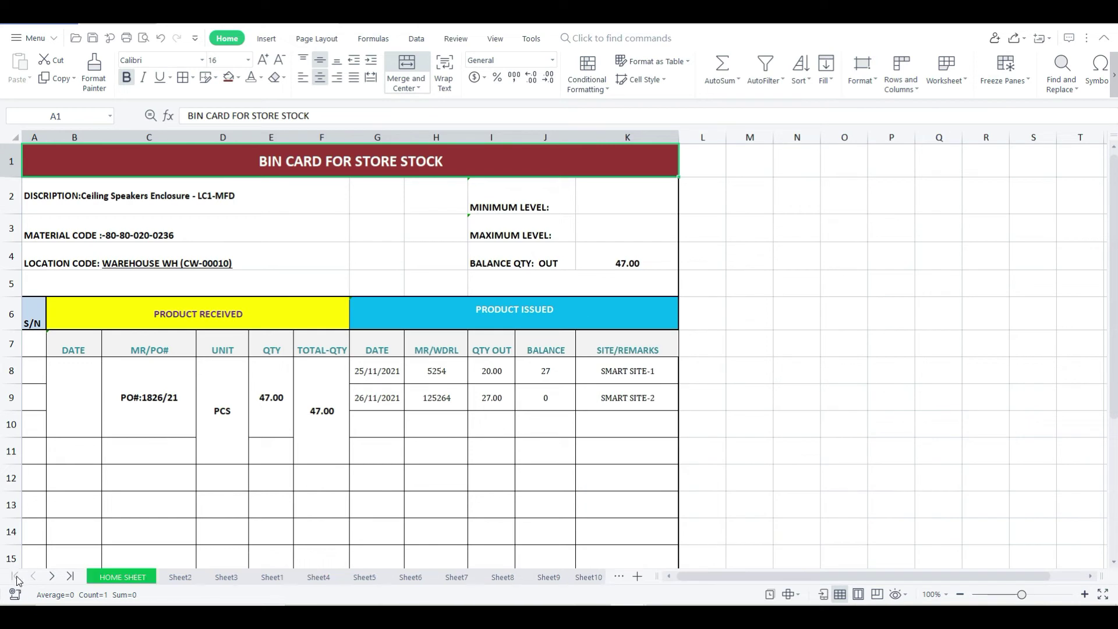
pyautogui.click(54, 579)
pyautogui.click(55, 580)
pyautogui.click(54, 579)
pyautogui.click(54, 579)
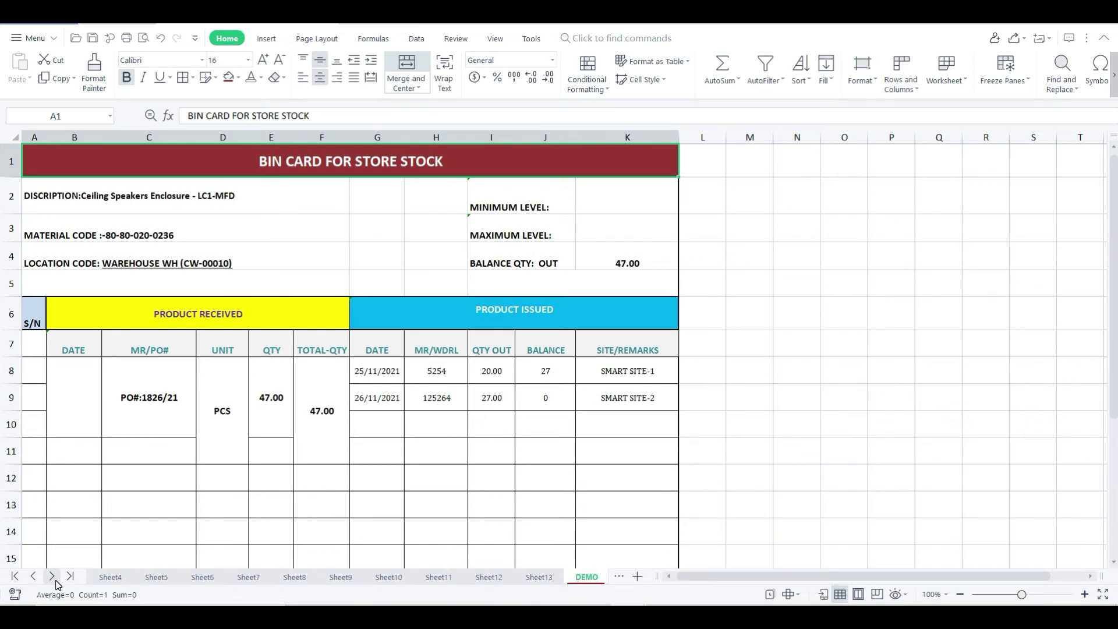
pyautogui.click(540, 578)
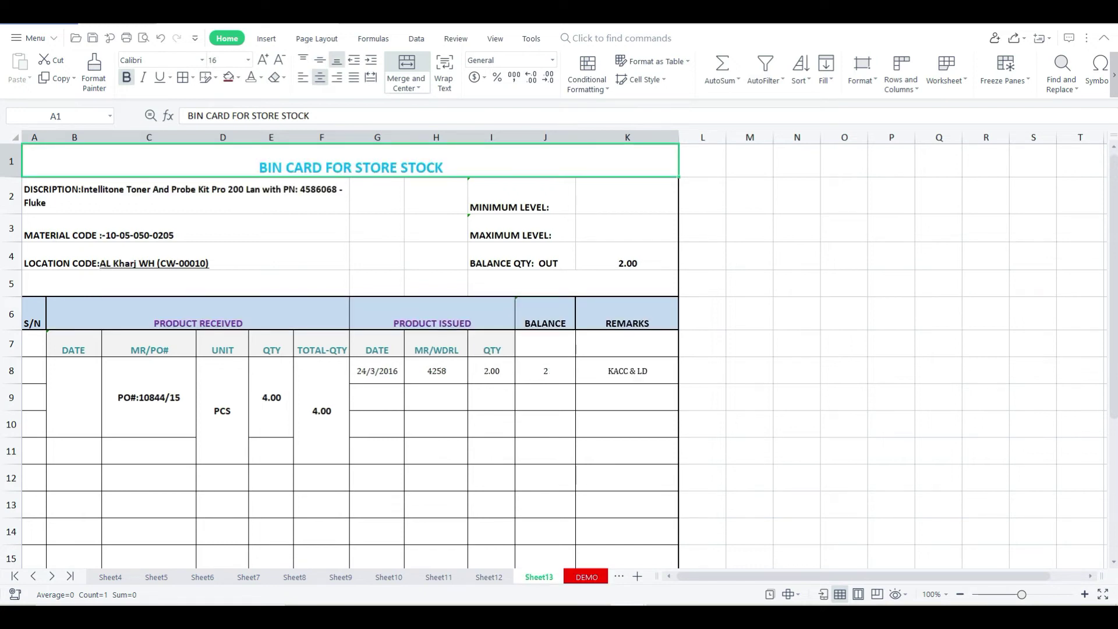
pyautogui.click(589, 578)
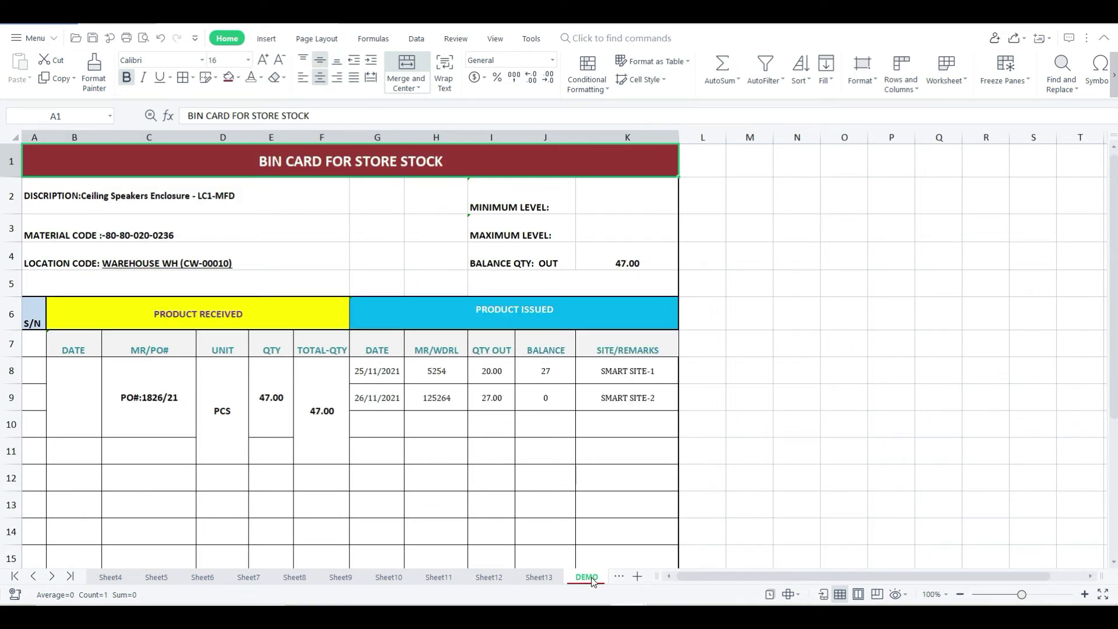
pyautogui.click(15, 577)
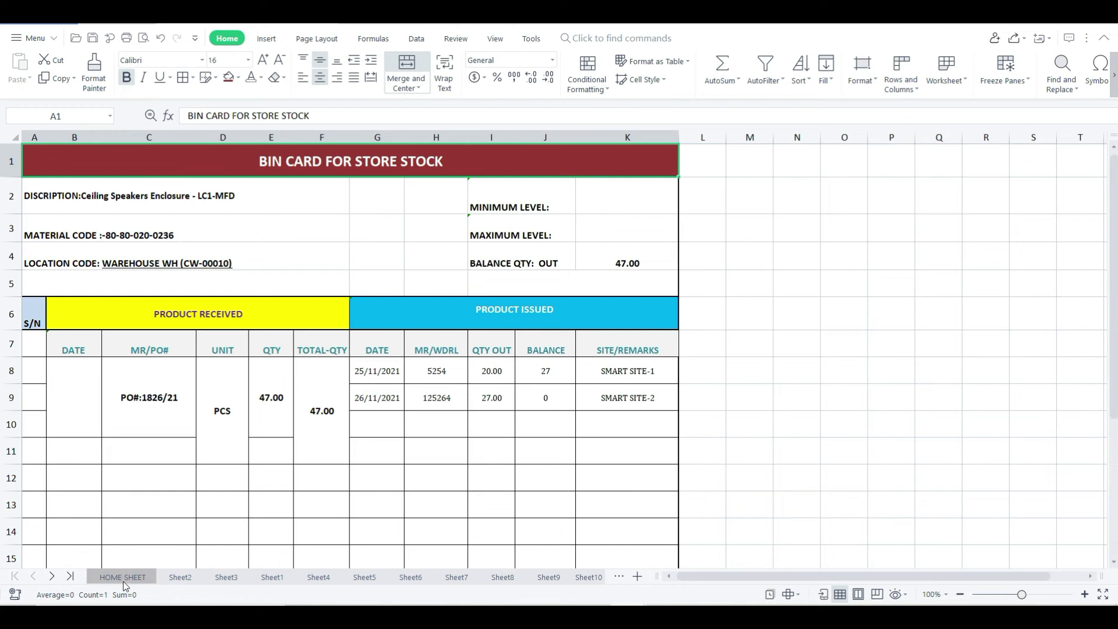
# - Back on HOME SHEET, retest the I19 link and dismiss the invalid-reference alert
pyautogui.click(124, 578)
pyautogui.click(843, 288)
pyautogui.click(660, 320)
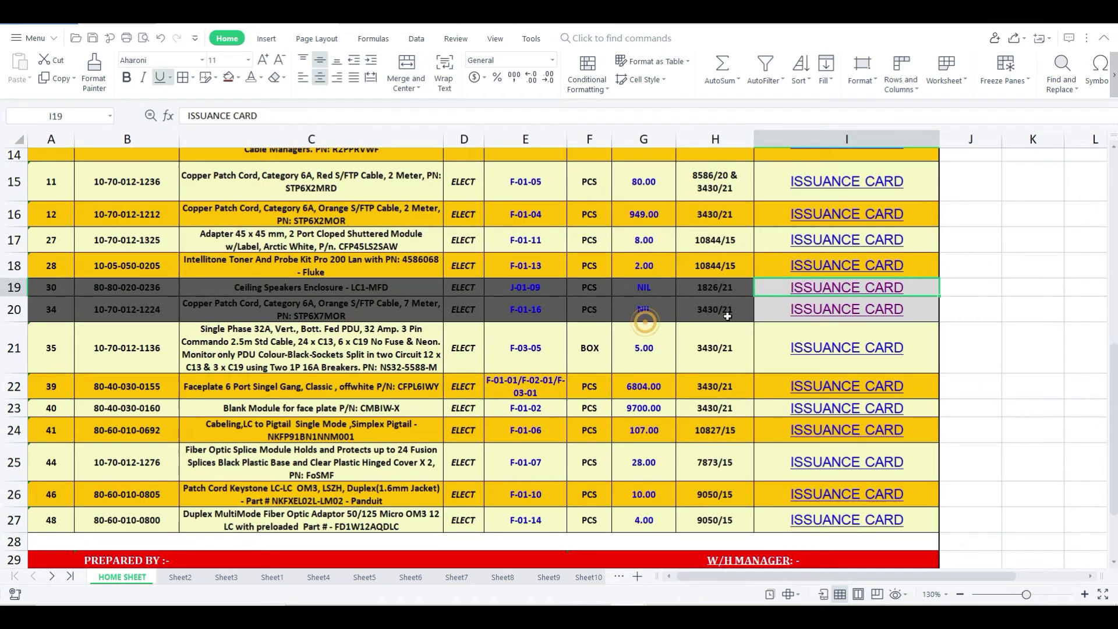
pyautogui.click(811, 286)
# - Dismiss the invalid-reference alert and bring up the context menu on the I19 hyperlink
pyautogui.click(660, 321)
pyautogui.rightClick(818, 291)
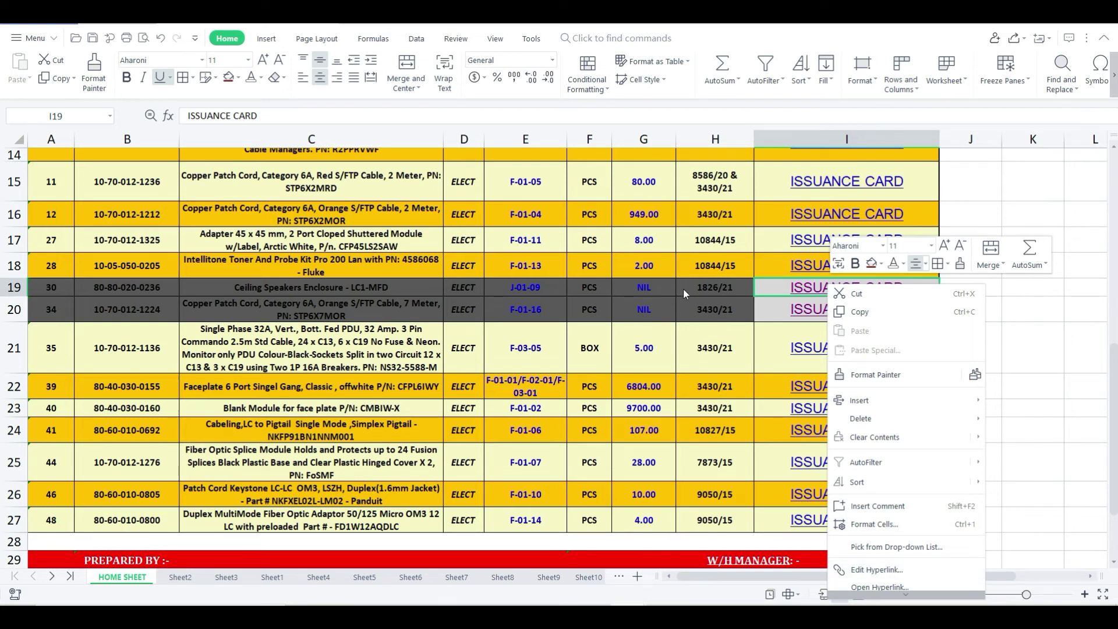
pyautogui.click(708, 286)
pyautogui.click(804, 289)
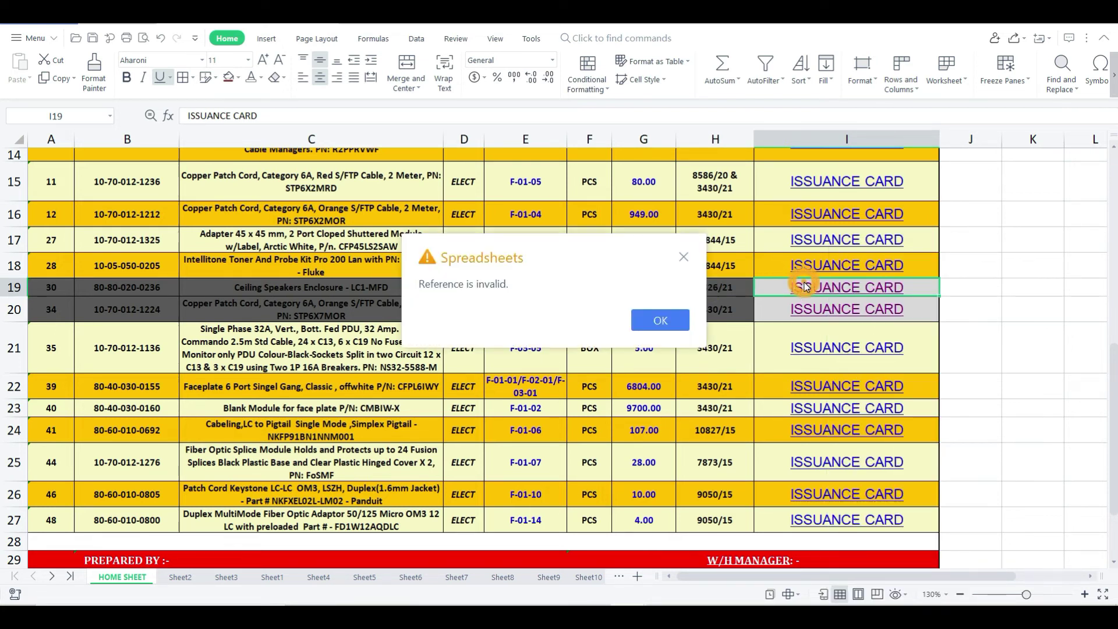
pyautogui.click(685, 258)
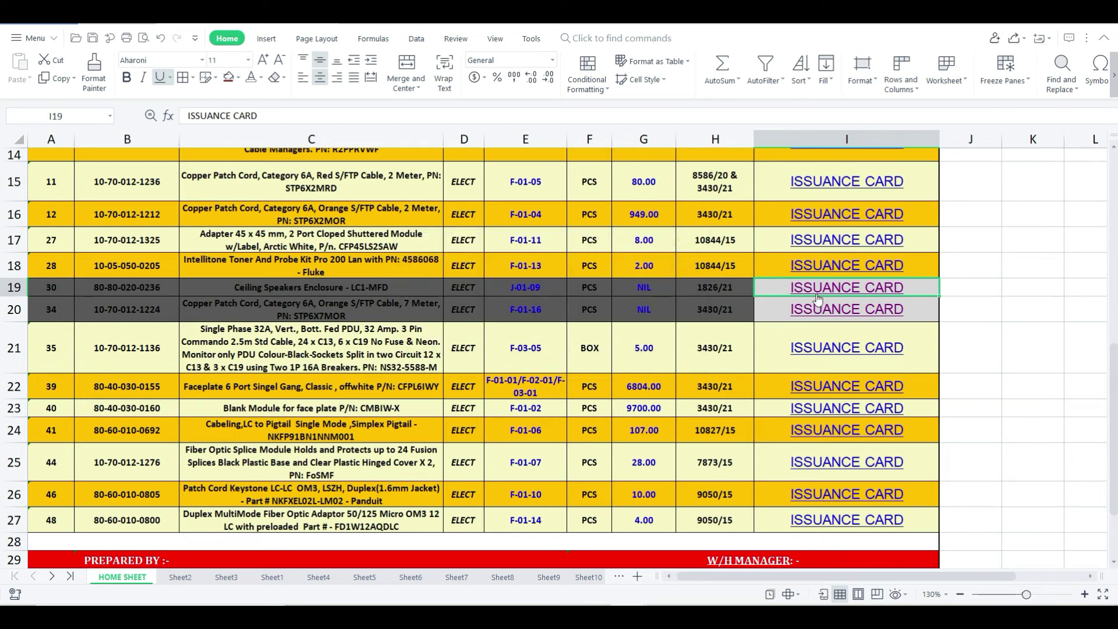
pyautogui.rightClick(816, 290)
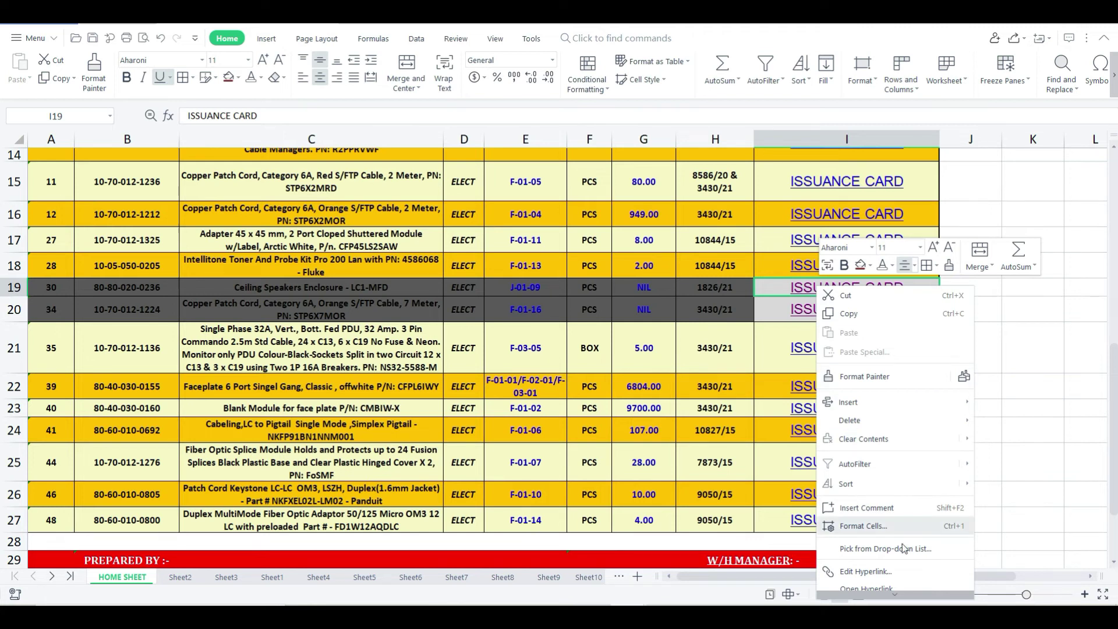
# - Retarget the I19 ISSUANCE CARD hyperlink to the DEMO sheet via Place in This Document
pyautogui.click(862, 572)
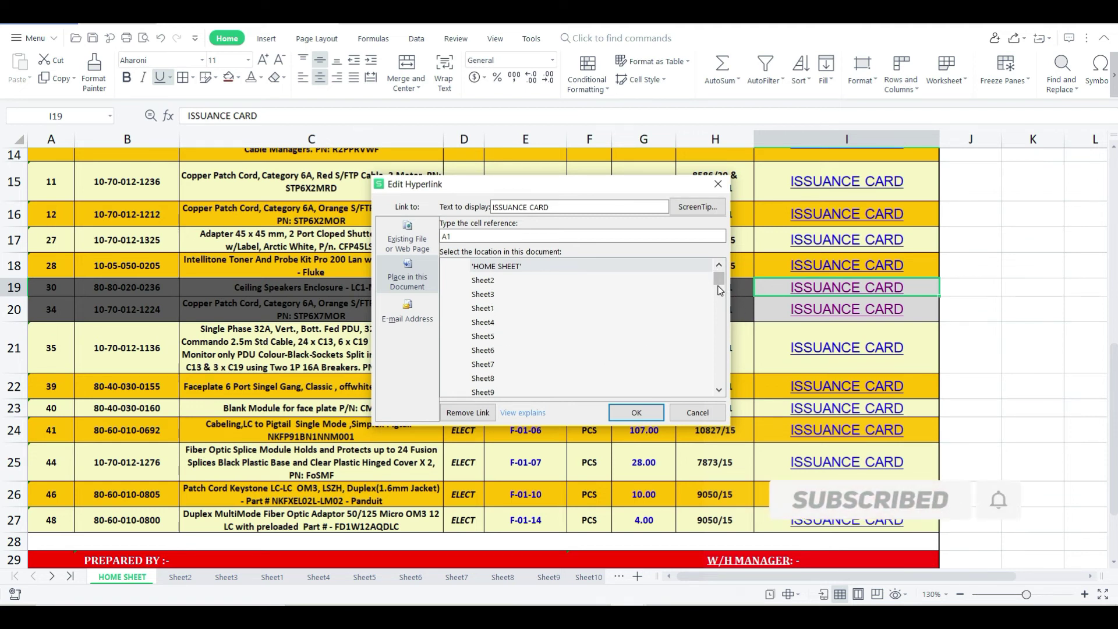
pyautogui.scroll(-3, 720, 290)
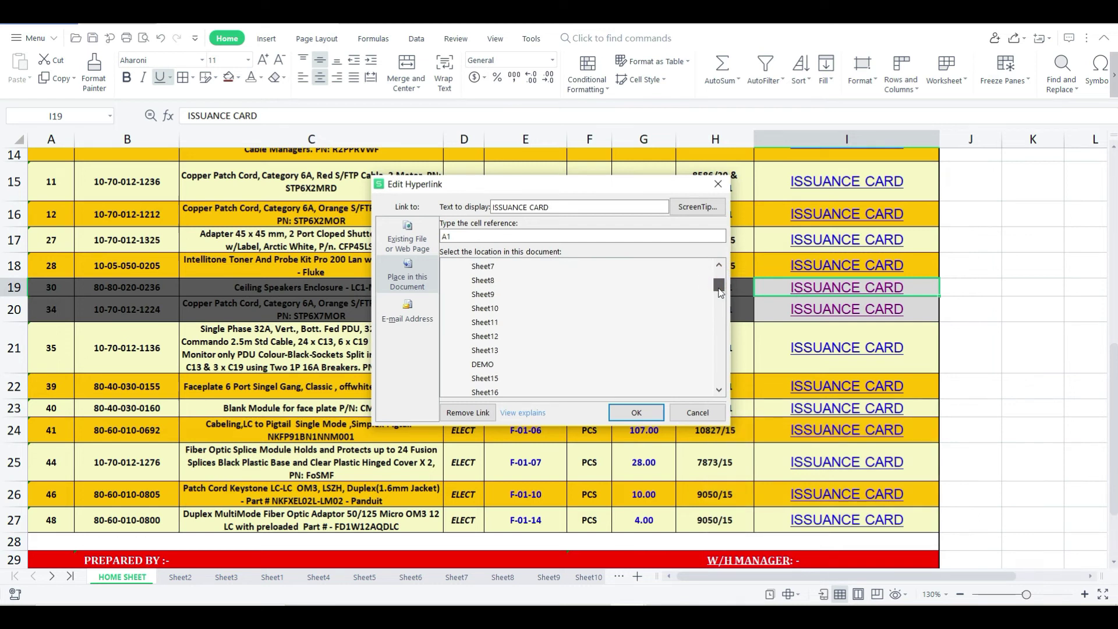
pyautogui.click(481, 366)
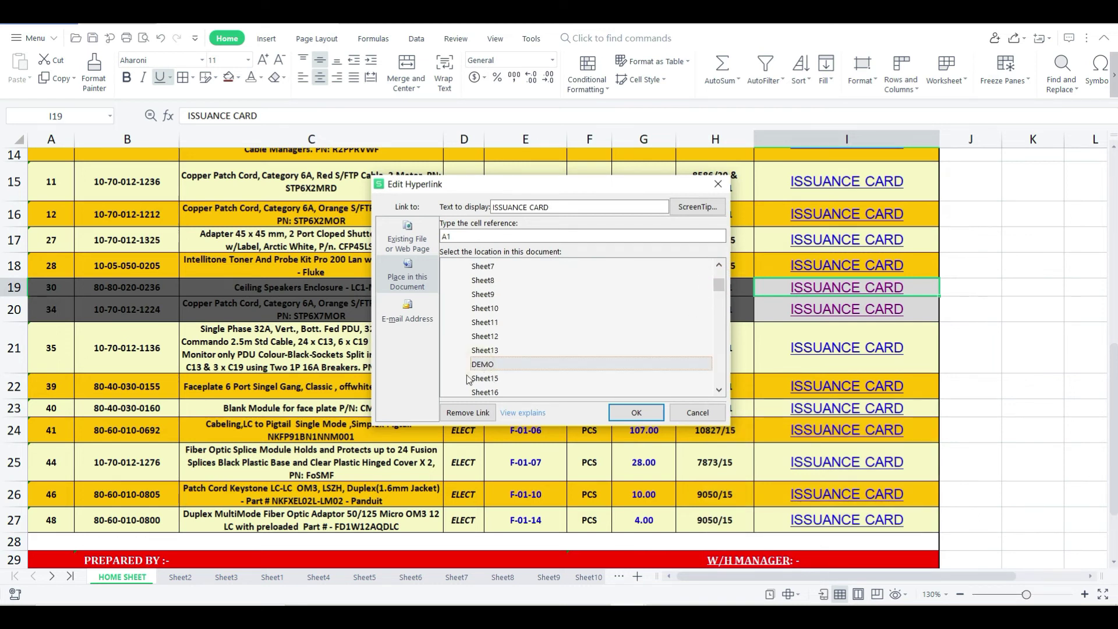
pyautogui.click(637, 414)
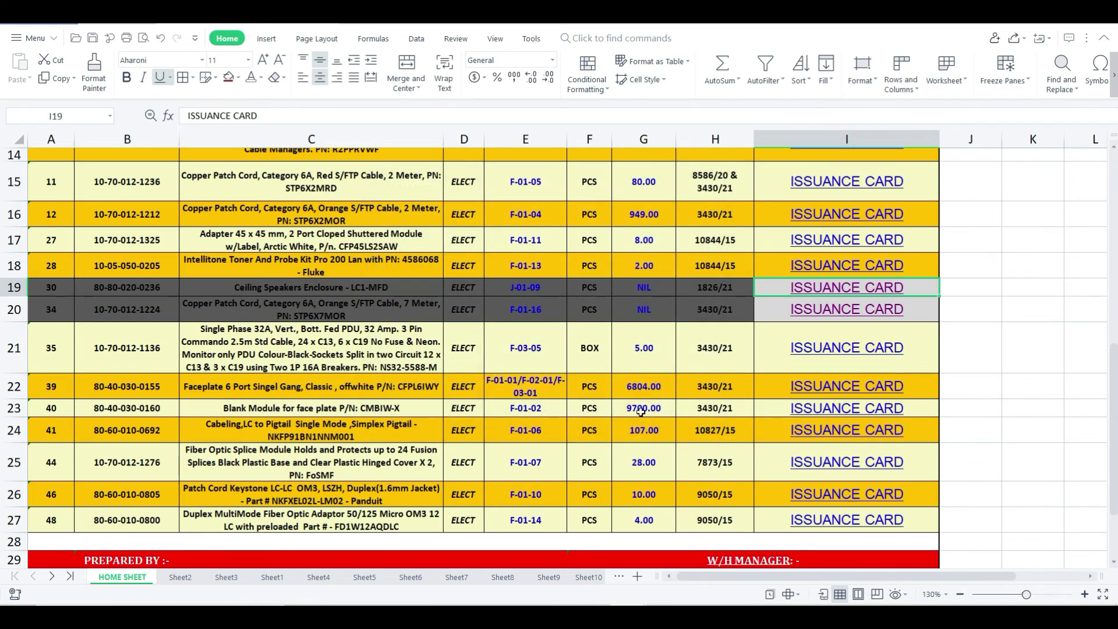
# - Follow the row-19 link to confirm it opens the Ceiling Speakers bin card
pyautogui.click(714, 302)
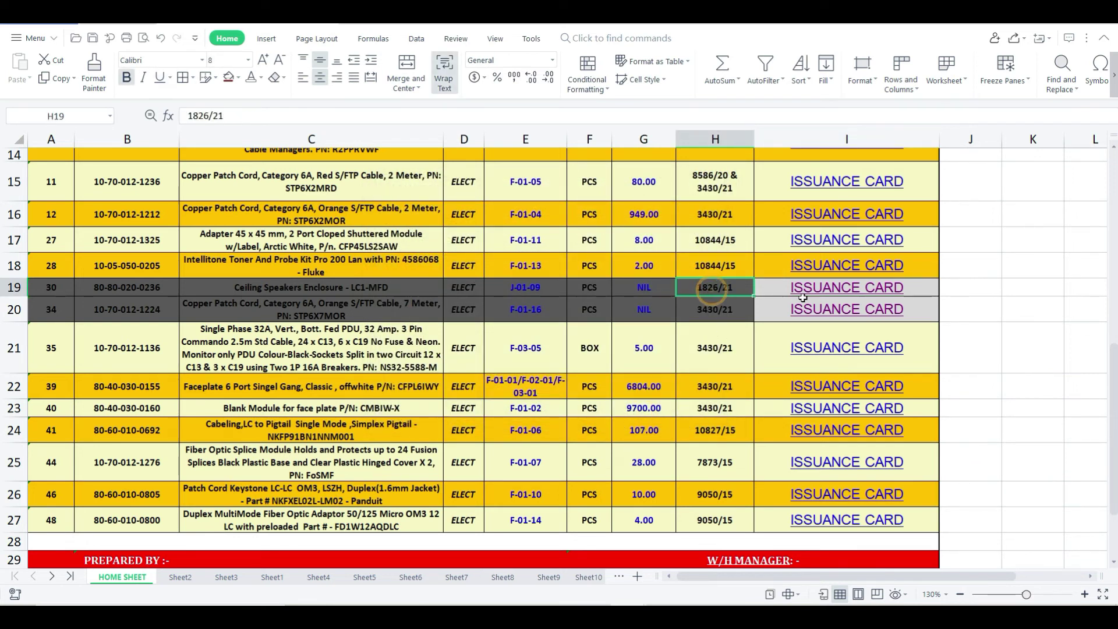
pyautogui.click(854, 286)
pyautogui.click(854, 286)
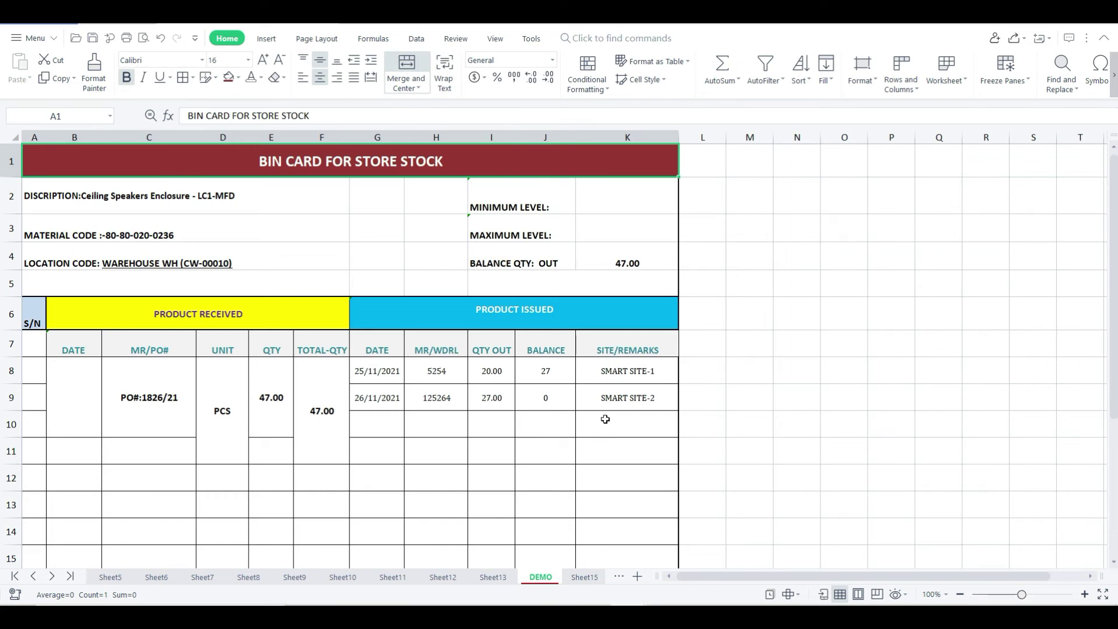
# - Back on HOME SHEET, edit the row-19 cell's hyperlink settings through Edit Hyperlink
pyautogui.click(14, 577)
pyautogui.click(122, 577)
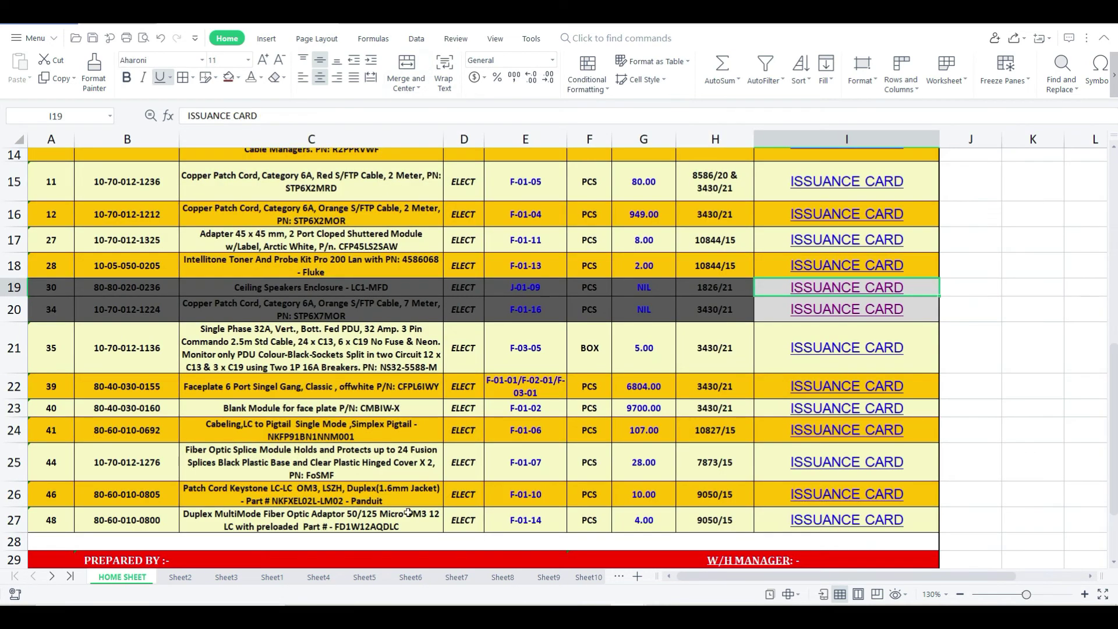
pyautogui.rightClick(815, 290)
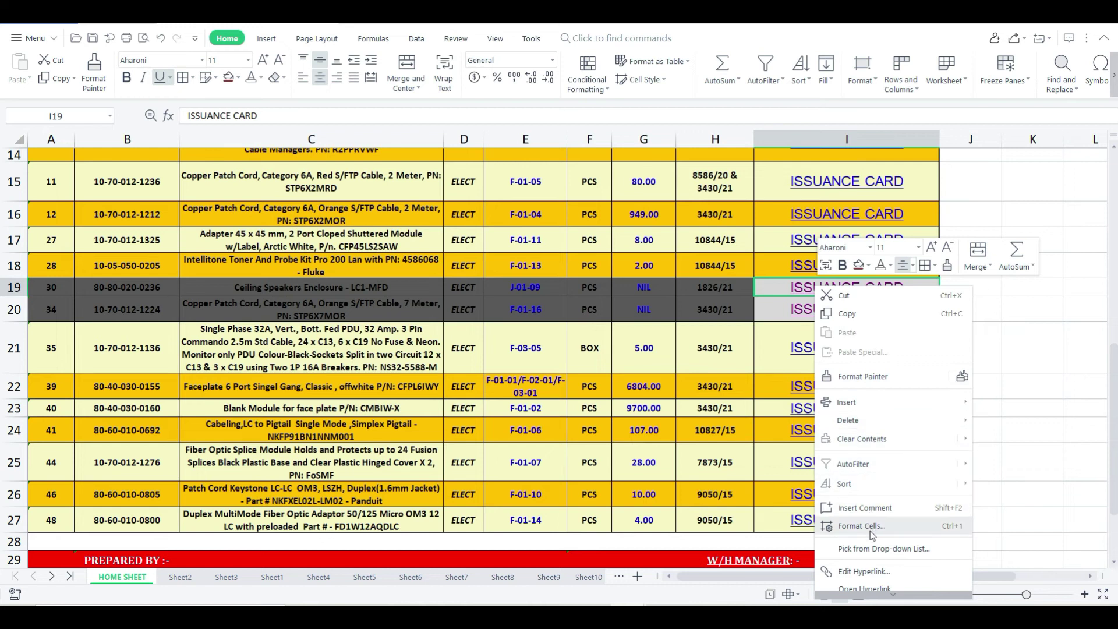
pyautogui.click(878, 574)
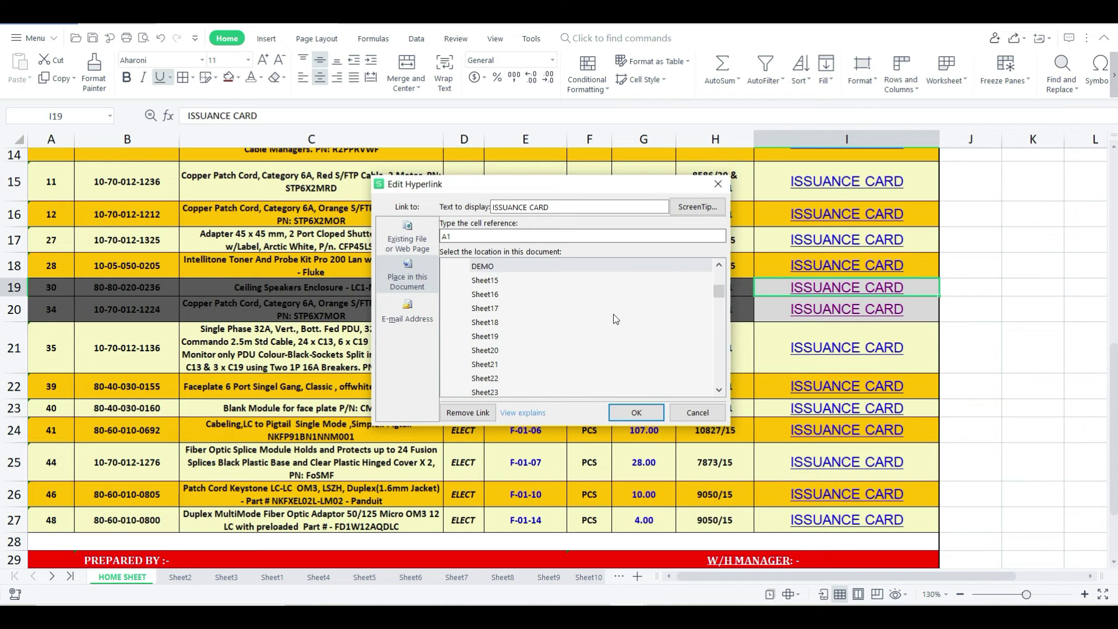
pyautogui.click(491, 280)
pyautogui.click(468, 412)
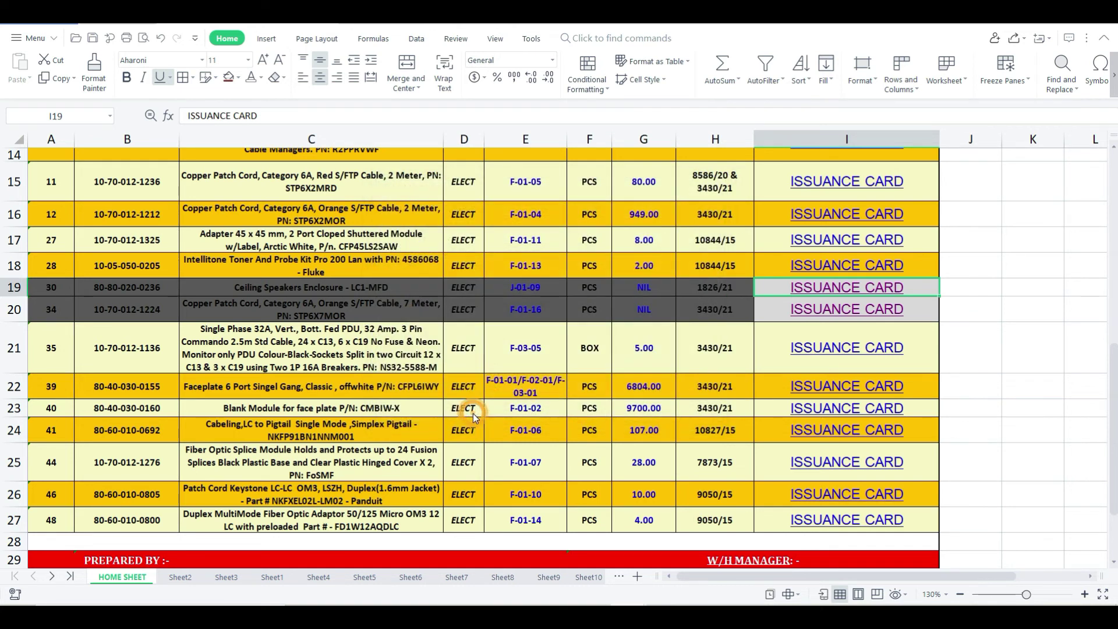
# - Restore the row-19 ISSUANCE CARD link and follow it twice to the DEMO bin card
pyautogui.click(853, 292)
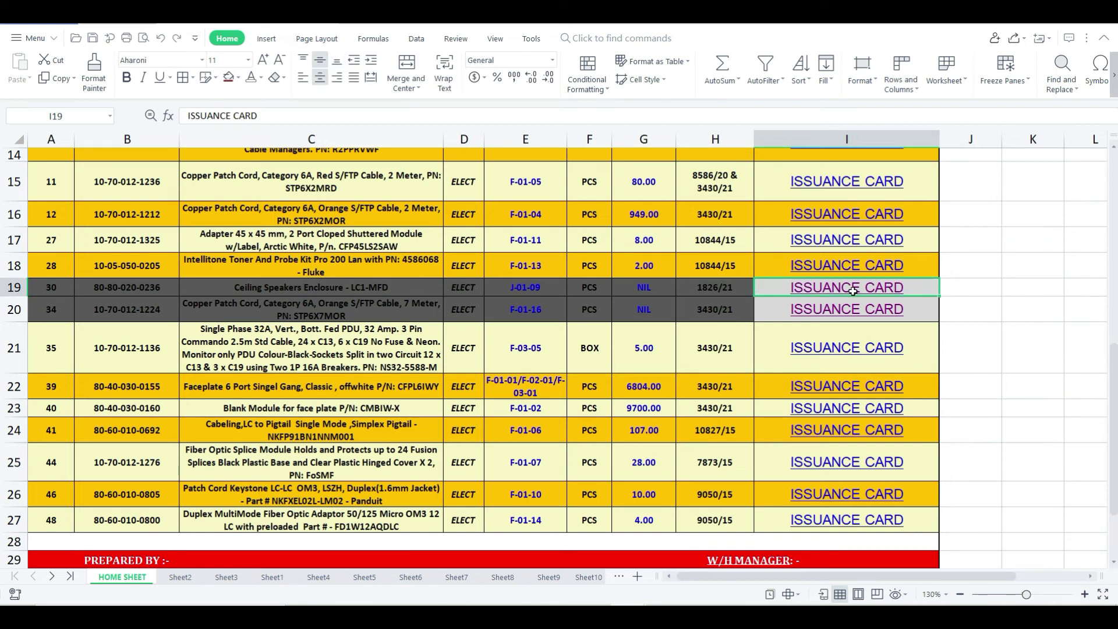
pyautogui.click(848, 292)
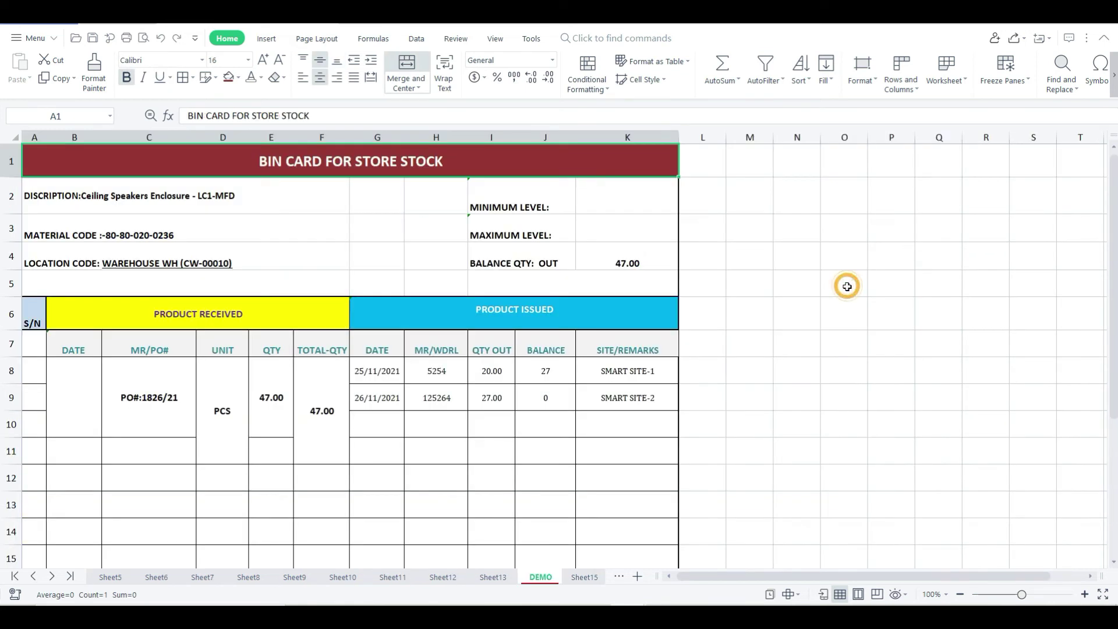
pyautogui.click(14, 577)
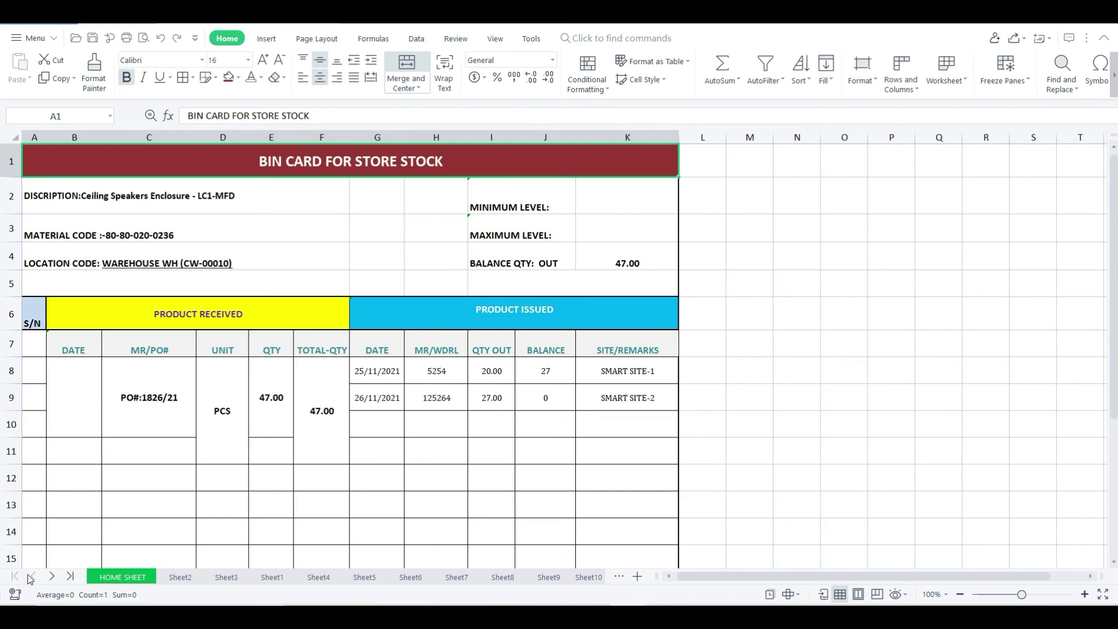
pyautogui.click(123, 577)
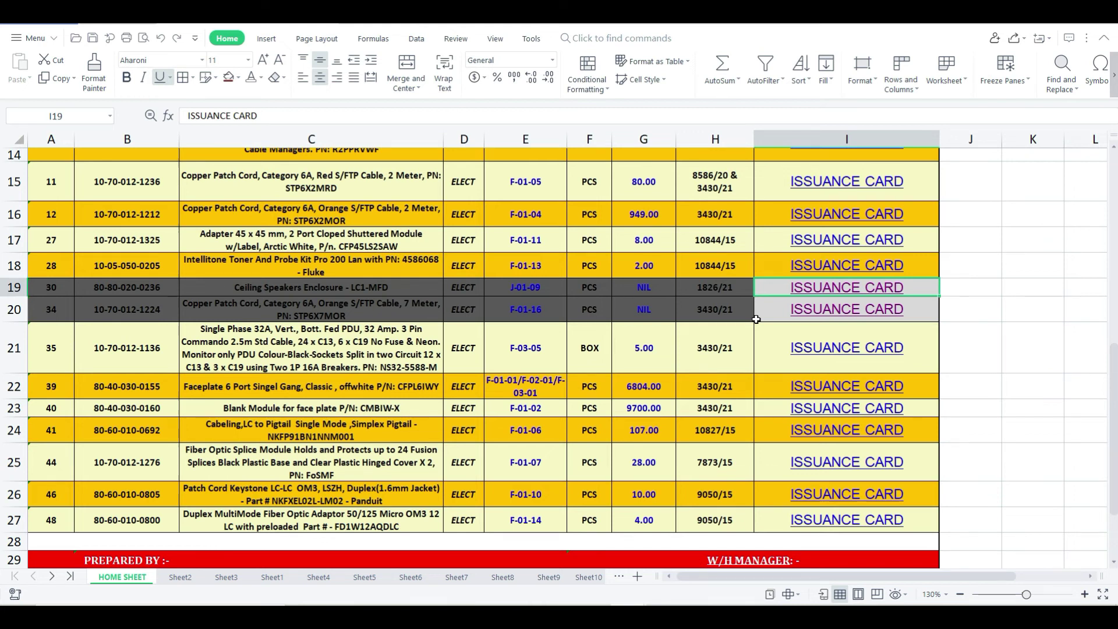
pyautogui.click(854, 285)
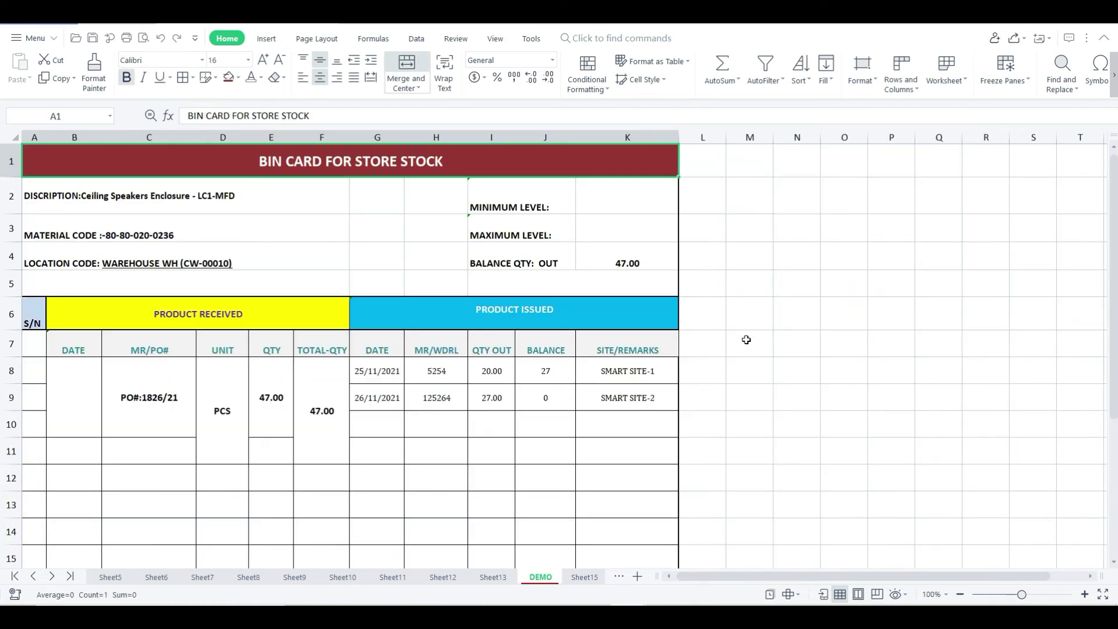
pyautogui.click(431, 405)
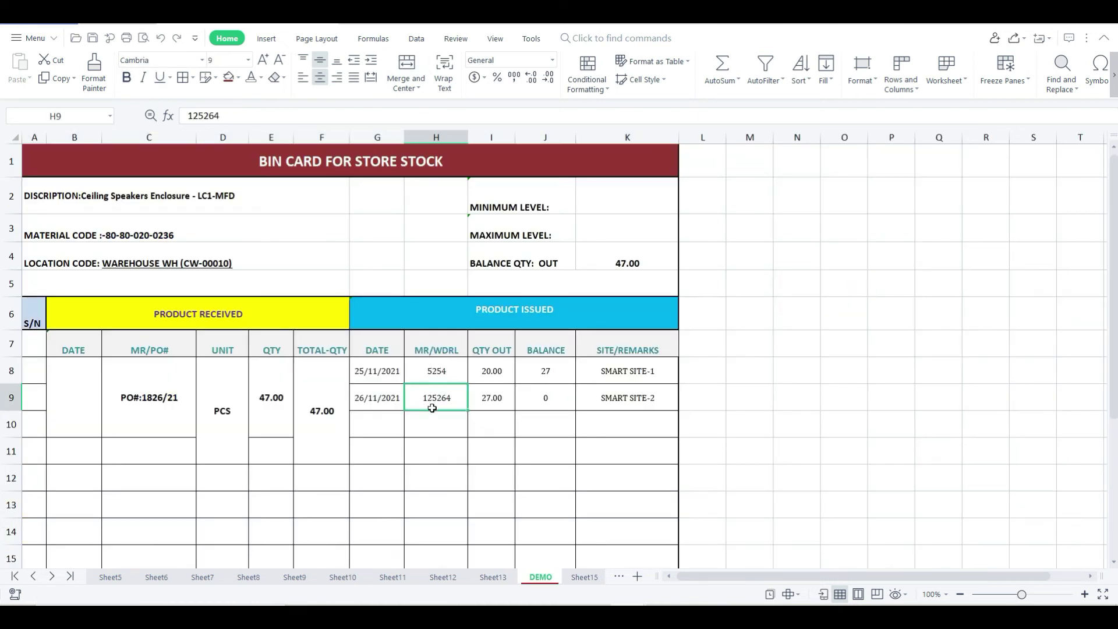
pyautogui.click(707, 348)
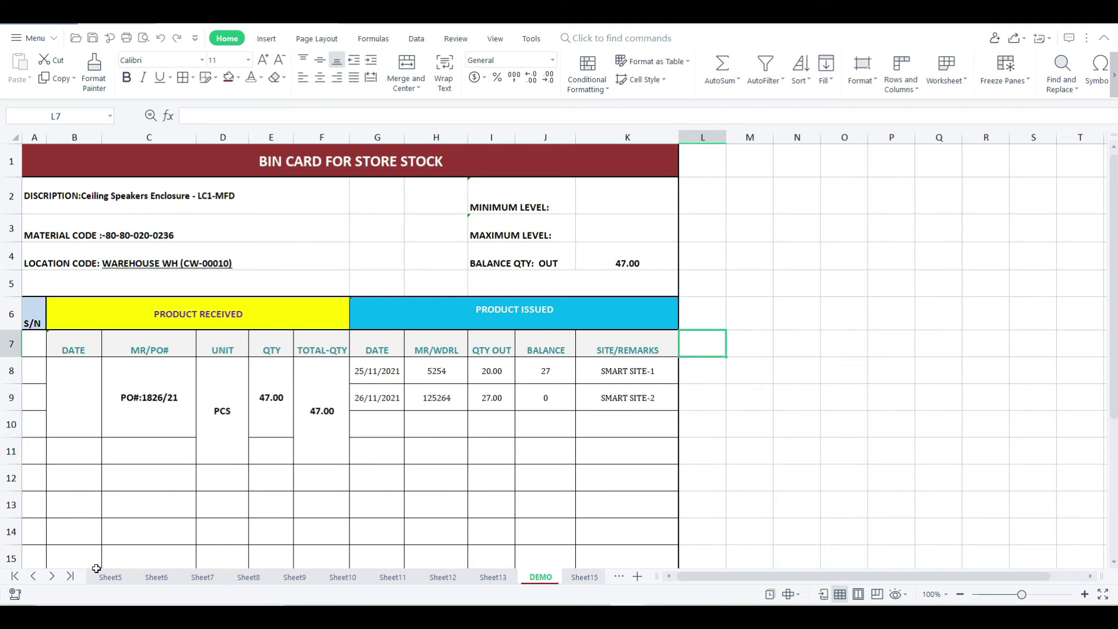
# - Return to HOME SHEET and follow the row-19 link once more to the DEMO bin card
pyautogui.click(15, 576)
pyautogui.click(134, 577)
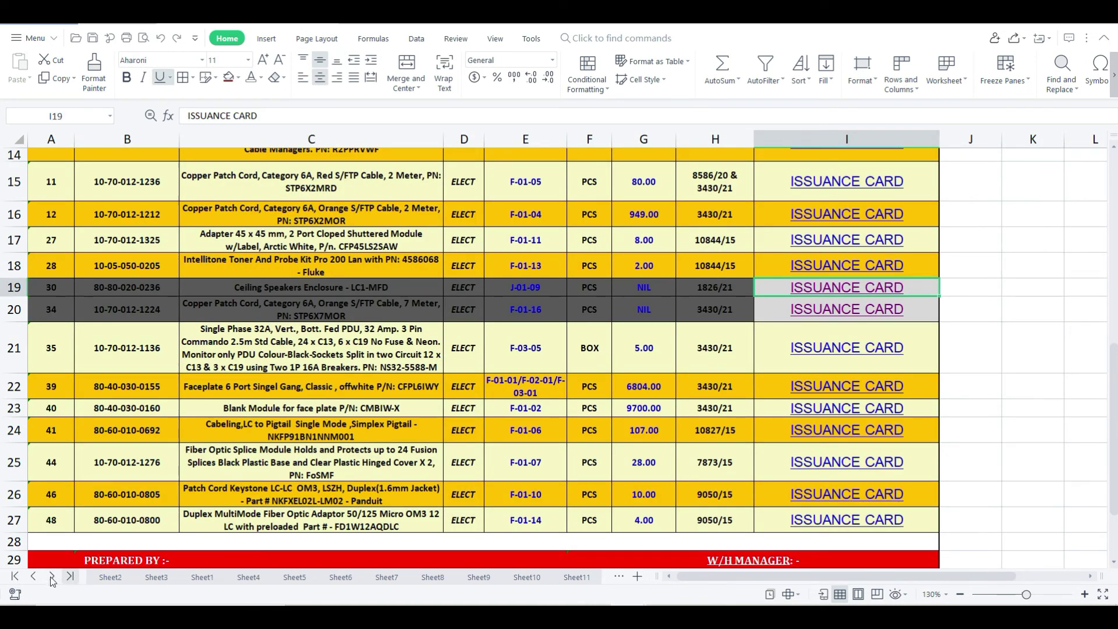
pyautogui.click(839, 289)
pyautogui.click(716, 343)
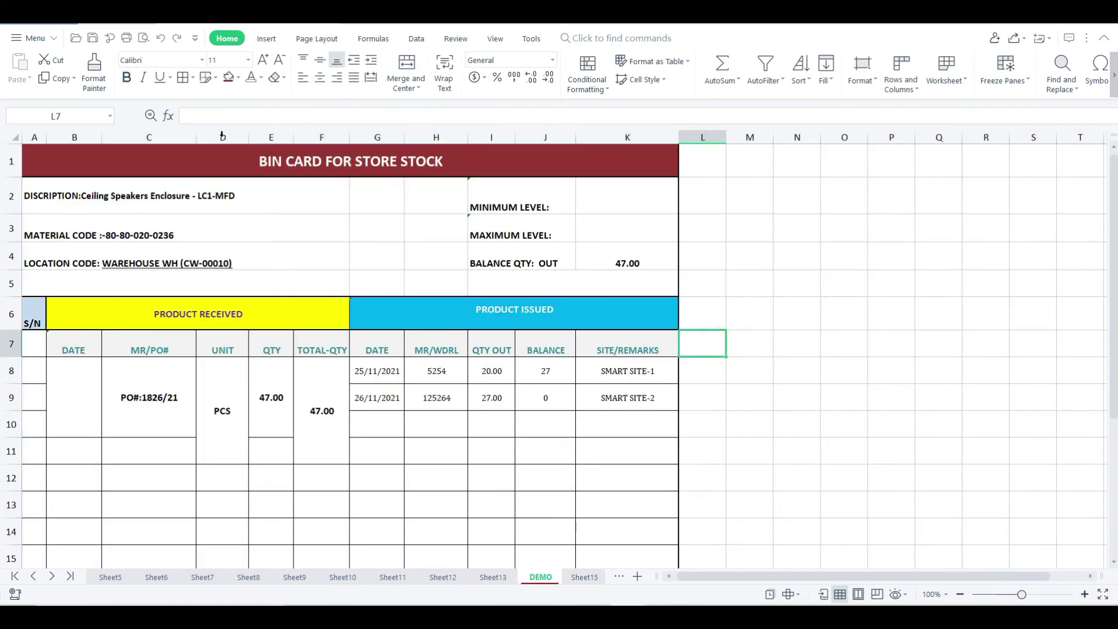
pyautogui.click(271, 40)
# - Draw a Curved Down Arrow beside the bin card and move it up near rows 4–6
pyautogui.click(279, 44)
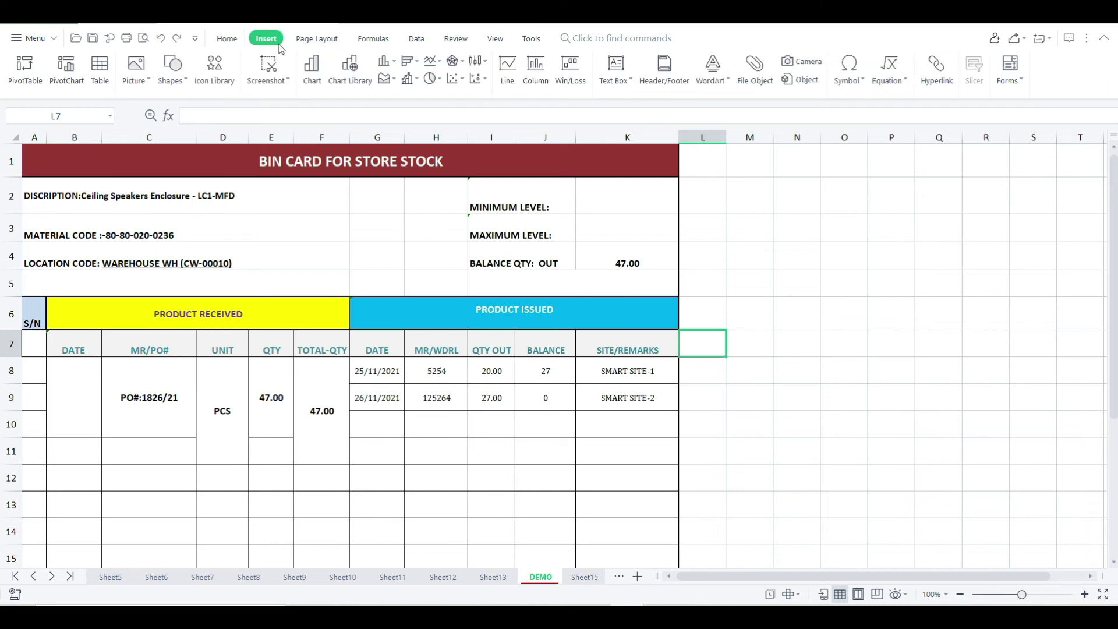
pyautogui.click(188, 81)
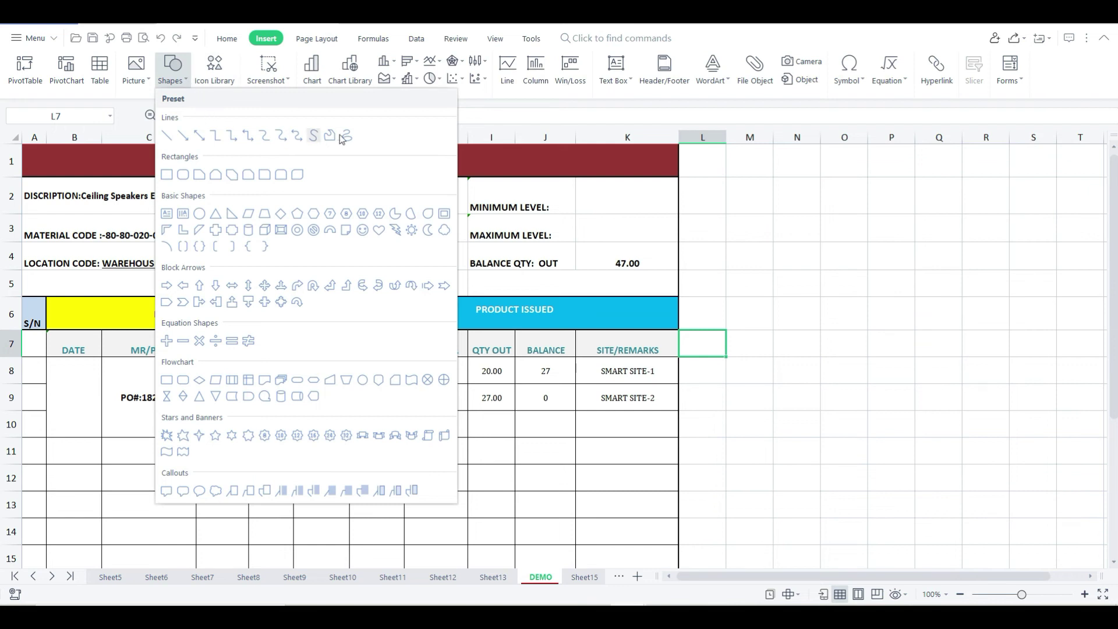
pyautogui.click(412, 285)
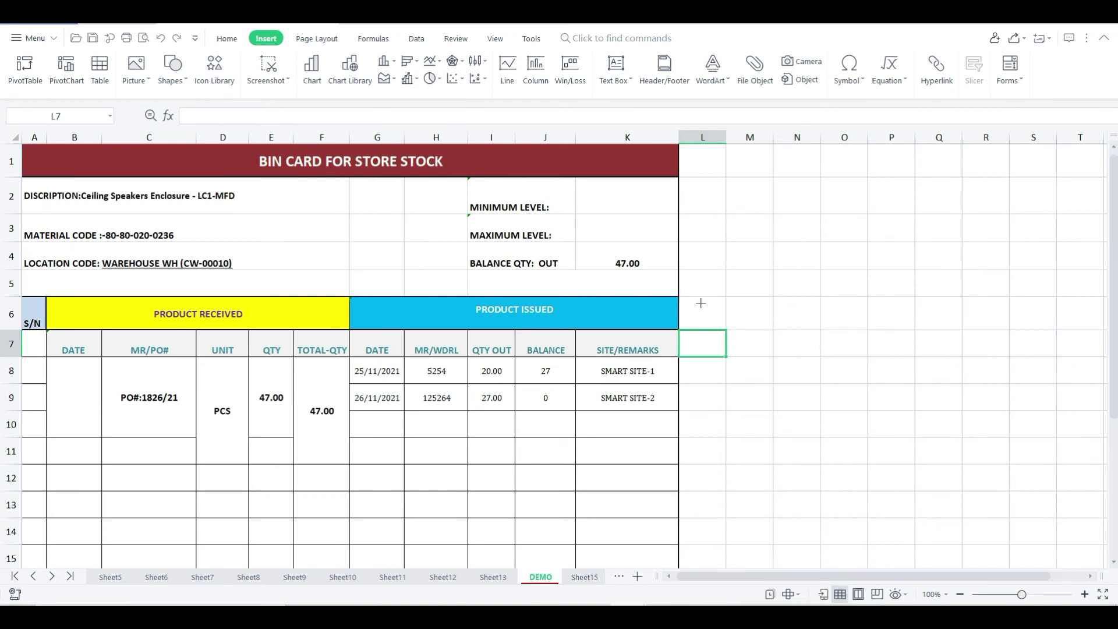
pyautogui.moveTo(699, 305); pyautogui.dragTo(791, 377)
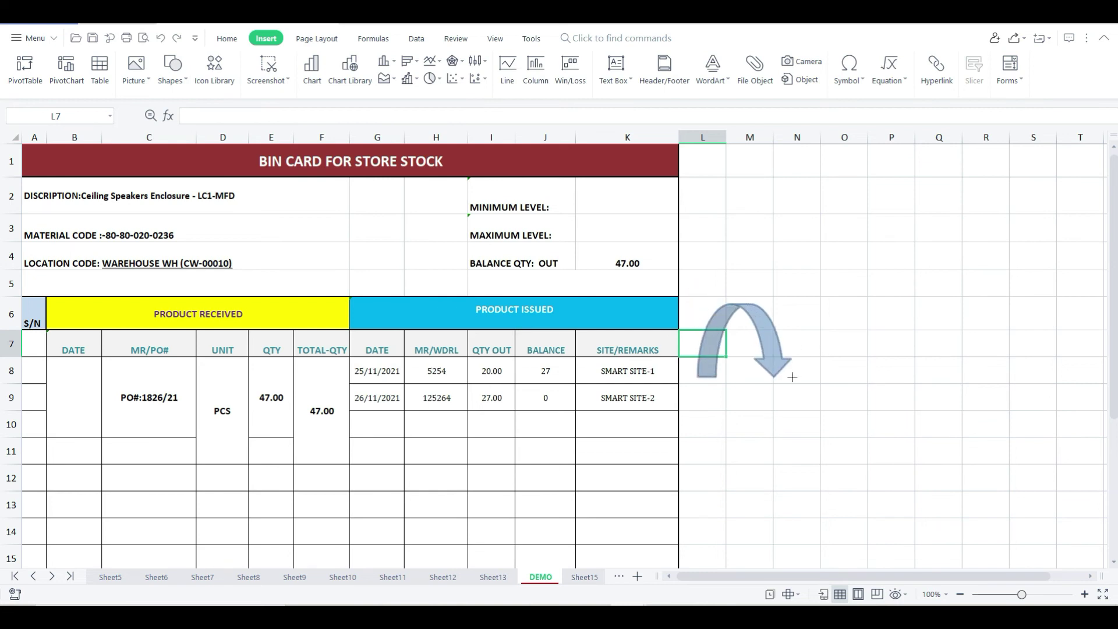
pyautogui.moveTo(753, 328)
pyautogui.mouseDown()
pyautogui.moveTo(698, 304)
pyautogui.moveTo(734, 279)
pyautogui.mouseUp()
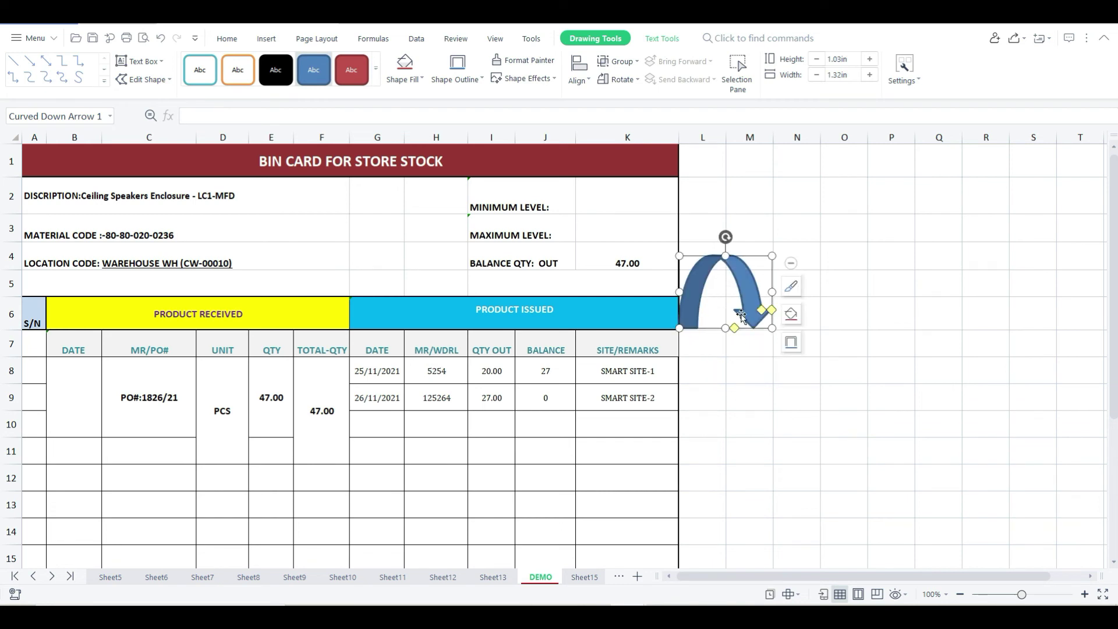
# - Add the HOME label text inside the arrow shape and shift the arrow slightly
pyautogui.click(750, 355)
pyautogui.click(752, 320)
pyautogui.rightClick(754, 314)
pyautogui.click(798, 406)
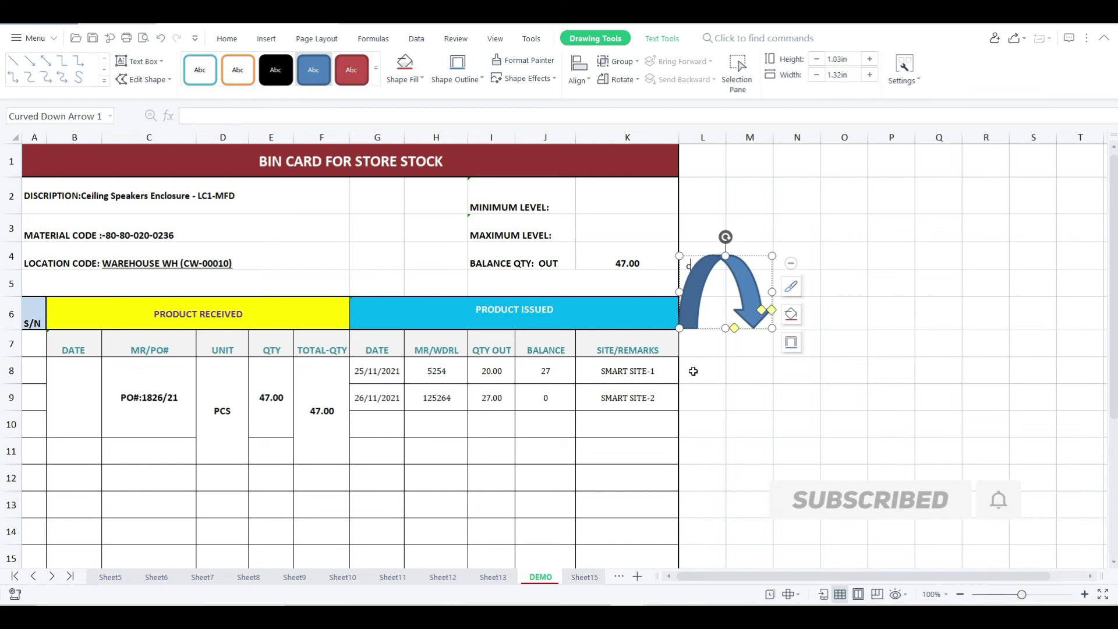
pyautogui.write('LICK HERE FOR')
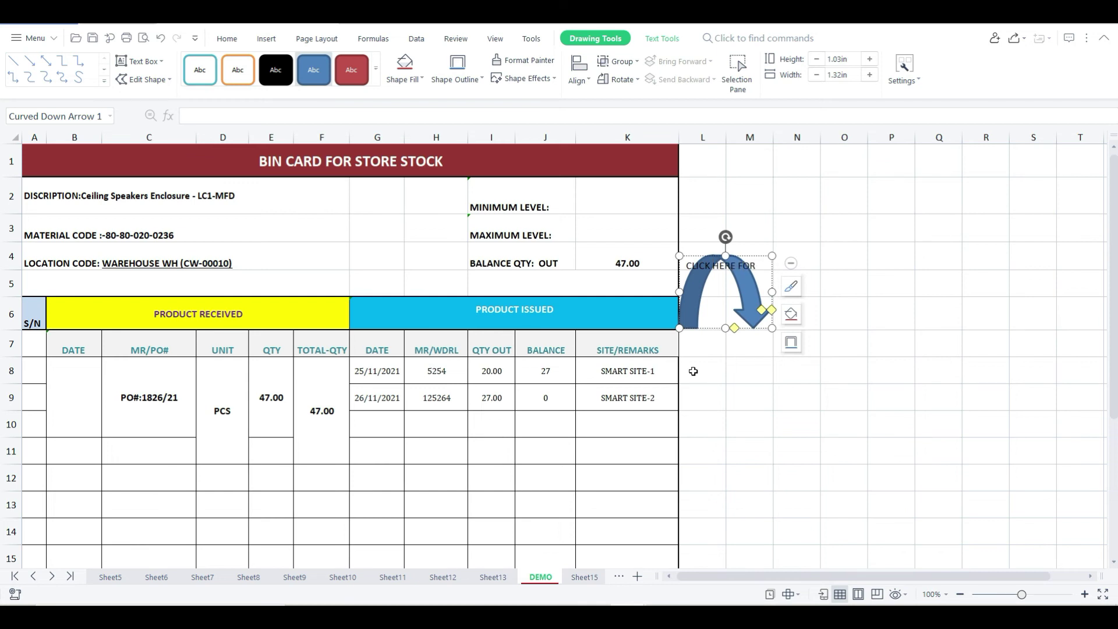
pyautogui.write('ME')
pyautogui.moveTo(772, 297)
pyautogui.mouseDown()
pyautogui.moveTo(788, 295)
pyautogui.moveTo(702, 264)
pyautogui.mouseUp()
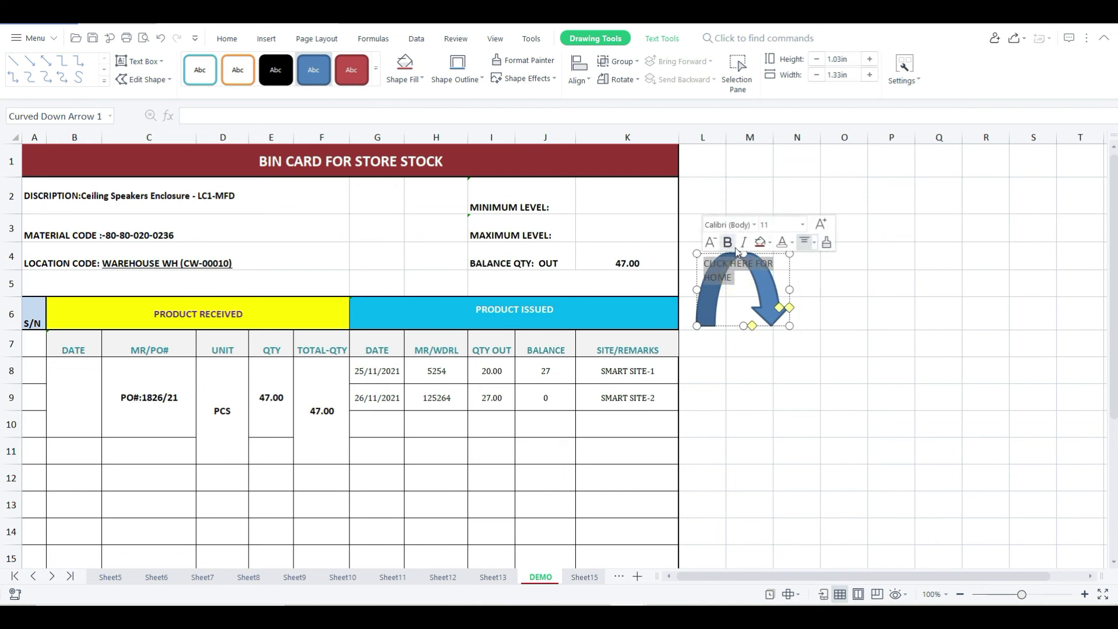
# - Make the arrow's text bold at 18 point
pyautogui.click(728, 242)
pyautogui.click(803, 225)
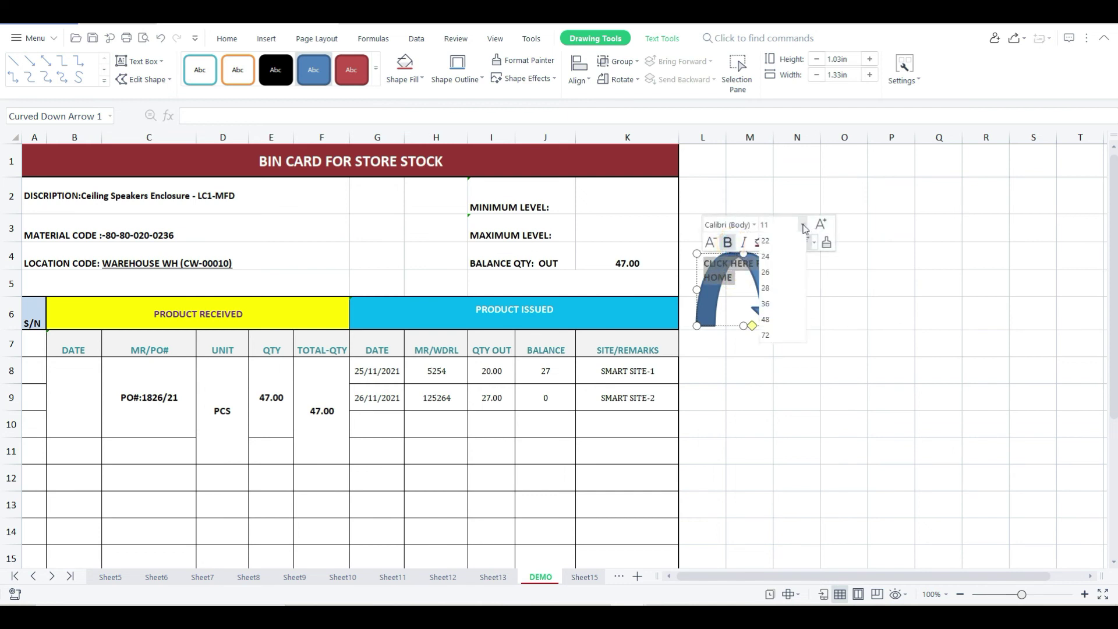
pyautogui.click(771, 371)
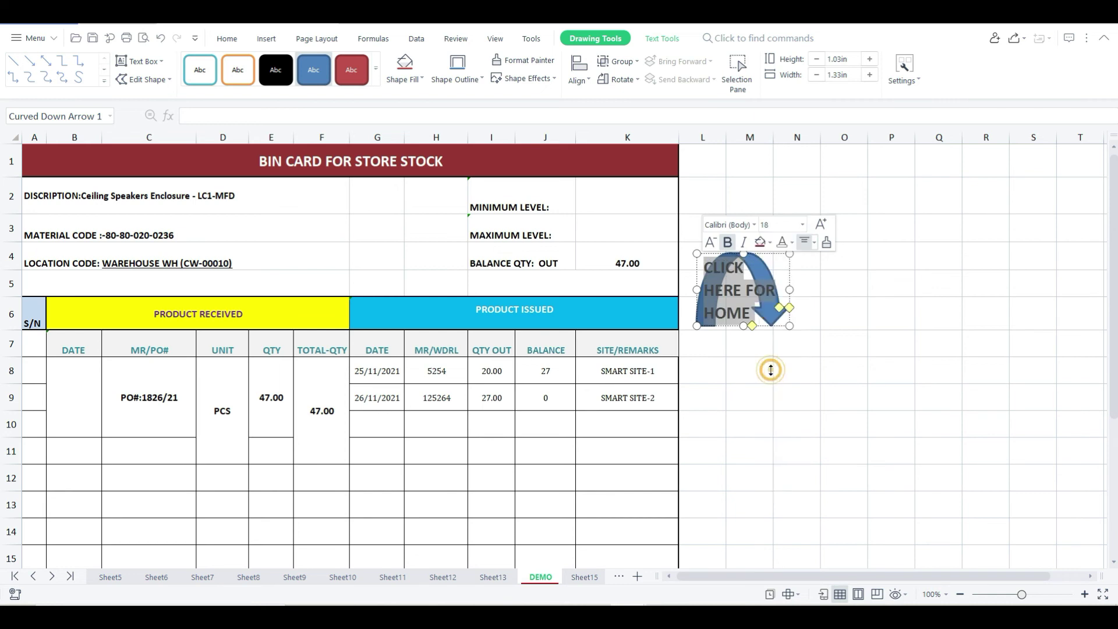
pyautogui.click(757, 294)
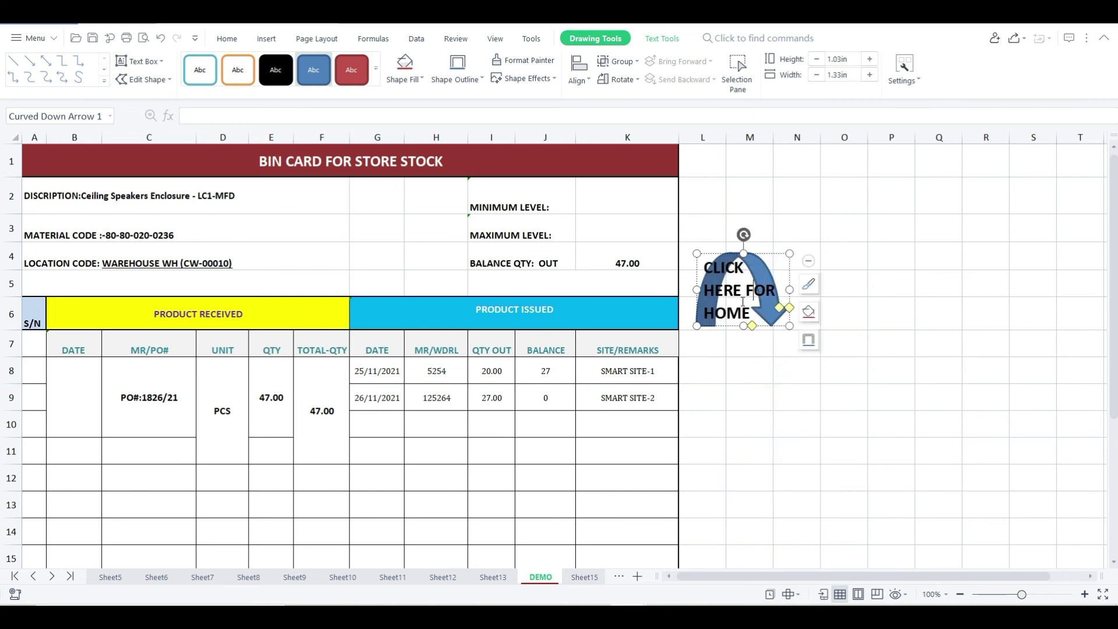
# - Delete the extra word FOR and centre HOME vertically in the arrow using Enter/Delete
pyautogui.moveTo(746, 291); pyautogui.dragTo(773, 297)
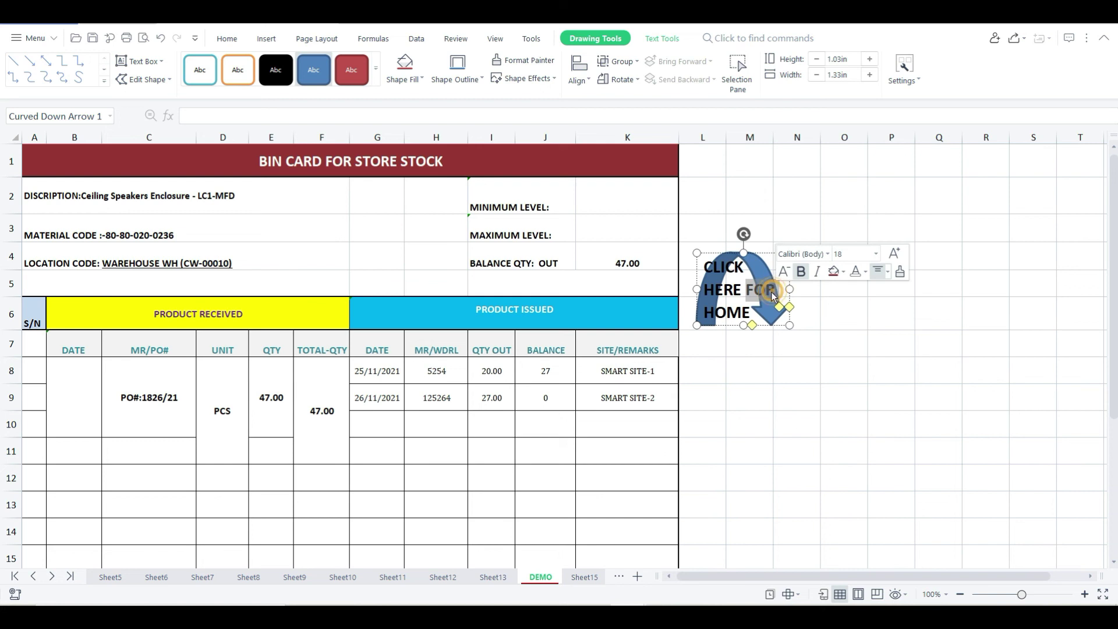
pyautogui.press('BackSpace')
pyautogui.press('BackSpace')
pyautogui.press('BackSpace')
pyautogui.press('BackSpace')
pyautogui.press('Delete')
pyautogui.press('BackSpace')
pyautogui.press('BackSpace')
pyautogui.press('BackSpace')
pyautogui.press('BackSpace')
pyautogui.press('BackSpace')
pyautogui.press('BackSpace')
pyautogui.press('BackSpace')
pyautogui.press('BackSpace')
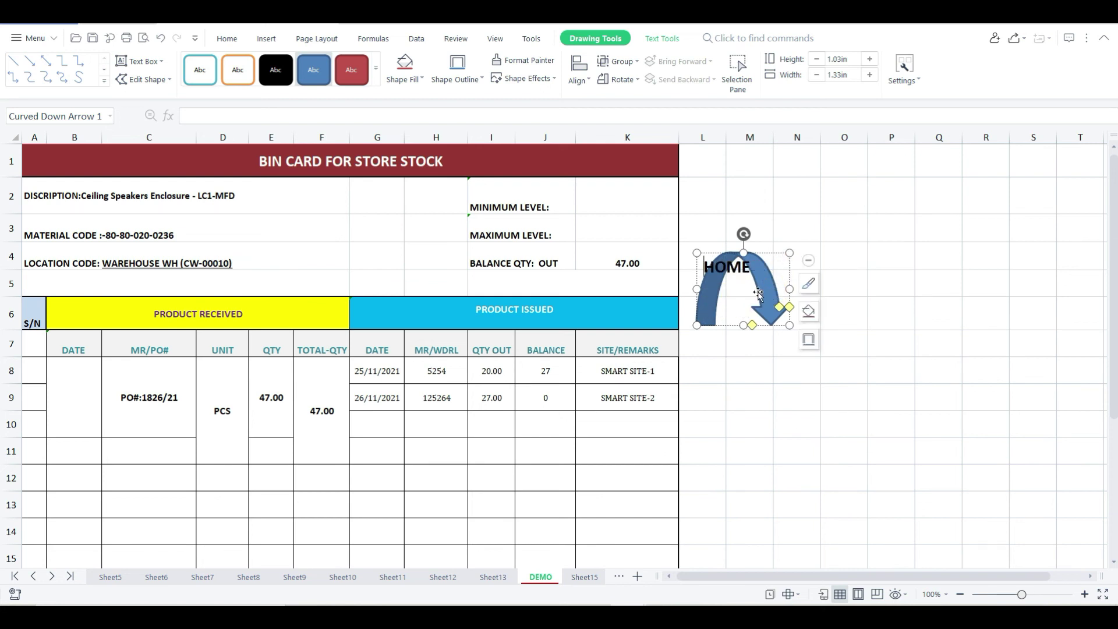
pyautogui.press('Return')
pyautogui.press('Return')
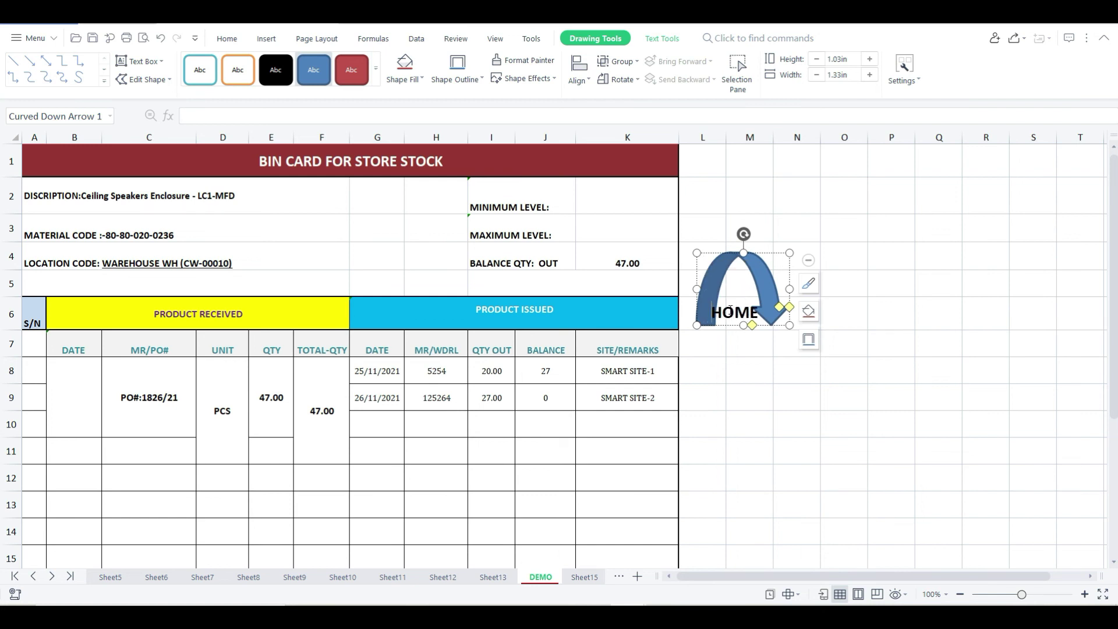
pyautogui.click(765, 370)
pyautogui.doubleClick(734, 305)
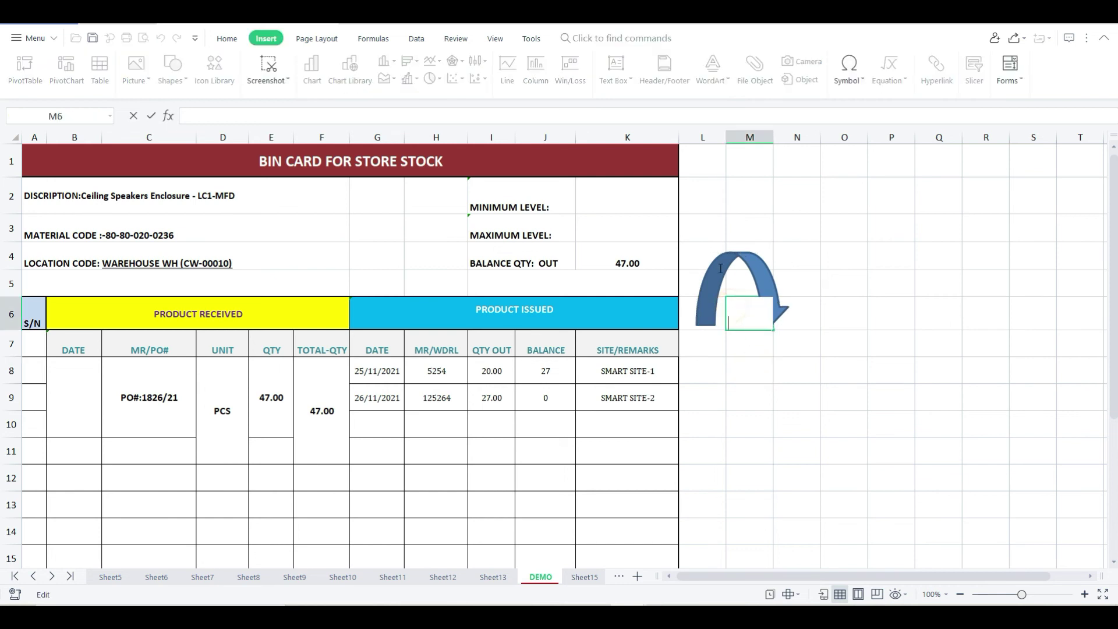
pyautogui.click(719, 317)
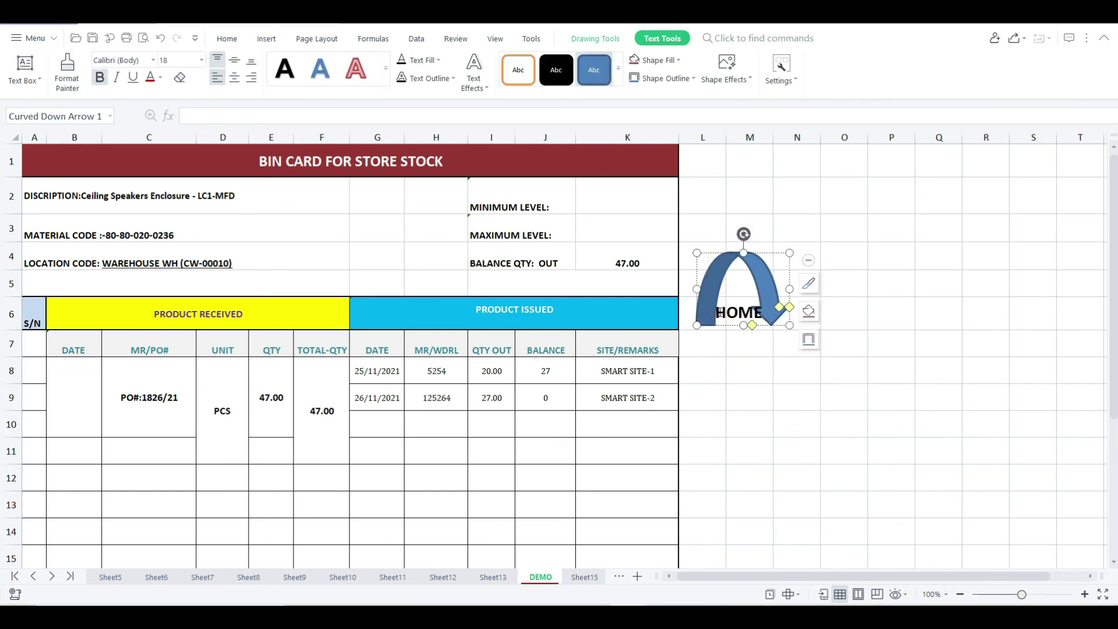
pyautogui.press('Delete')
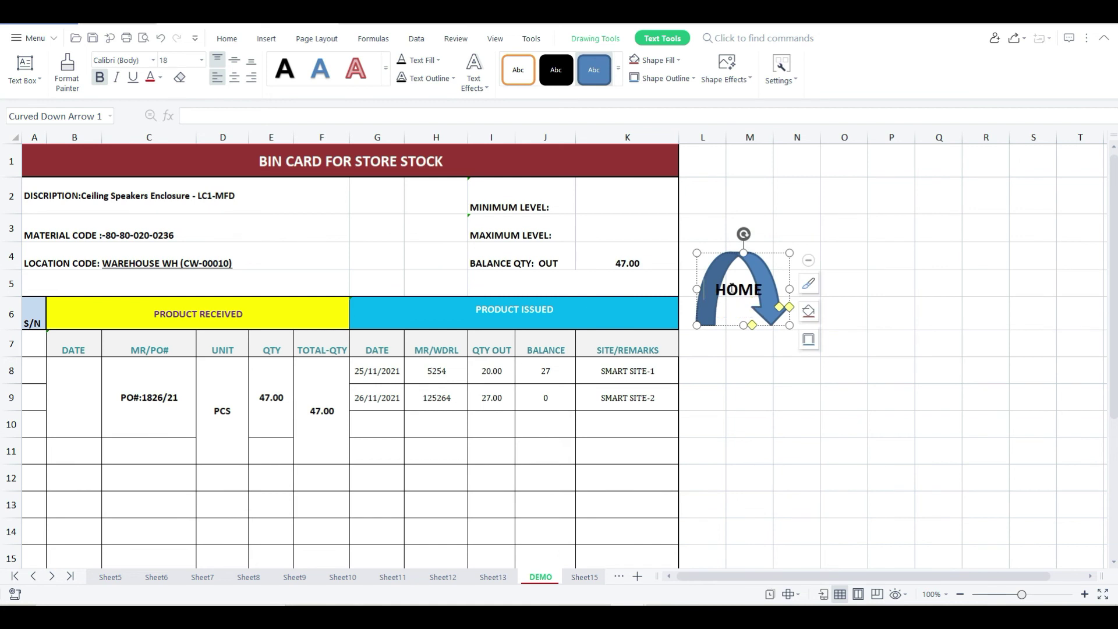
pyautogui.click(750, 375)
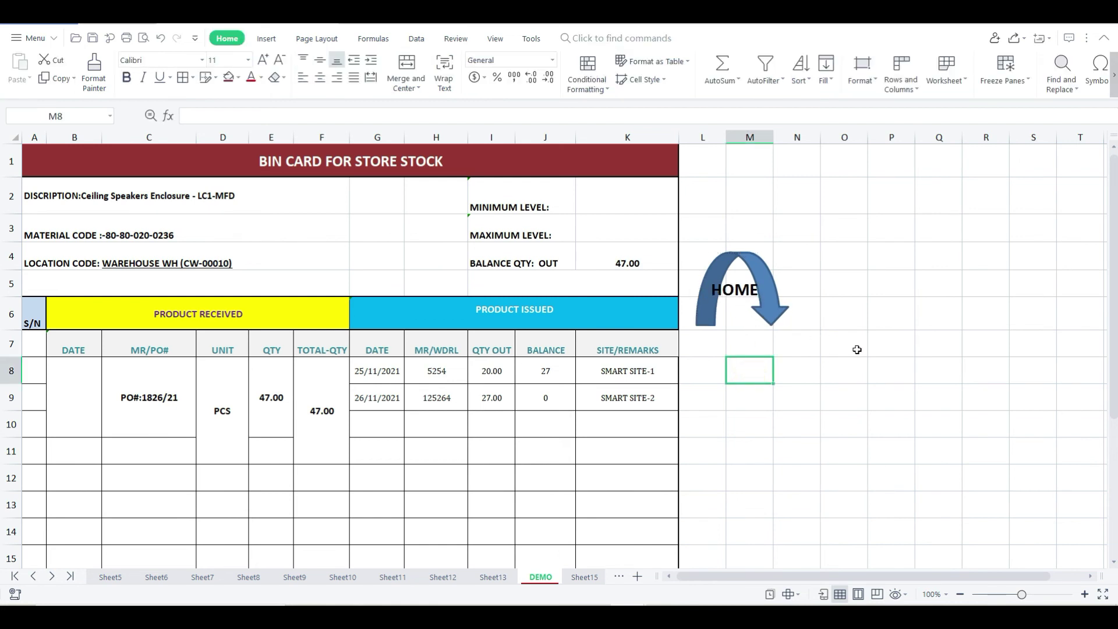
pyautogui.click(761, 280)
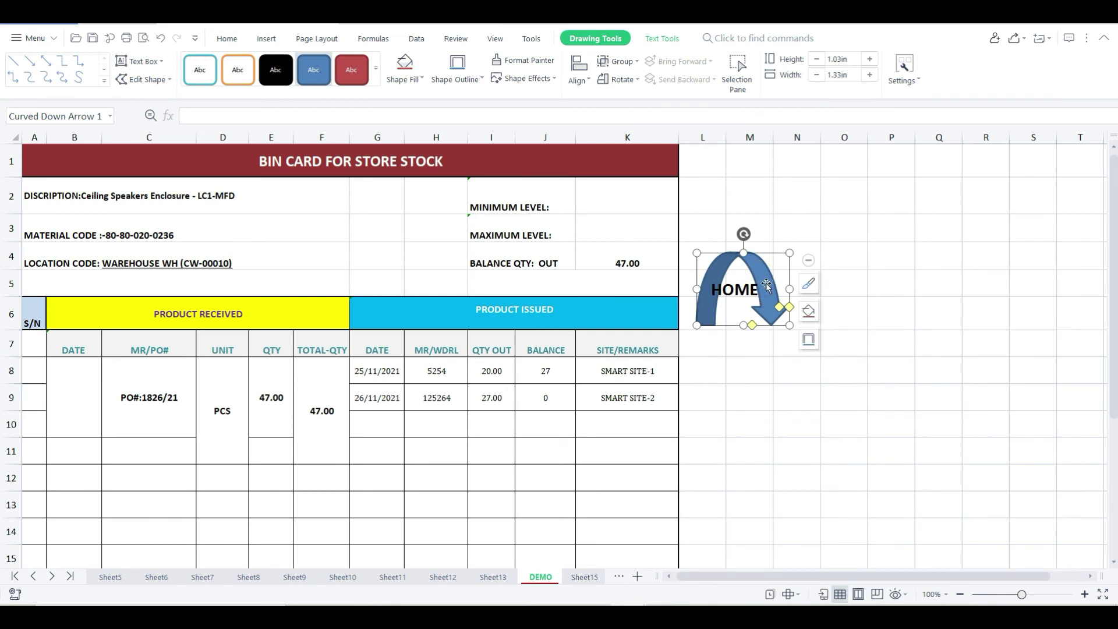
# - Hyperlink the HOME arrow to 'HOME SHEET' cell A1 via Place in This Document
pyautogui.rightClick(767, 282)
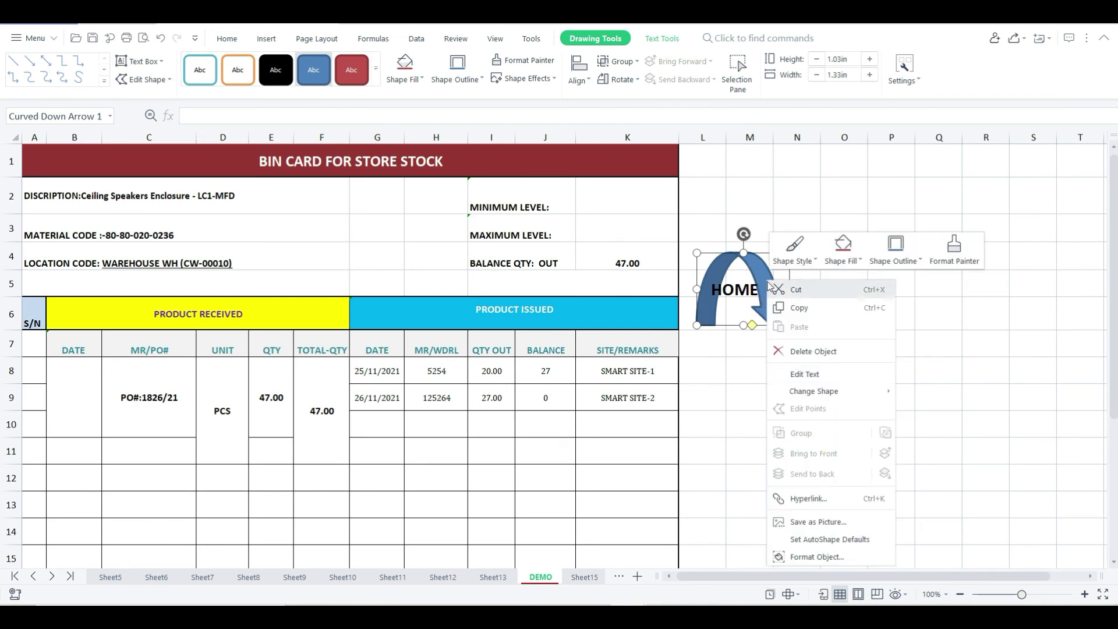
pyautogui.click(810, 499)
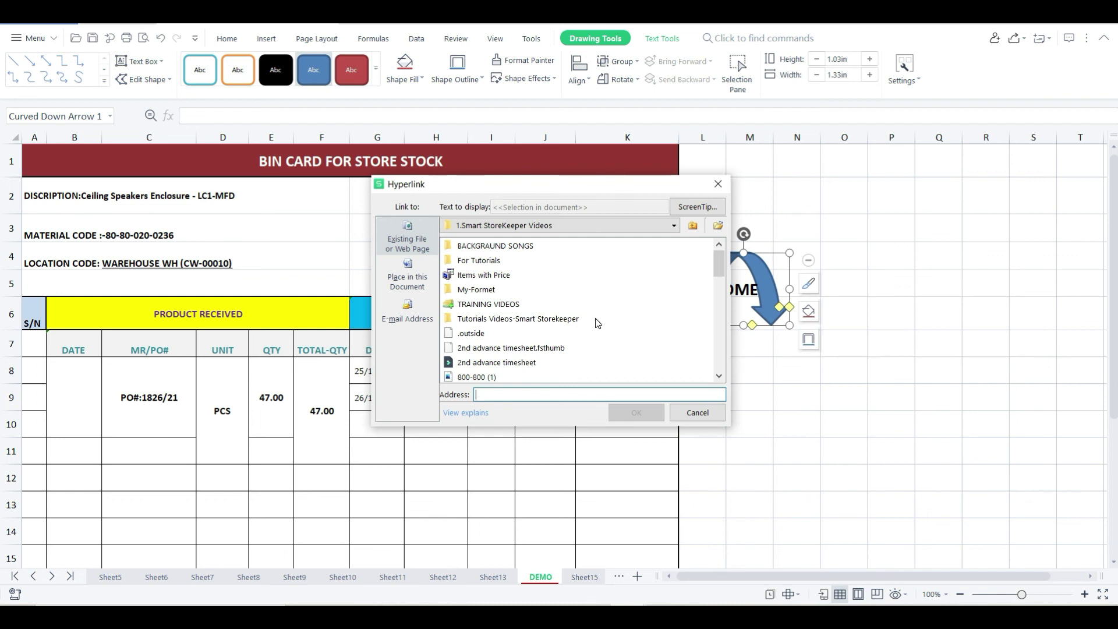
pyautogui.click(407, 278)
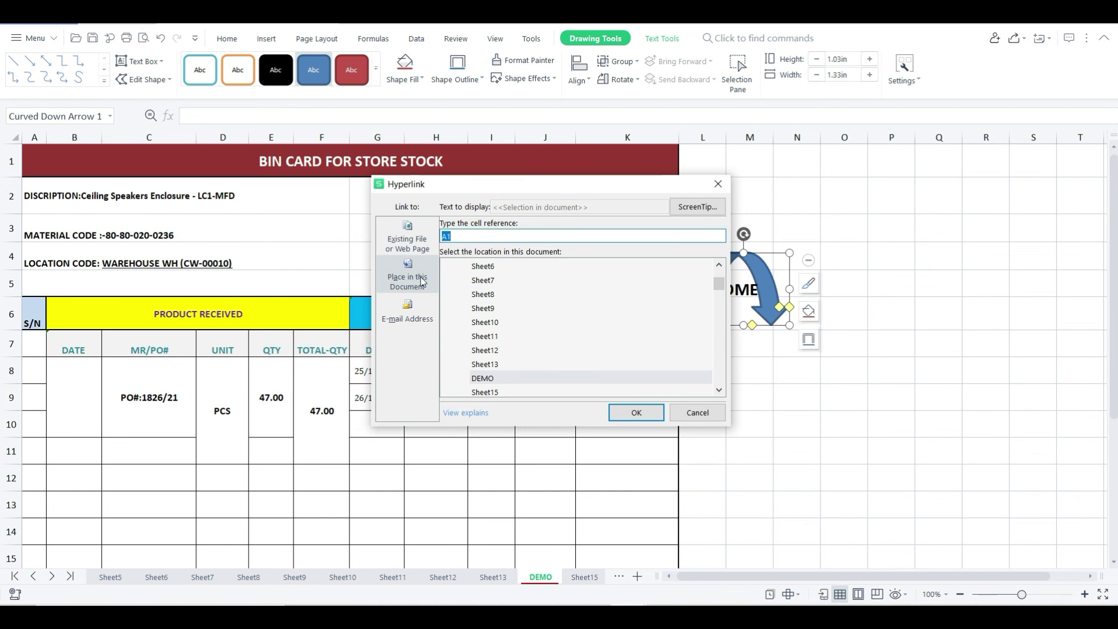
pyautogui.moveTo(718, 291); pyautogui.dragTo(719, 279)
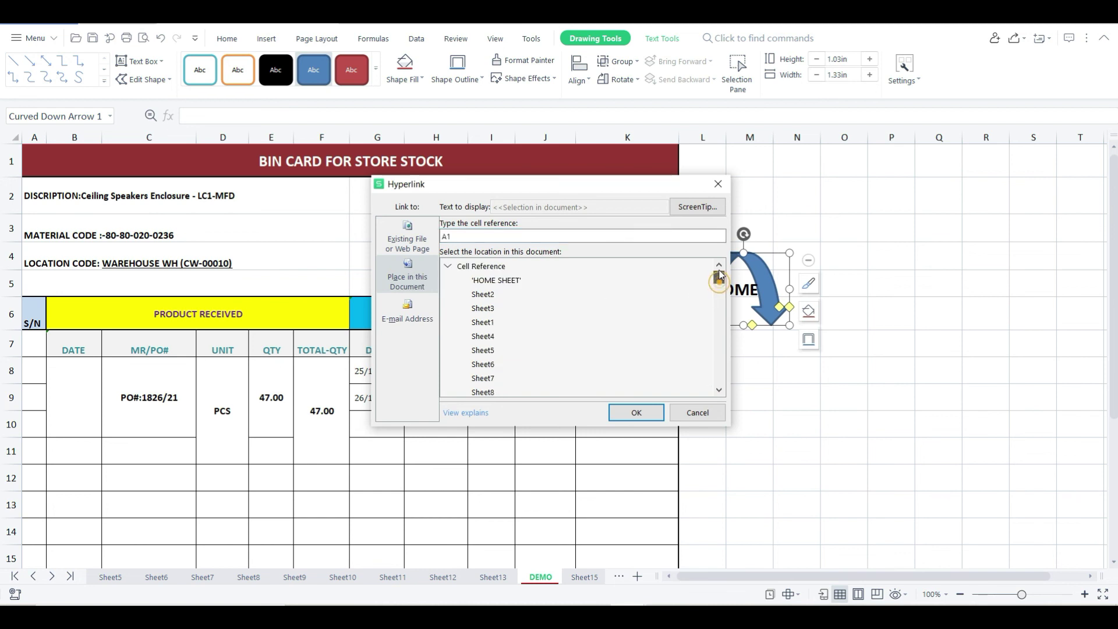
pyautogui.click(488, 281)
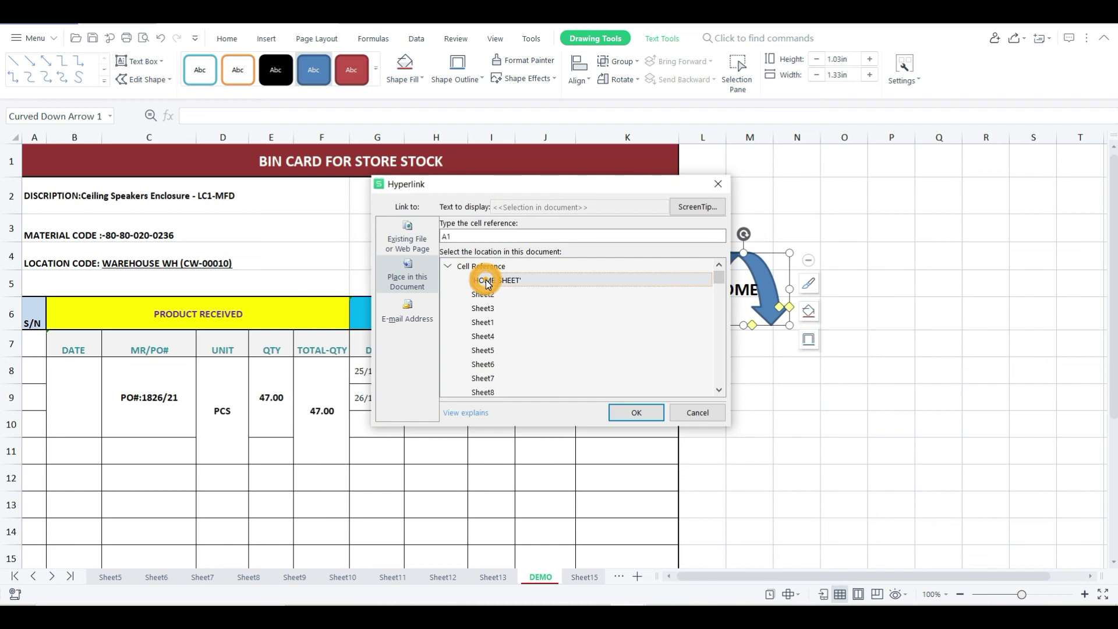
pyautogui.click(636, 413)
pyautogui.click(747, 408)
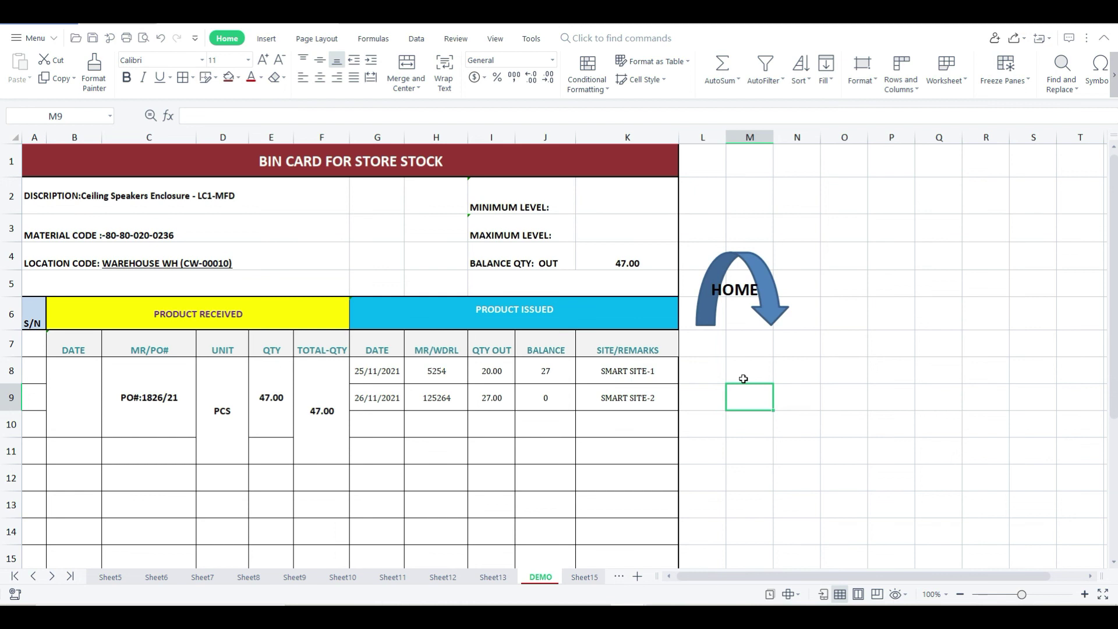
# - From HOME SHEET, follow row 19's ISSUANCE CARD link, then return via the HOME arrow
pyautogui.click(550, 401)
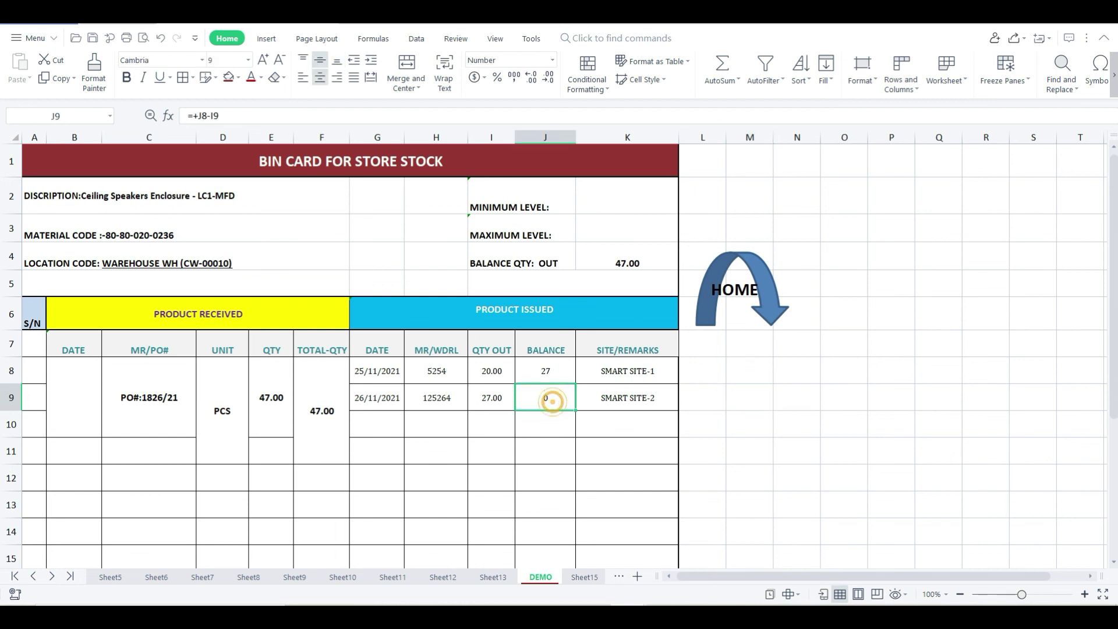
pyautogui.click(24, 577)
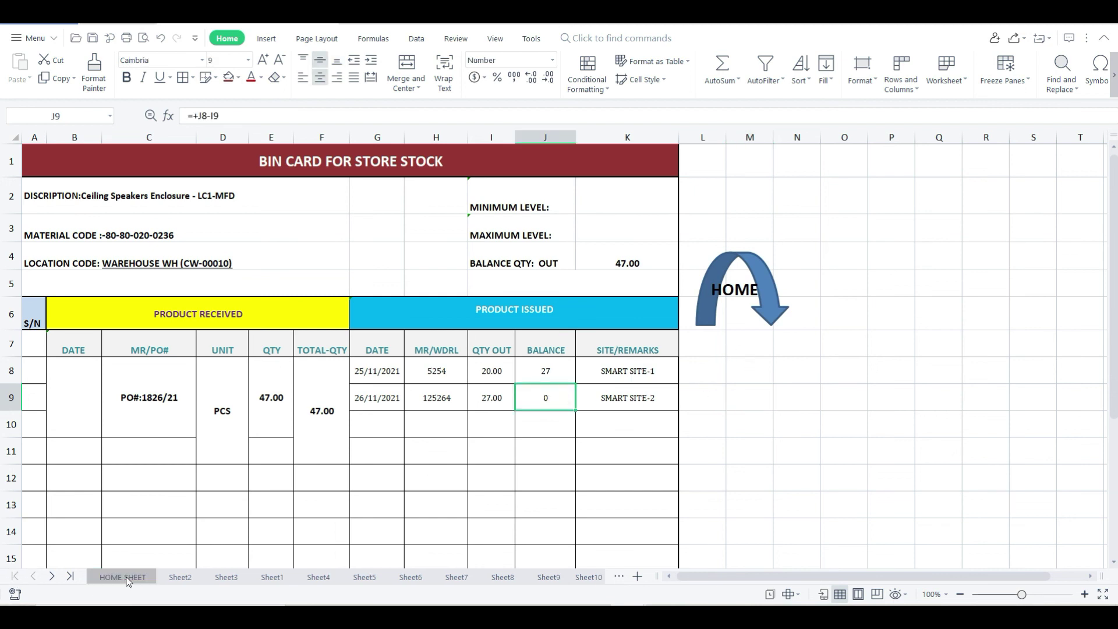
pyautogui.click(123, 578)
pyautogui.click(871, 294)
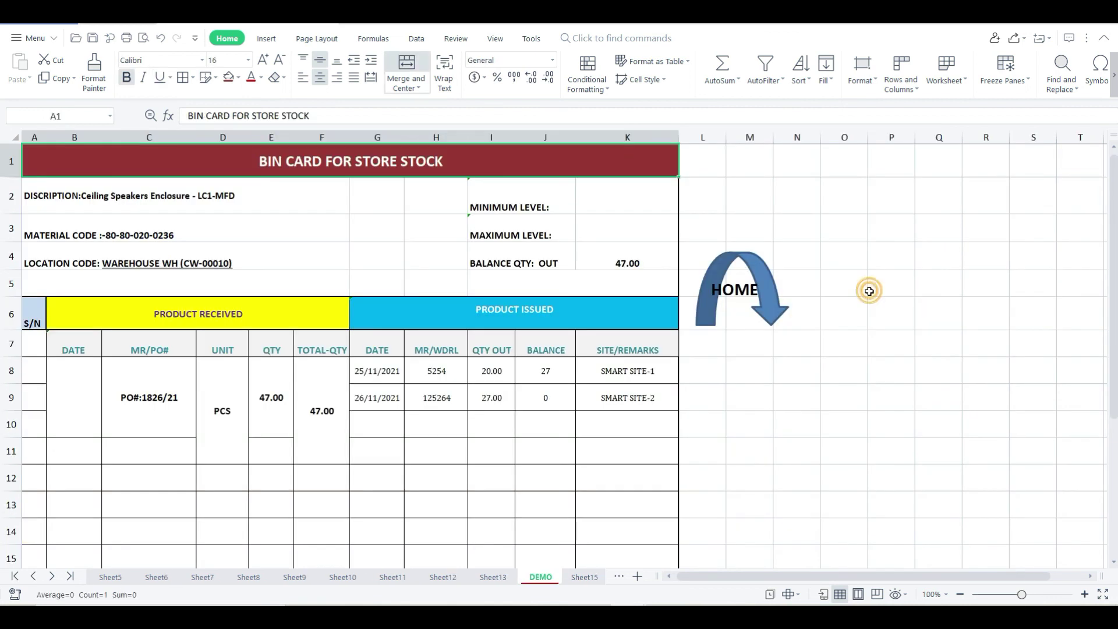
pyautogui.click(735, 294)
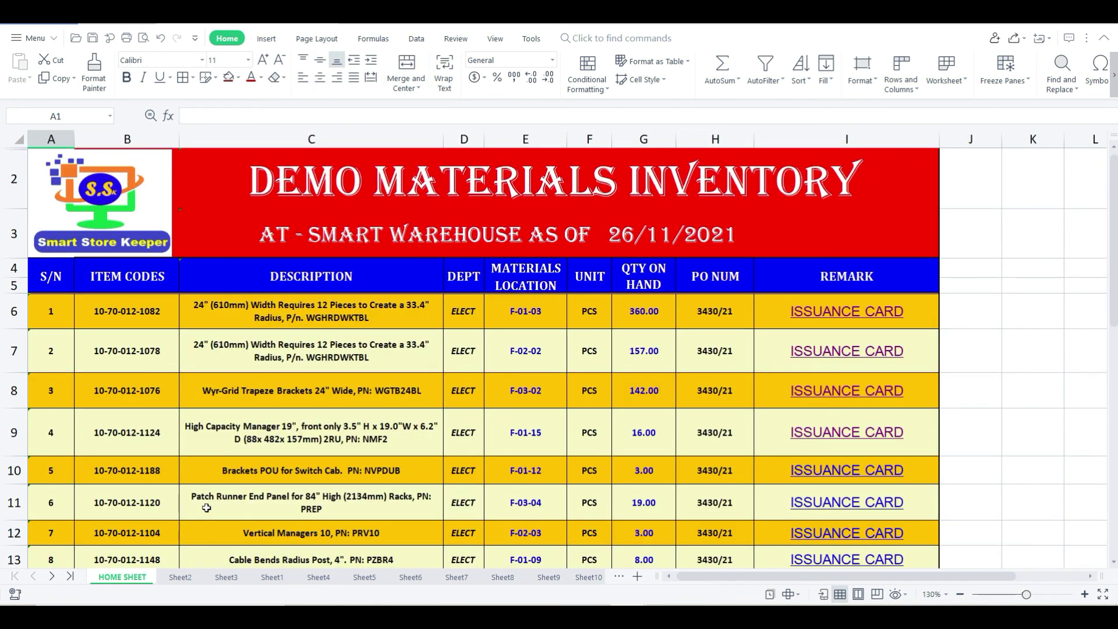
# - Scroll down and repeat the round trip from row 19 to the bin card and back home
pyautogui.scroll(-1, 221, 379)
pyautogui.scroll(-1, 220, 380)
pyautogui.scroll(-1, 219, 376)
pyautogui.scroll(-2, 217, 371)
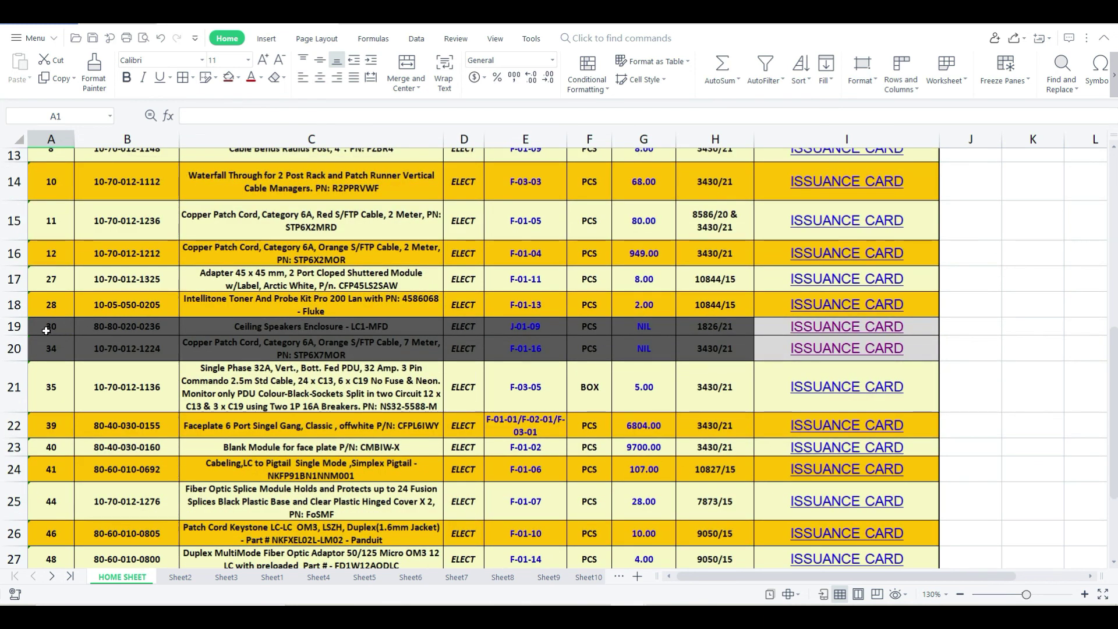
pyautogui.click(735, 329)
pyautogui.click(817, 327)
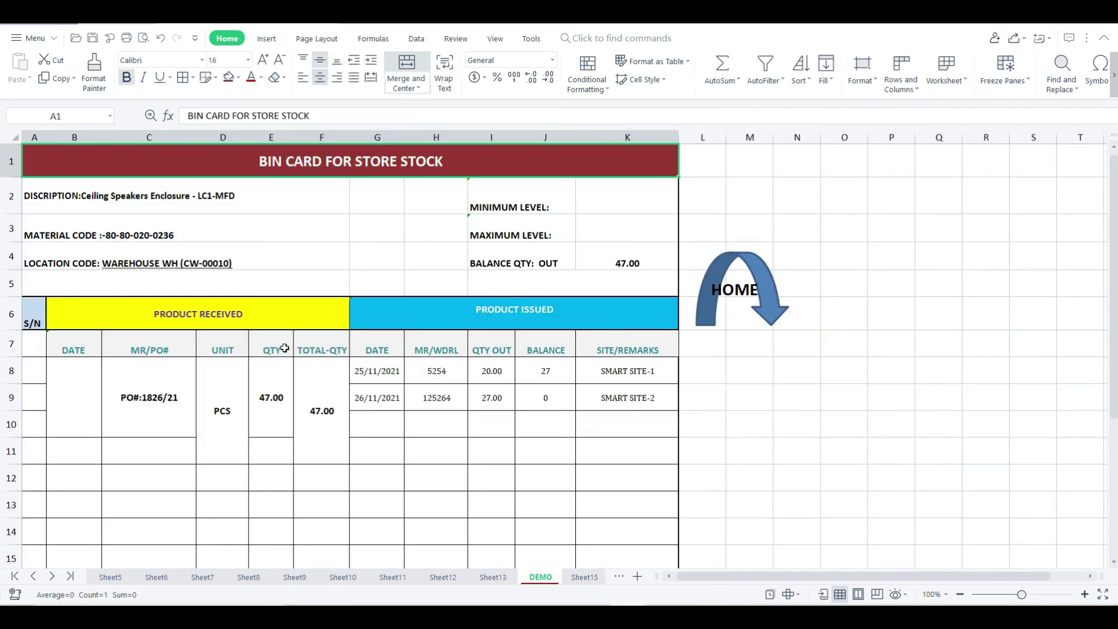
pyautogui.click(731, 291)
pyautogui.scroll(-2, 182, 452)
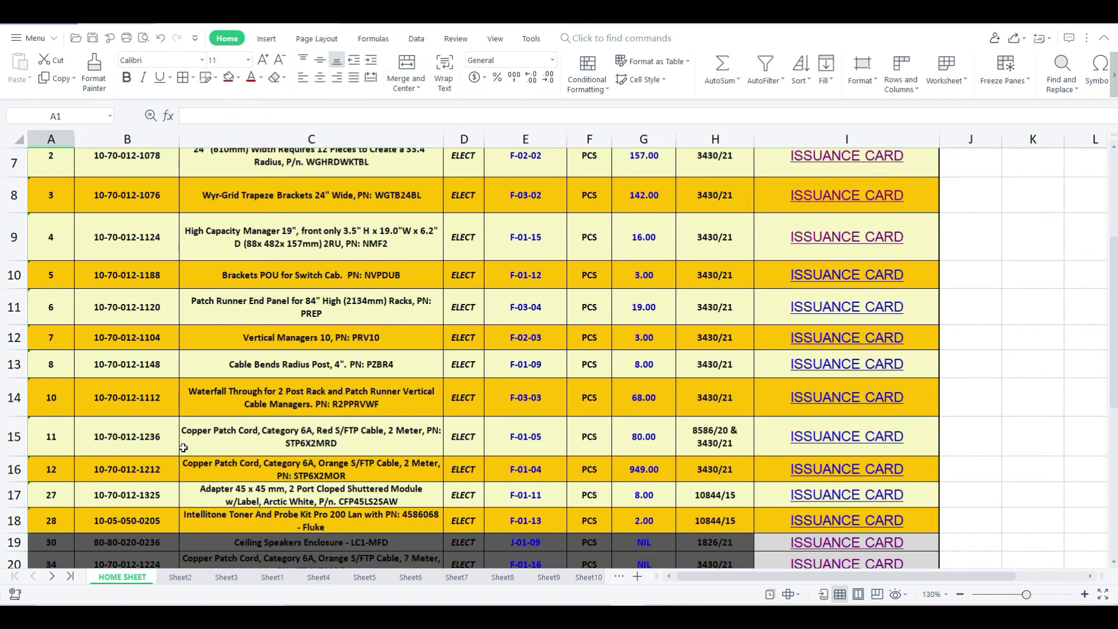
pyautogui.scroll(-1, 186, 445)
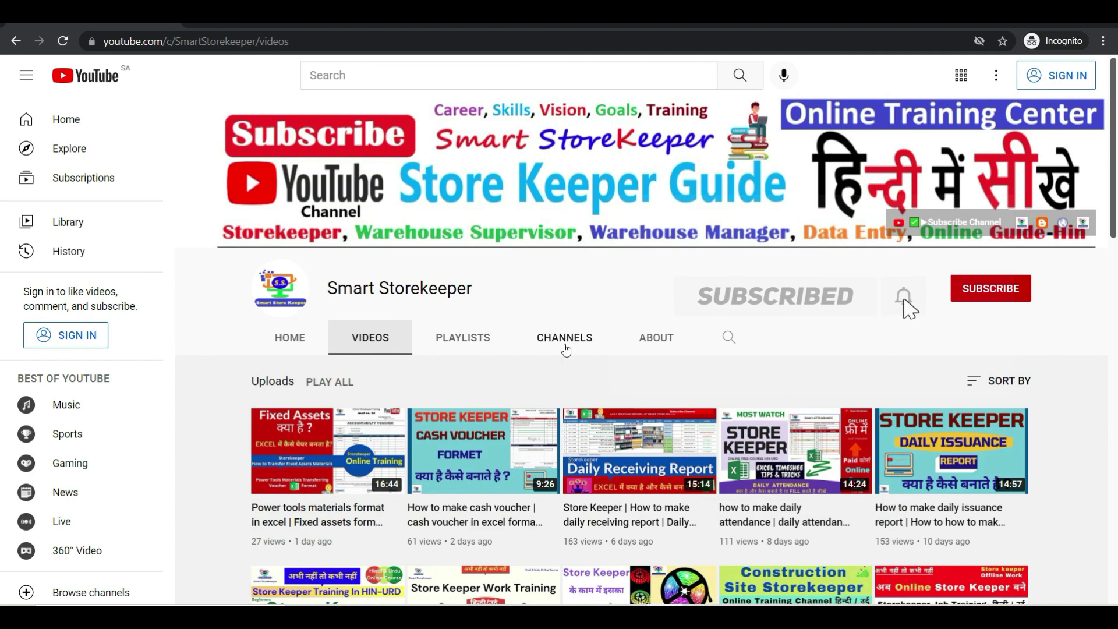
# - Scroll further down the Smart Storekeeper Videos tab to reveal older uploads
pyautogui.scroll(-5, 572, 377)
pyautogui.scroll(-5, 571, 377)
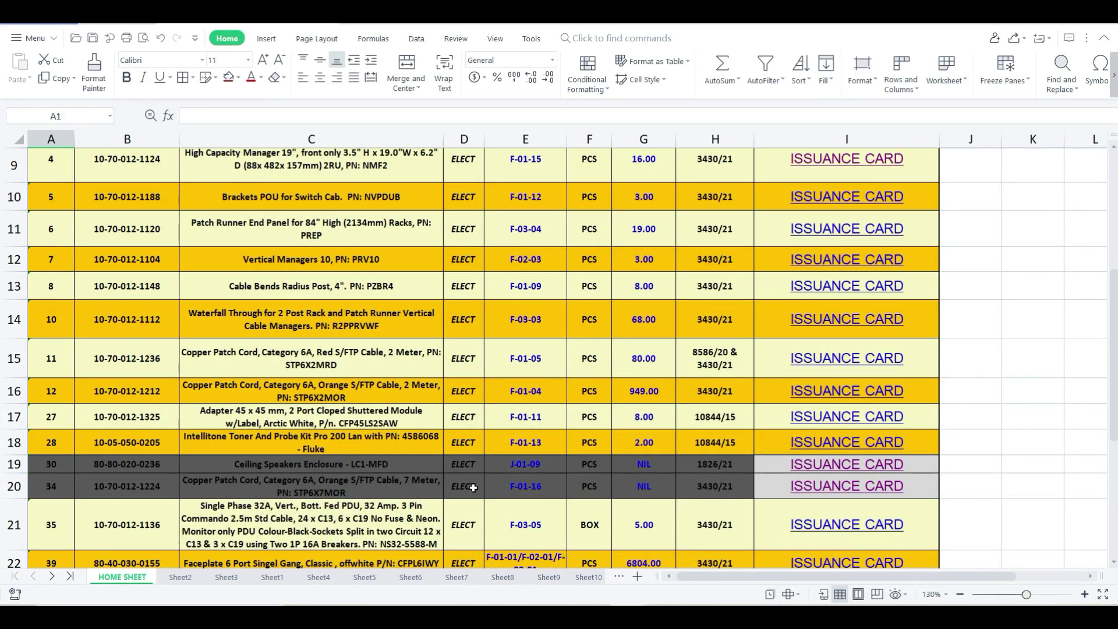
# - Jump from row 19's ISSUANCE CARD link to the DEMO bin card showing BALANCE QTY OUT 47.00
pyautogui.click(856, 464)
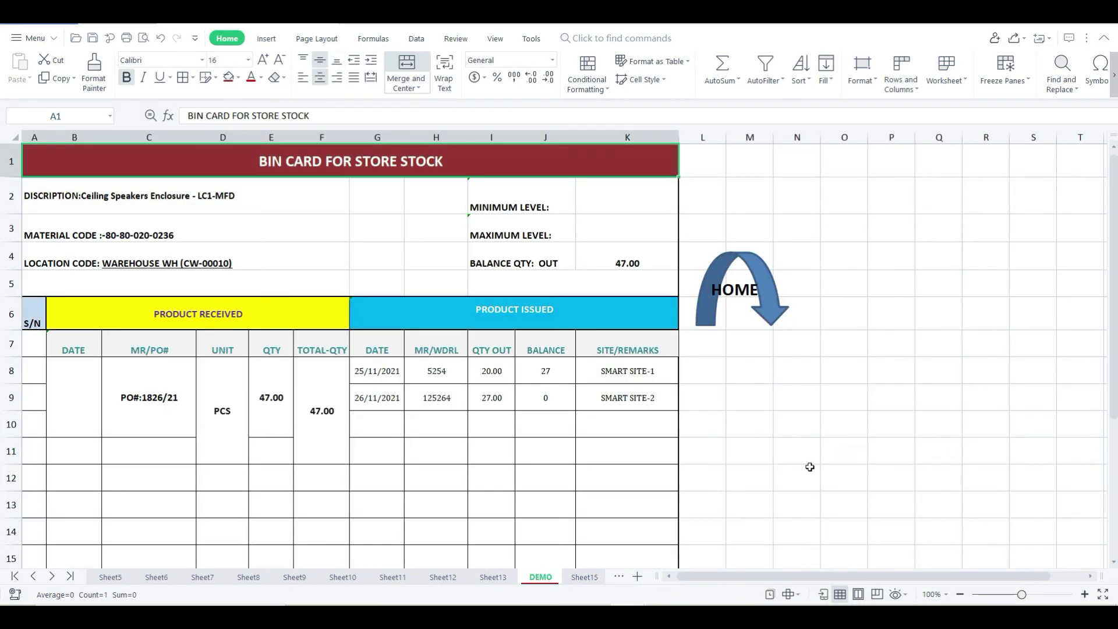